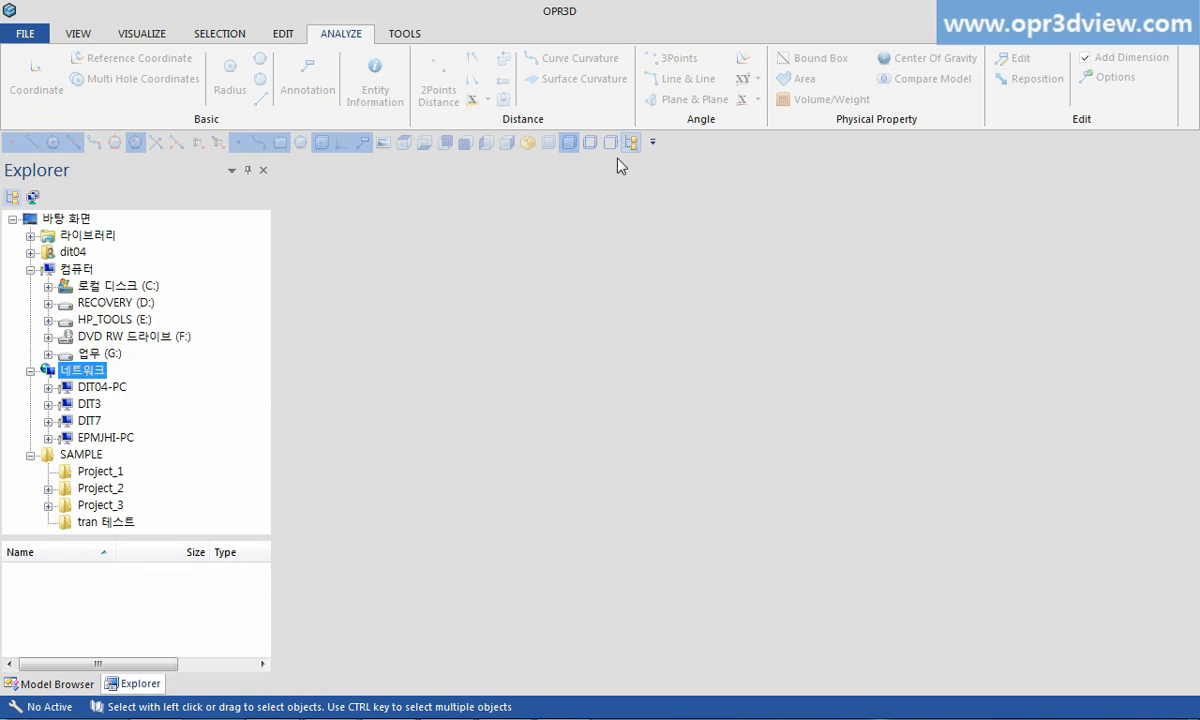
# Browse the Project_1, Project_3 and network locations, and open the FTP connection settings.
pyautogui.click(100, 471)
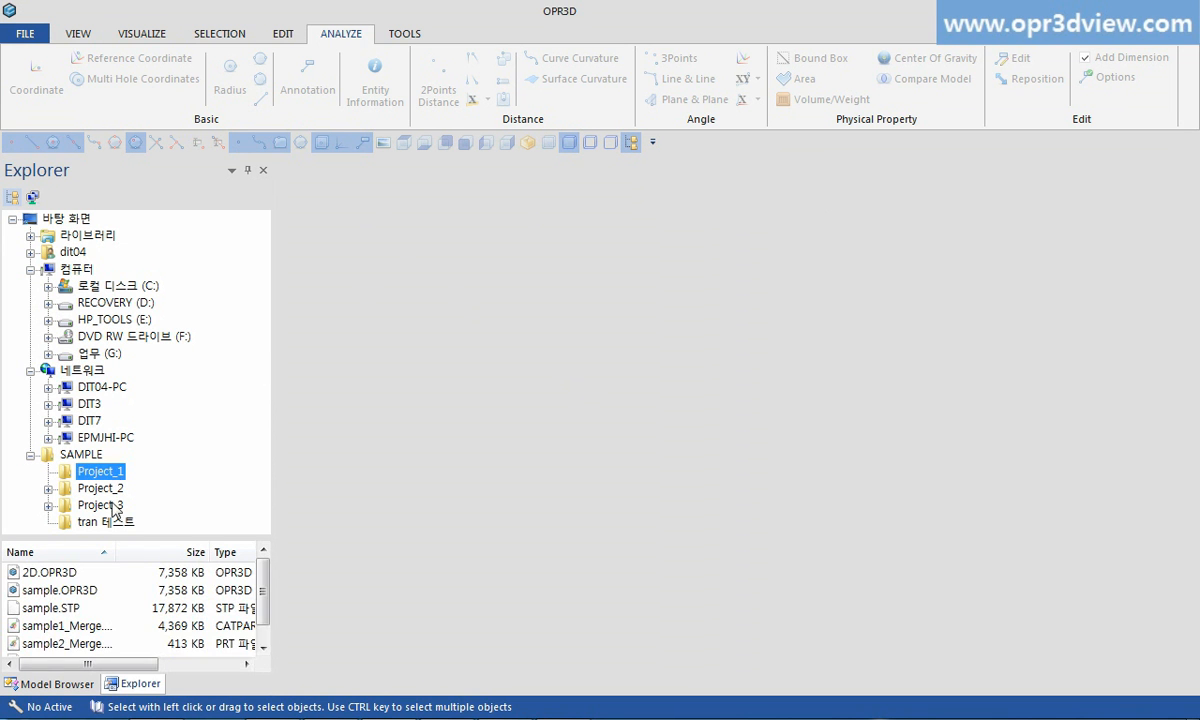
pyautogui.click(105, 506)
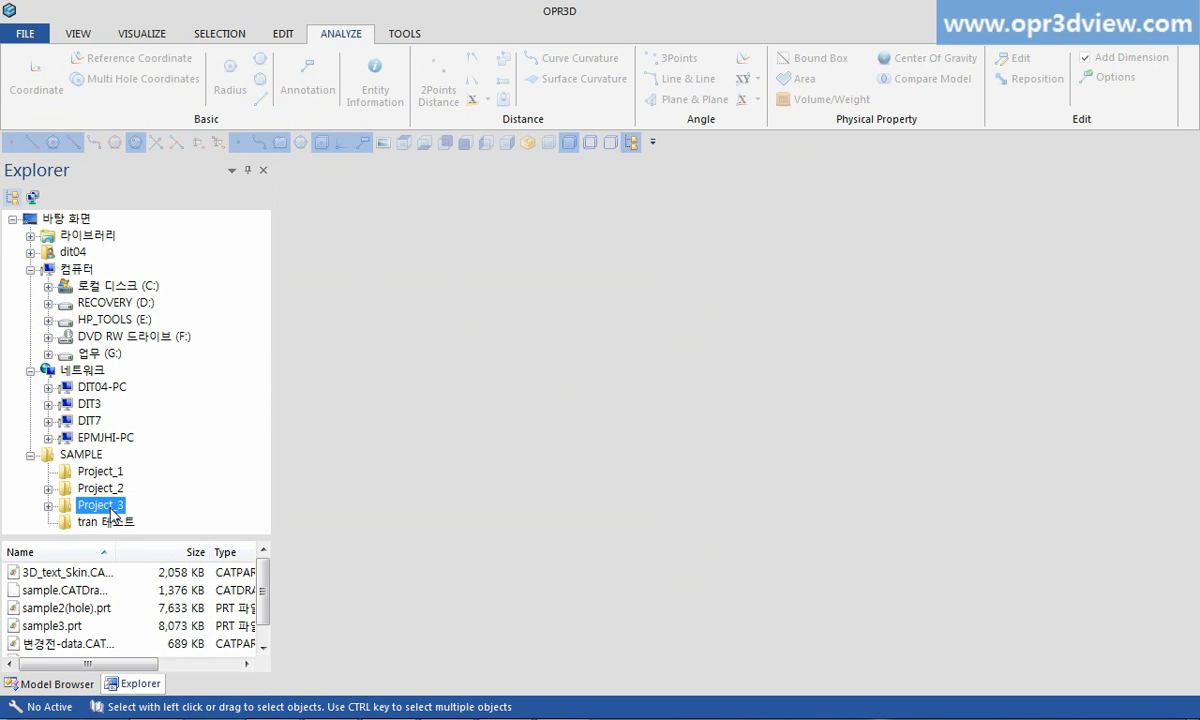
pyautogui.click(80, 374)
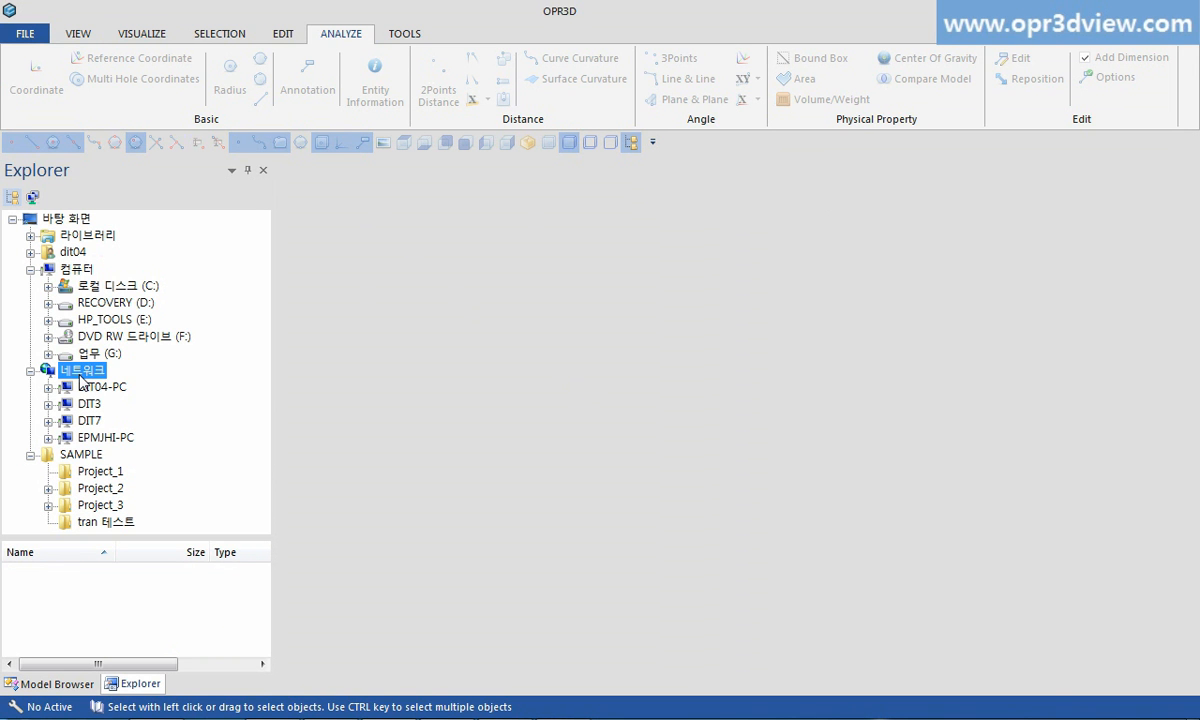
pyautogui.click(33, 197)
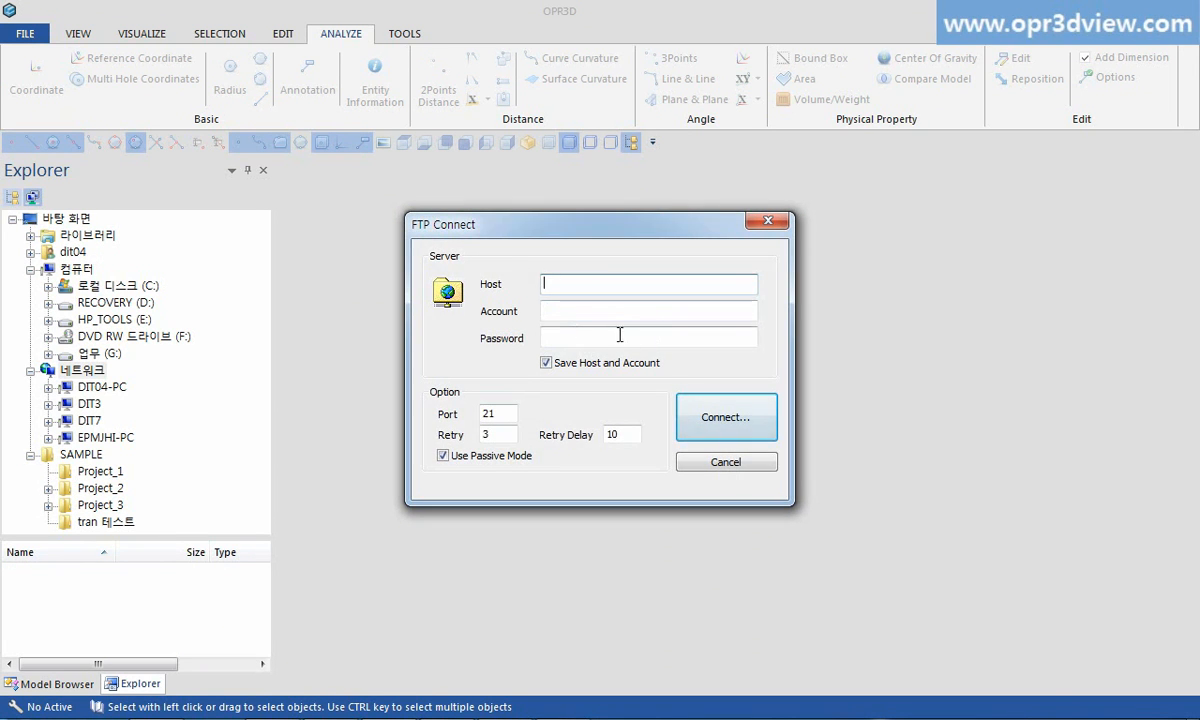
pyautogui.click(724, 416)
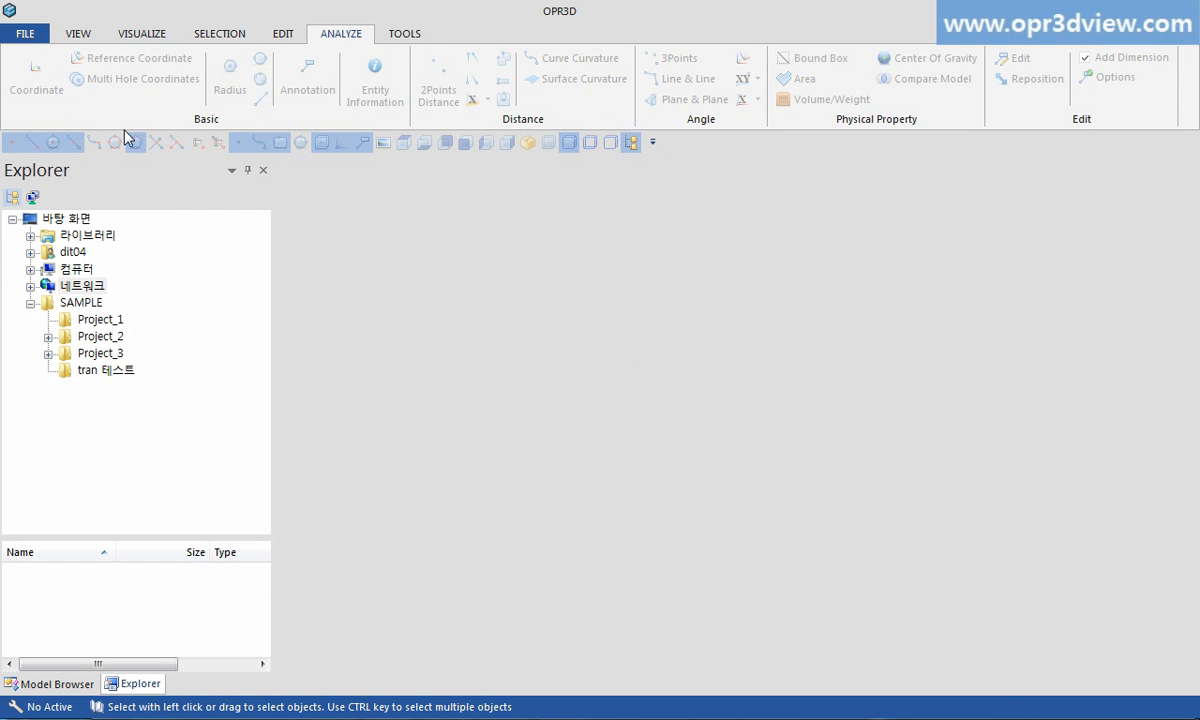
# Review the file formats supported for opening models from the Project_1 folder.
pyautogui.click(25, 33)
pyautogui.click(45, 65)
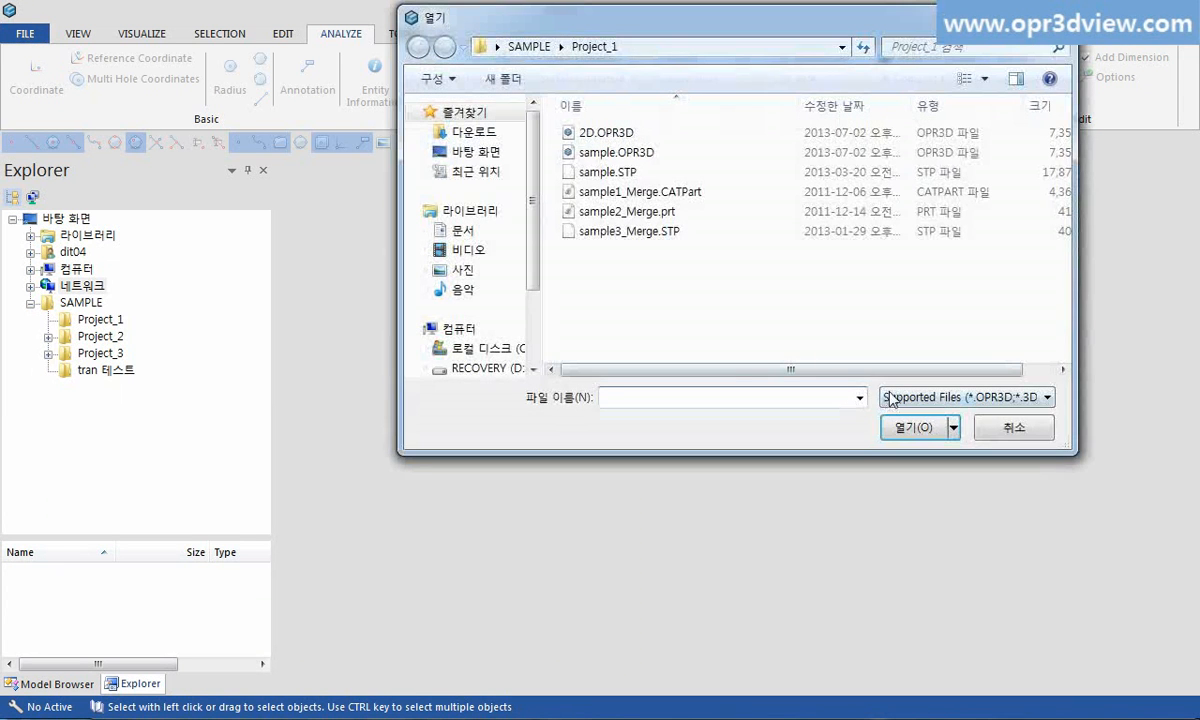
pyautogui.click(885, 397)
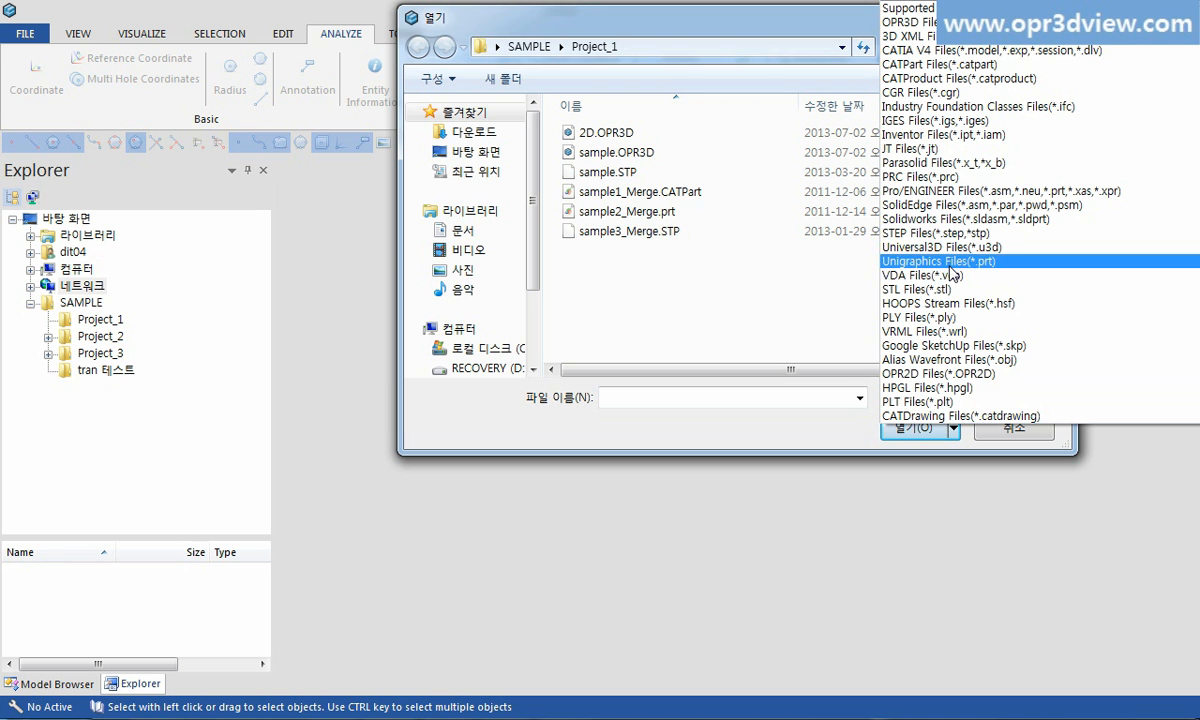
pyautogui.scroll(-2, 935, 365)
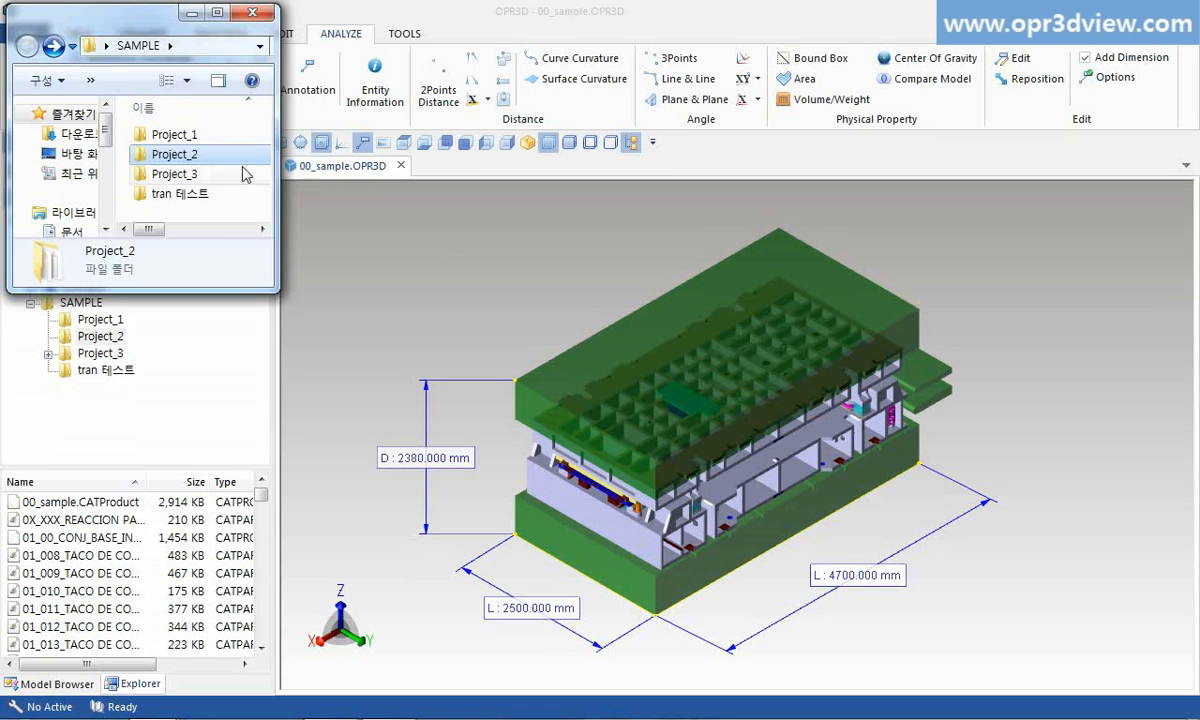
# Check the total size of the Project_2 folder in its properties, and return to the model.
pyautogui.rightClick(192, 155)
pyautogui.click(334, 520)
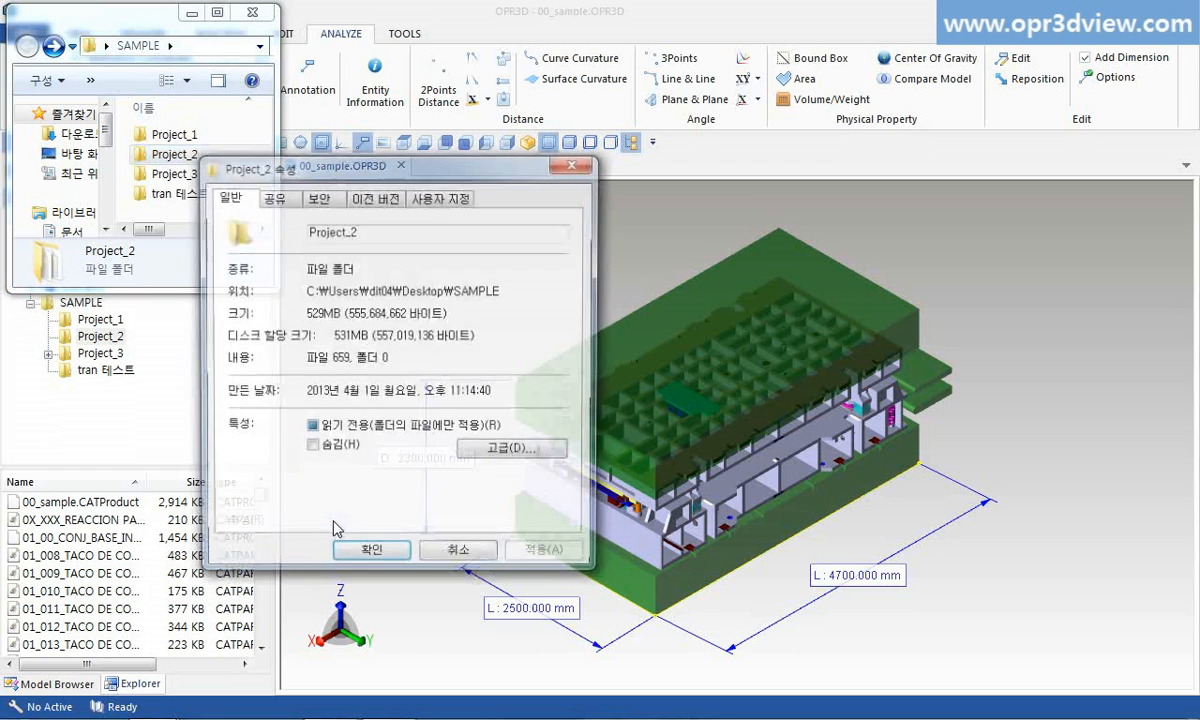
pyautogui.moveTo(309, 313); pyautogui.dragTo(334, 312)
pyautogui.click(440, 552)
pyautogui.click(316, 3)
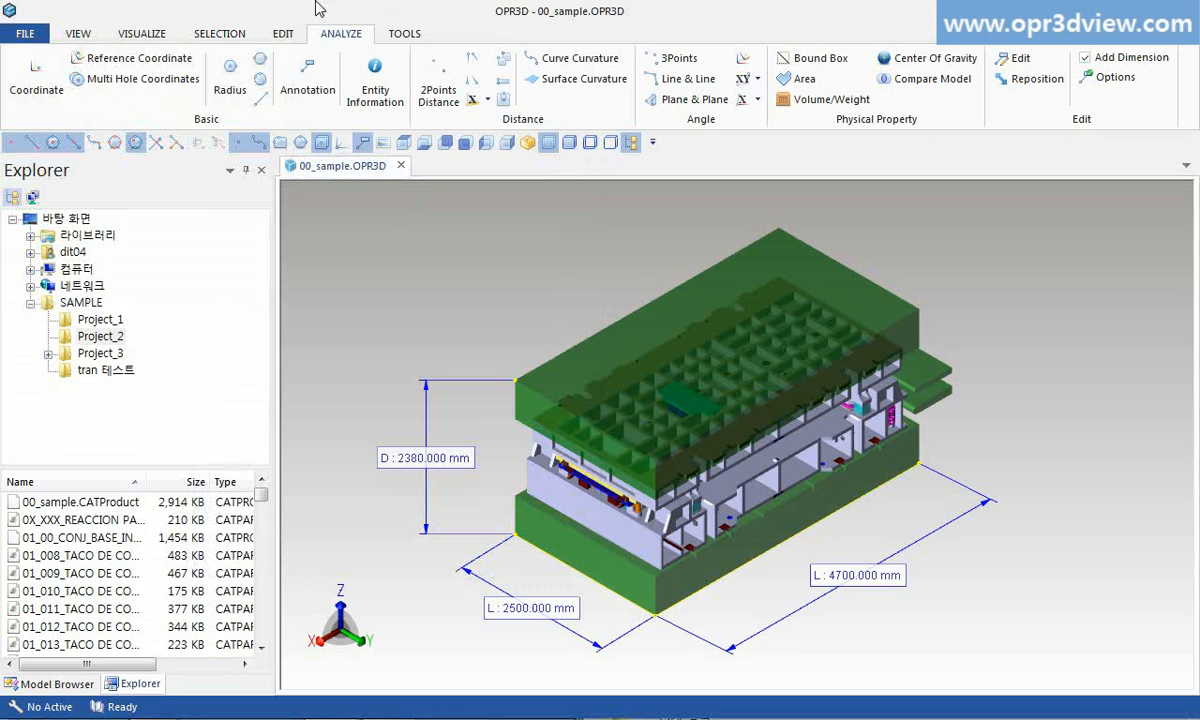
# Save the model as 00_sample.opr3d in the Project_2 folder and refresh the file list.
pyautogui.click(33, 27)
pyautogui.click(80, 167)
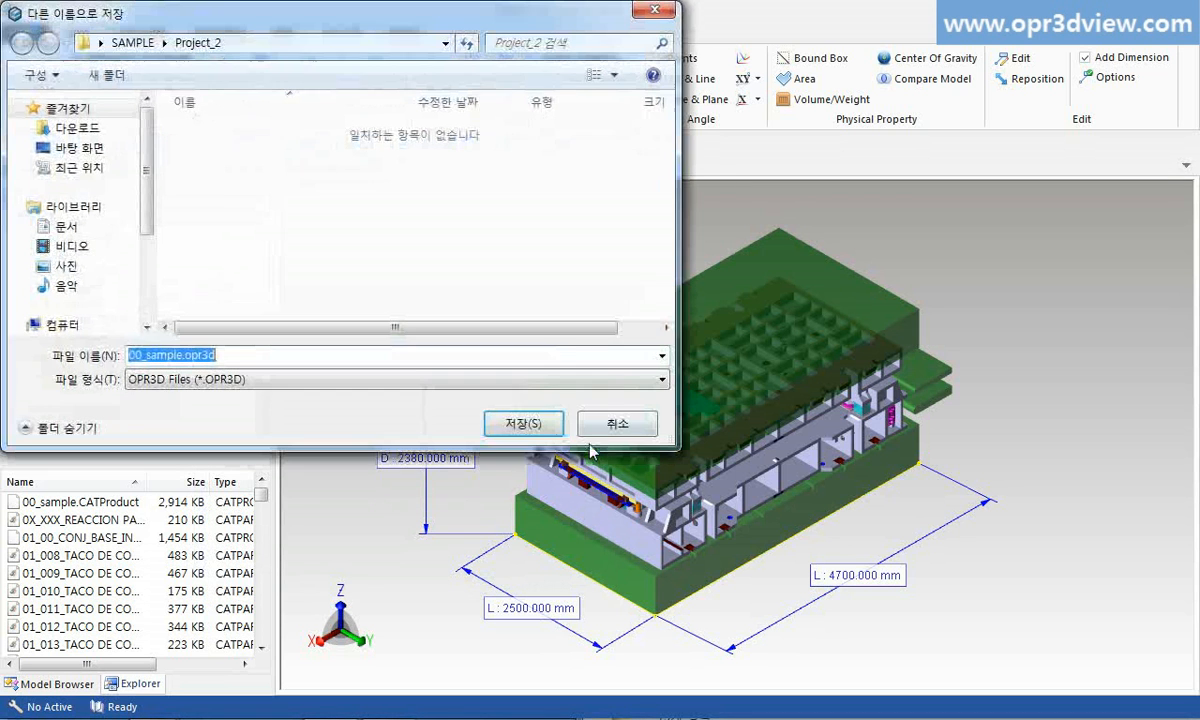
pyautogui.click(533, 425)
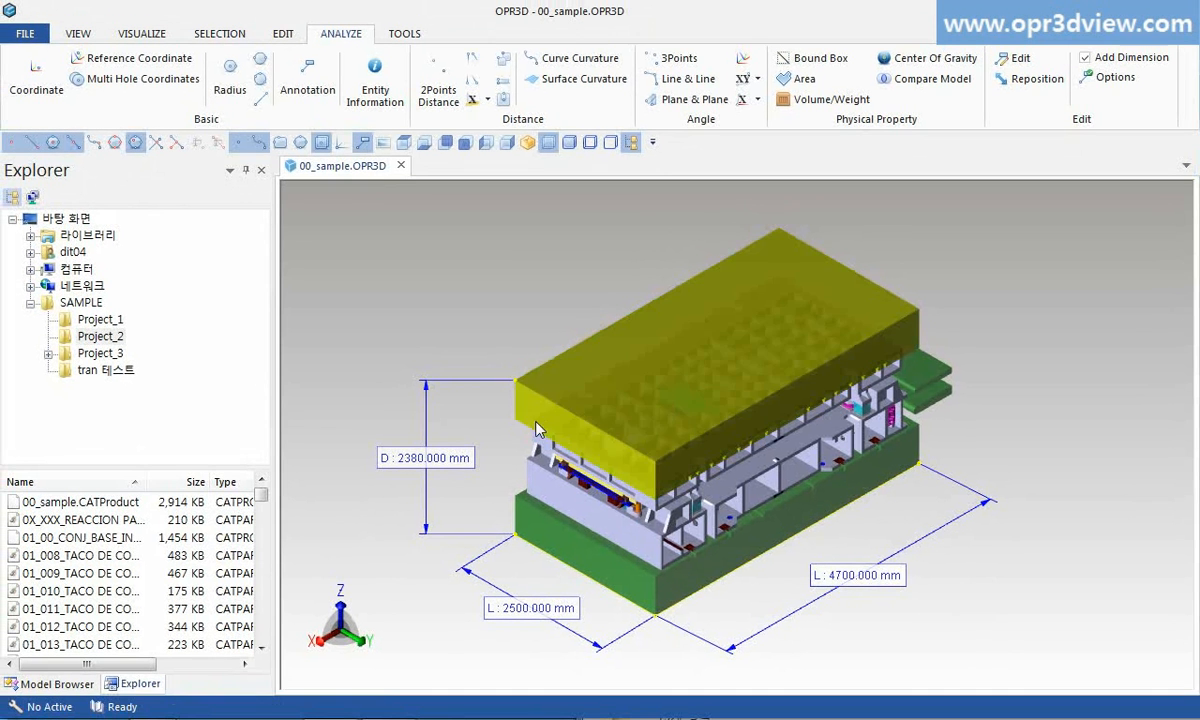
pyautogui.rightClick(168, 521)
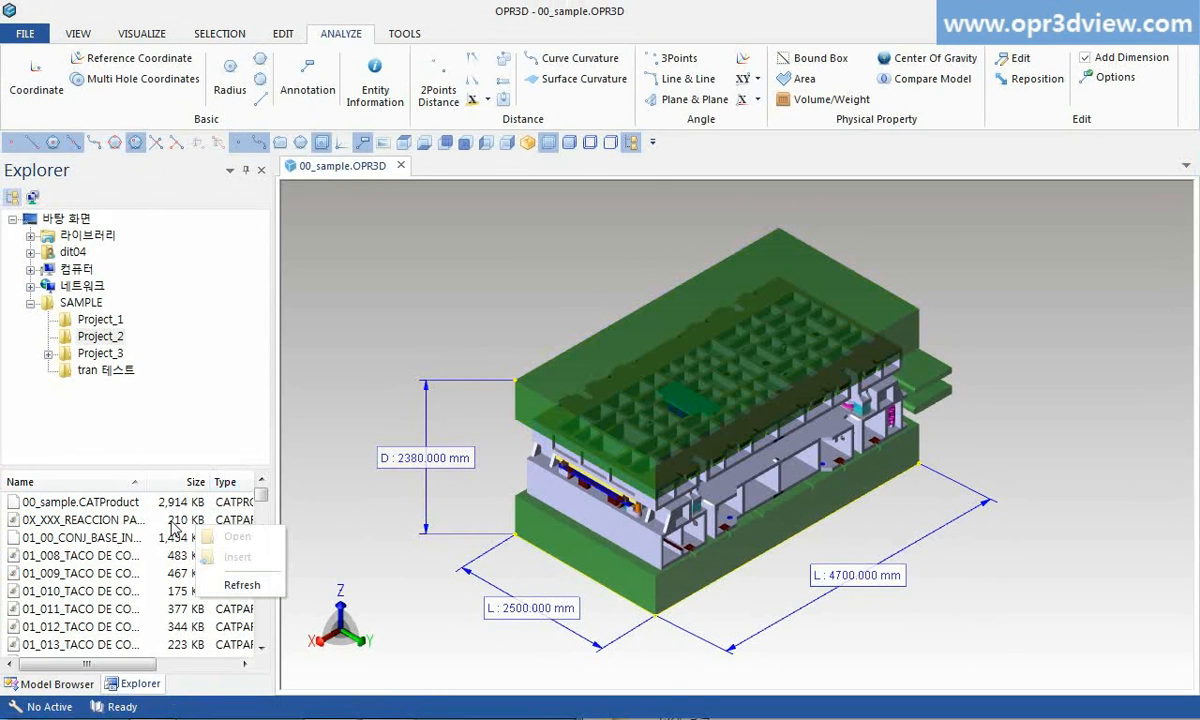
pyautogui.click(228, 581)
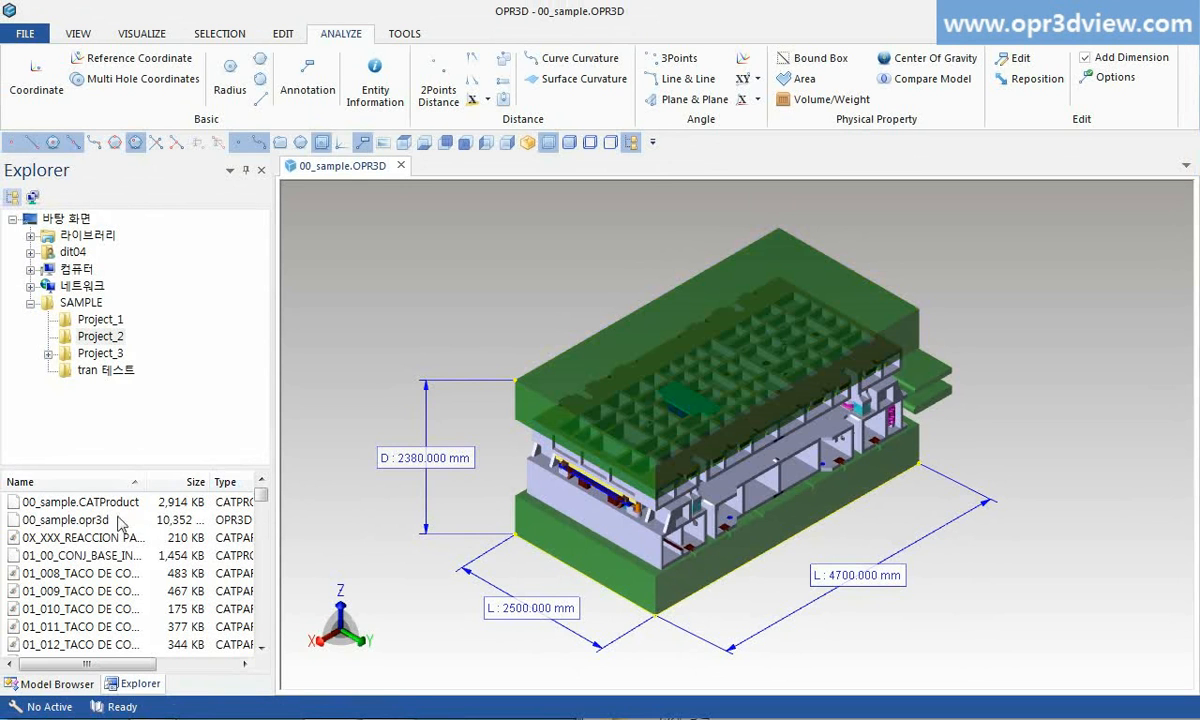
# Open the saved 00_sample.opr3d from Project_2 and view it isometrically.
pyautogui.click(98, 519)
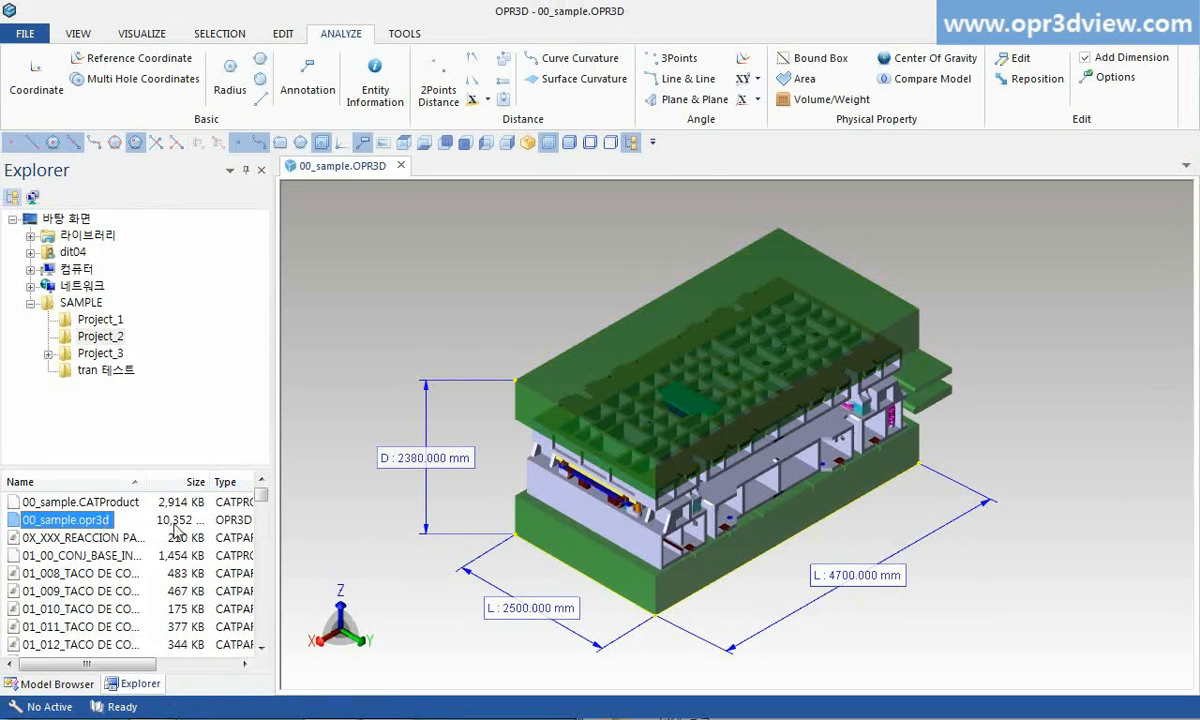
pyautogui.doubleClick(98, 521)
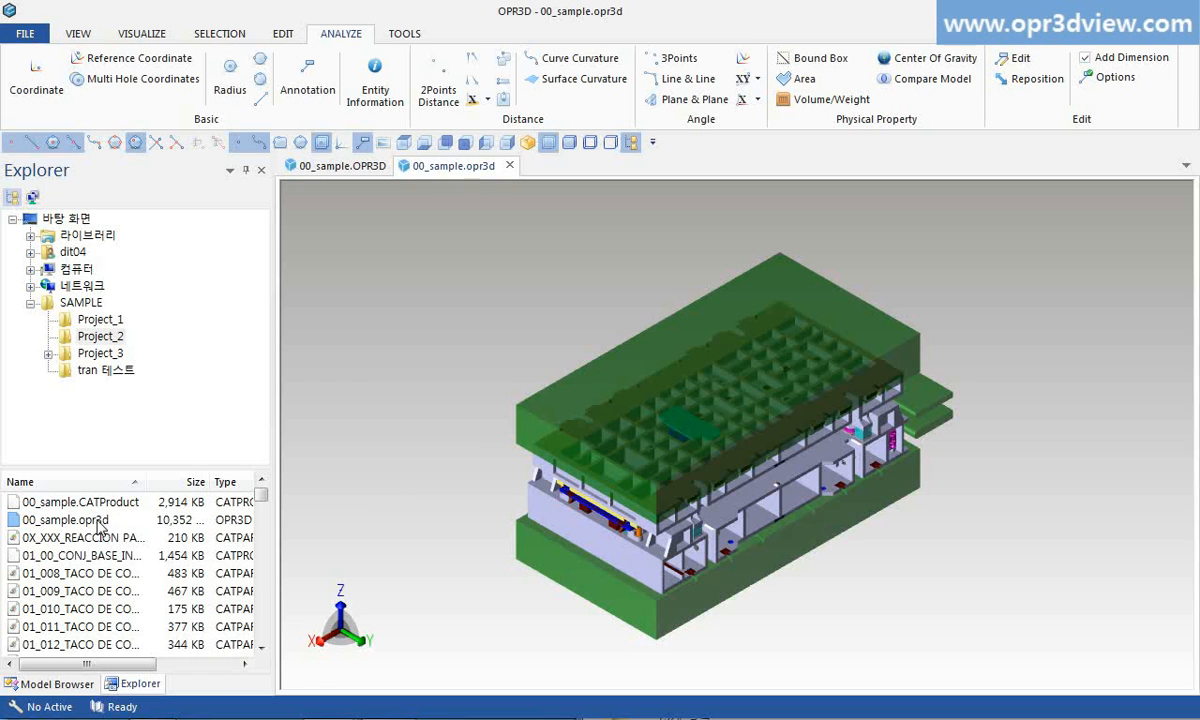
pyautogui.moveTo(668, 396)
pyautogui.mouseDown(button='middle')
pyautogui.moveTo(695, 284)
pyautogui.moveTo(533, 330)
pyautogui.moveTo(548, 448)
pyautogui.moveTo(681, 480)
pyautogui.moveTo(738, 377)
pyautogui.moveTo(650, 411)
pyautogui.mouseUp(button='middle')
pyautogui.click(528, 142)
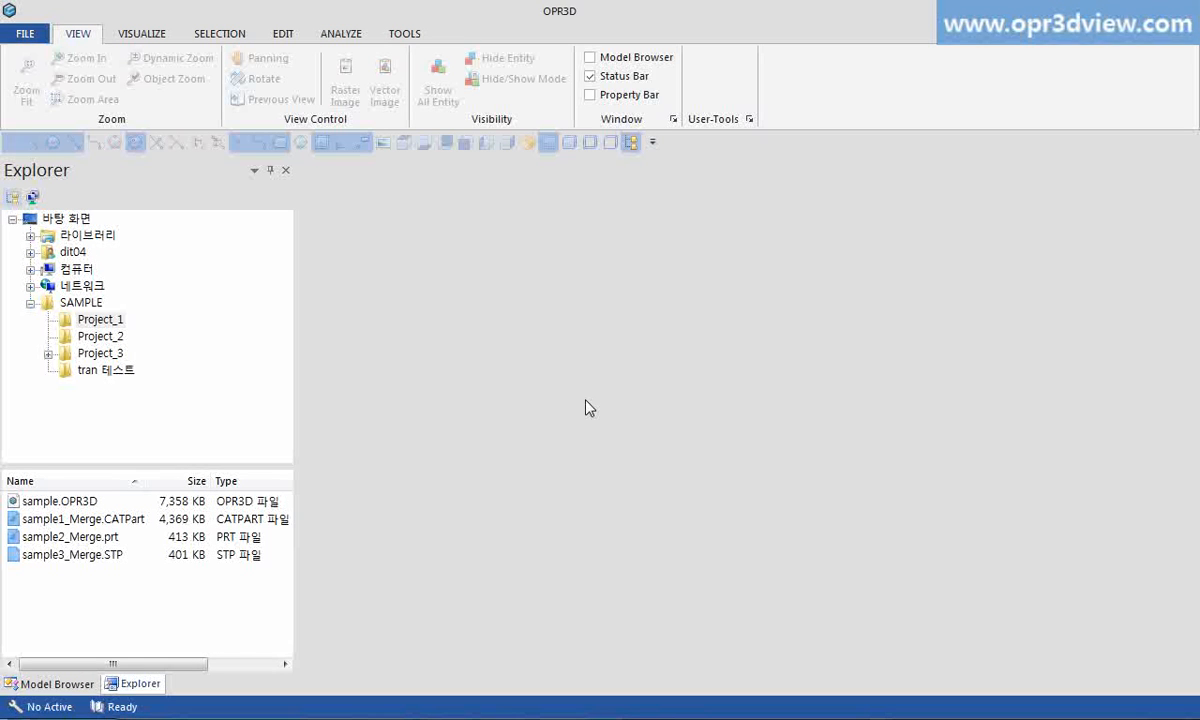
# Open sample1_Merge.CATPart, sample2_Merge.prt and sample3_Merge.STP together from the Project_1 folder.
pyautogui.click(100, 519)
pyautogui.keyDown('ctrl'); pyautogui.click(99, 537); pyautogui.keyUp('ctrl')
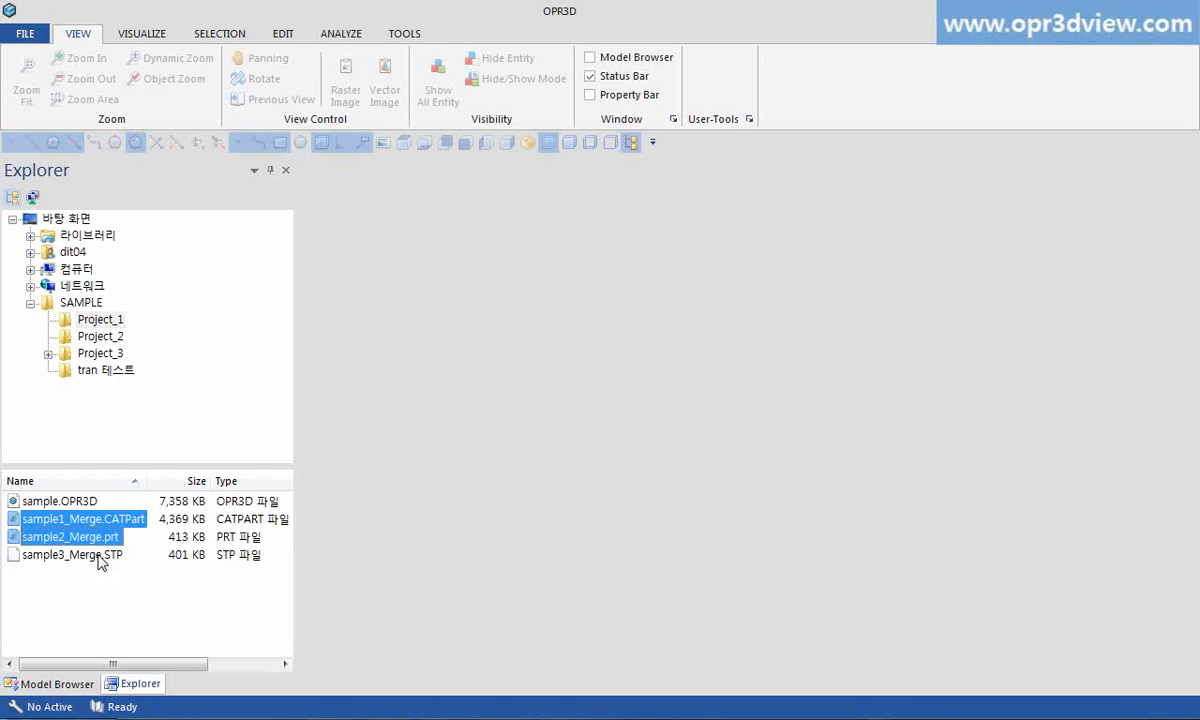
pyautogui.keyDown('ctrl'); pyautogui.click(99, 556); pyautogui.keyUp('ctrl')
pyautogui.rightClick(100, 558)
pyautogui.click(138, 567)
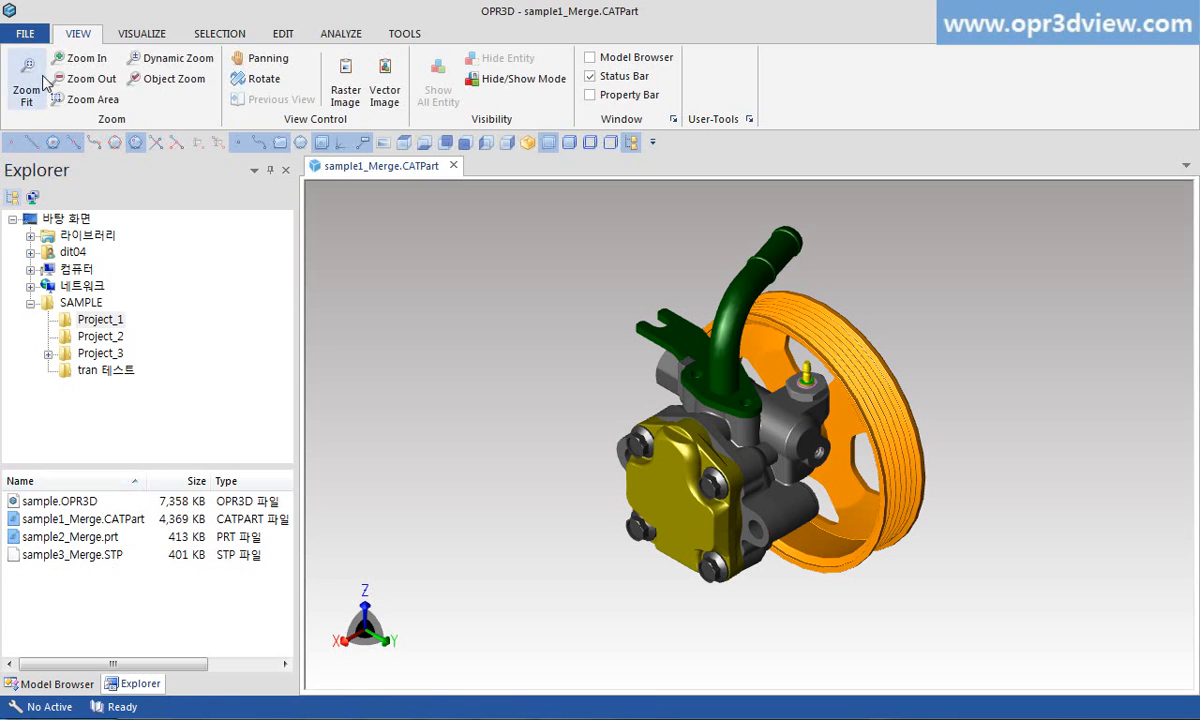
# Export the model to Project_1 as sample1_Merge in PDF, STEP, Parasolid and IGES formats, and refresh the file list.
pyautogui.click(28, 34)
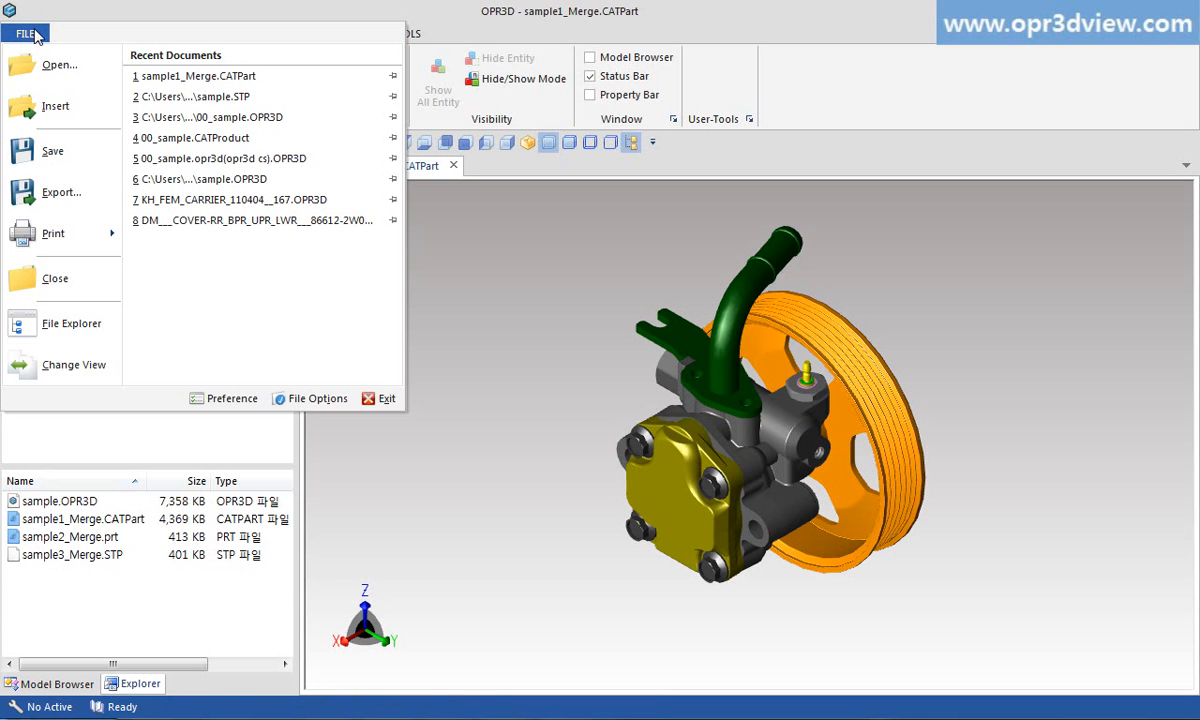
pyautogui.click(55, 200)
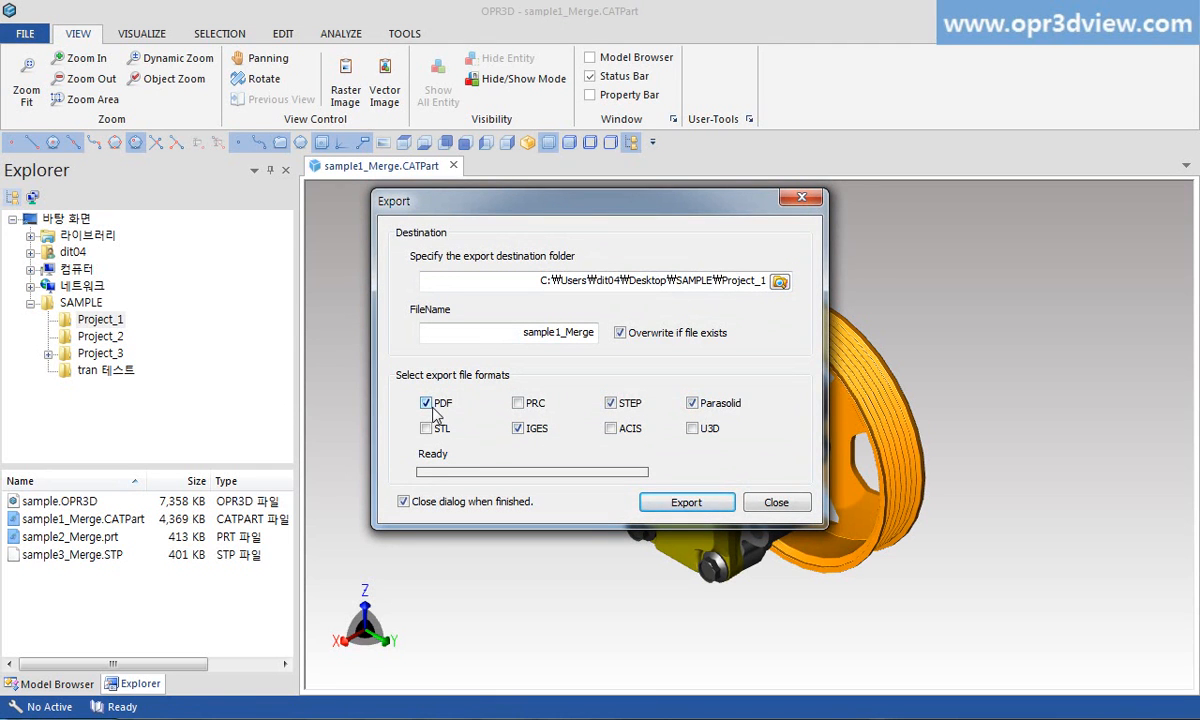
pyautogui.click(683, 504)
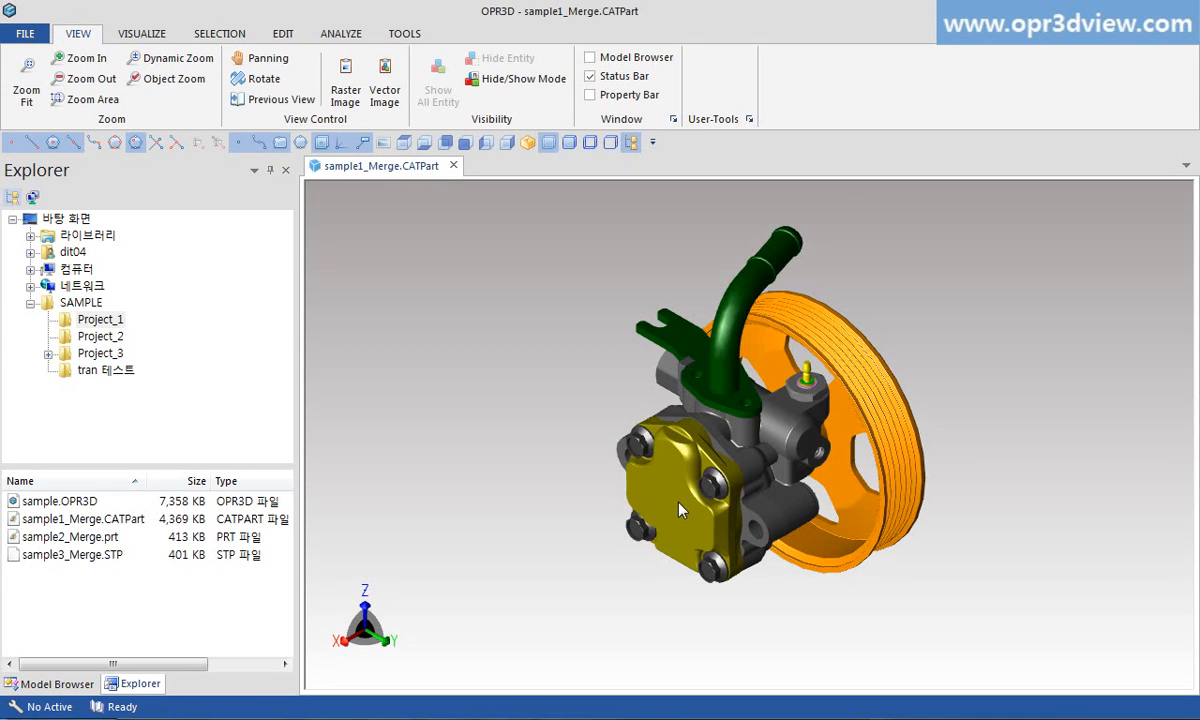
pyautogui.rightClick(143, 584)
pyautogui.click(189, 643)
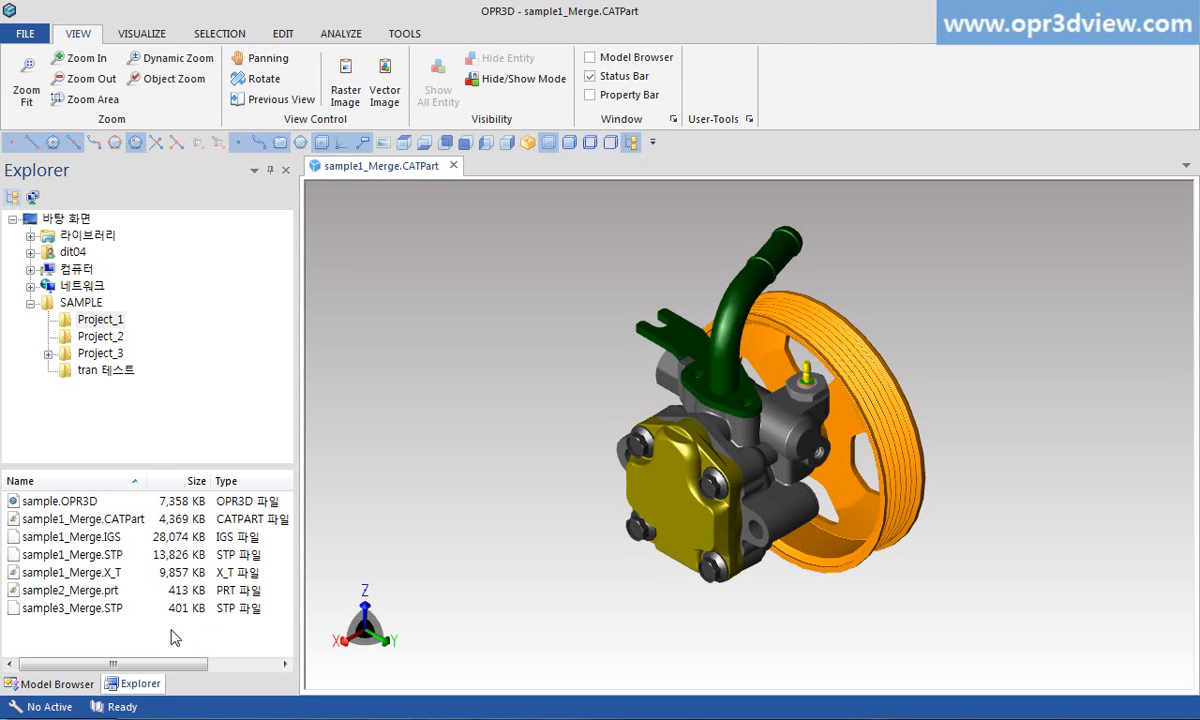
# Select the exported sample1_Merge IGS, STP and X_T files in the file list.
pyautogui.click(105, 537)
pyautogui.keyDown('shift'); pyautogui.click(110, 554); pyautogui.keyUp('shift')
pyautogui.keyDown('shift'); pyautogui.click(110, 573); pyautogui.keyUp('shift')
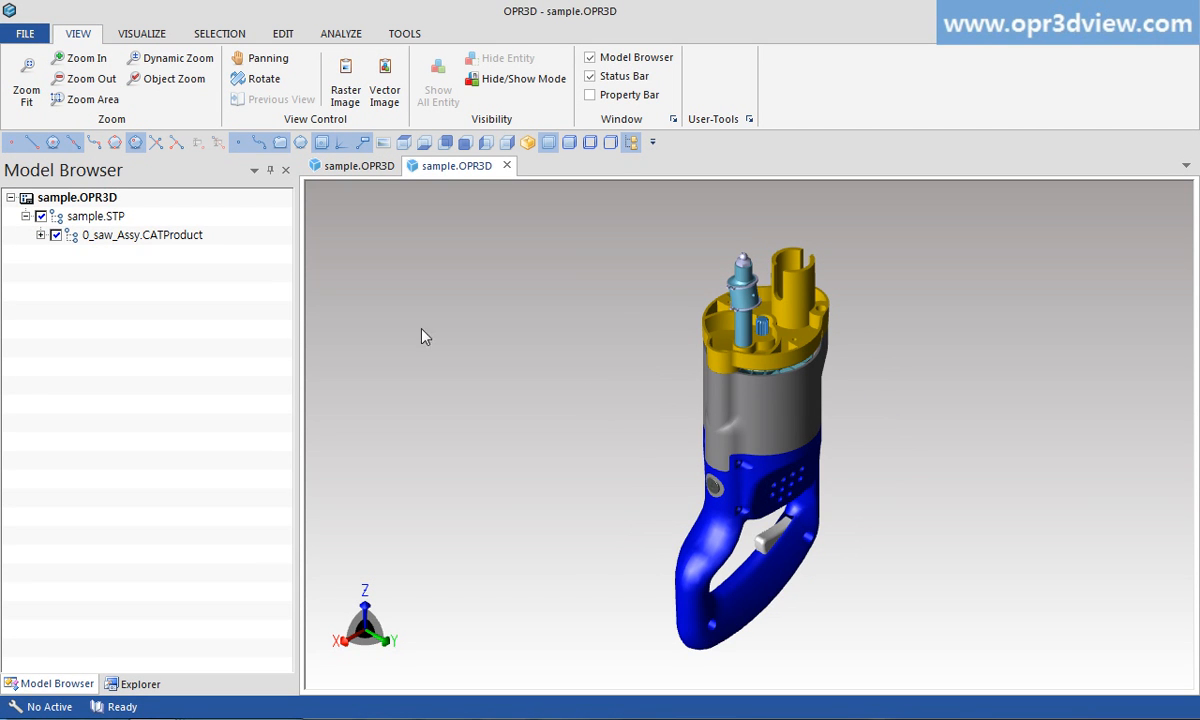
# Expand the 0_saw assembly in the model tree and hide its INITIAL and MOTOR_HOUSING parts.
pyautogui.click(40, 236)
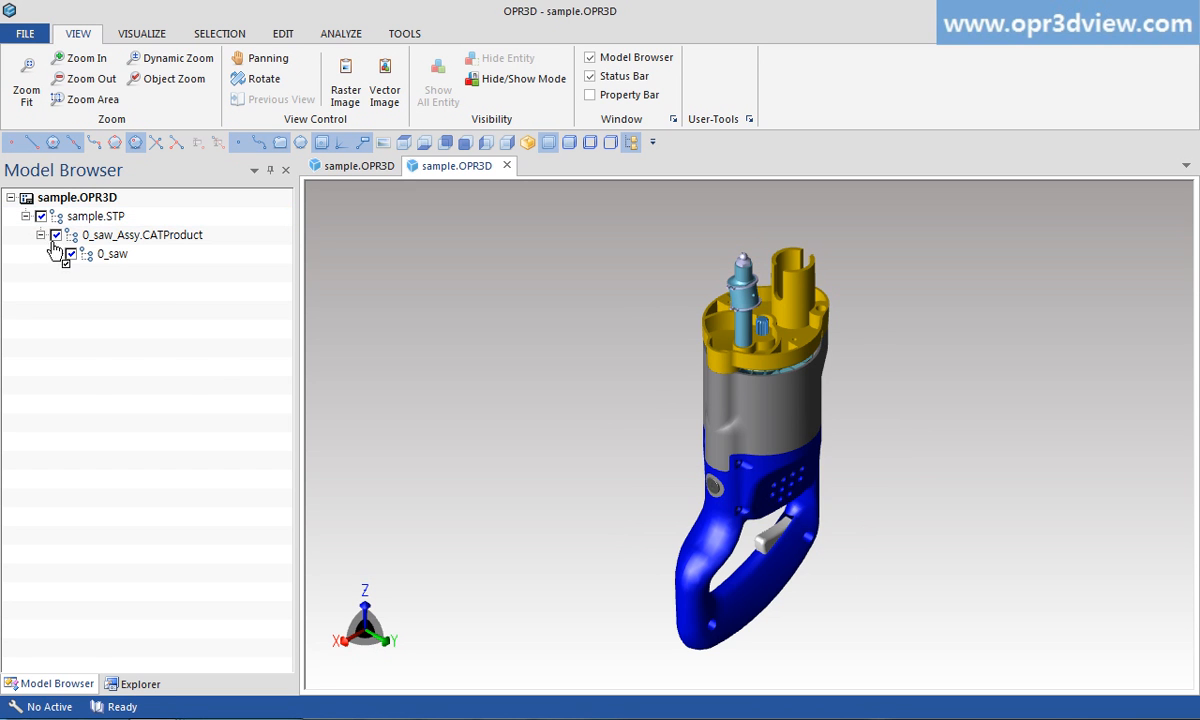
pyautogui.click(56, 254)
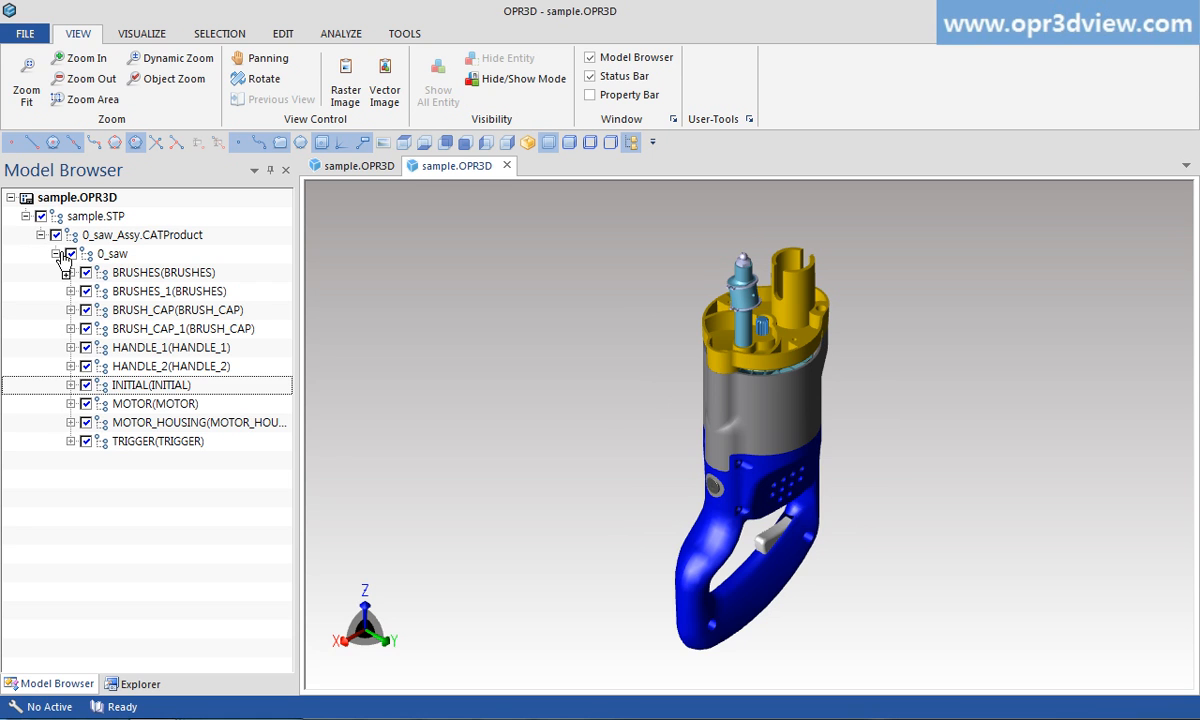
pyautogui.click(86, 385)
pyautogui.click(86, 423)
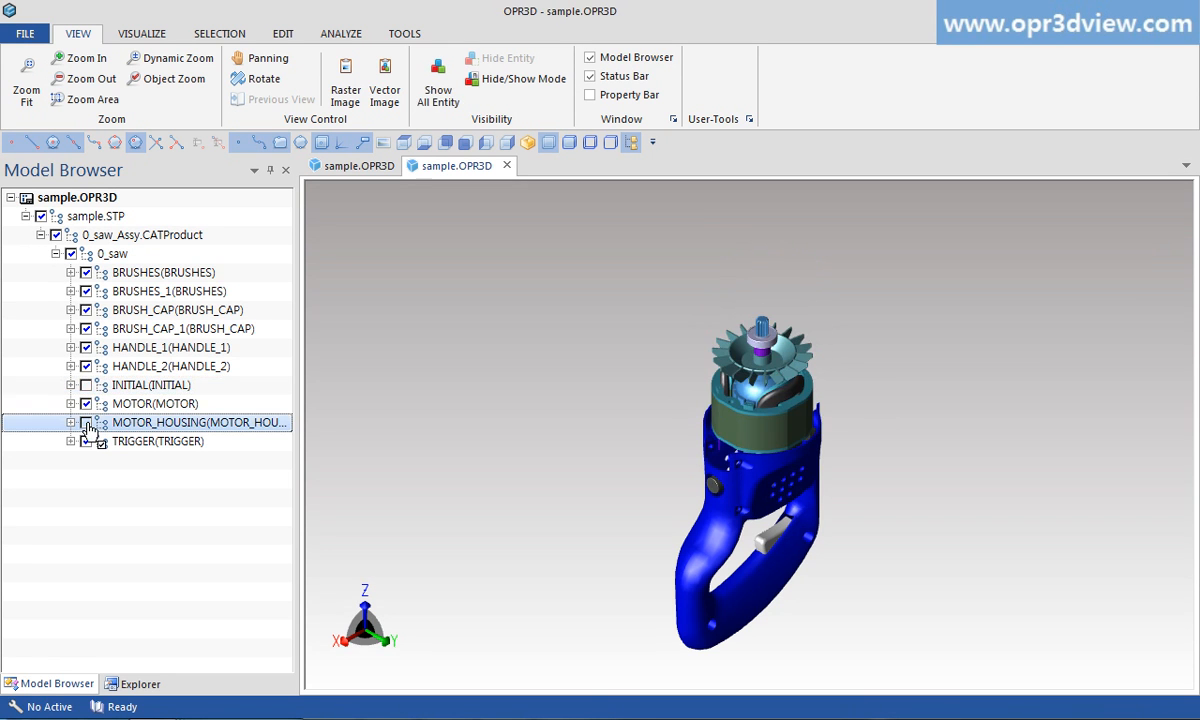
# Show the MOTOR_HOUSING and INITIAL parts again, and preview part thumbnails in the model tree.
pyautogui.click(86, 423)
pyautogui.click(86, 385)
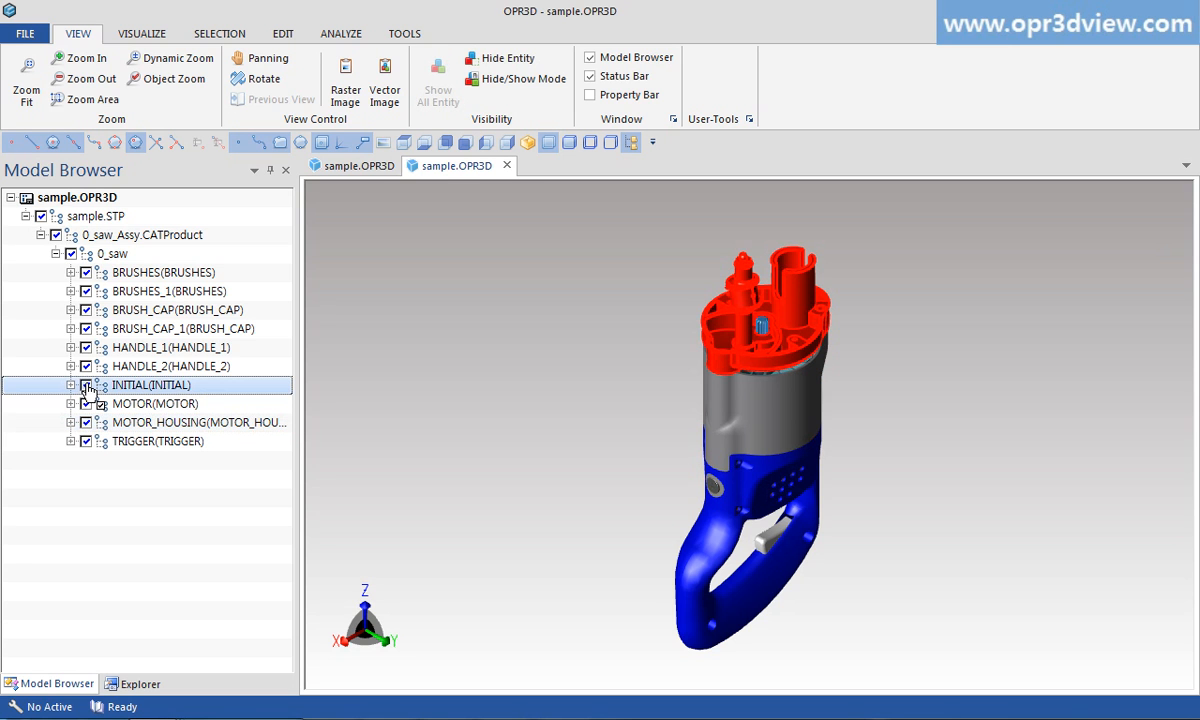
pyautogui.moveTo(143, 392)
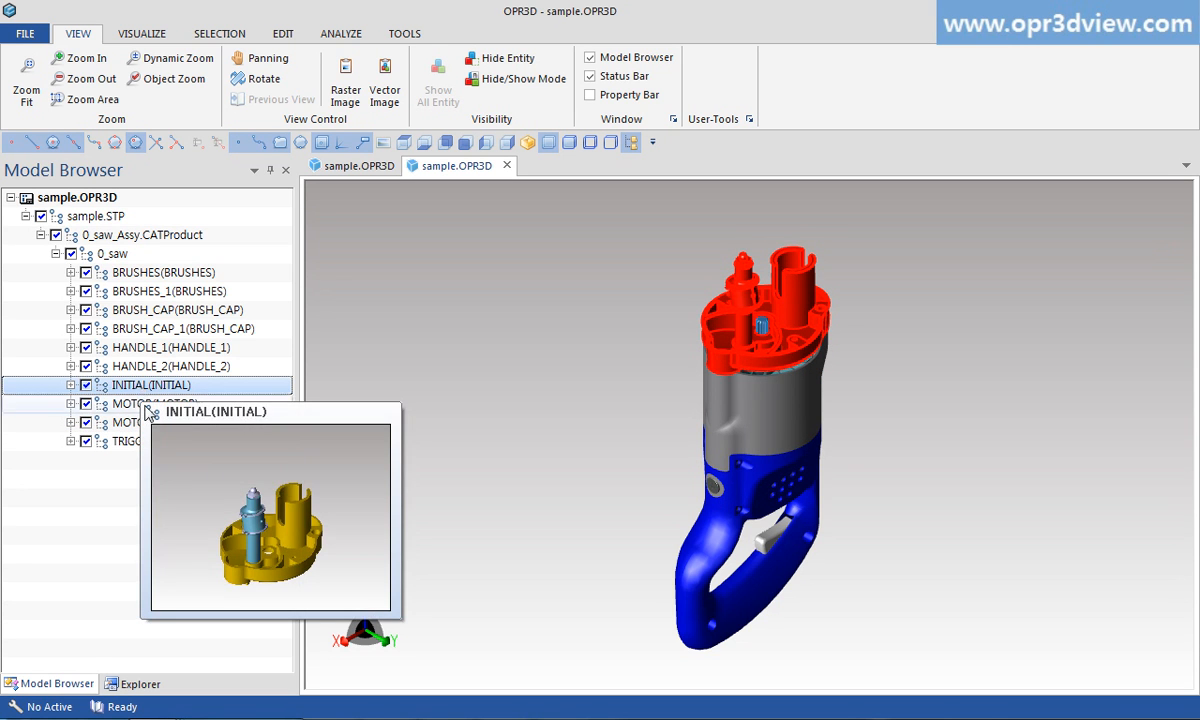
pyautogui.moveTo(145, 430)
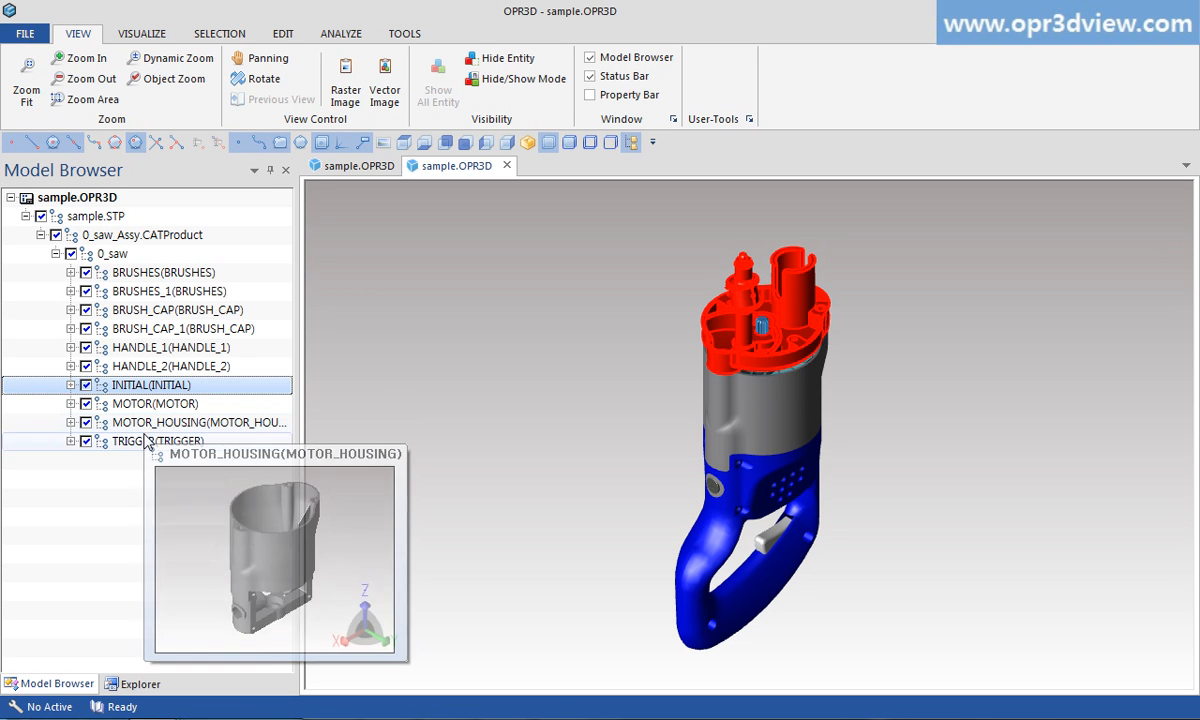
pyautogui.moveTo(145, 454)
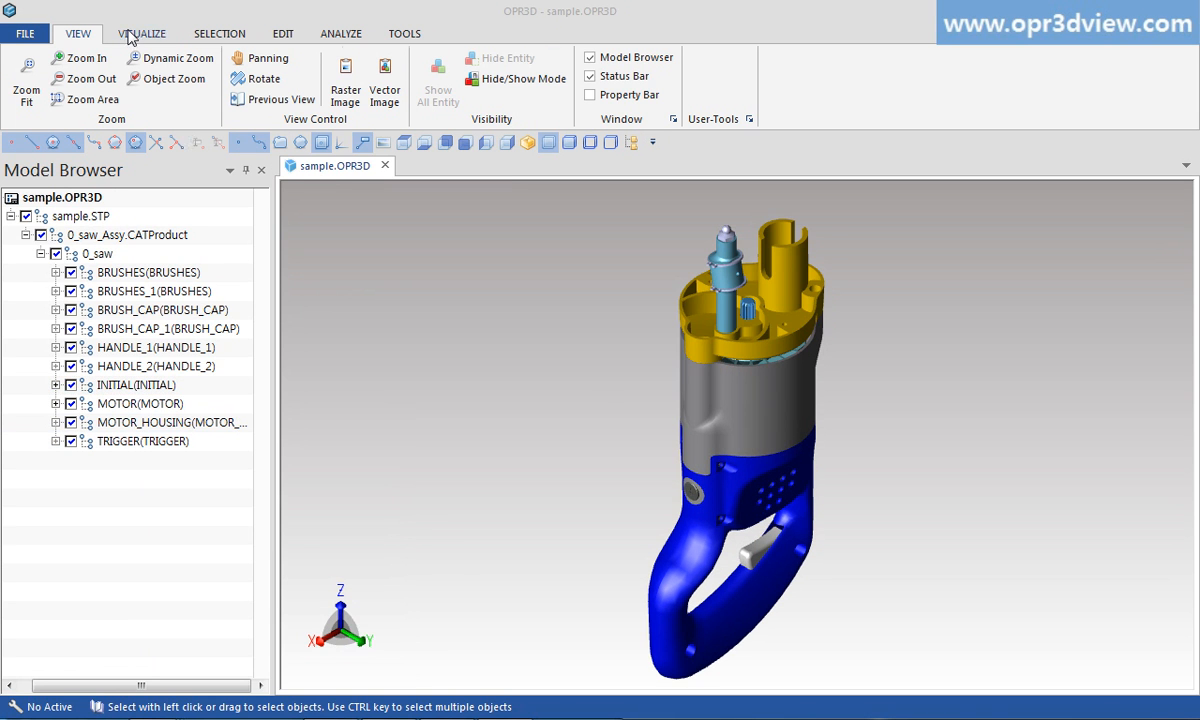
# View the saw model from the front, left, top and isometric directions.
pyautogui.click(130, 35)
pyautogui.click(375, 82)
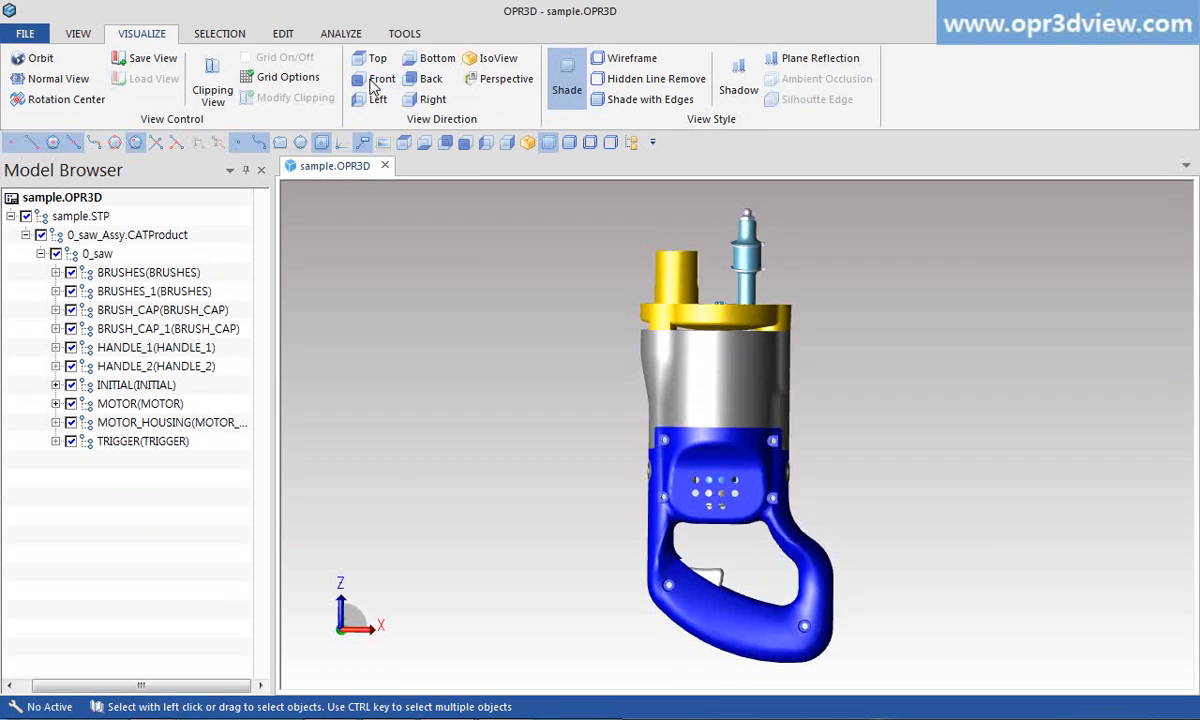
pyautogui.click(376, 98)
pyautogui.click(376, 60)
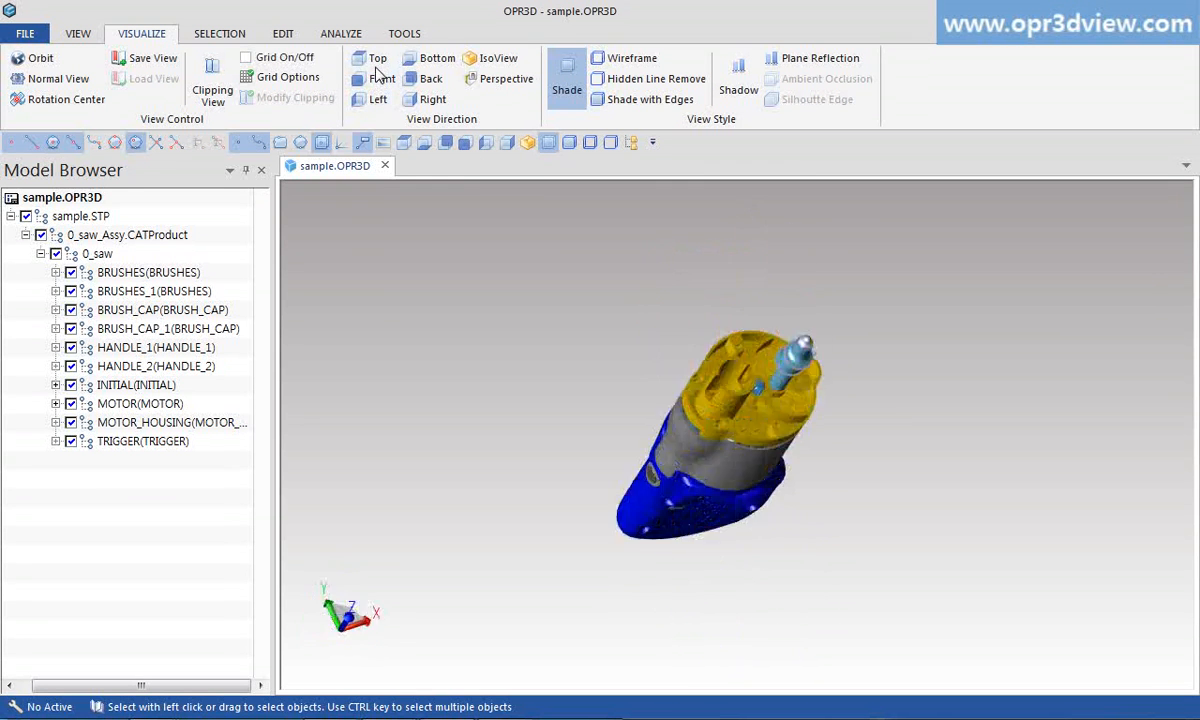
pyautogui.click(490, 60)
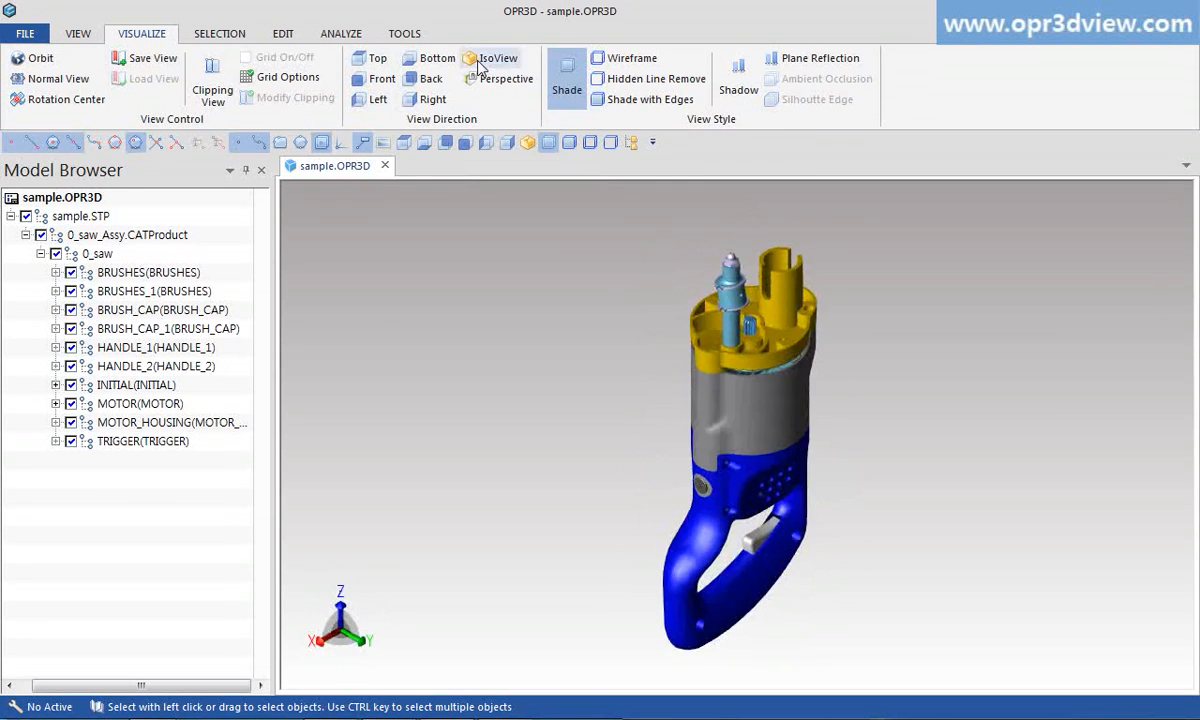
# Display the saw model in Wireframe, Hidden Line Remove and Shade with Edges view styles.
pyautogui.click(621, 58)
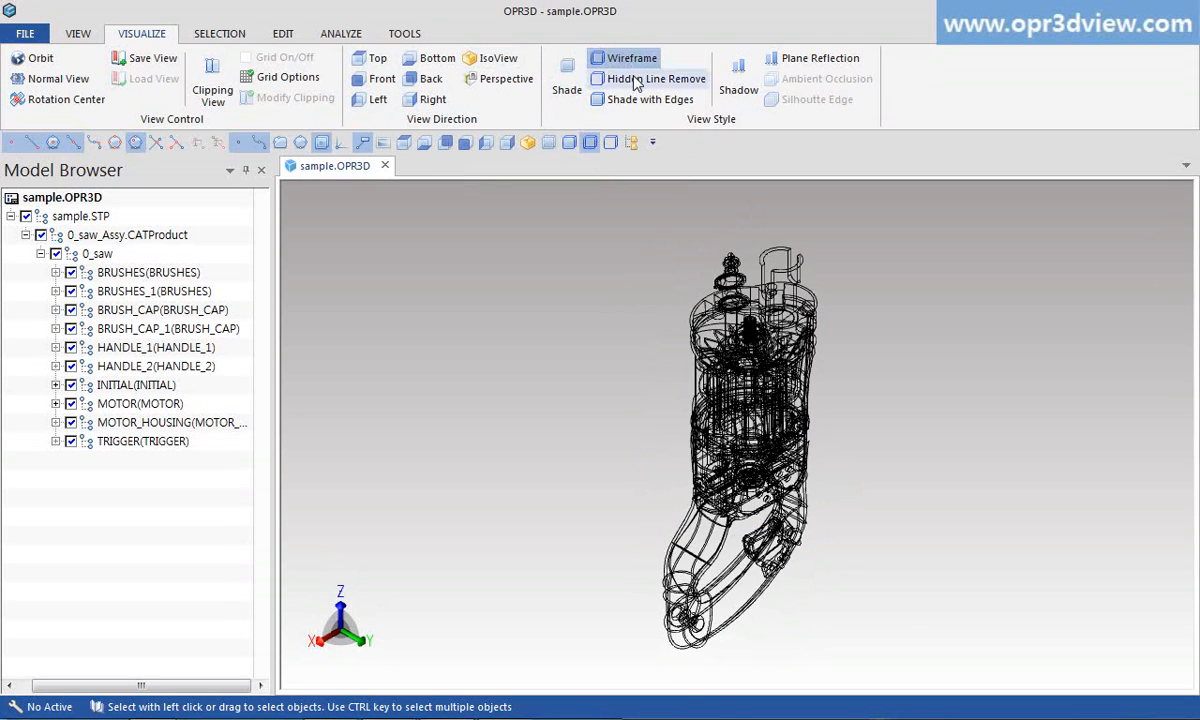
pyautogui.click(634, 79)
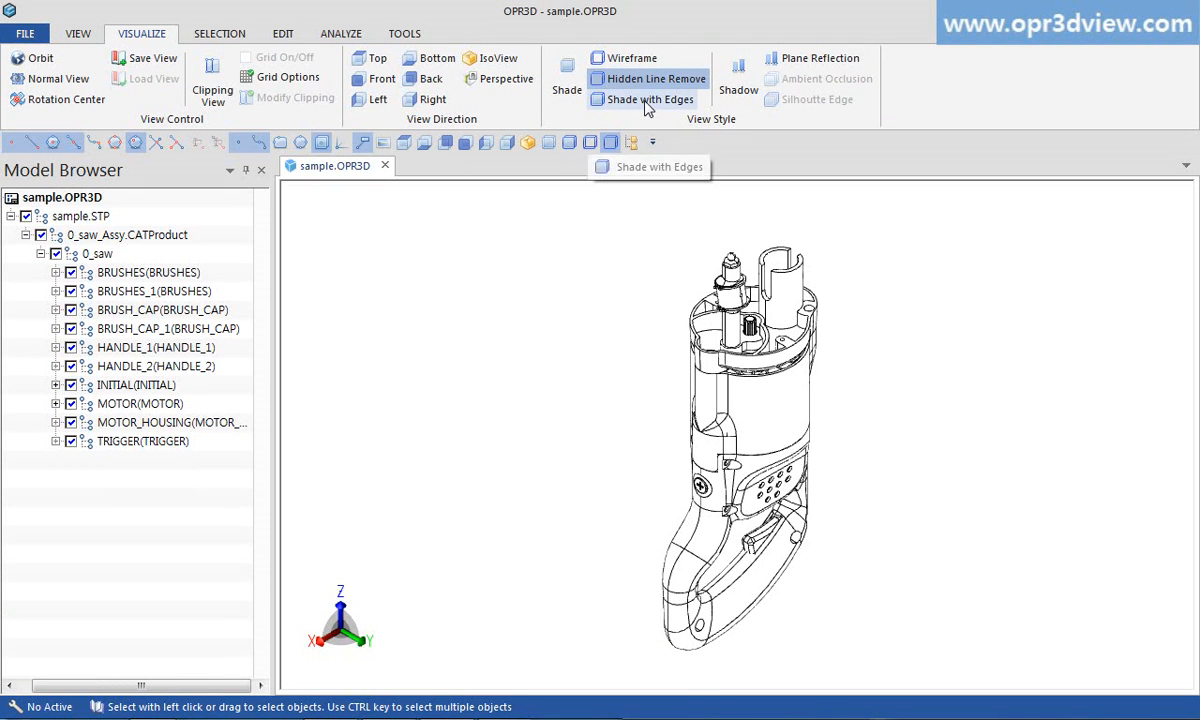
pyautogui.click(645, 100)
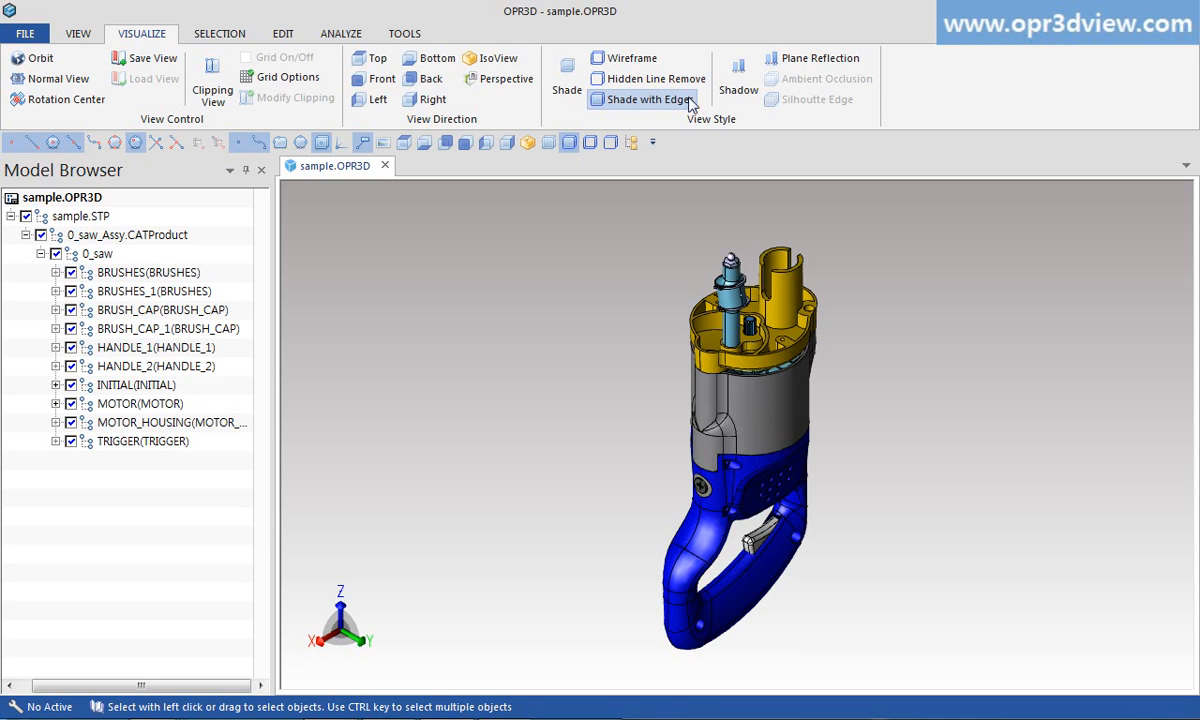
# Turn on the plane reflection and shadow effects for the saw model.
pyautogui.click(812, 58)
pyautogui.click(741, 82)
pyautogui.click(572, 398)
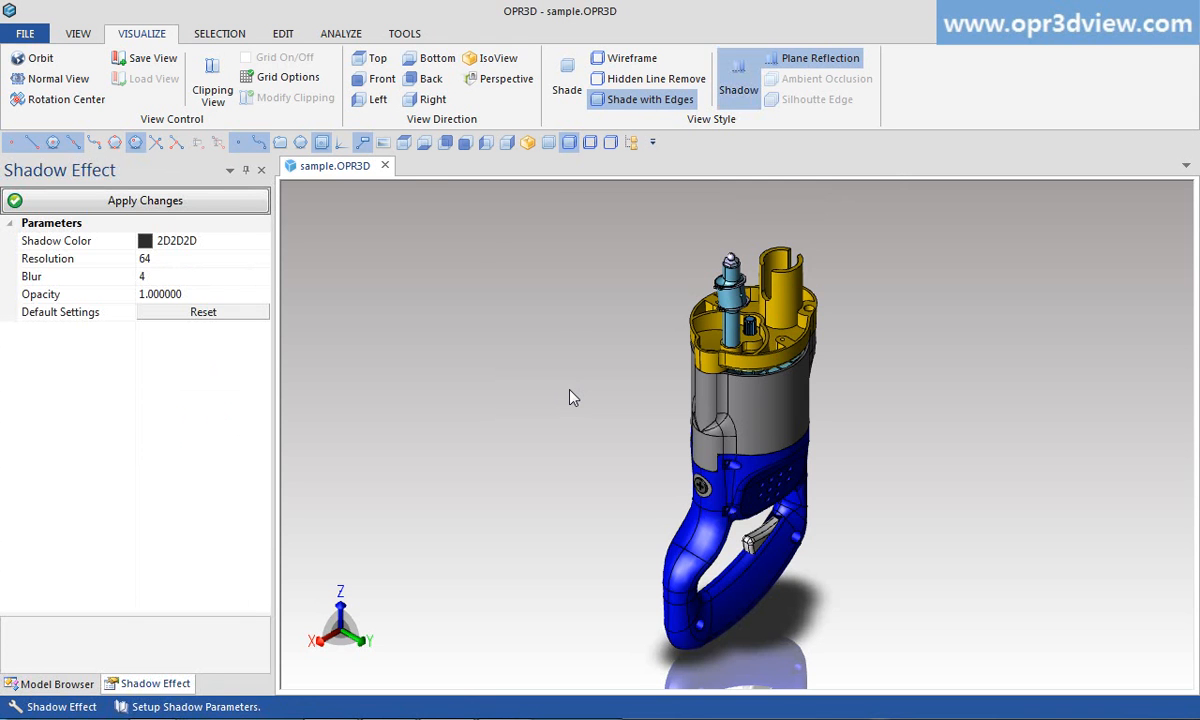
# Show the grid over the saw in a straight-on XZ view and accept the grid options with a width of 10.
pyautogui.click(445, 142)
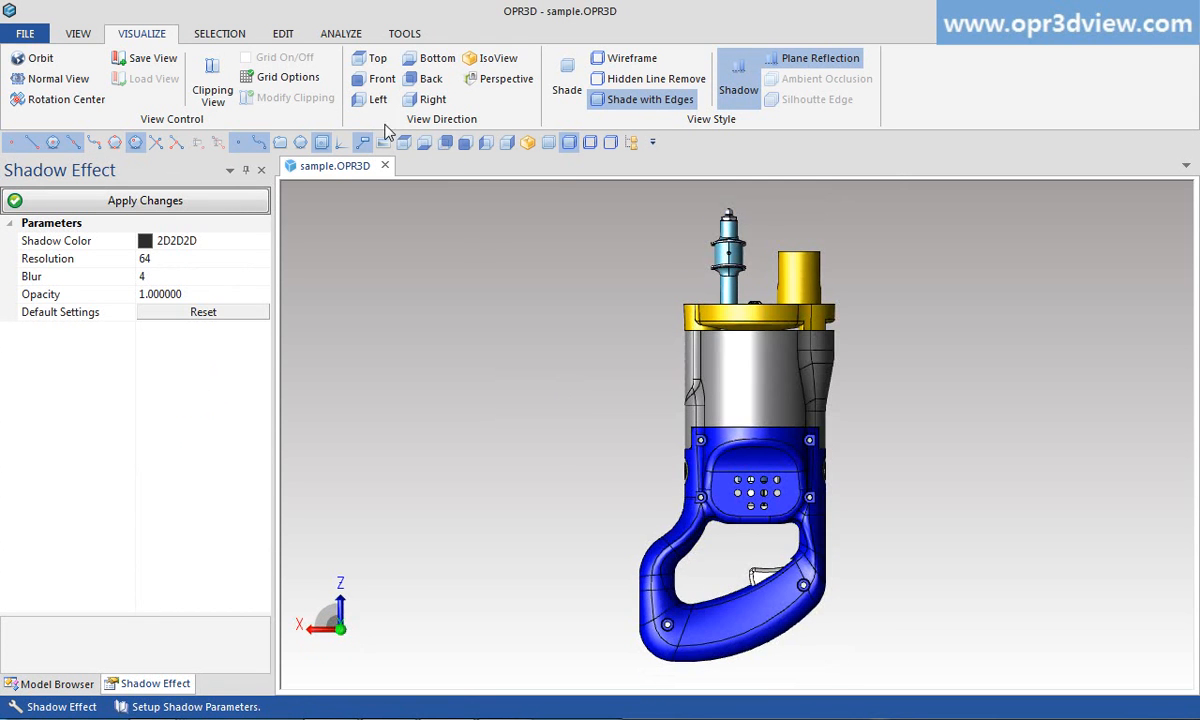
pyautogui.click(287, 64)
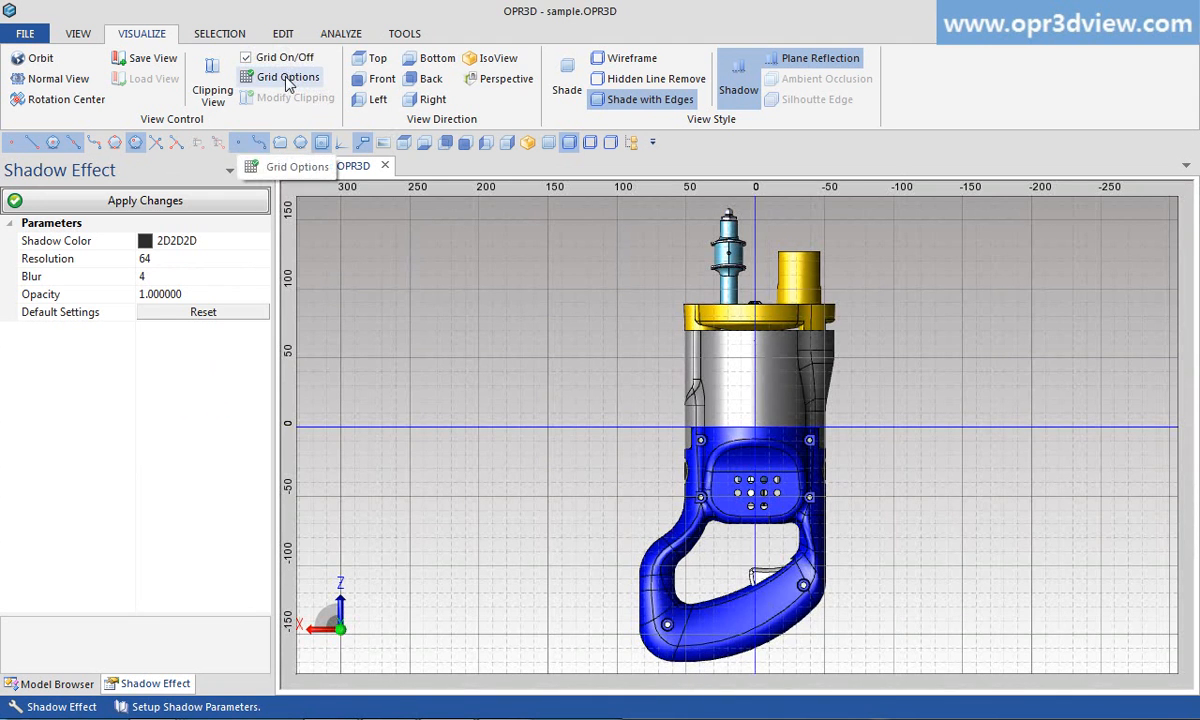
pyautogui.click(289, 80)
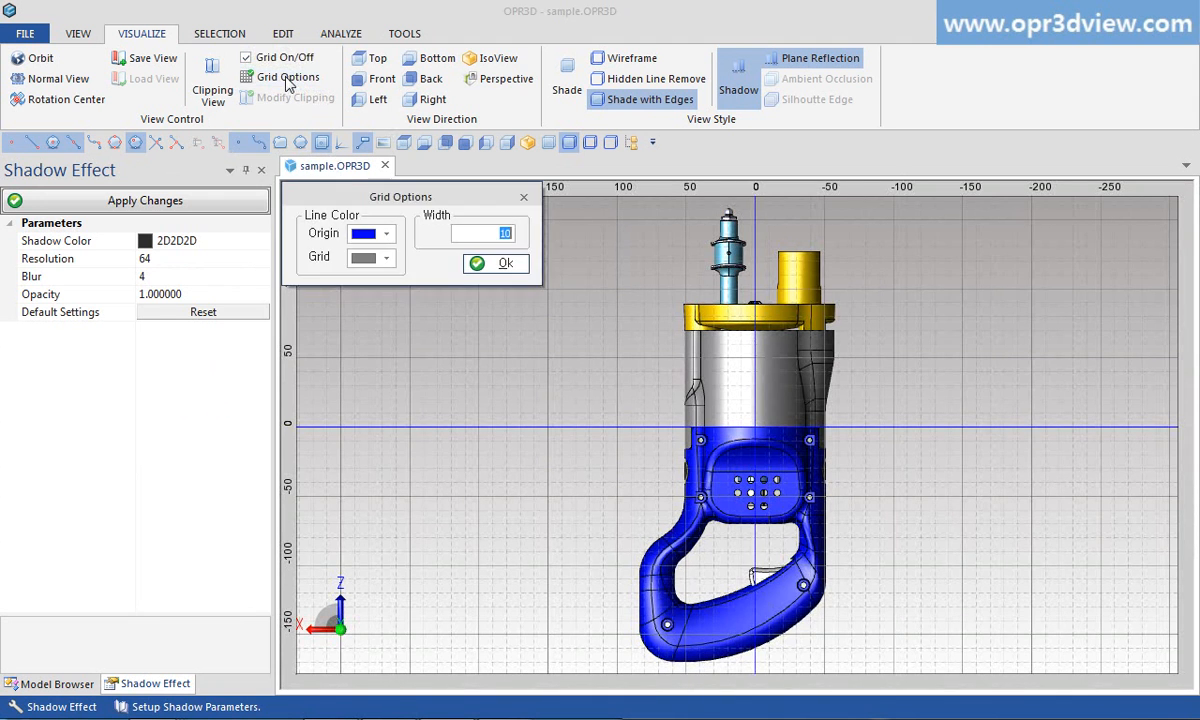
pyautogui.click(503, 265)
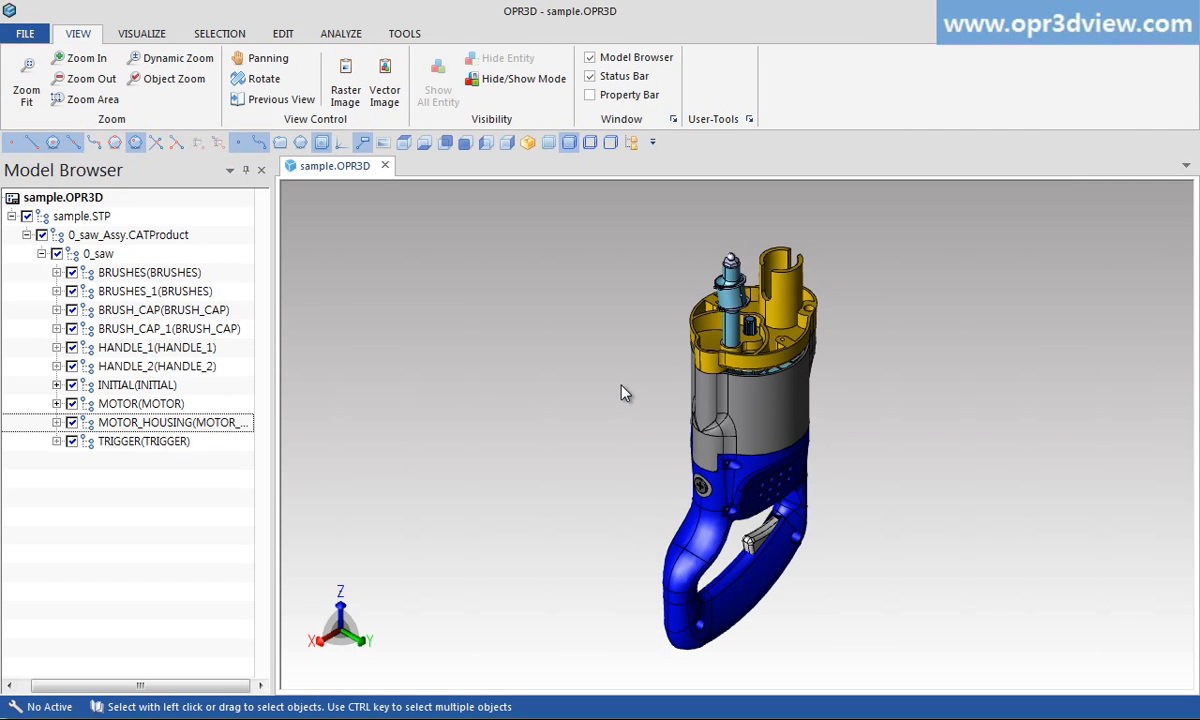
# Capture the whole saw as a raster image and paste it into the empty sample-1 picture box of the Excel flow chart.
pyautogui.scroll(-5, 621, 392)
pyautogui.click(345, 88)
pyautogui.moveTo(608, 330); pyautogui.dragTo(723, 493)
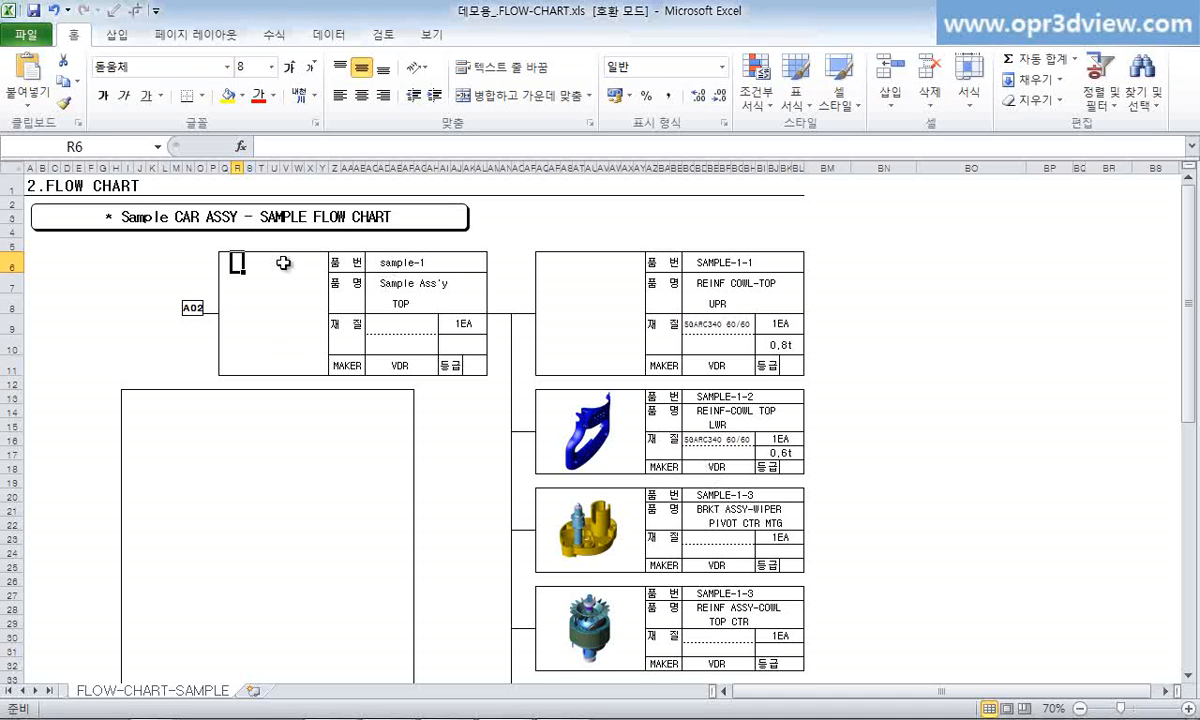
pyautogui.hotkey('ctrl', 'v')
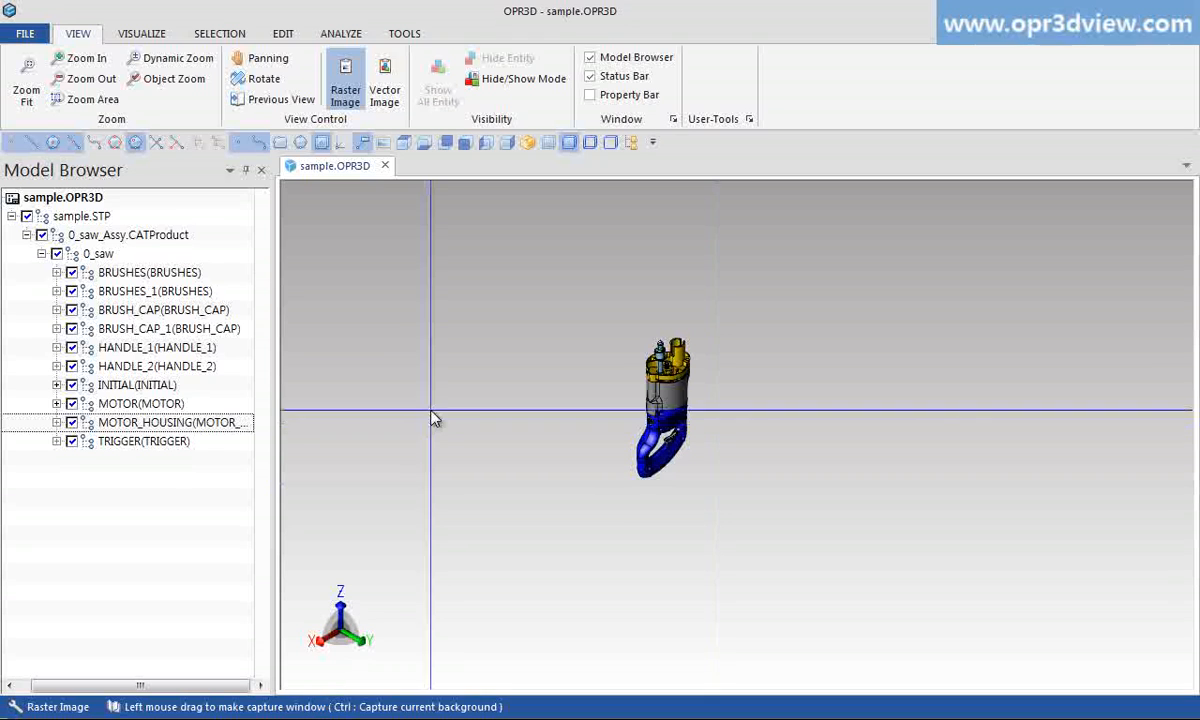
# Show only the MOTOR_HOUSING part in OPR3D and display it with hidden lines removed.
pyautogui.rightClick(202, 422)
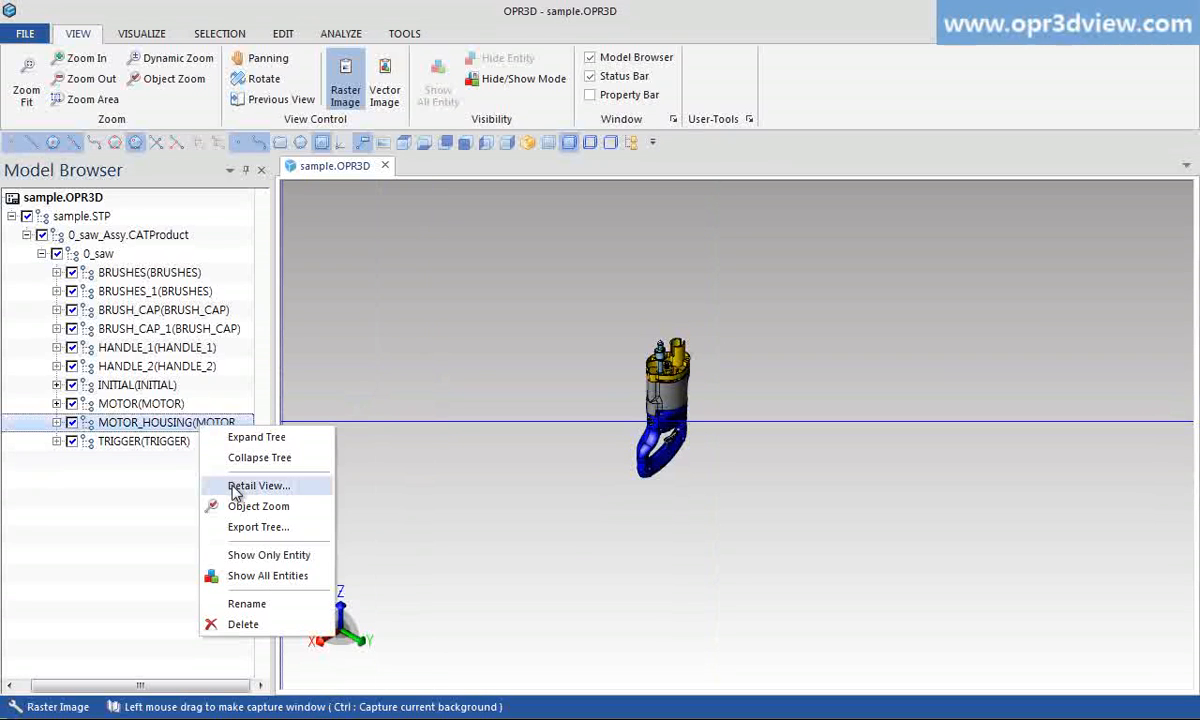
pyautogui.click(262, 556)
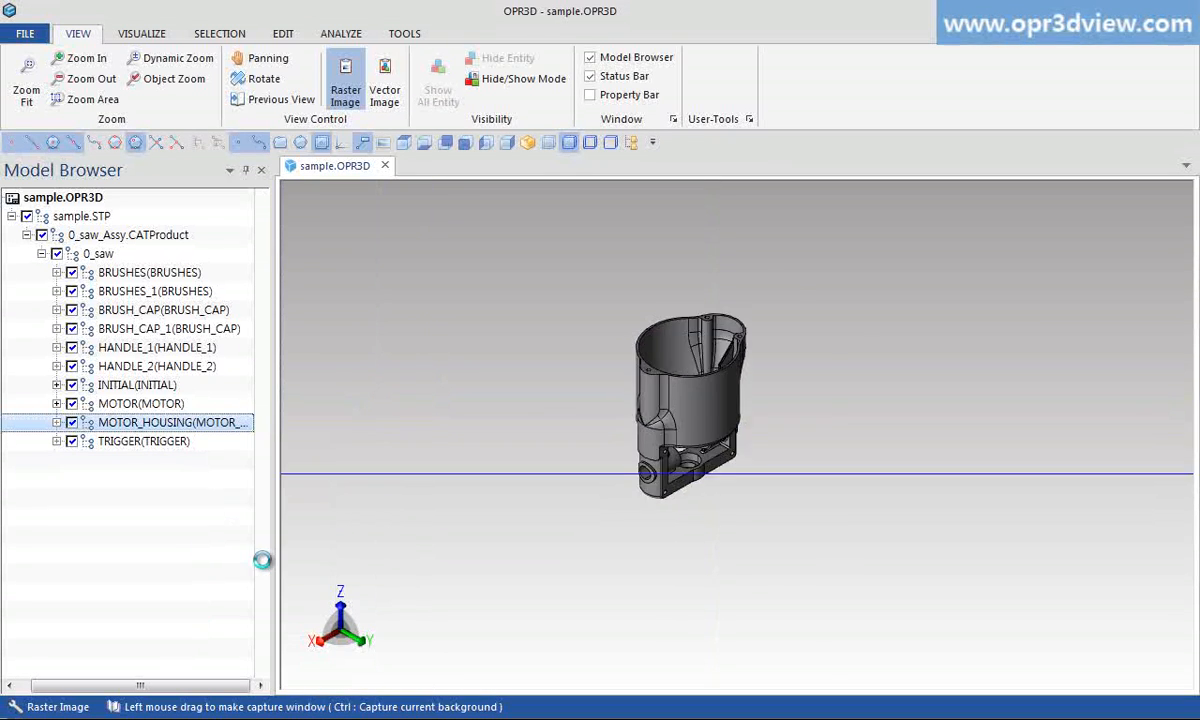
pyautogui.click(611, 142)
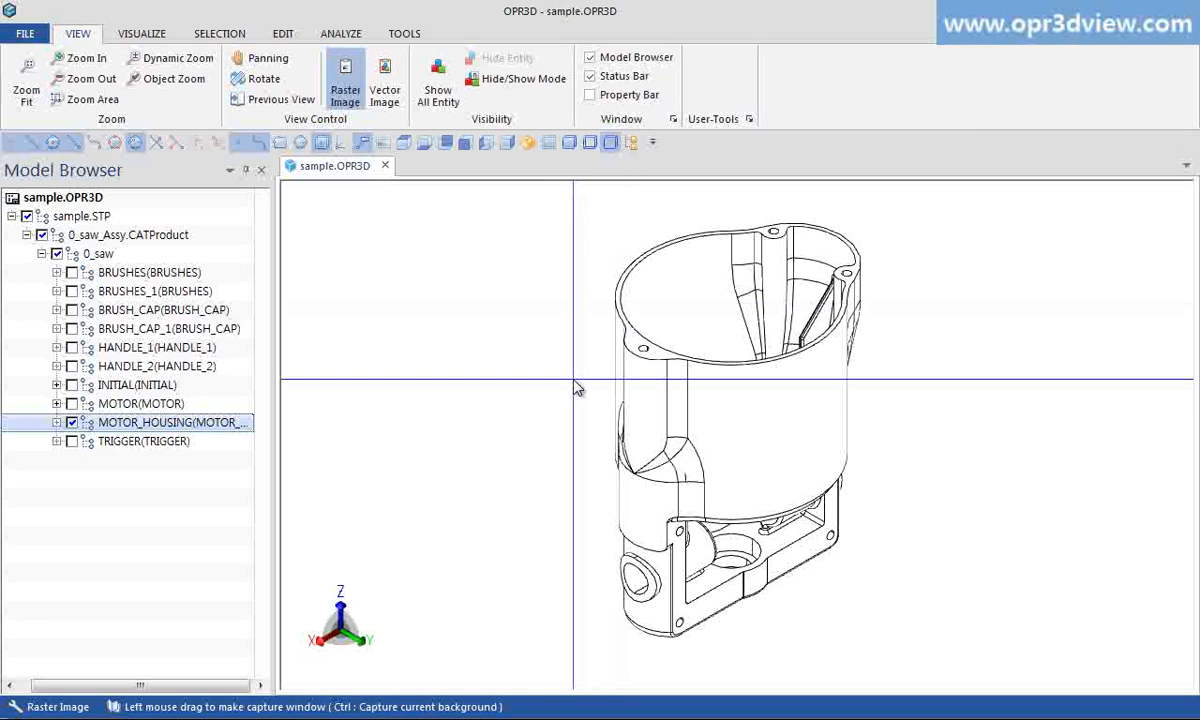
# Capture the motor housing as a raster image and paste it into the SAMPLE-1-1 picture box of the Excel flow chart.
pyautogui.scroll(-5, 573, 381)
pyautogui.moveTo(564, 321); pyautogui.dragTo(675, 470)
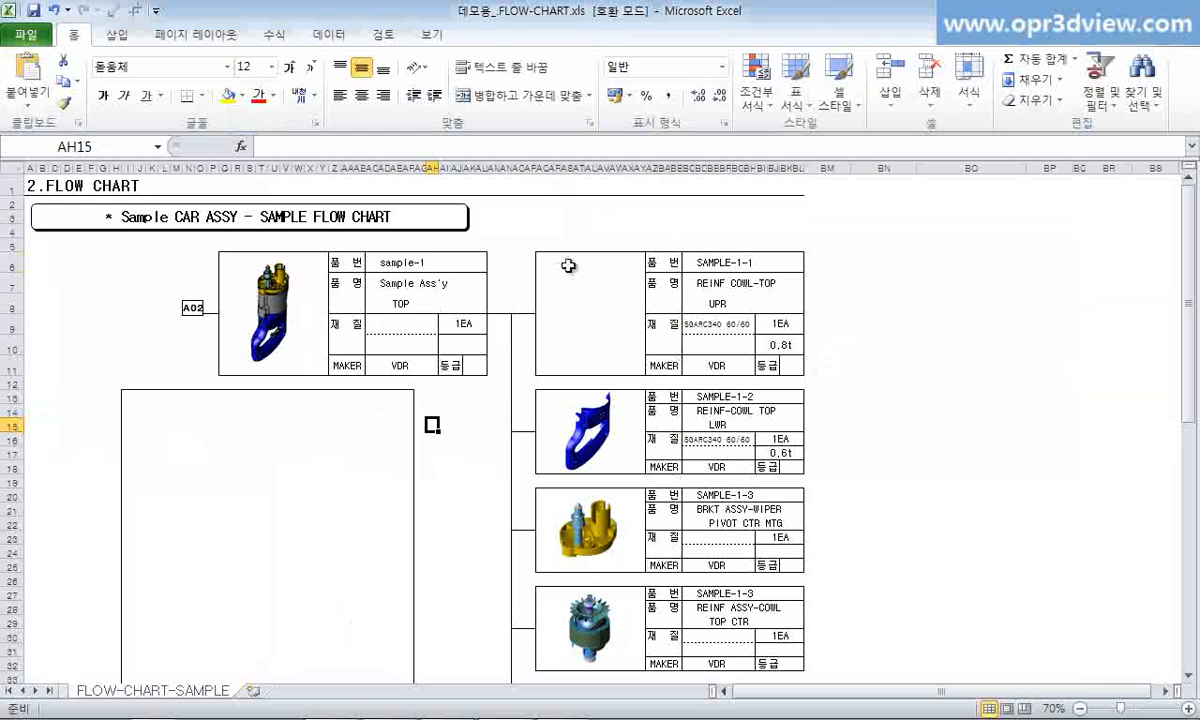
pyautogui.hotkey('ctrl', 'v')
pyautogui.click(590, 231)
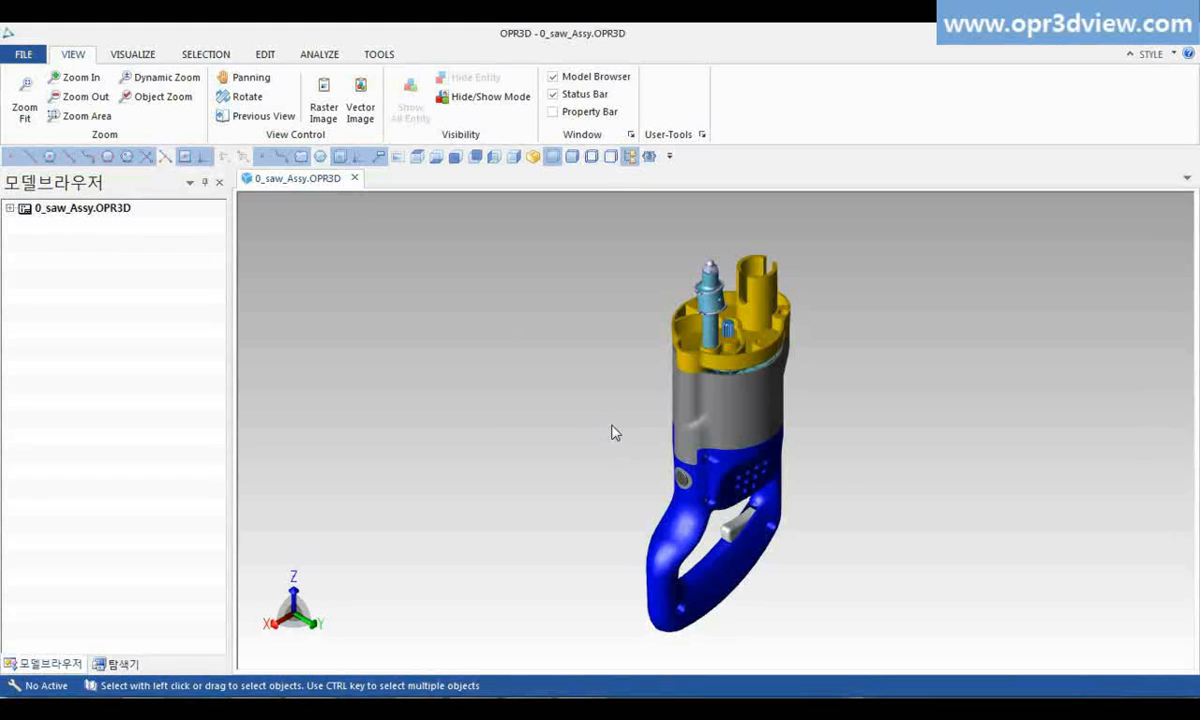
# Capture the saw as a raster image, save it to the desktop as 0_saw_Assy.jpg, and open the saved file.
pyautogui.click(323, 97)
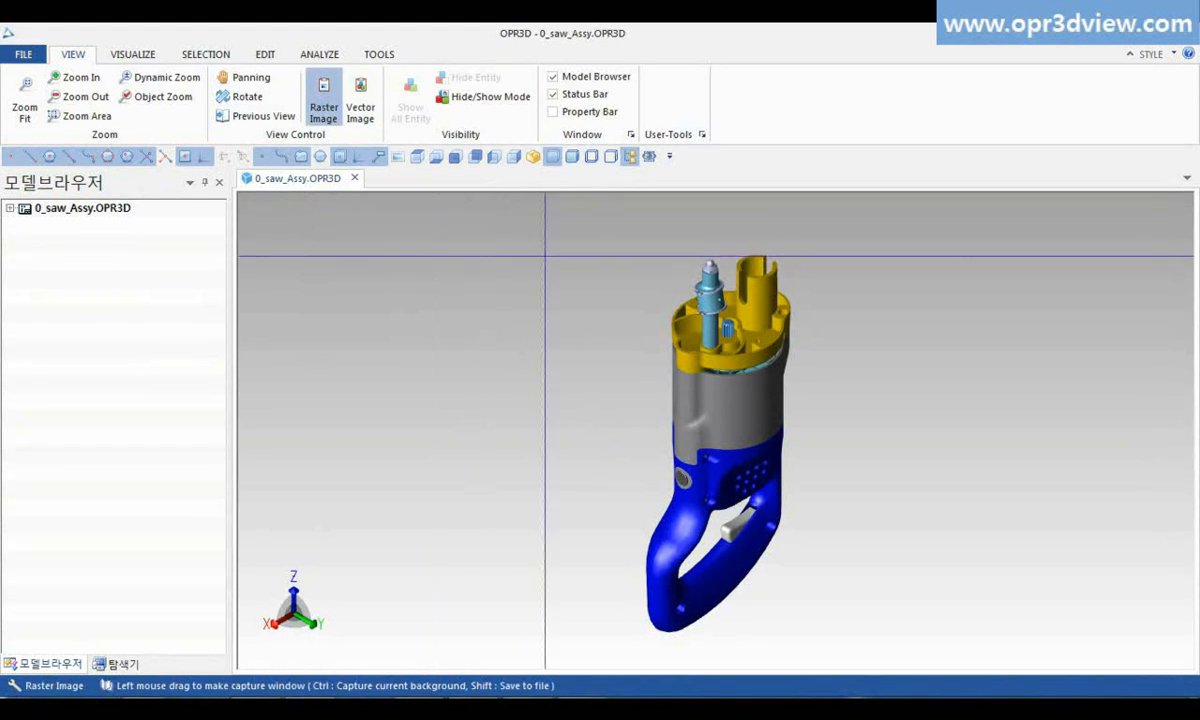
pyautogui.moveTo(602, 240); pyautogui.dragTo(848, 640)
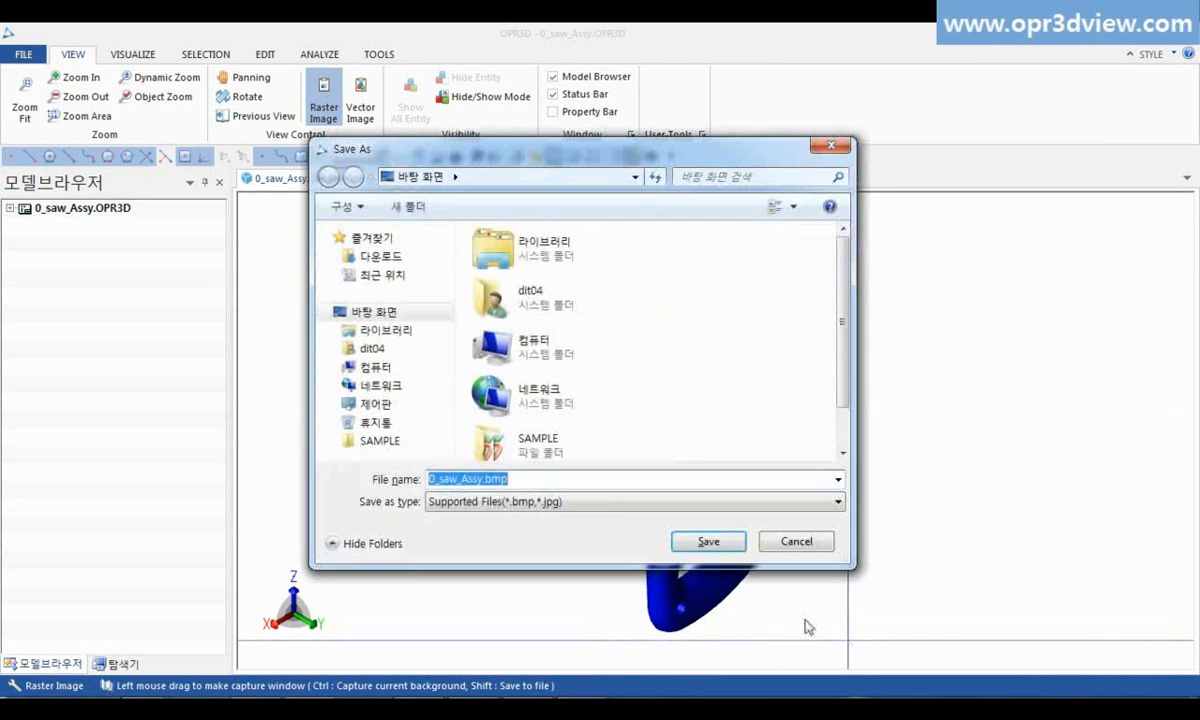
pyautogui.click(608, 505)
pyautogui.click(590, 549)
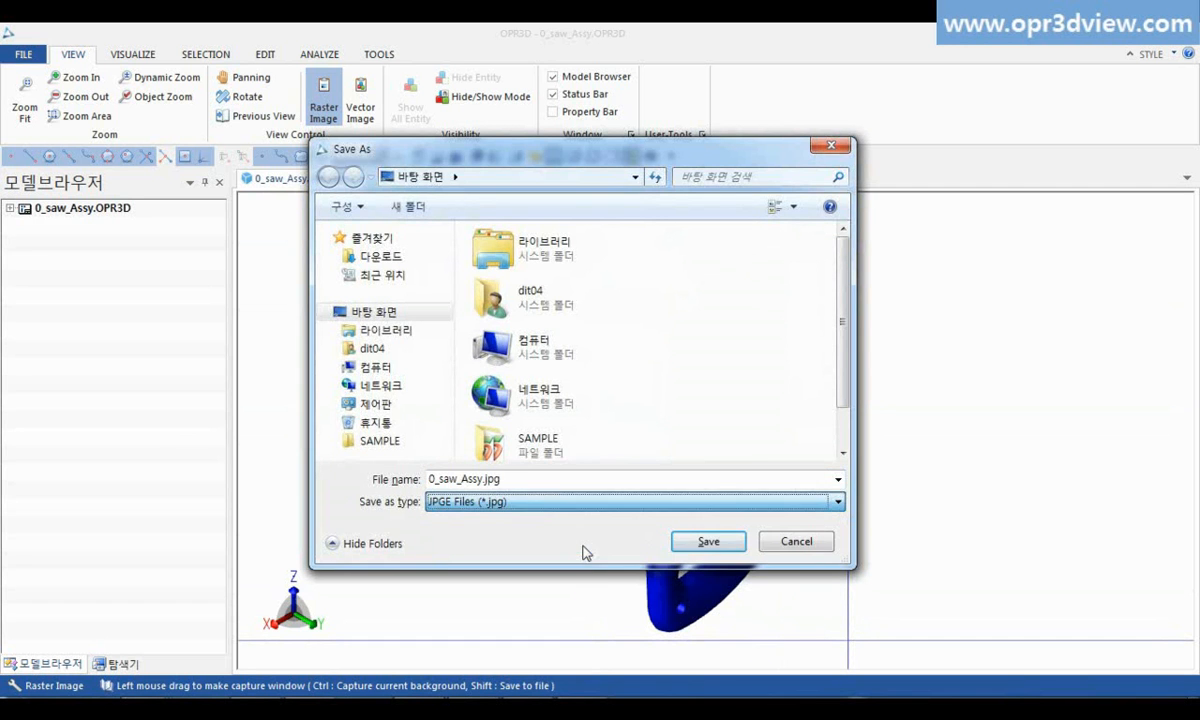
pyautogui.click(705, 543)
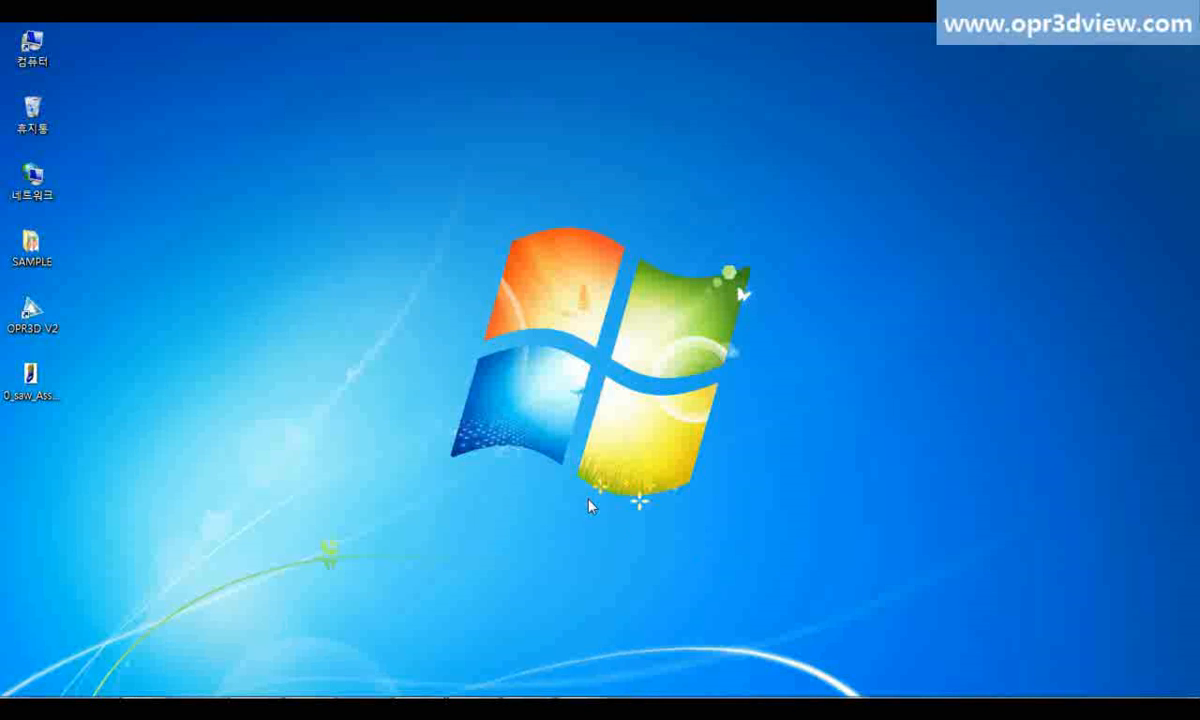
pyautogui.doubleClick(24, 388)
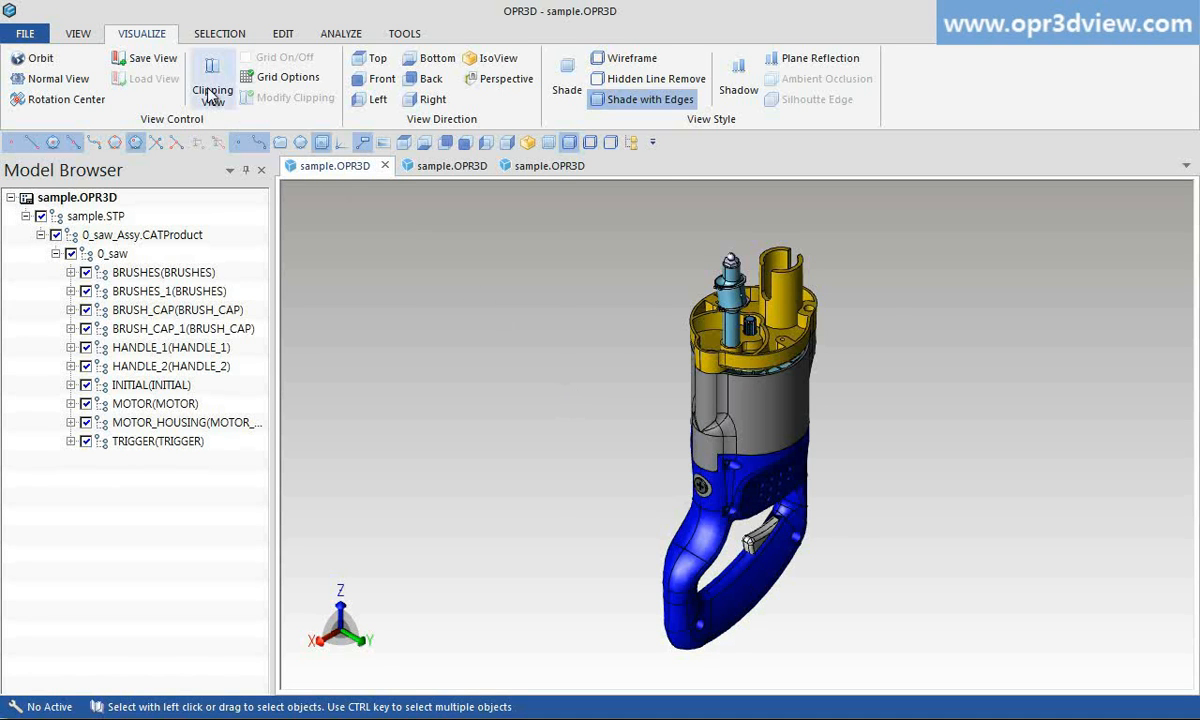
# Start a clipping view of the saw and set its capping color to yellow (FFFF00).
pyautogui.click(212, 92)
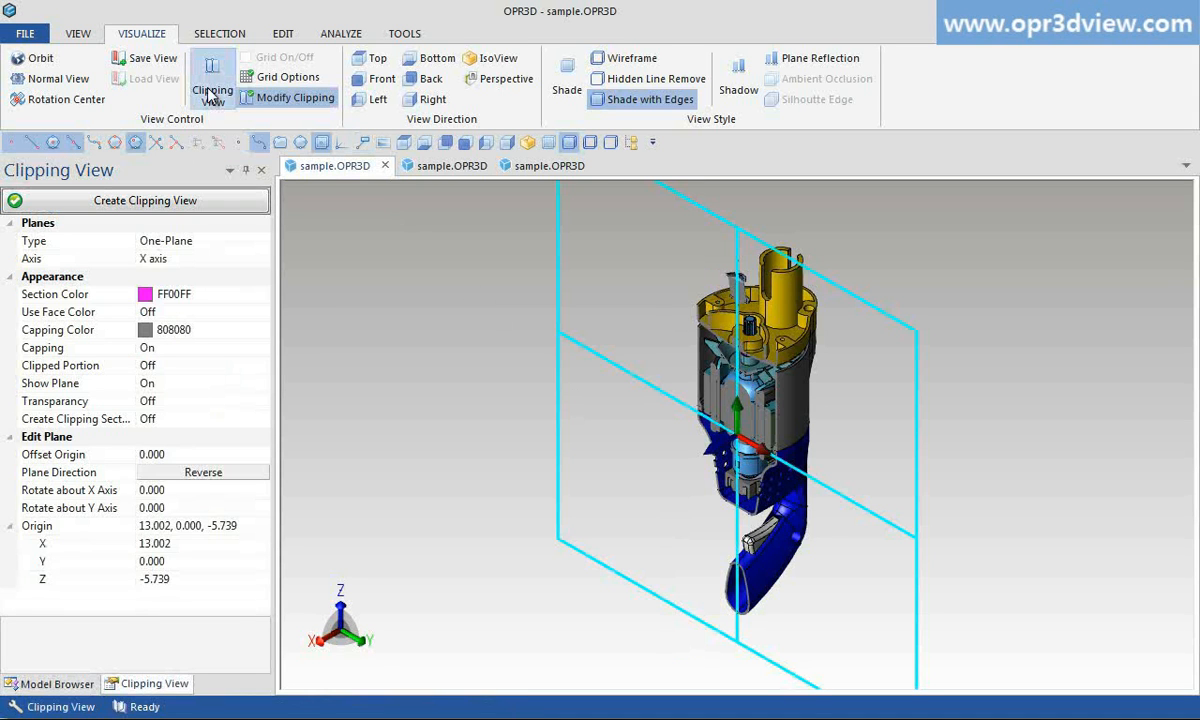
pyautogui.click(261, 330)
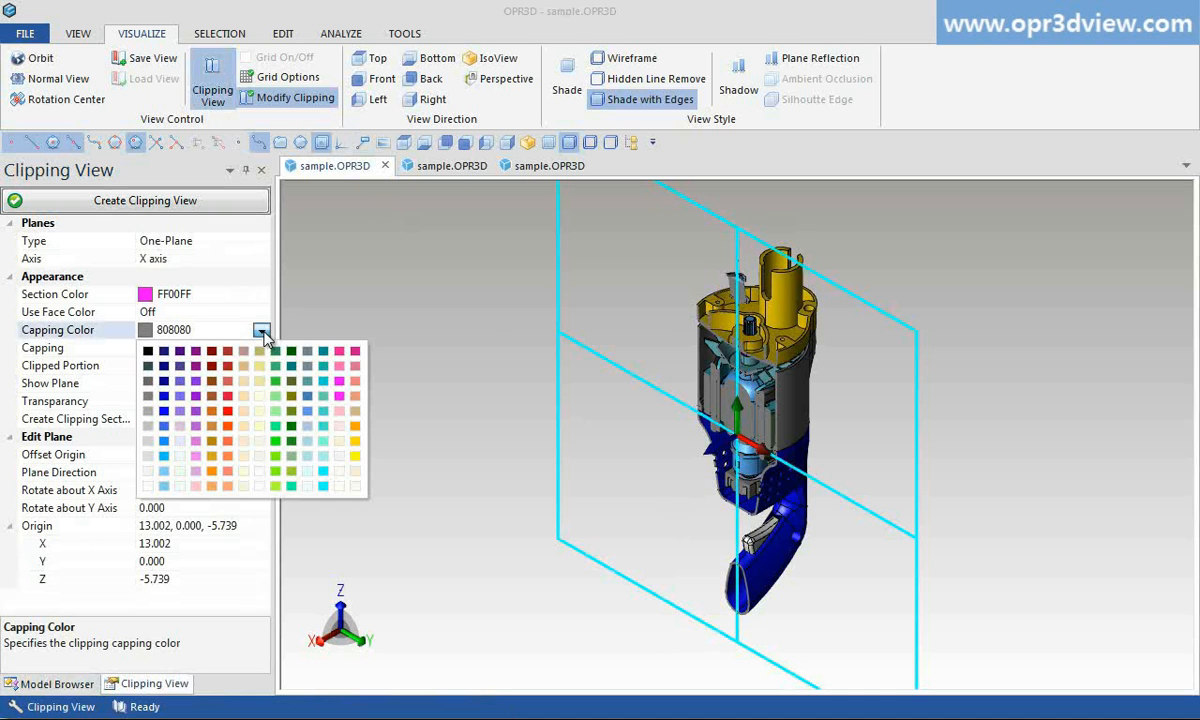
pyautogui.click(350, 455)
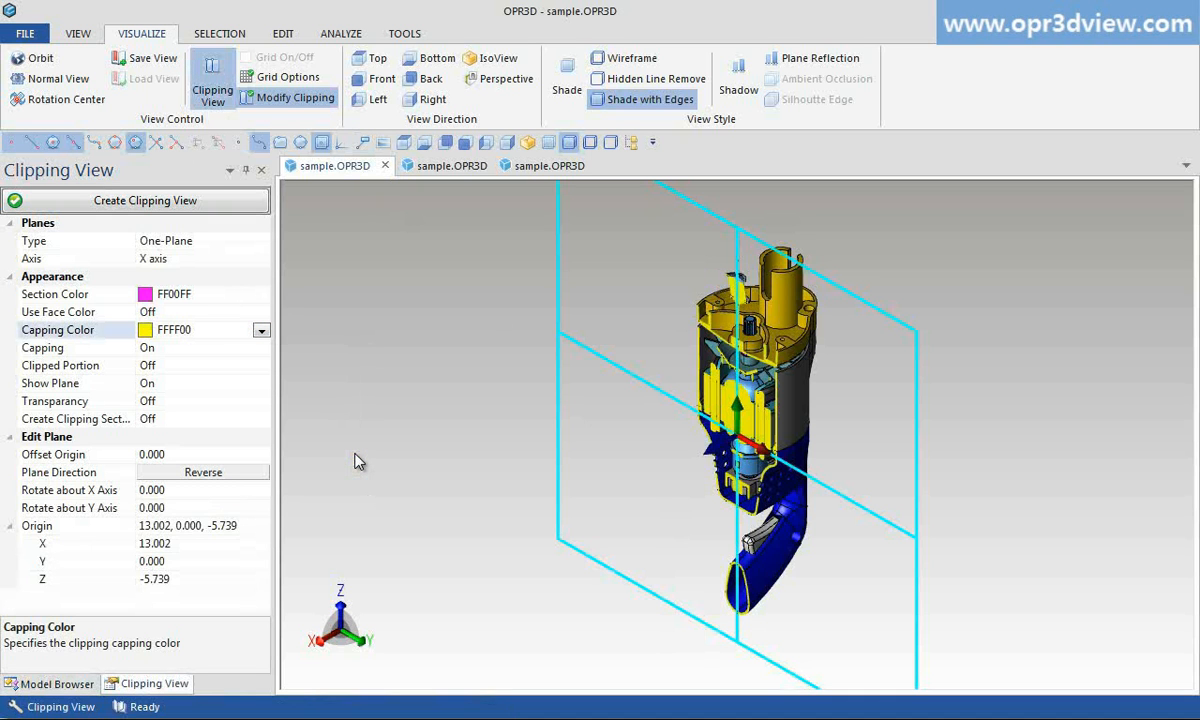
# Set the clipping type to Three-Planes and reverse the direction of individual clipping planes.
pyautogui.click(261, 241)
pyautogui.click(261, 241)
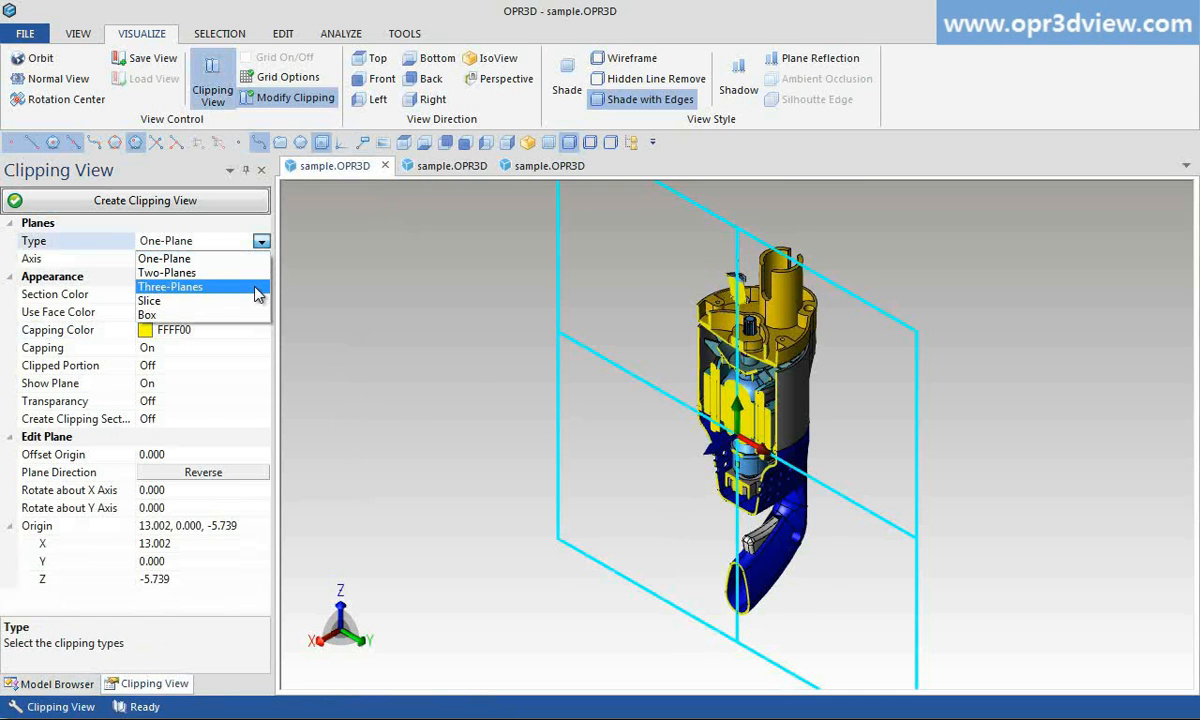
pyautogui.click(256, 288)
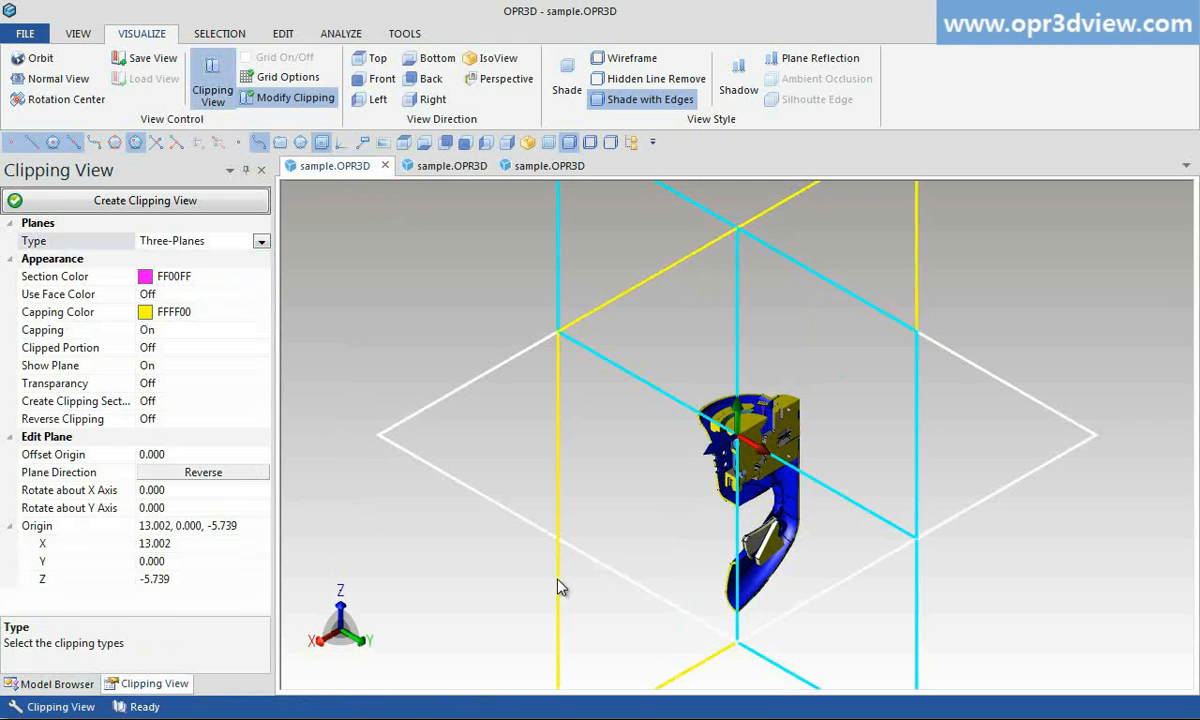
pyautogui.click(236, 474)
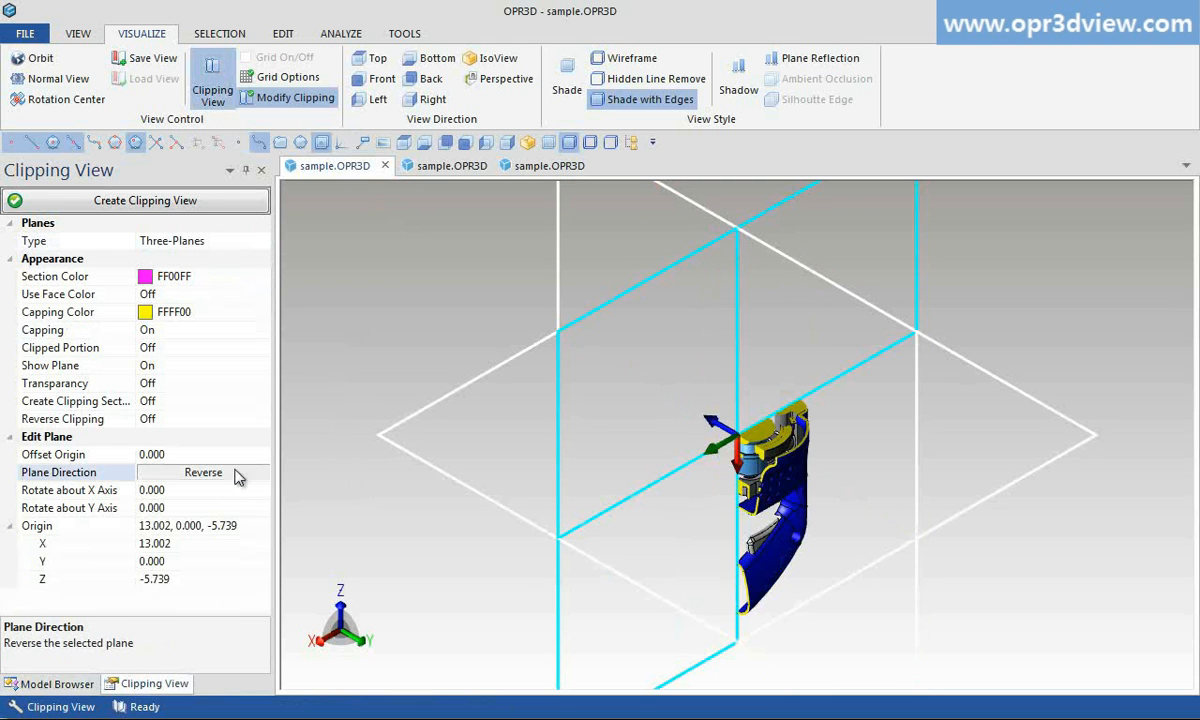
pyautogui.click(916, 581)
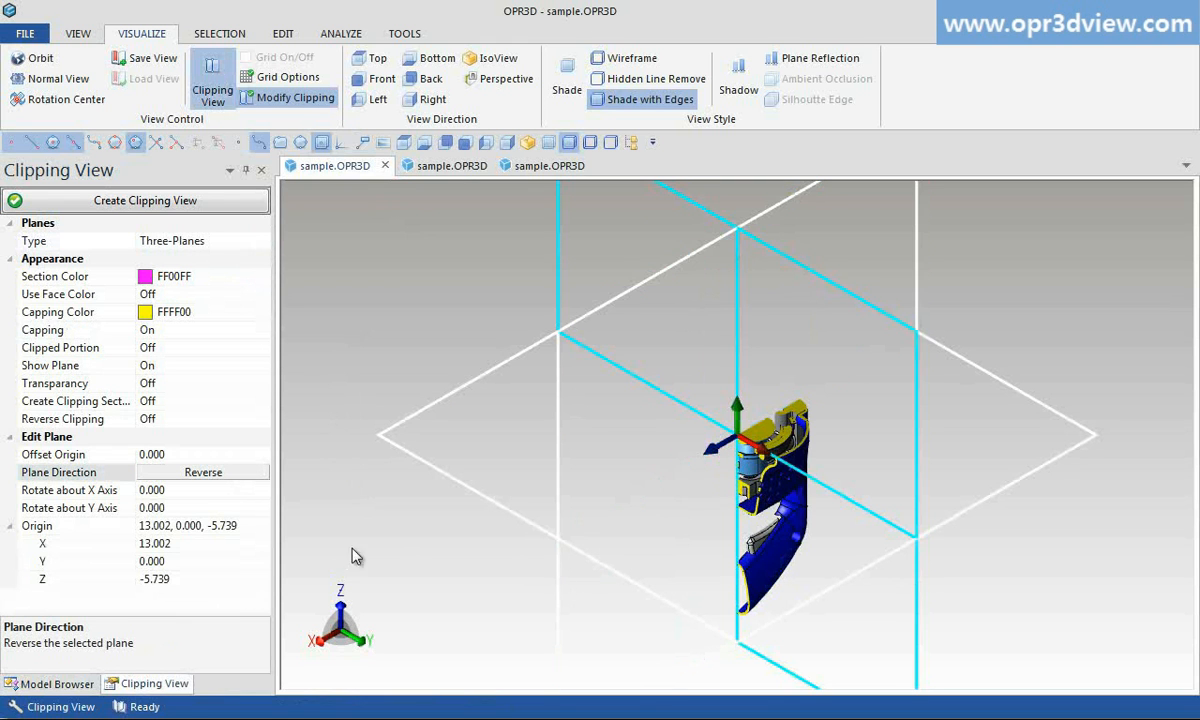
pyautogui.click(247, 478)
# Turn Reverse Clipping on and create the three-plane clipping view of the saw.
pyautogui.click(258, 420)
pyautogui.click(261, 419)
pyautogui.click(256, 437)
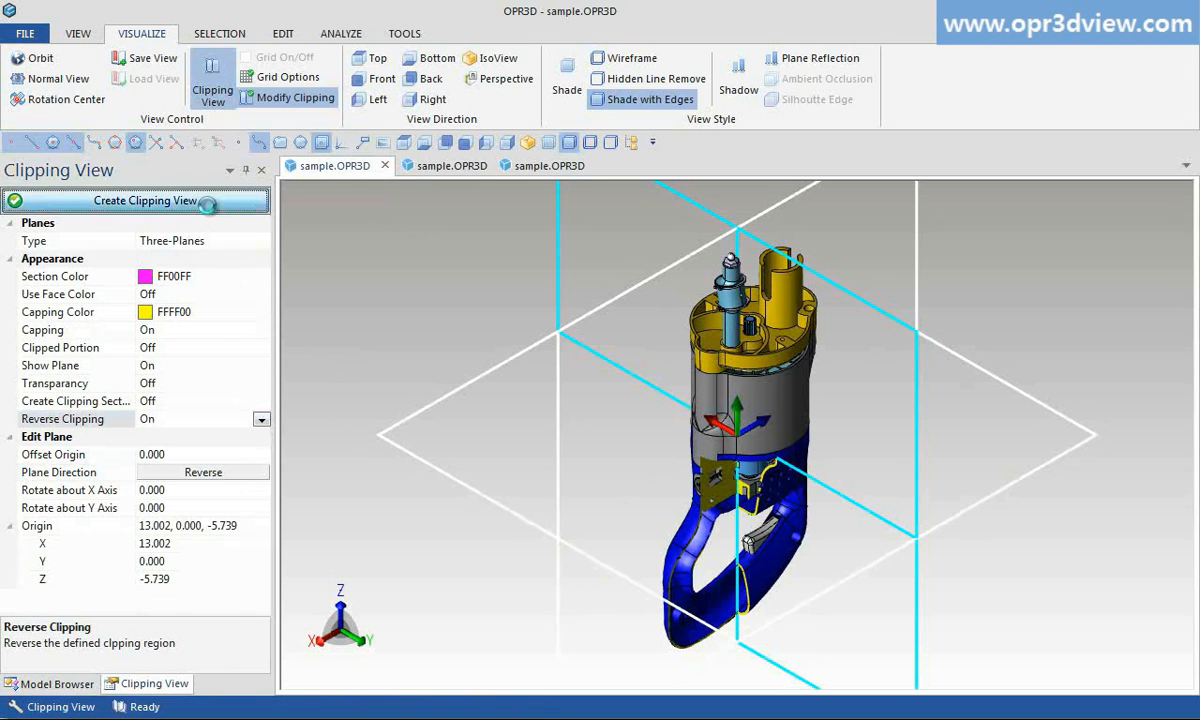
pyautogui.click(205, 201)
pyautogui.scroll(6, 673, 500)
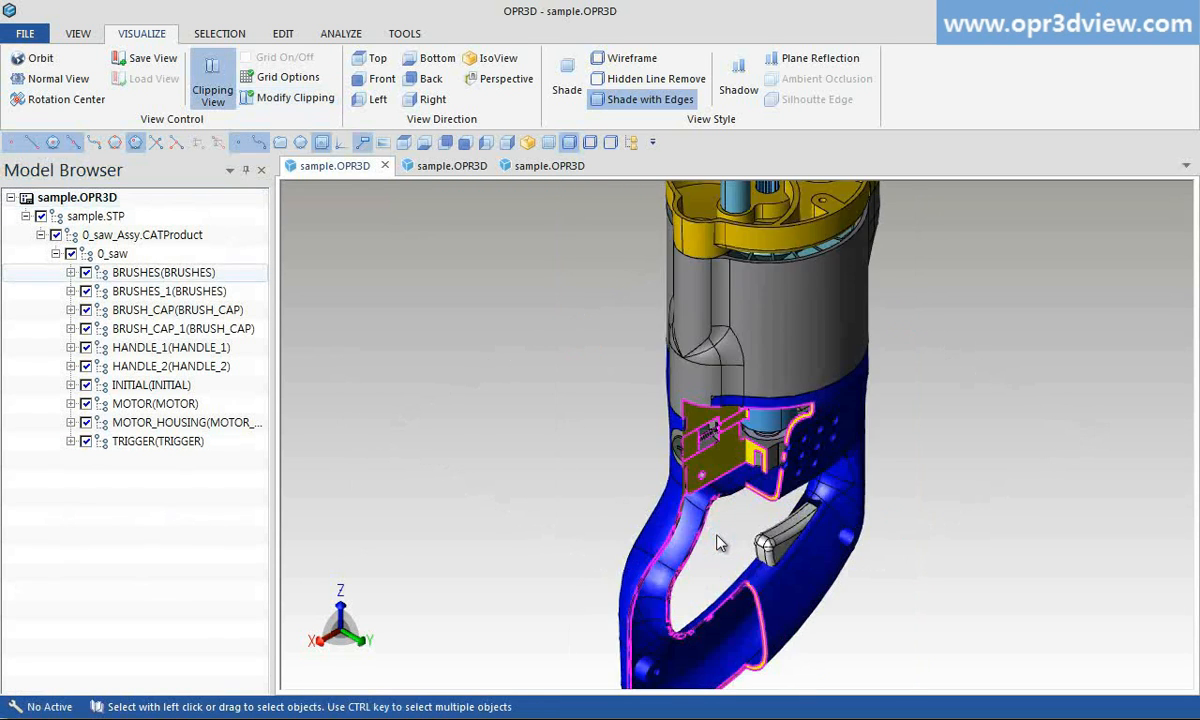
# Measure the diameter of the small round hole in the saw's clipped section face.
pyautogui.click(340, 33)
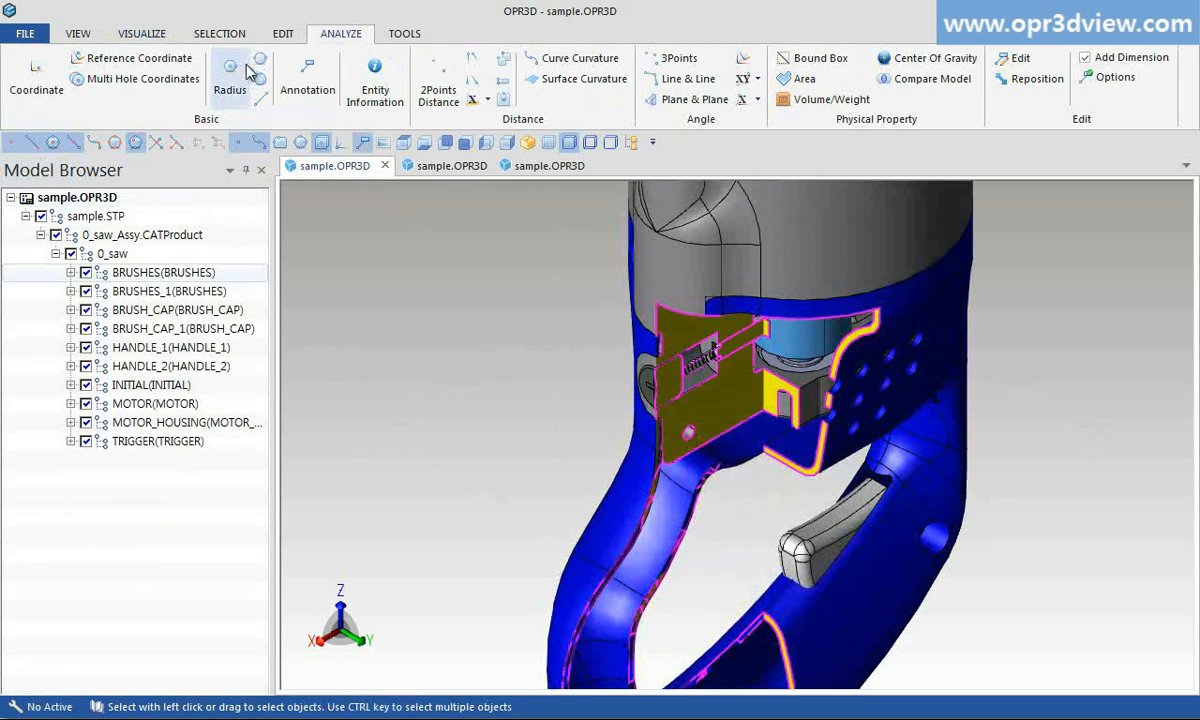
pyautogui.click(259, 59)
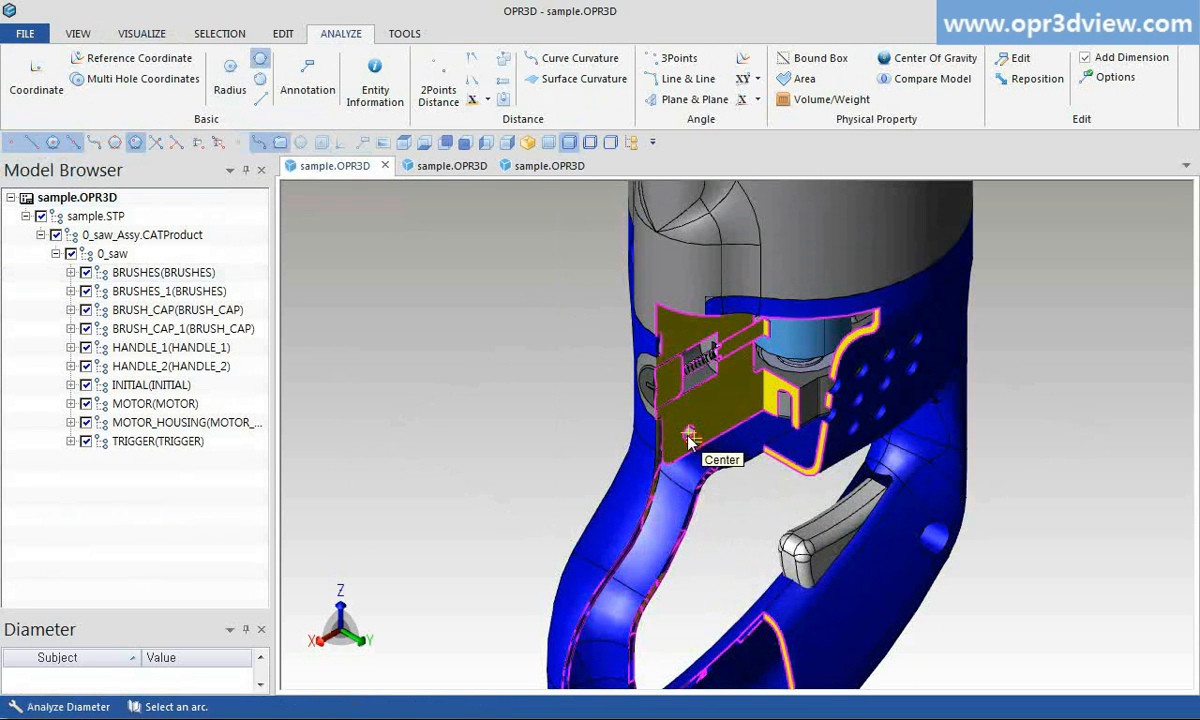
pyautogui.click(687, 432)
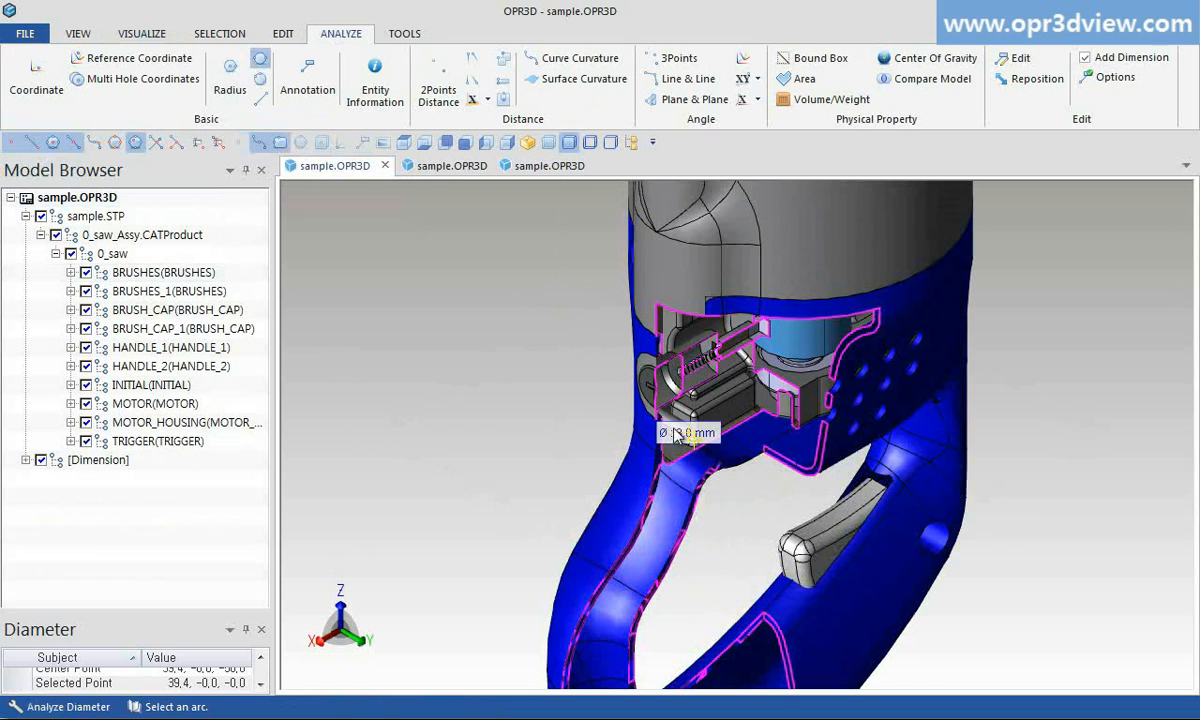
# Measure the two-point distance across the spring area in the clipped section and place its dimension beside the housing.
pyautogui.click(446, 97)
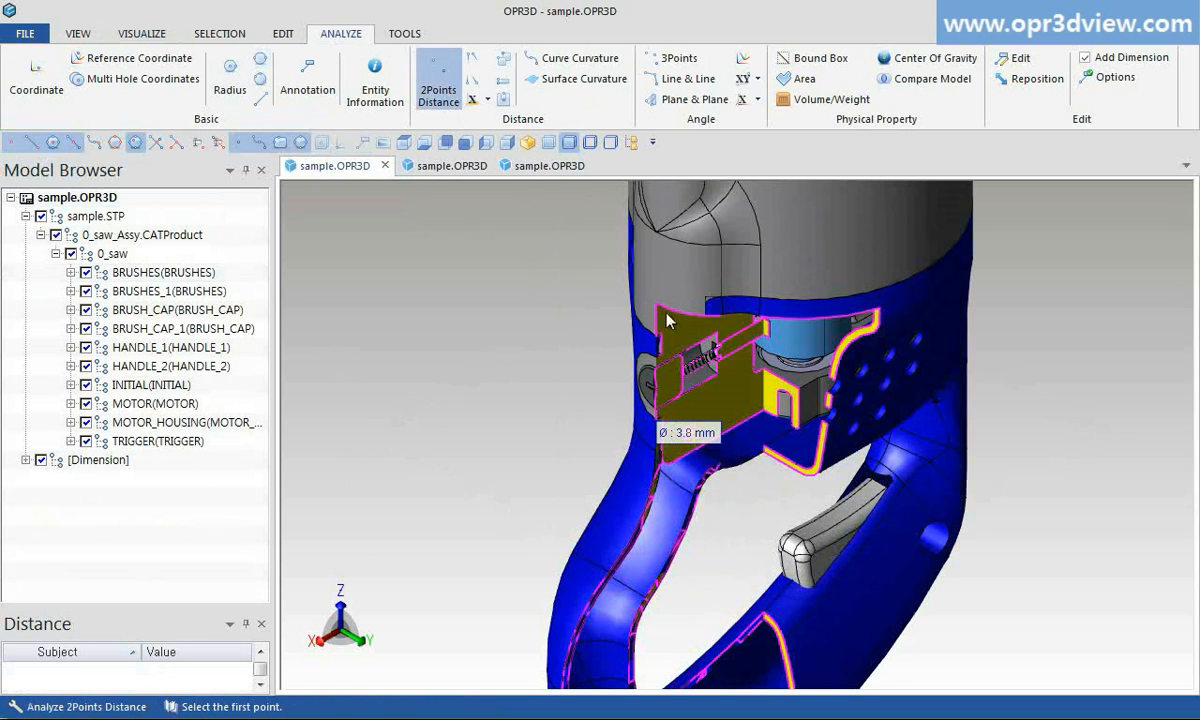
pyautogui.click(704, 370)
pyautogui.click(716, 343)
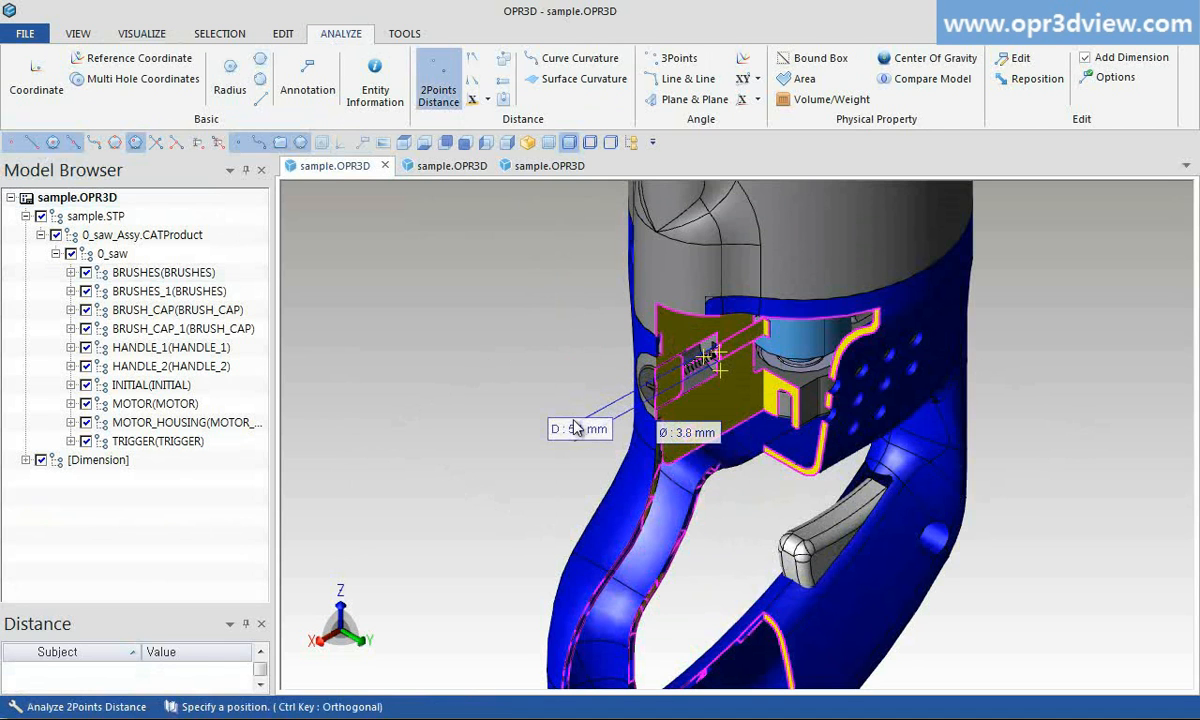
pyautogui.click(543, 401)
pyautogui.scroll(-5, 543, 401)
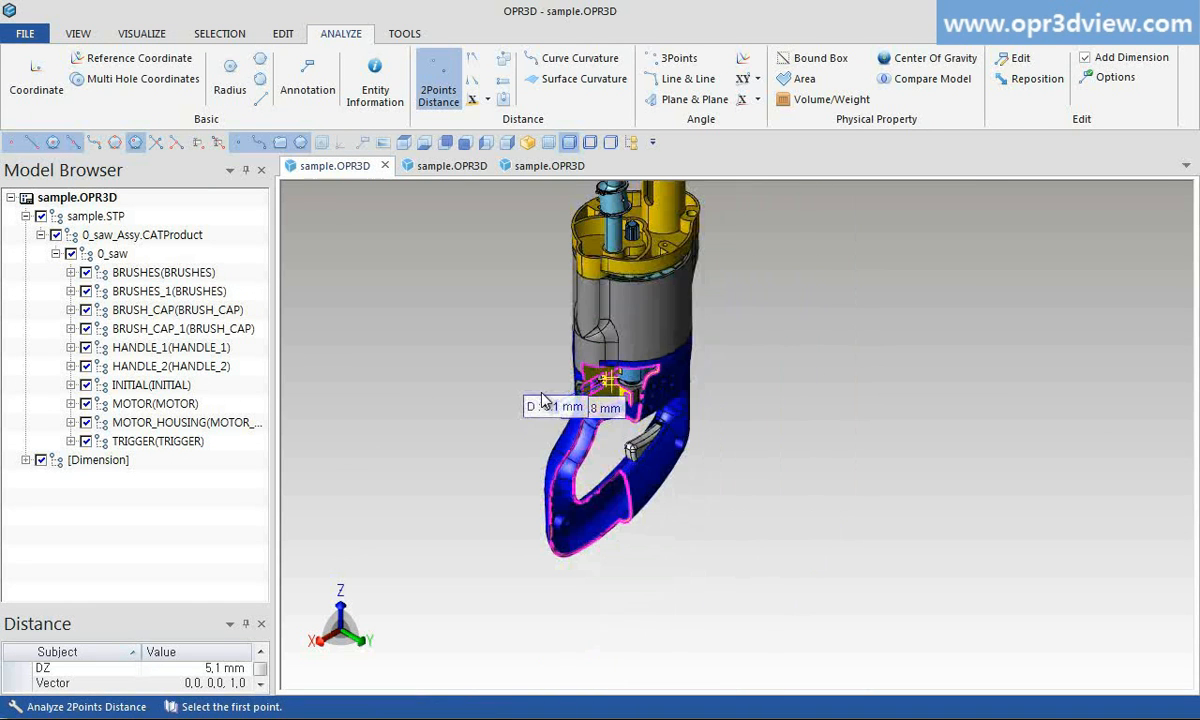
# Modify the three-plane clipping by raising the horizontal plane's origin to about Z 53.7, and recreate the clipping view.
pyautogui.click(152, 34)
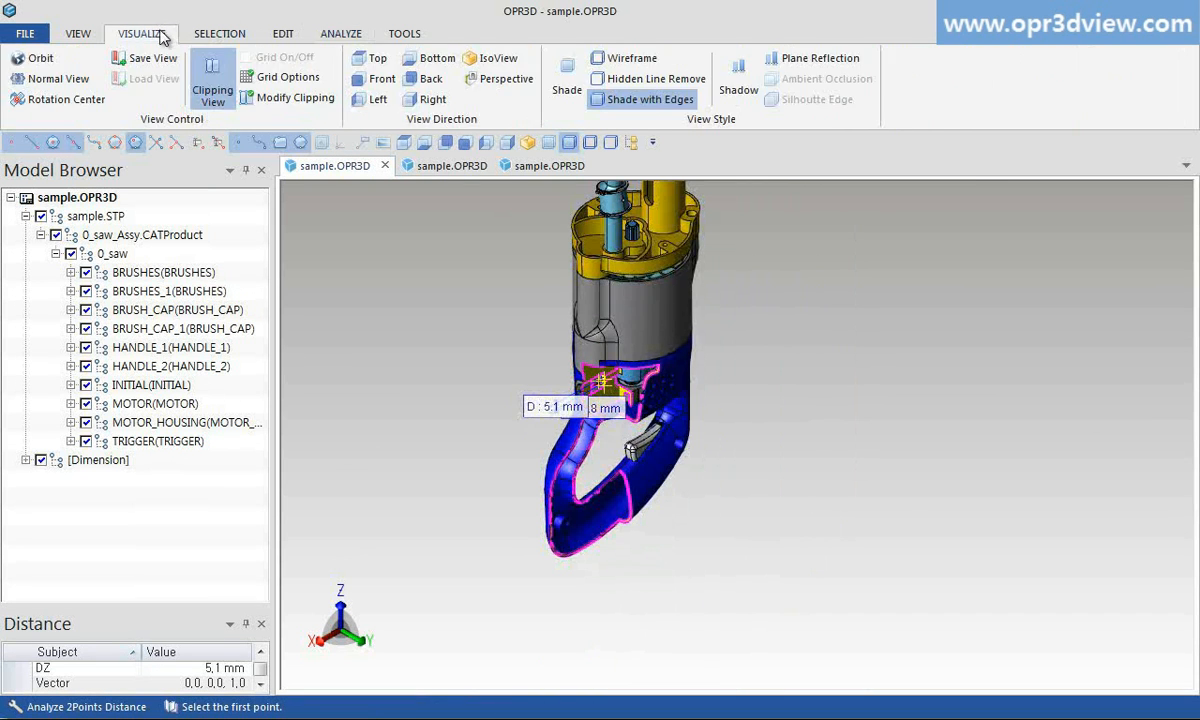
pyautogui.click(283, 104)
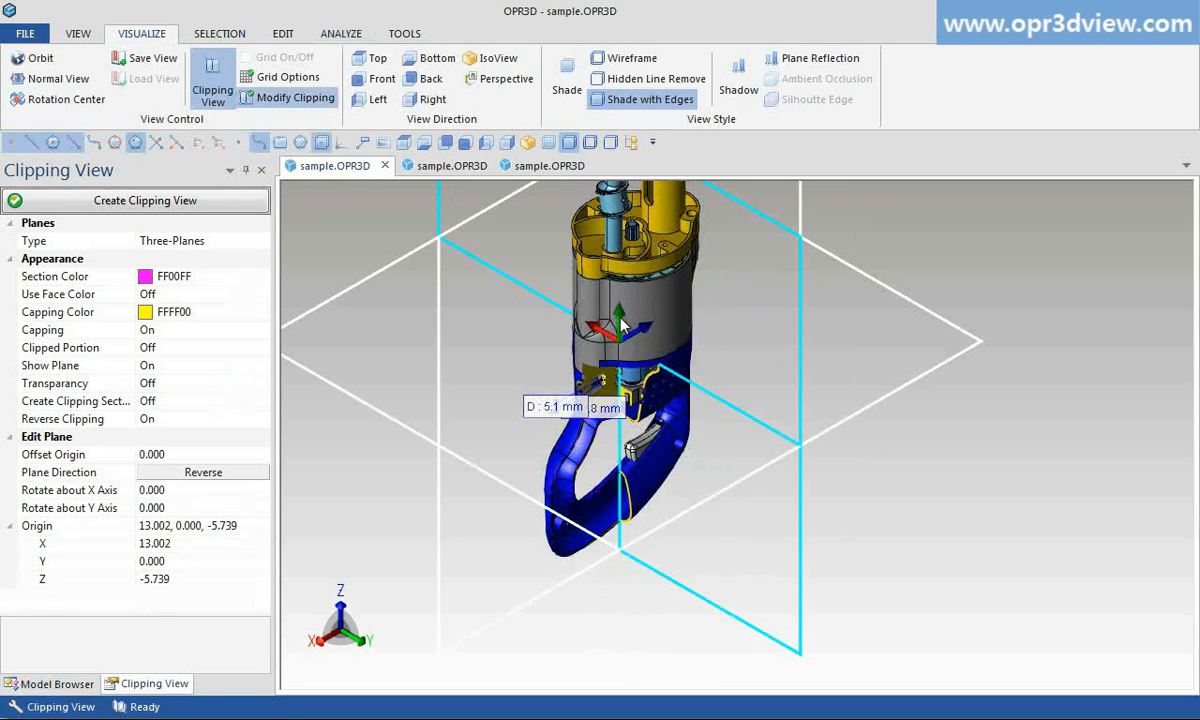
pyautogui.click(818, 438)
pyautogui.moveTo(620, 322); pyautogui.dragTo(626, 226)
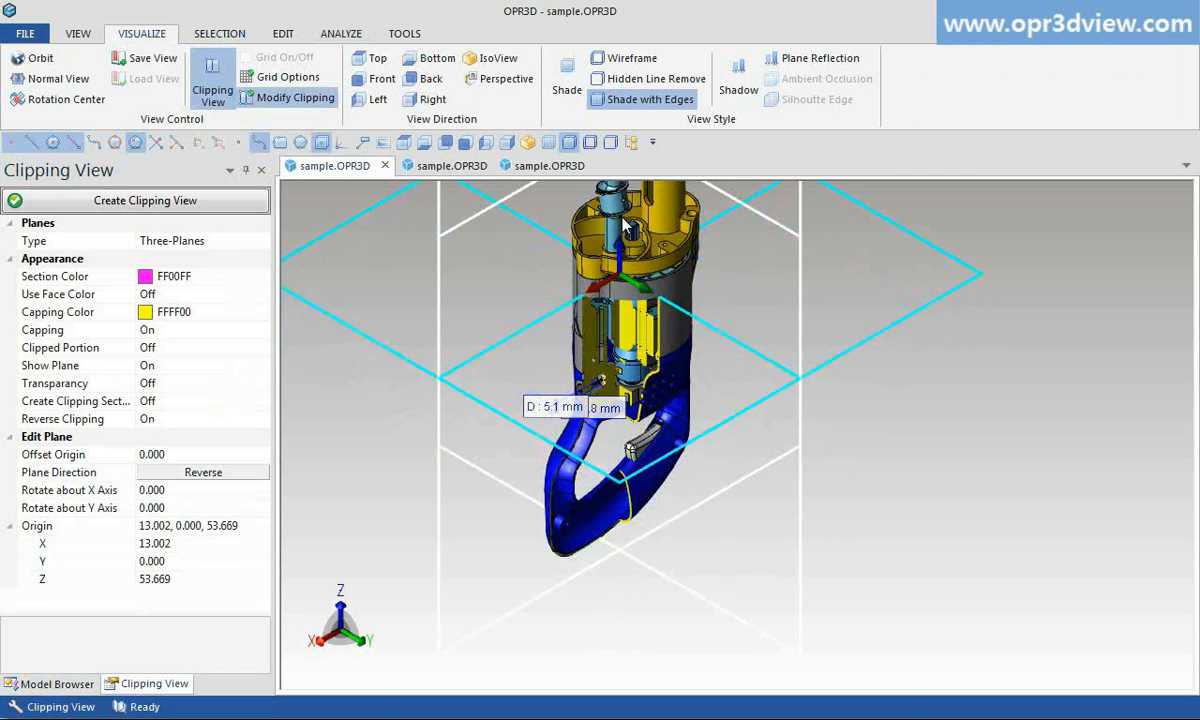
pyautogui.click(236, 201)
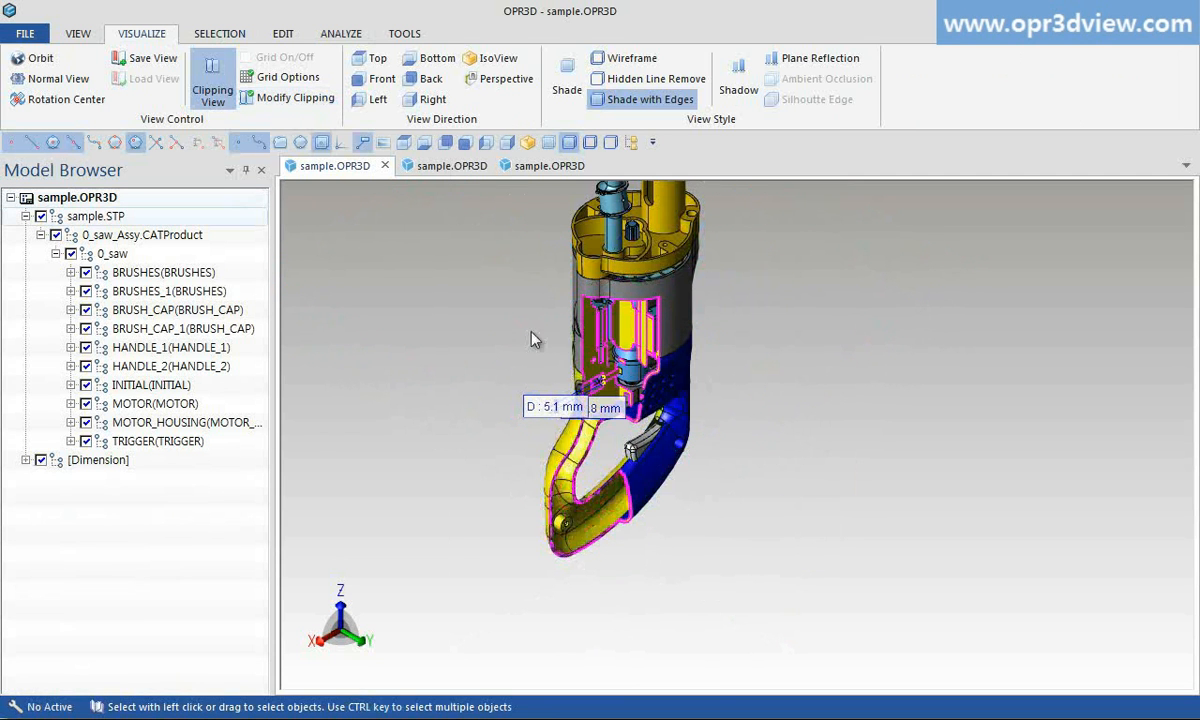
# Capture an area around the whole clipped saw in isometric view as a raster image for pasting.
pyautogui.click(529, 147)
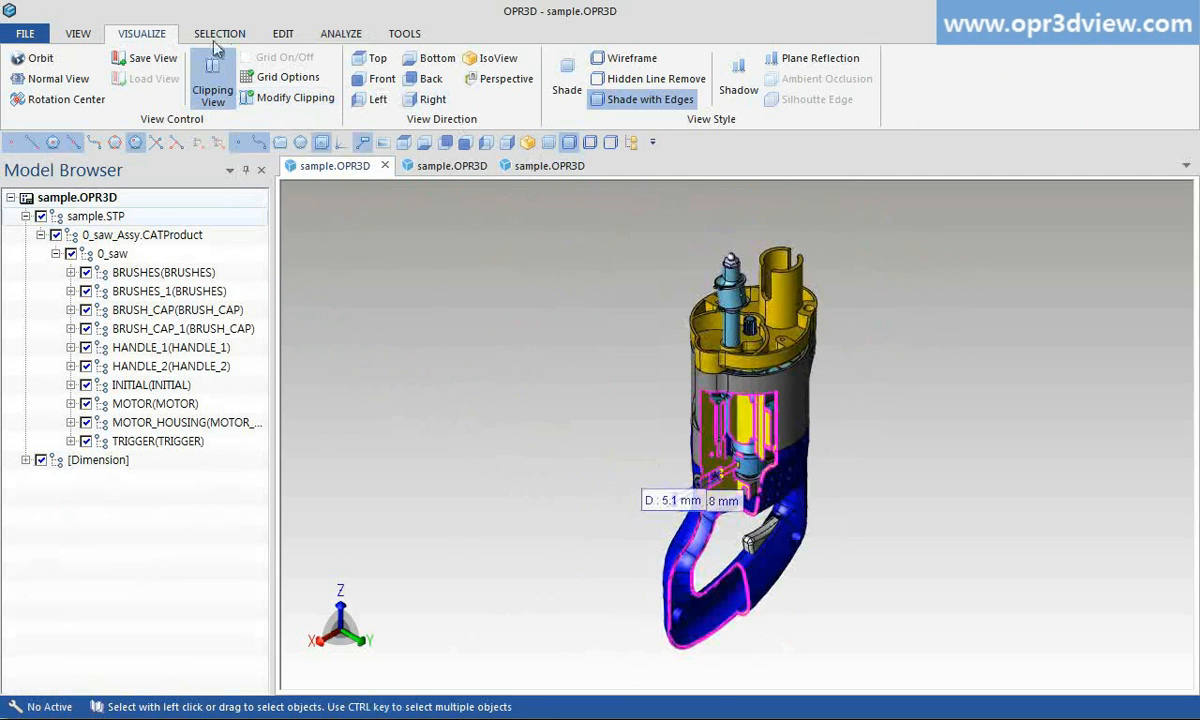
pyautogui.click(80, 34)
pyautogui.click(345, 82)
pyautogui.moveTo(593, 229); pyautogui.dragTo(883, 664)
# Switch to Excel, paste the captured saw image into the empty frame of FLOW-CHART-SAMPLE, and make its background transparent.
pyautogui.hotkey('alt', 'Tab')
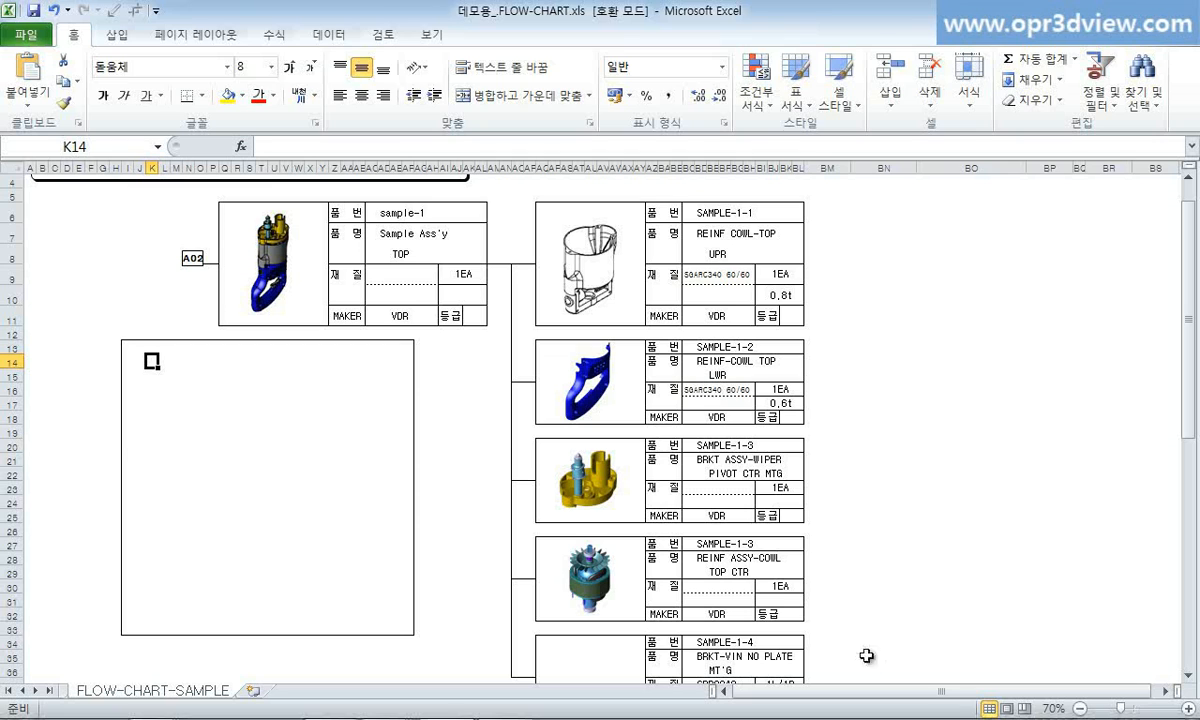
pyautogui.hotkey('ctrl', 'v')
pyautogui.moveTo(252, 477); pyautogui.dragTo(264, 453)
pyautogui.click(113, 10)
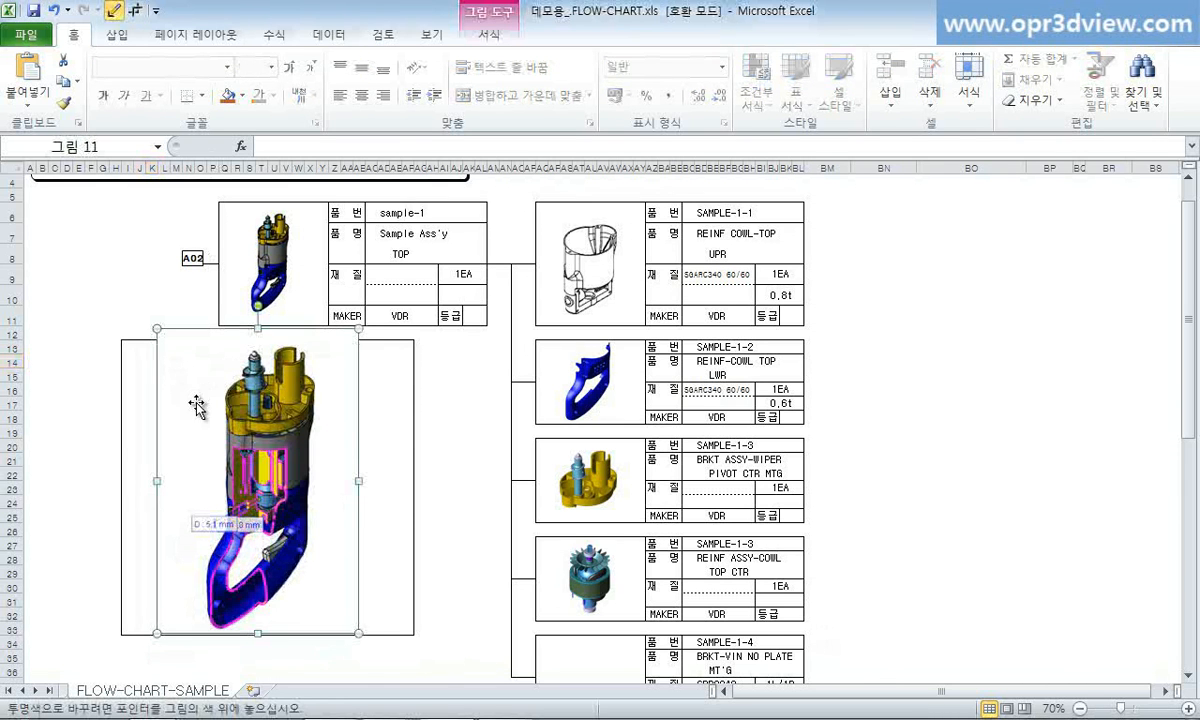
pyautogui.click(383, 444)
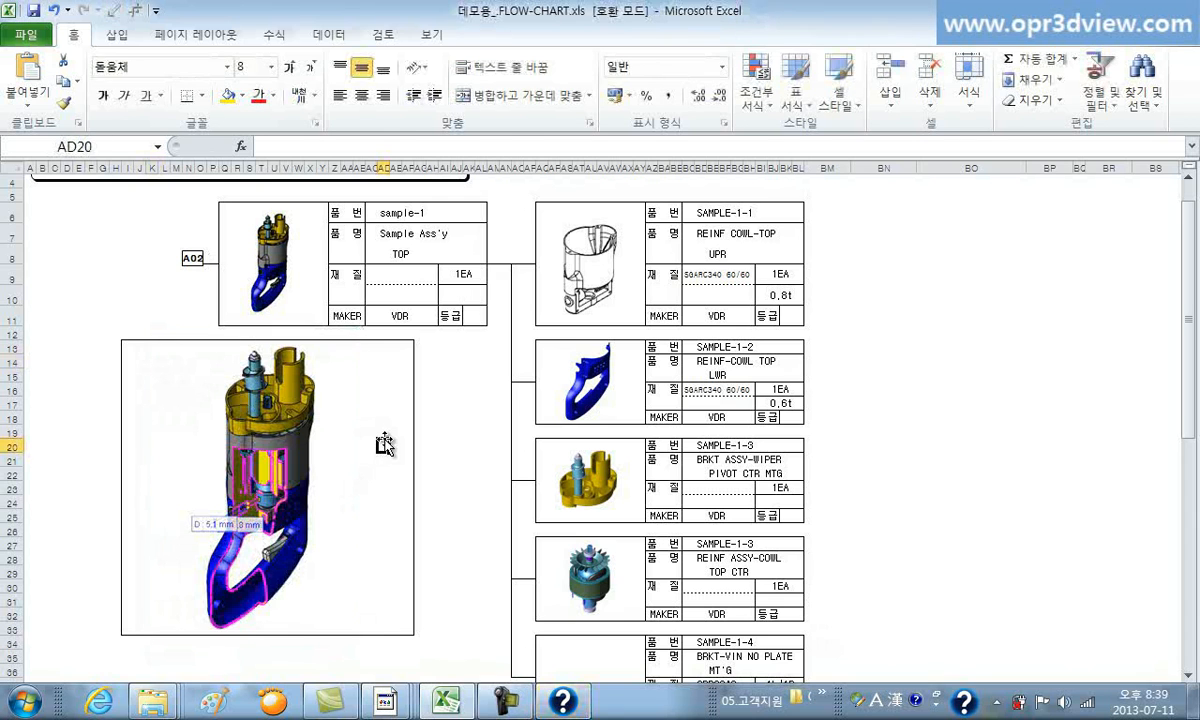
# Switch back to OPR3D, start a Slice clipping on the second sample.OPR3D document, and narrow the slice distance to about 43 mm.
pyautogui.hotkey('alt', 'Tab')
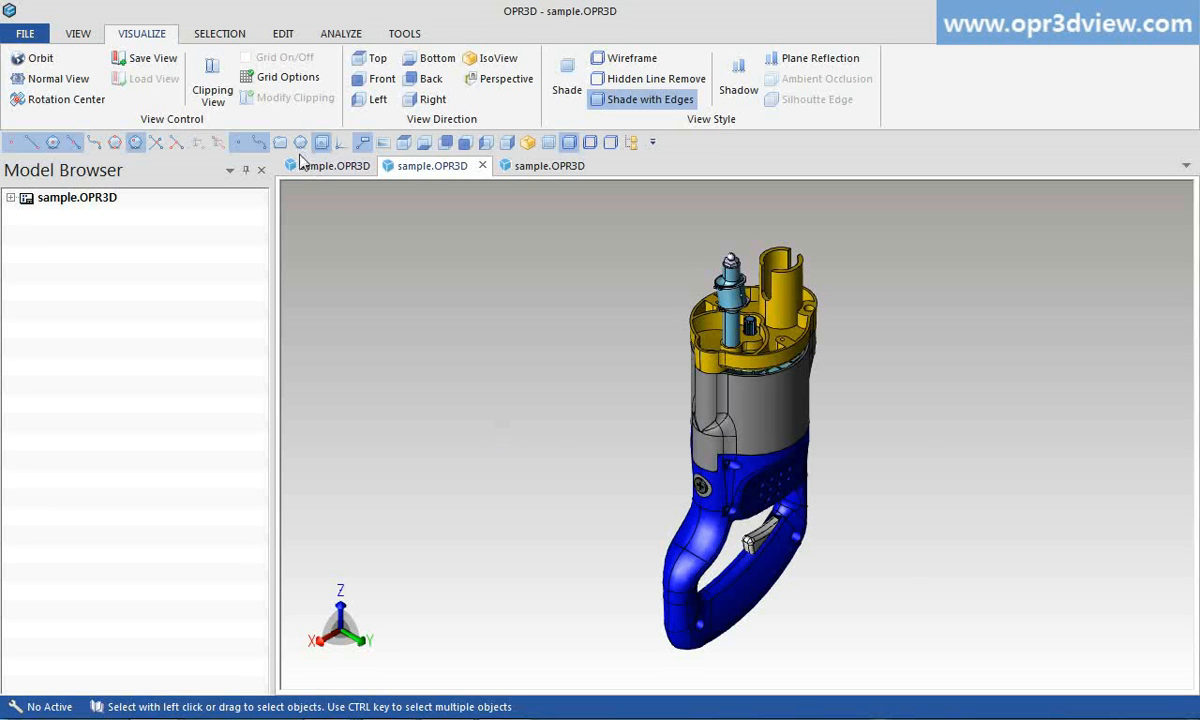
pyautogui.click(226, 99)
pyautogui.click(258, 240)
pyautogui.click(260, 241)
pyautogui.click(233, 301)
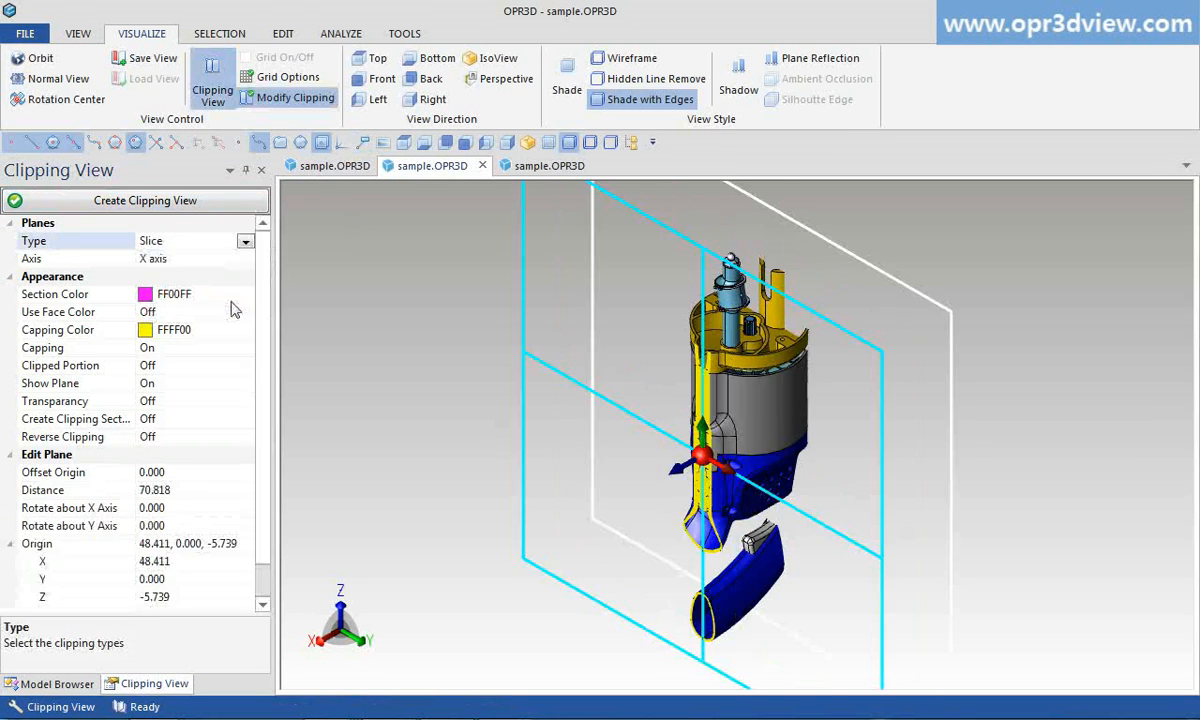
pyautogui.moveTo(675, 467); pyautogui.dragTo(702, 451)
pyautogui.moveTo(673, 537); pyautogui.dragTo(533, 504, button='middle')
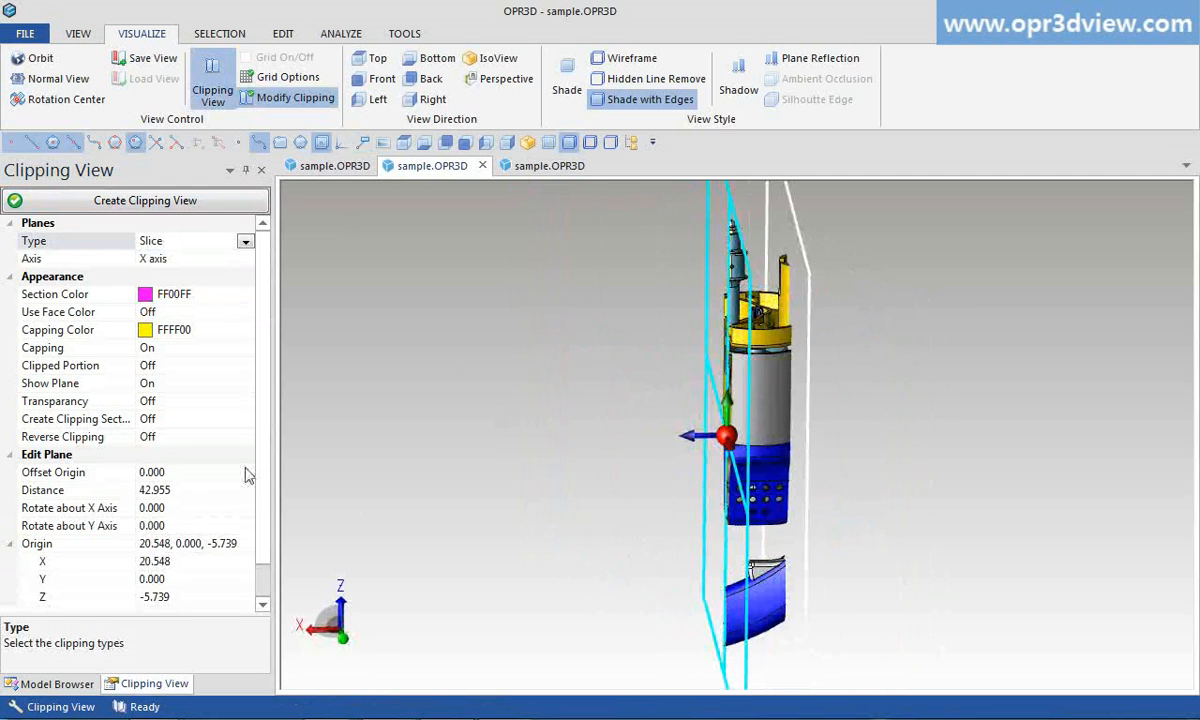
# Turn Reverse Clipping on for the slice and create the clipping view.
pyautogui.click(244, 437)
pyautogui.click(237, 455)
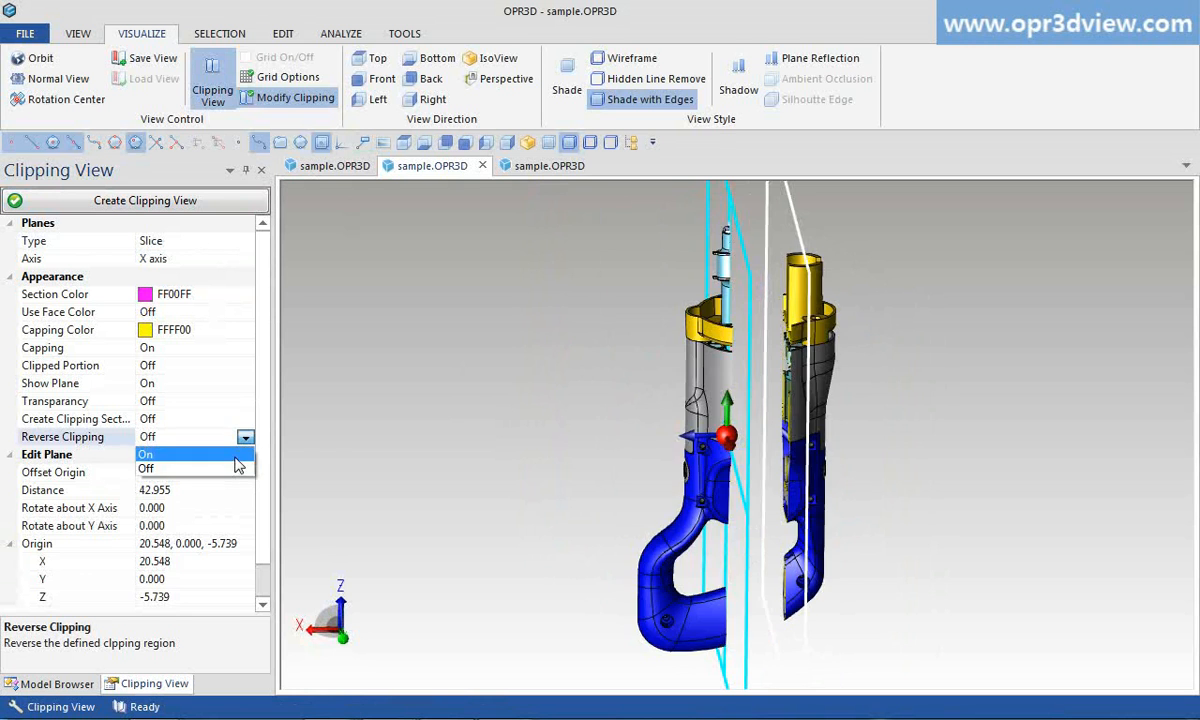
pyautogui.moveTo(533, 527); pyautogui.dragTo(438, 496, button='middle')
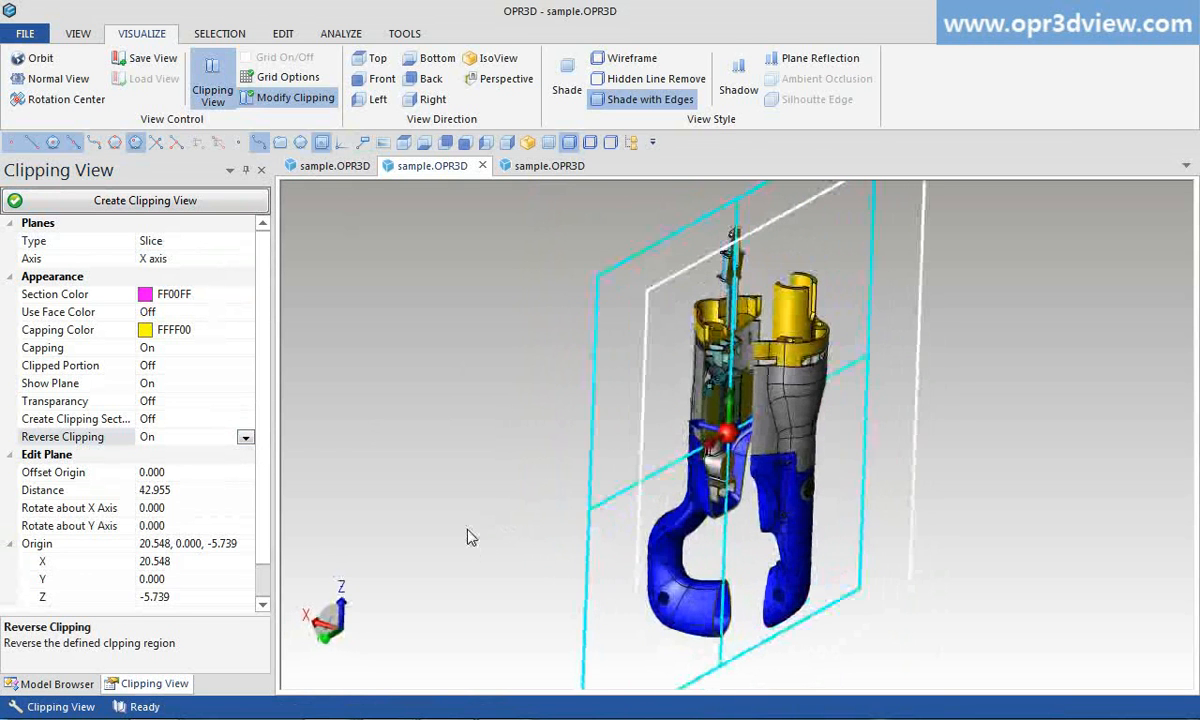
pyautogui.click(200, 203)
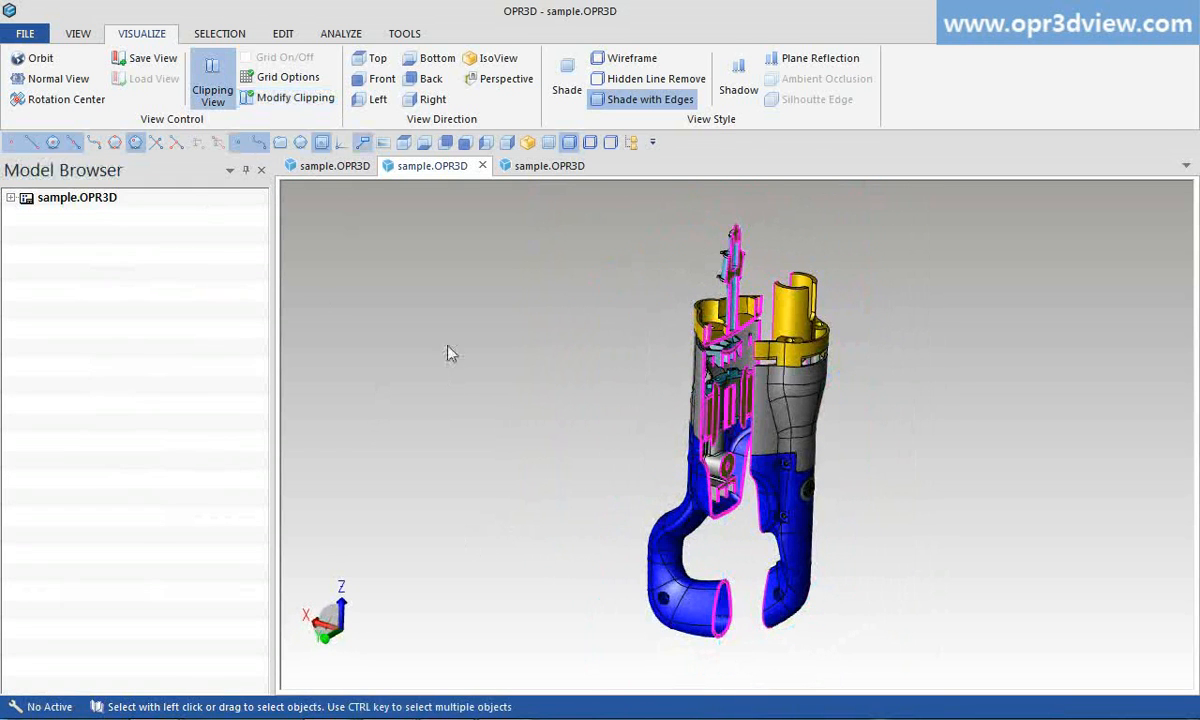
# Start a Box clipping on the third sample.OPR3D document and shrink the box vertically to a Z distance of about 125.5 mm.
pyautogui.click(527, 167)
pyautogui.click(215, 90)
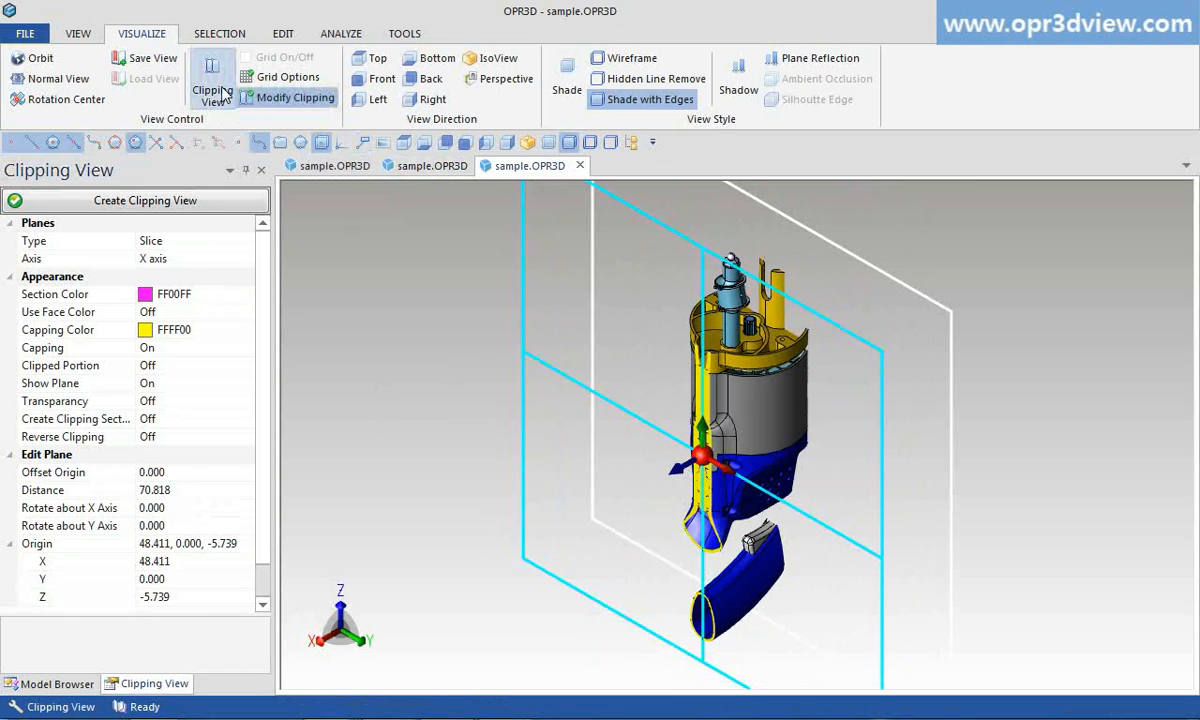
pyautogui.click(246, 241)
pyautogui.click(246, 241)
pyautogui.click(213, 299)
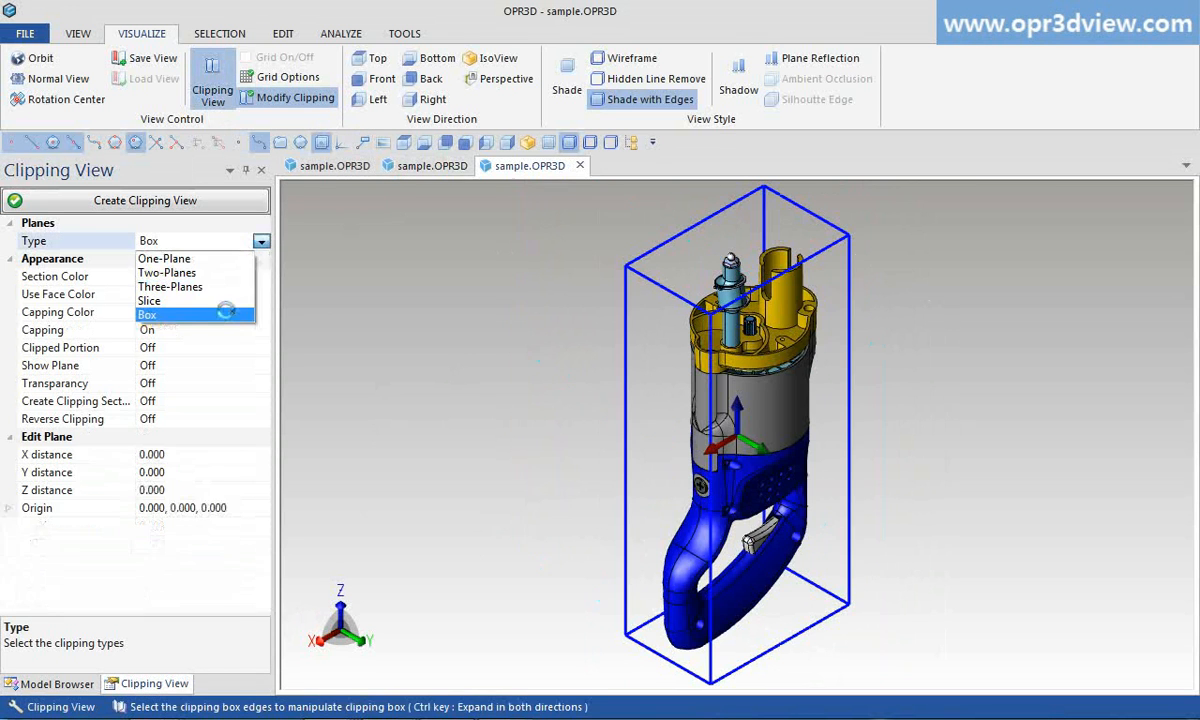
pyautogui.click(627, 374)
pyautogui.moveTo(627, 243); pyautogui.dragTo(627, 400)
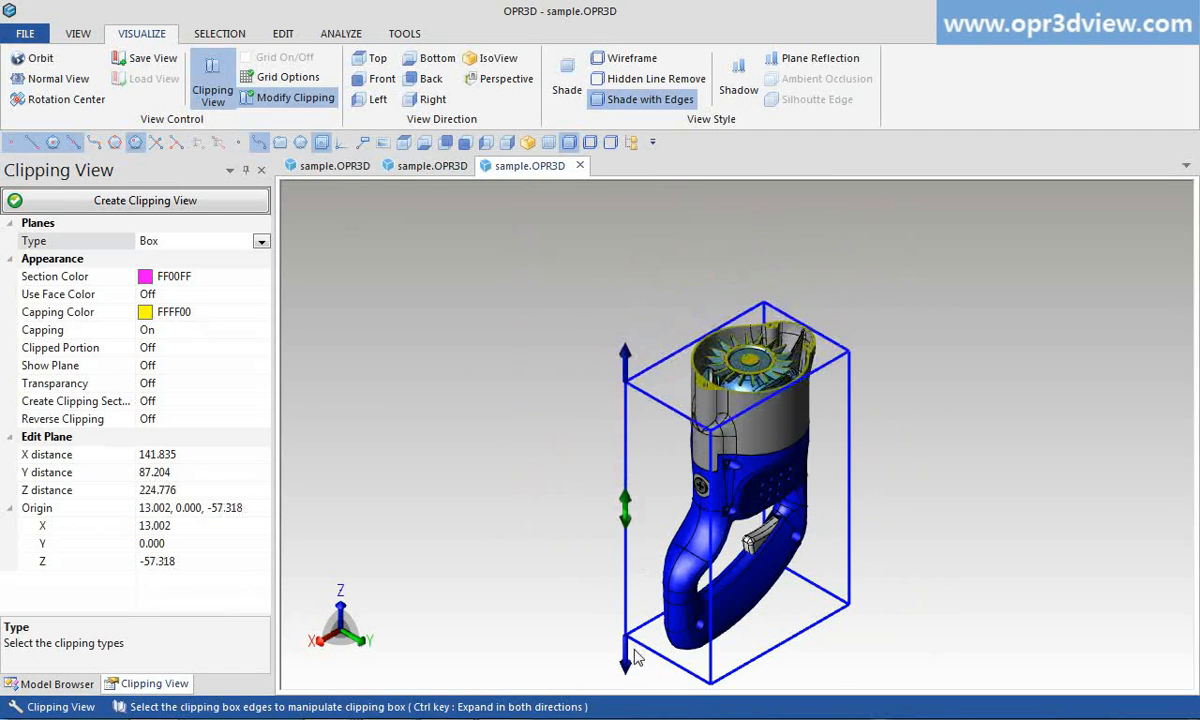
pyautogui.moveTo(627, 665); pyautogui.dragTo(621, 505)
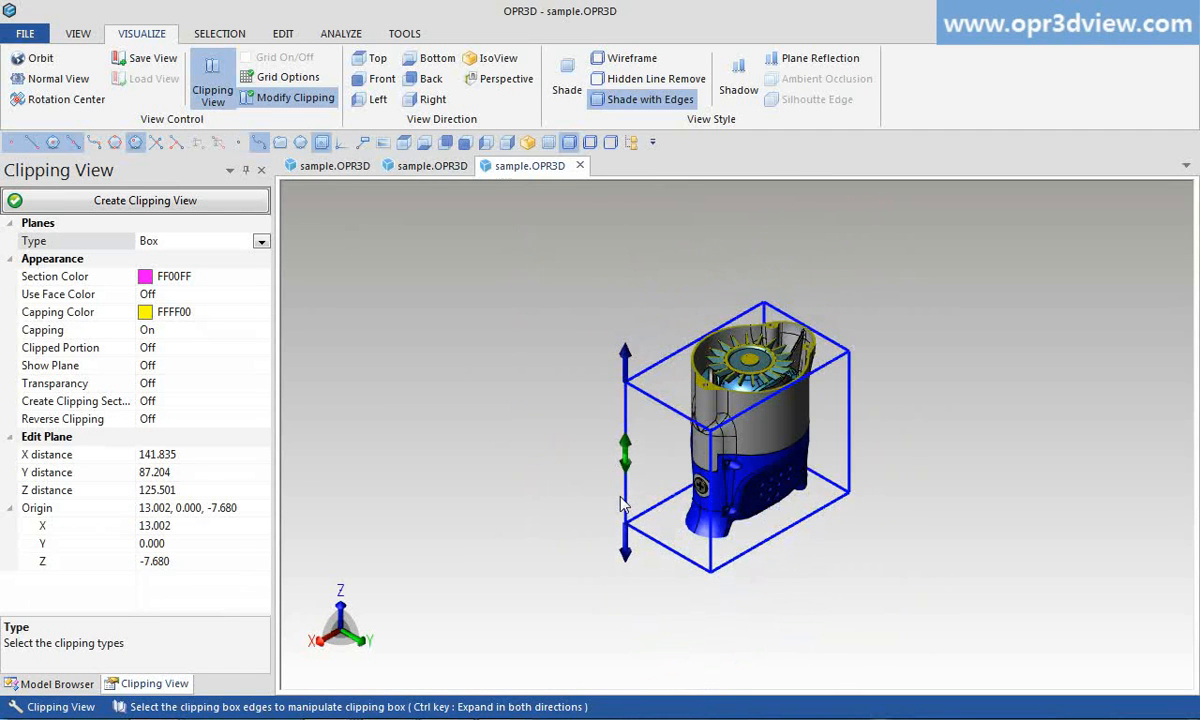
# Turn Reverse Clipping on for the box, create the clipping view, and inspect the remaining upper and handle portions.
pyautogui.click(260, 419)
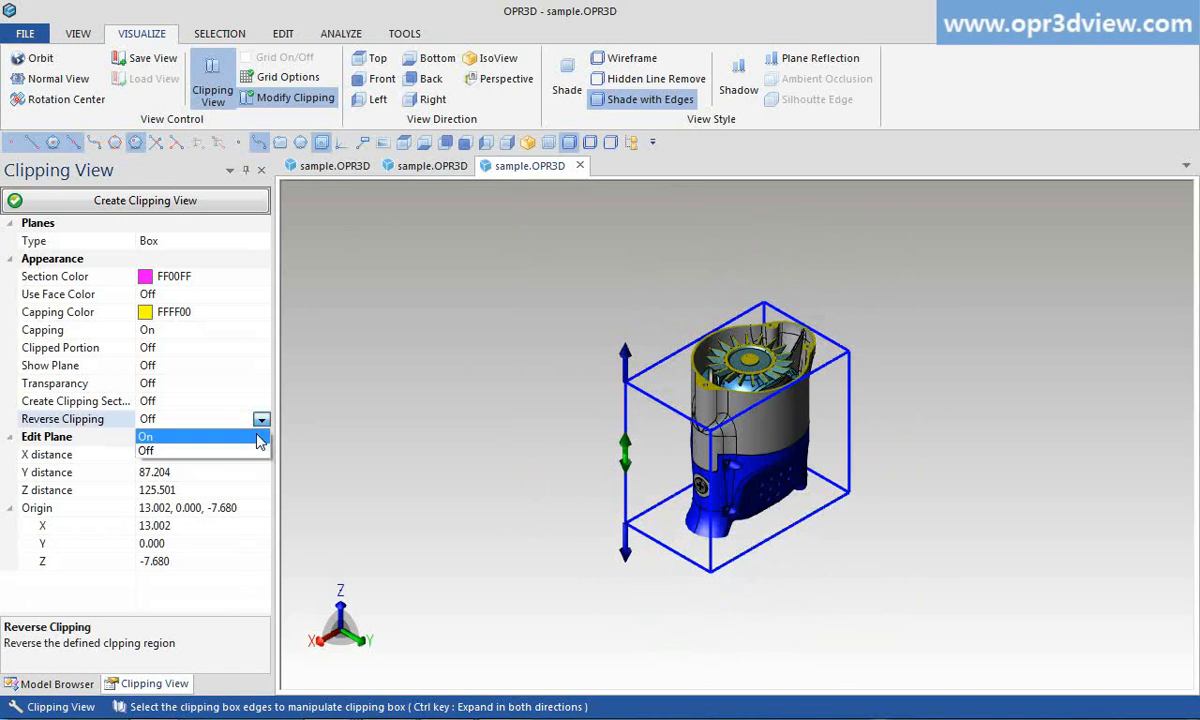
pyautogui.click(258, 440)
pyautogui.click(225, 208)
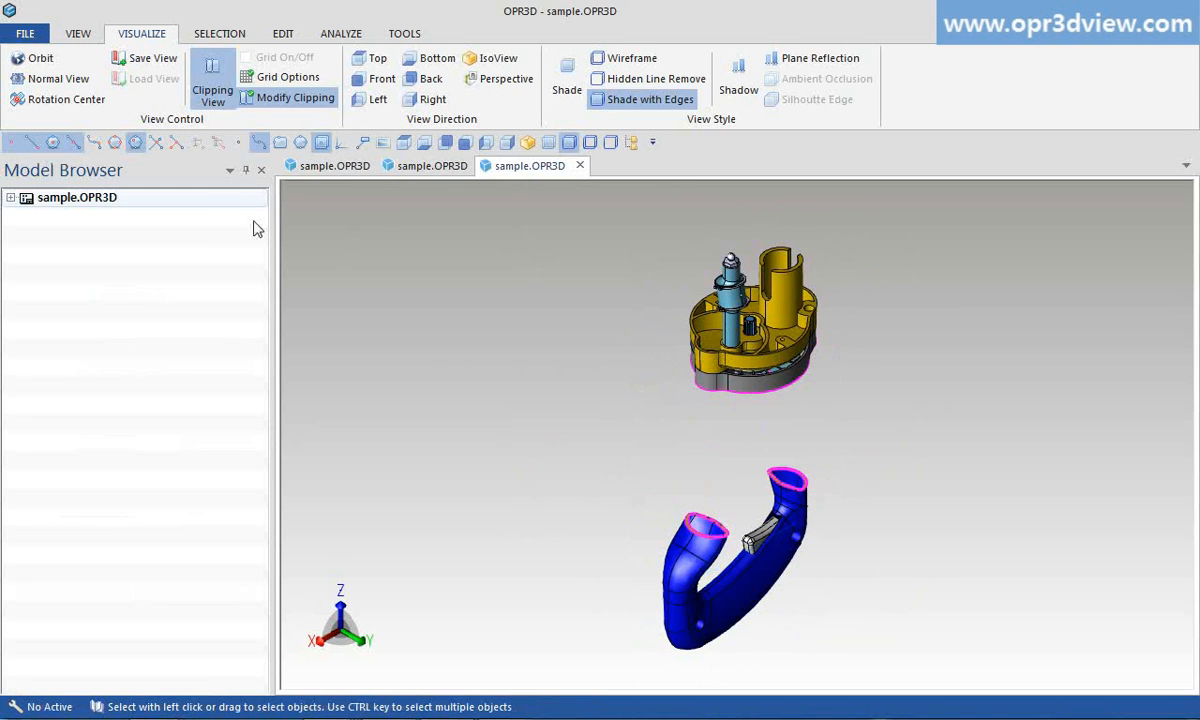
pyautogui.scroll(4, 732, 509)
pyautogui.moveTo(732, 509); pyautogui.dragTo(715, 545, button='middle')
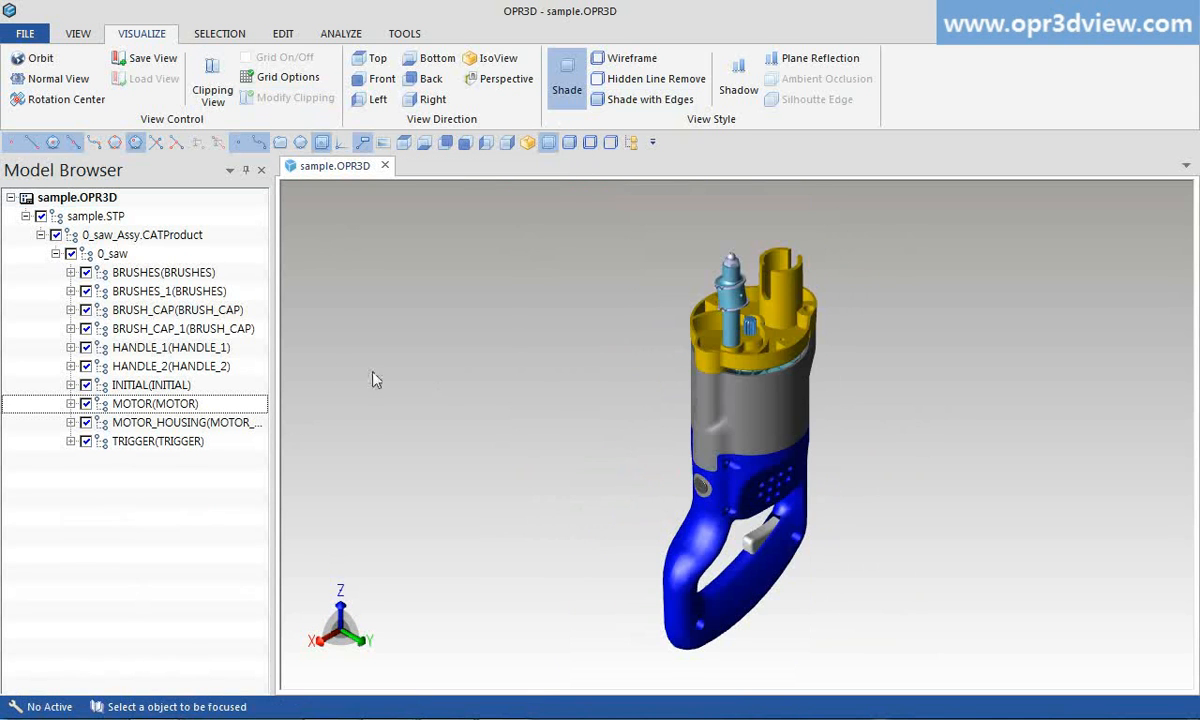
# Open the Detail View for HANDLE_1 and preview the INITIAL and MOTOR parts in it.
pyautogui.rightClick(215, 345)
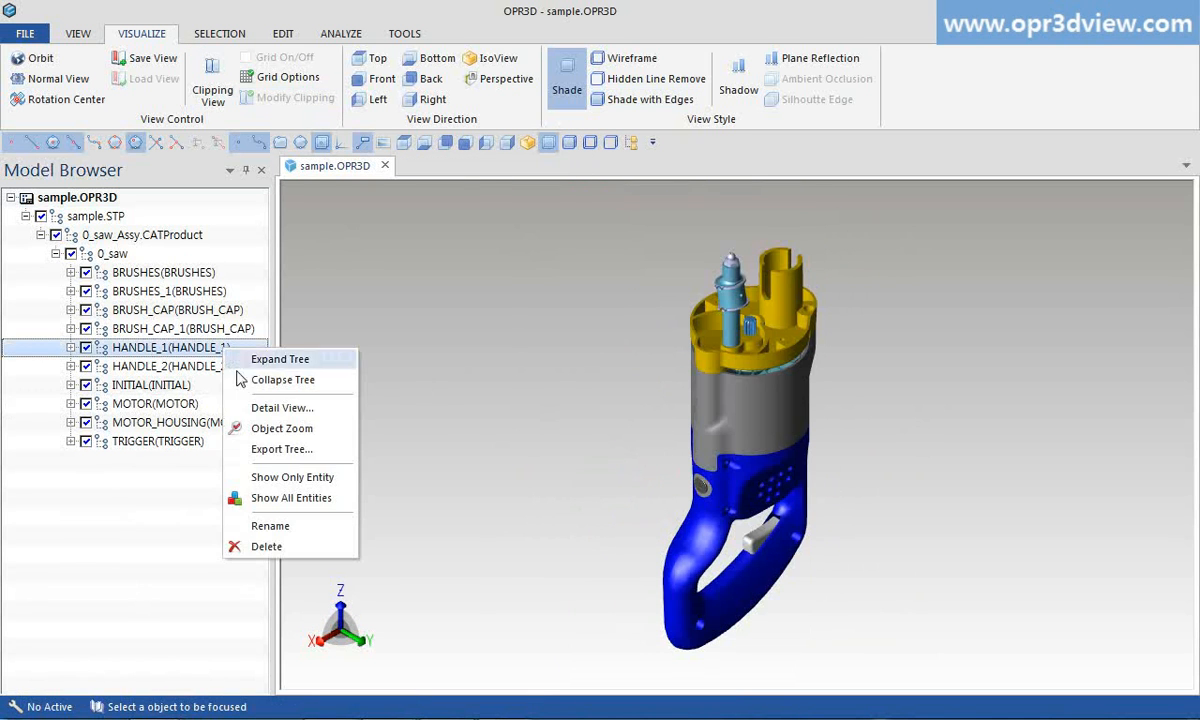
pyautogui.click(254, 410)
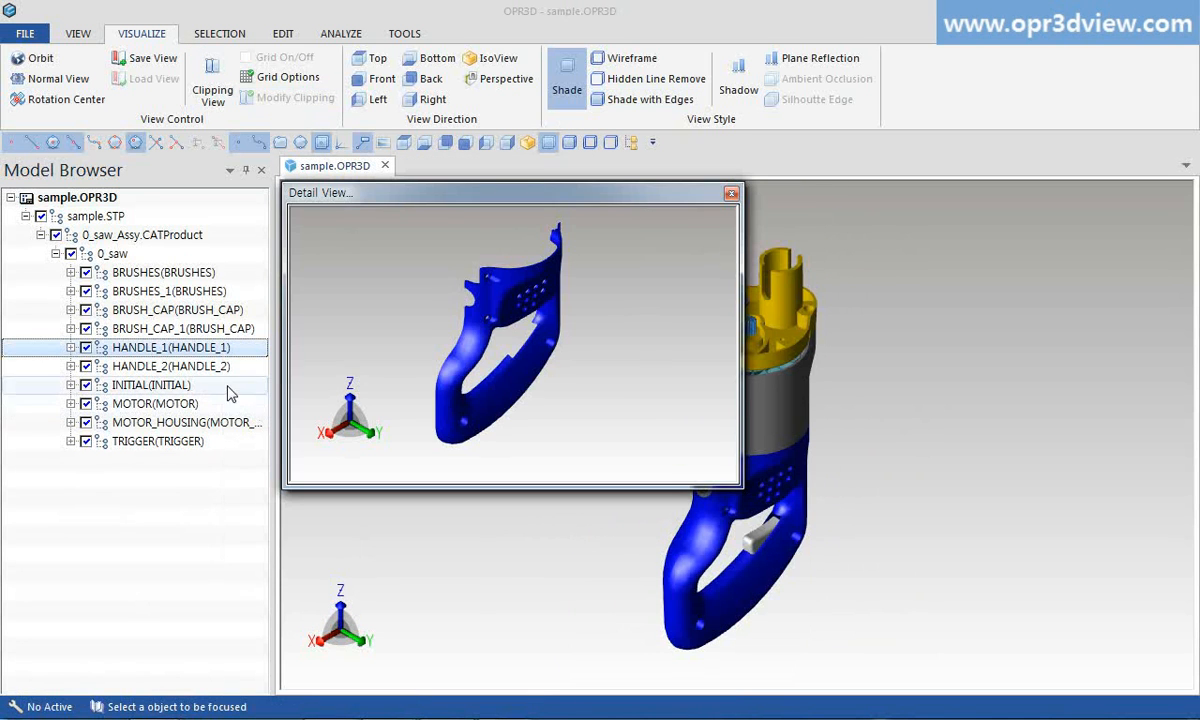
pyautogui.click(224, 393)
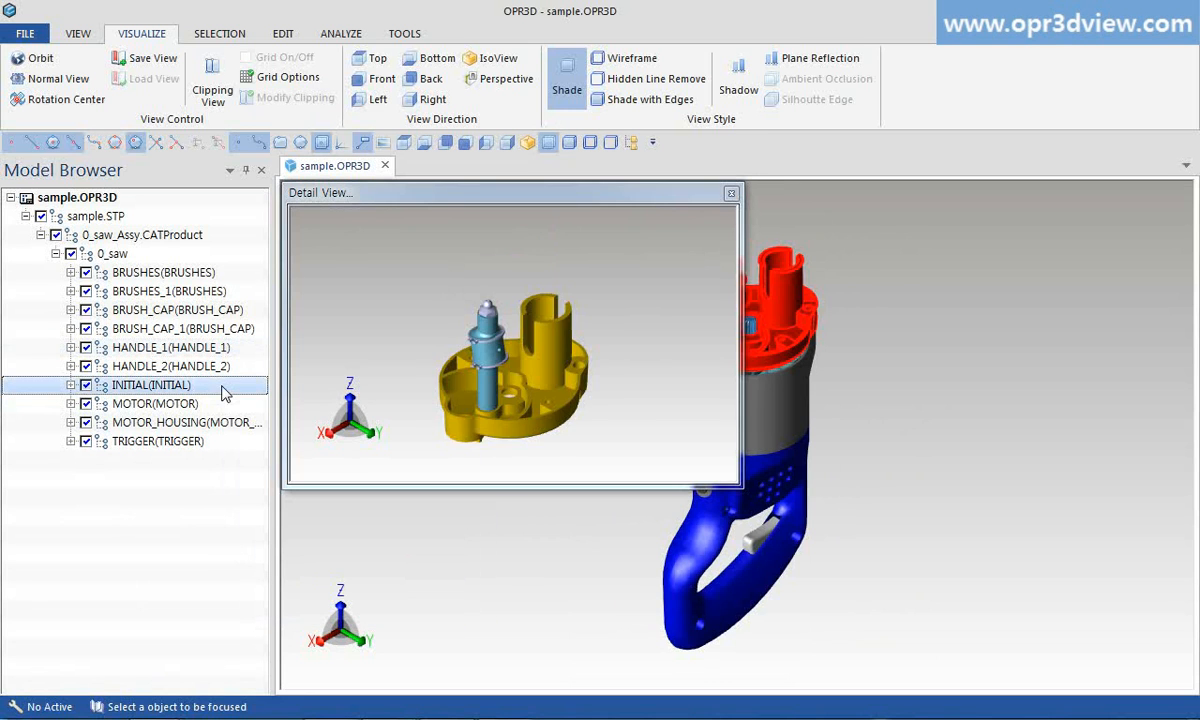
pyautogui.click(212, 404)
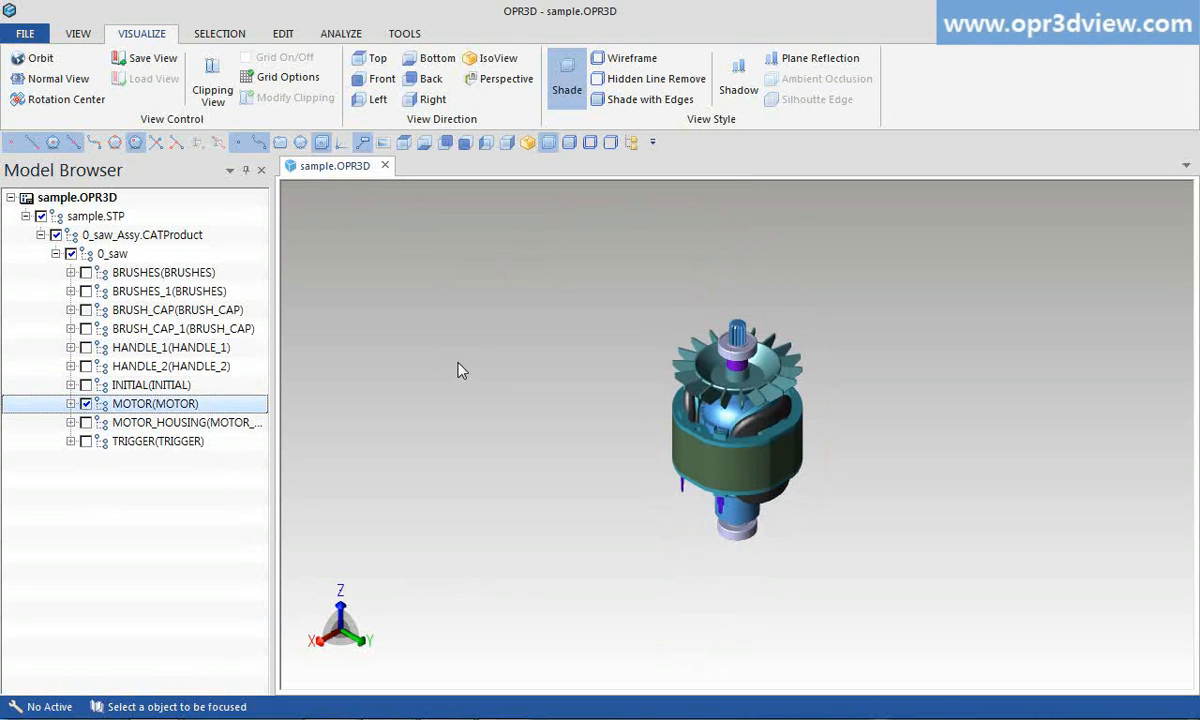
# Show all entities of the saw again and reset it to the fitted isometric view.
pyautogui.rightClick(430, 341)
pyautogui.click(485, 414)
pyautogui.click(528, 142)
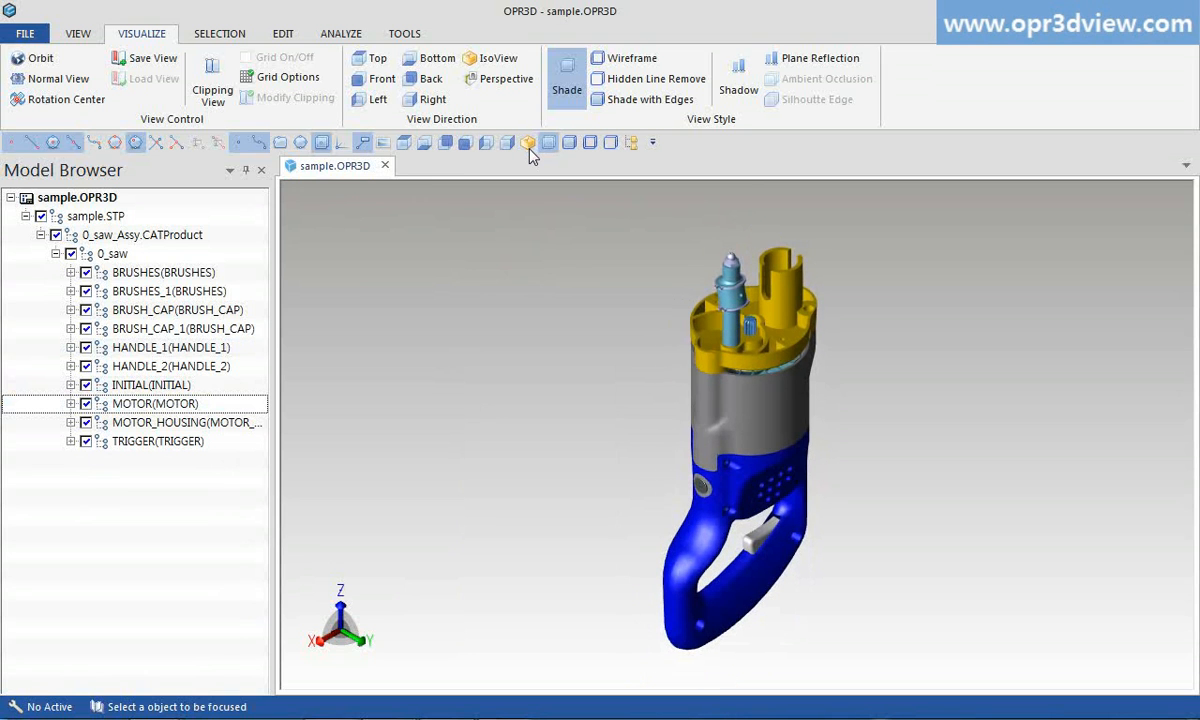
# Set the transparency of the MOTOR_HOUSING and HANDLE_1 parts to 50%.
pyautogui.click(760, 412)
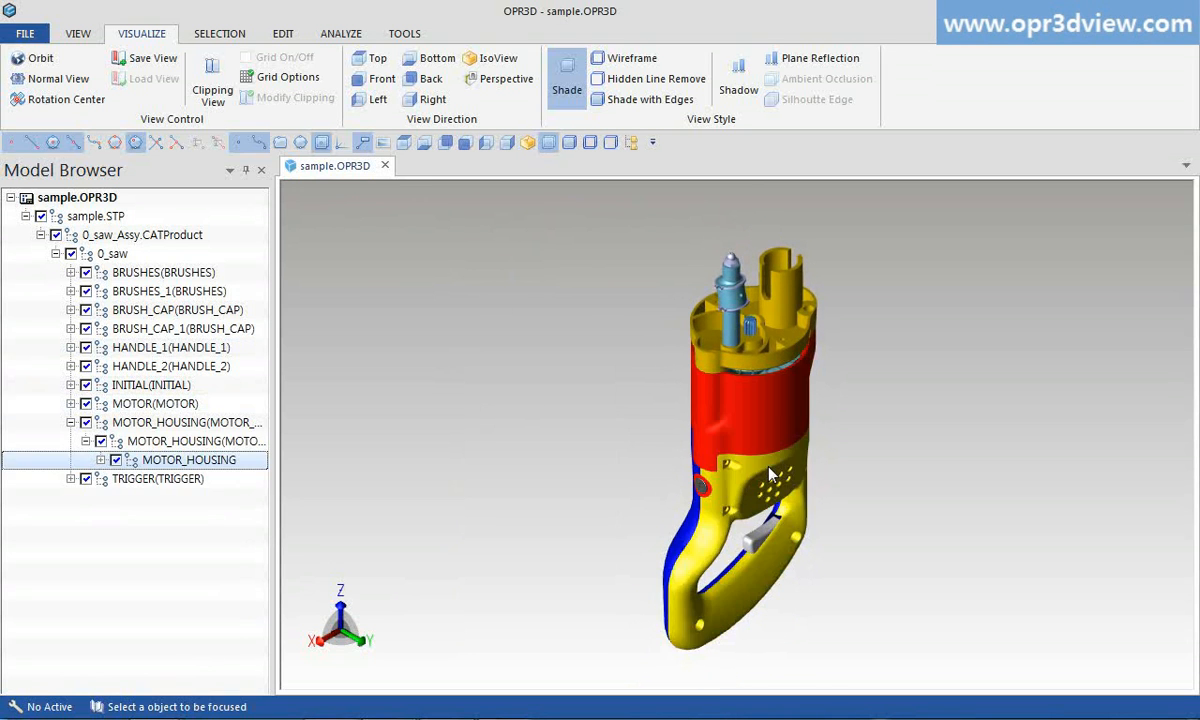
pyautogui.keyDown('ctrl'); pyautogui.click(770, 475); pyautogui.keyUp('ctrl')
pyautogui.rightClick(770, 470)
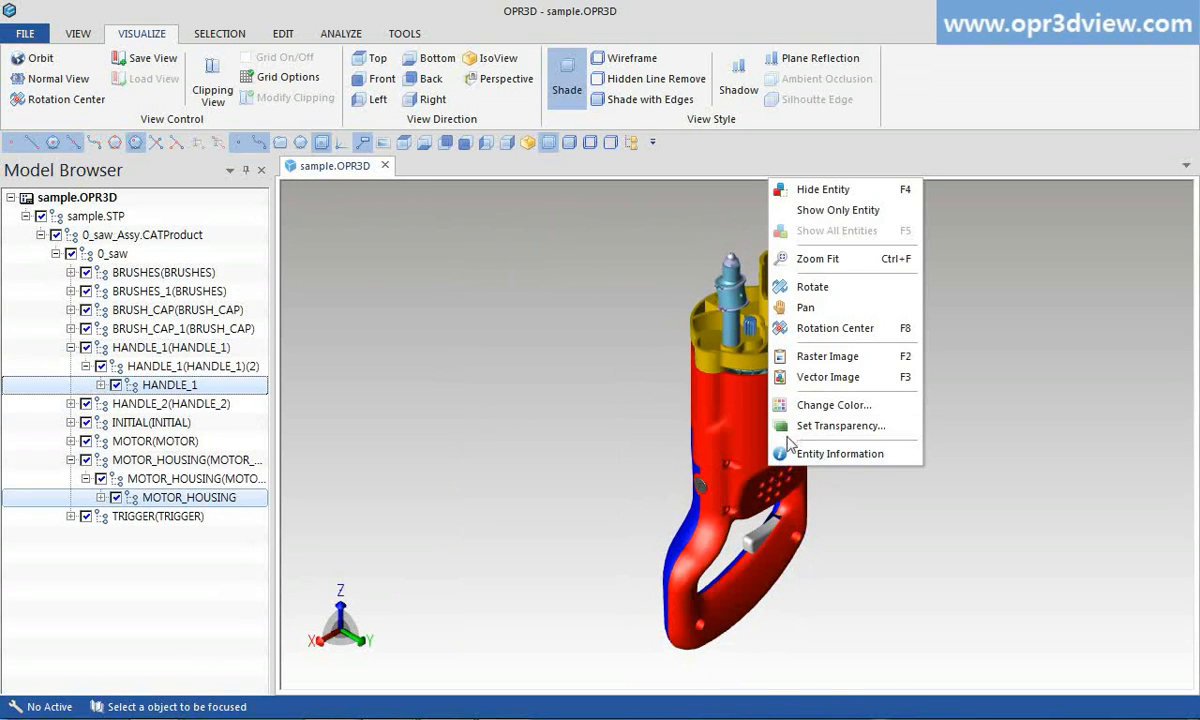
pyautogui.click(838, 426)
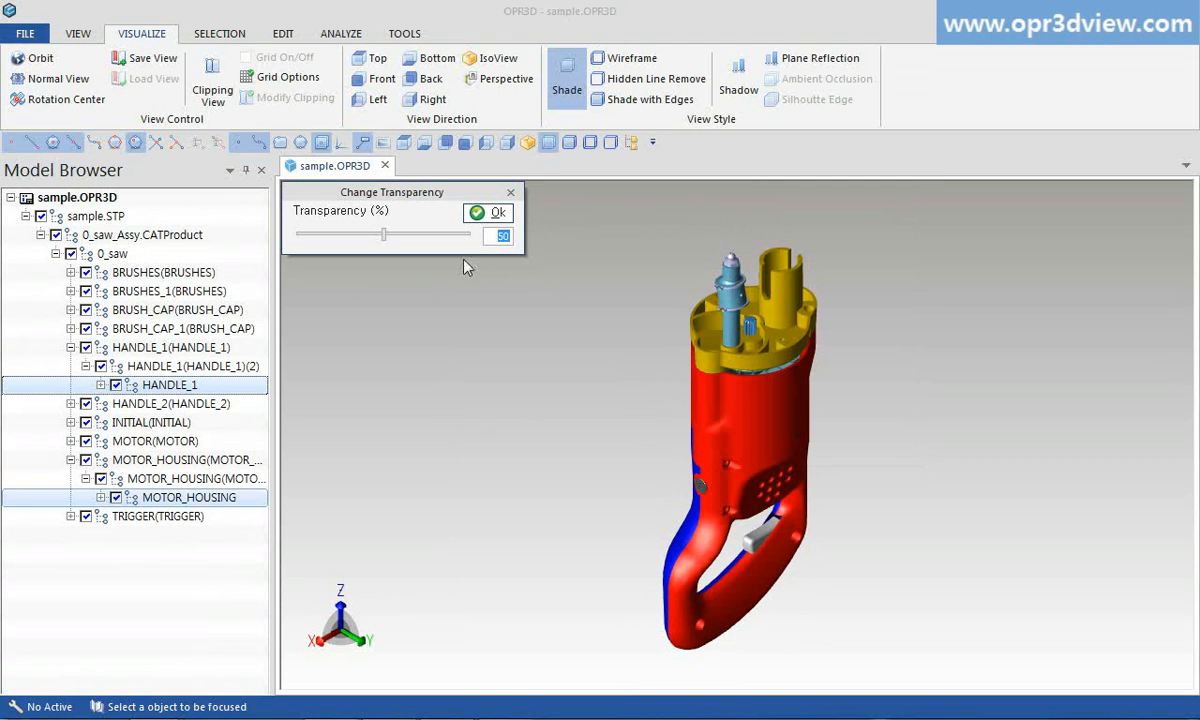
pyautogui.click(488, 214)
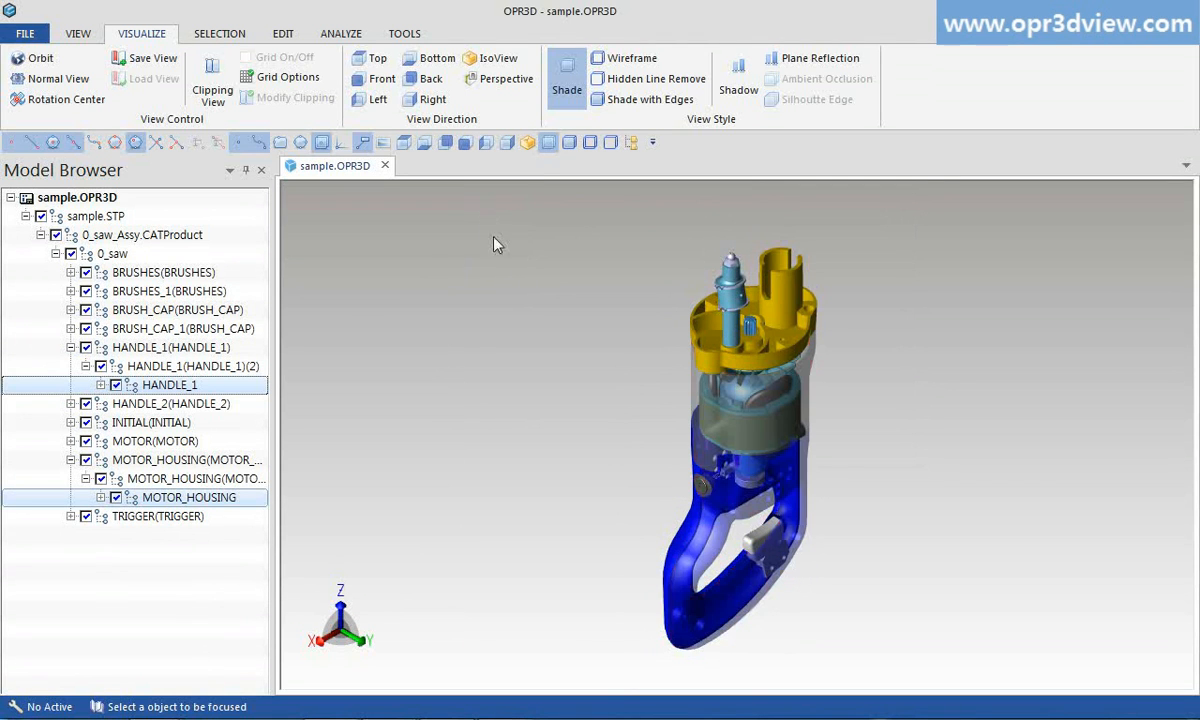
pyautogui.click(594, 400)
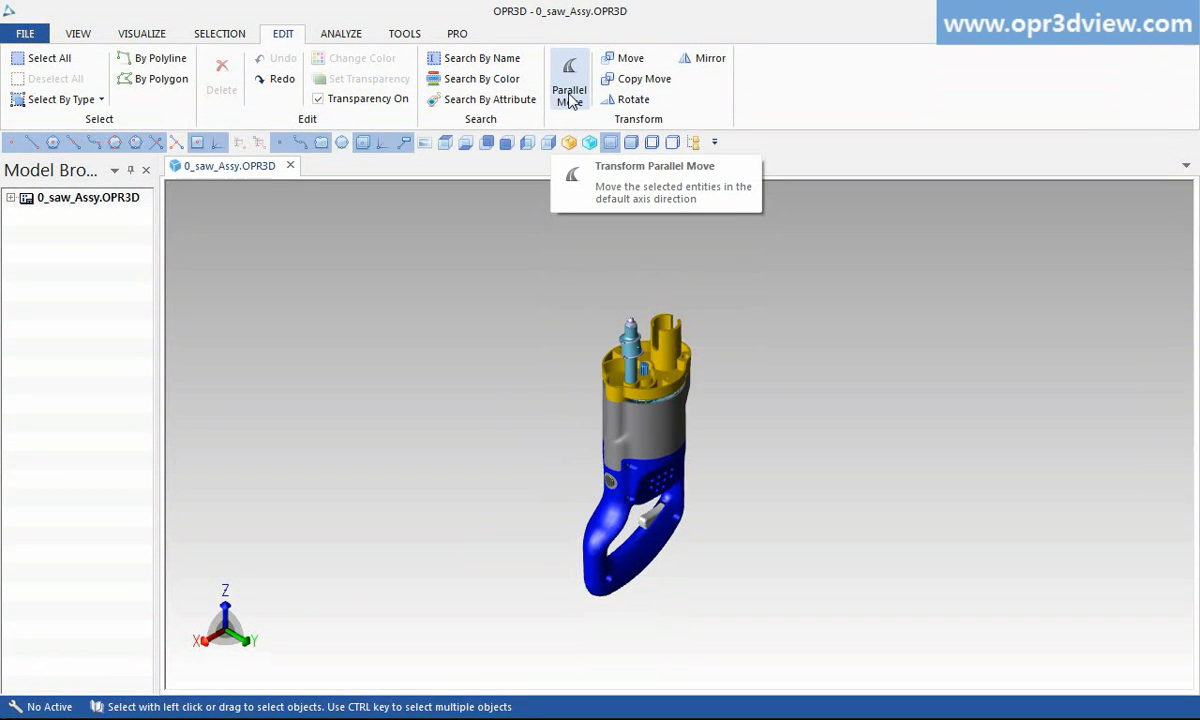
# Use Parallel Move to lift the yellow top cover off the saw along the Z axis to a centre height of about 232.
pyautogui.click(570, 95)
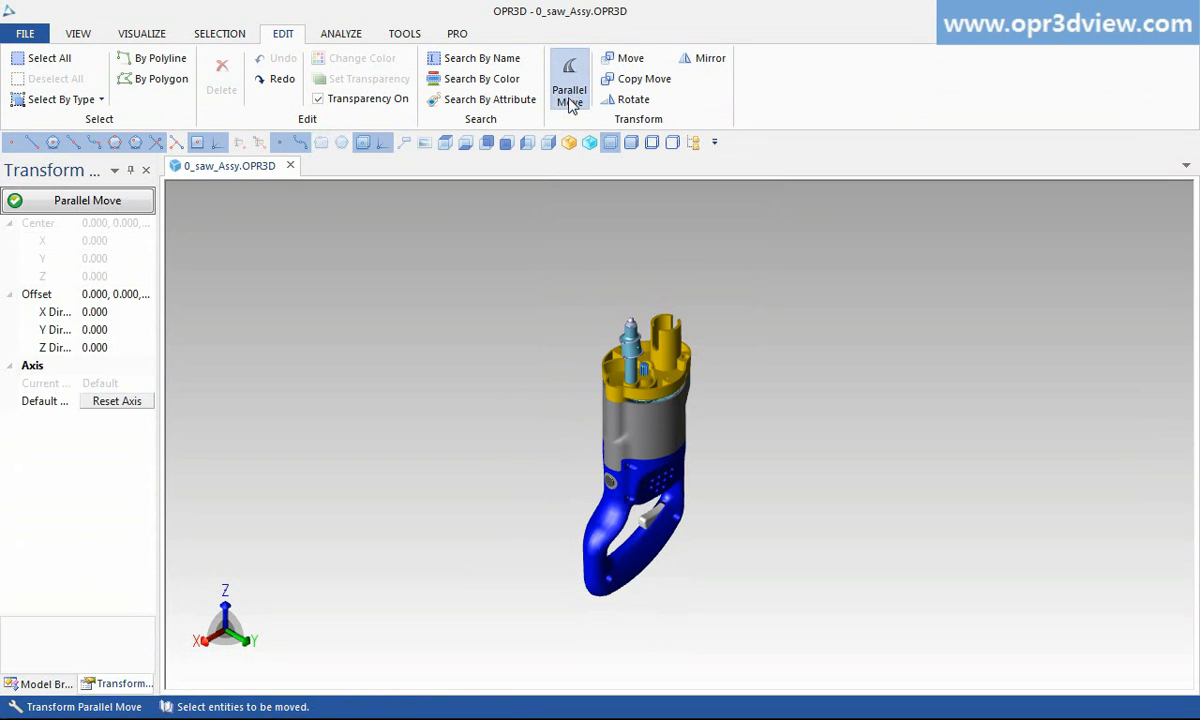
pyautogui.click(679, 368)
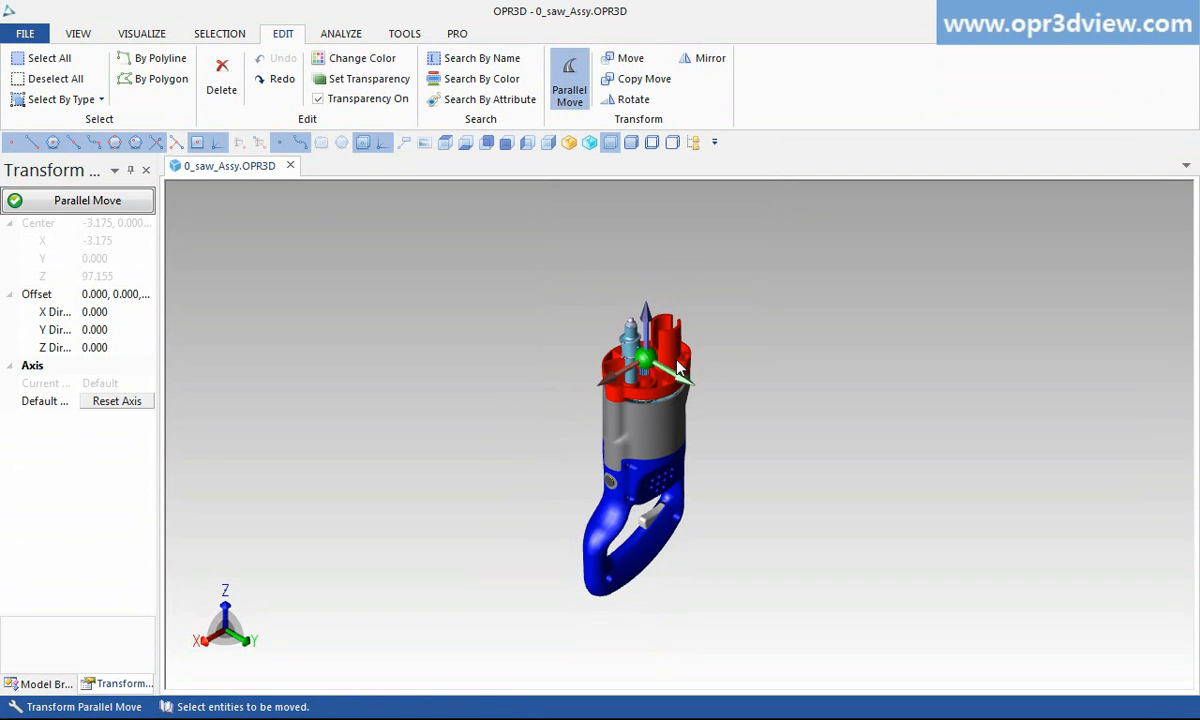
pyautogui.moveTo(647, 352); pyautogui.dragTo(655, 197)
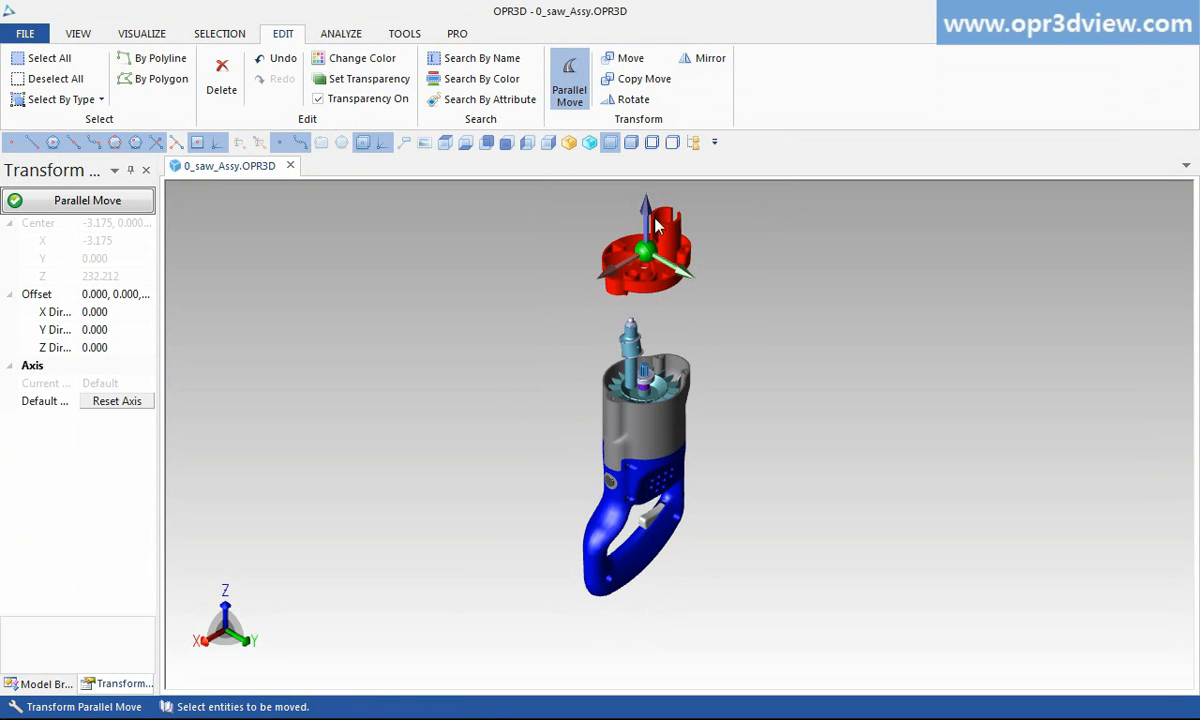
# Parallel-move the grey motor housing up Z to a centre height of about 101 and offset the near blue handle half 100 along Y.
pyautogui.click(660, 425)
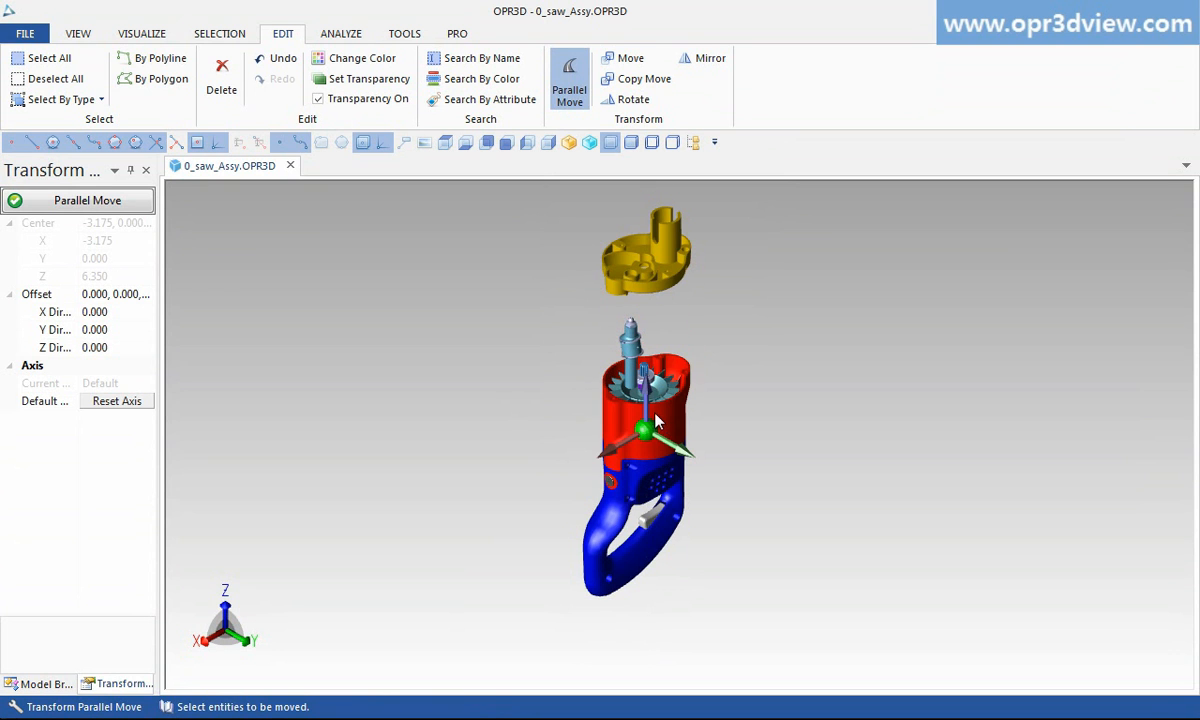
pyautogui.moveTo(660, 425); pyautogui.dragTo(671, 305)
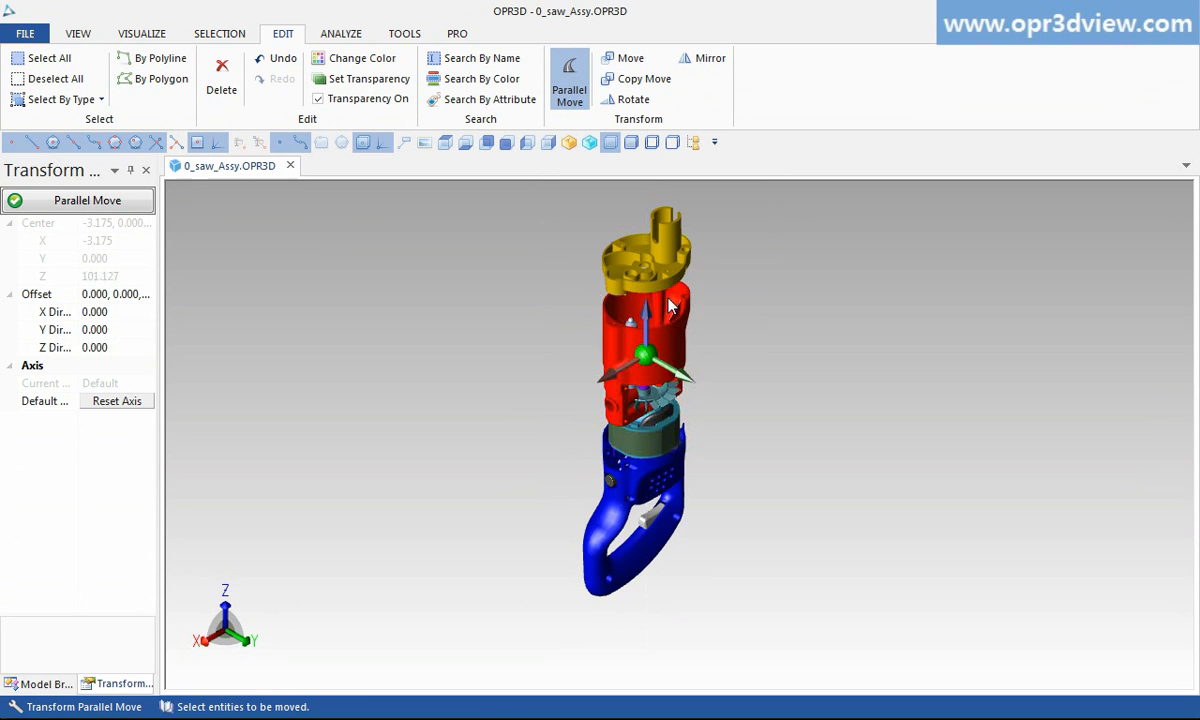
pyautogui.click(672, 479)
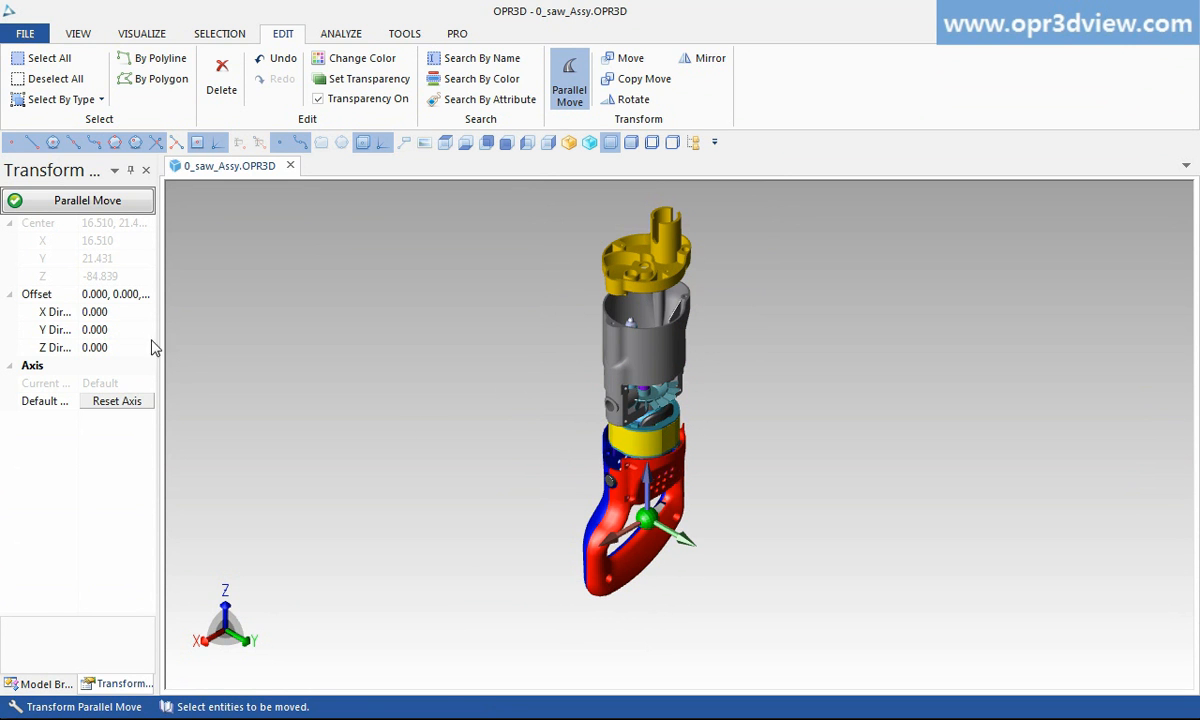
pyautogui.click(58, 330)
pyautogui.write('1')
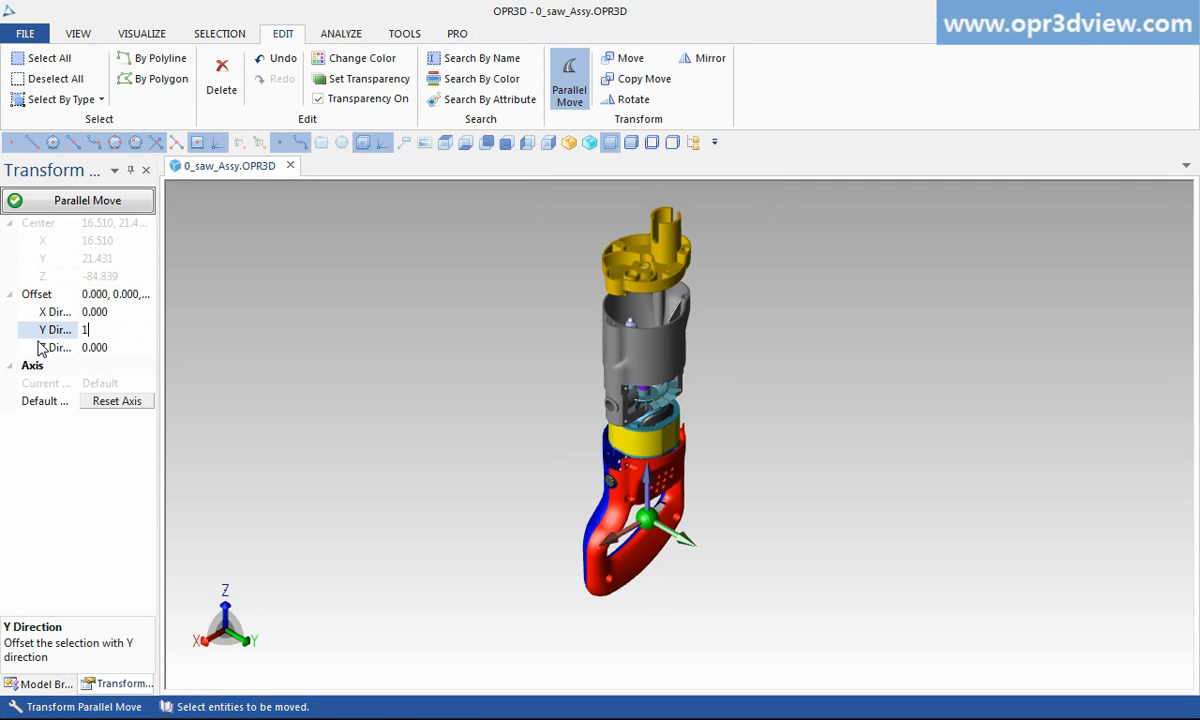
pyautogui.click(99, 204)
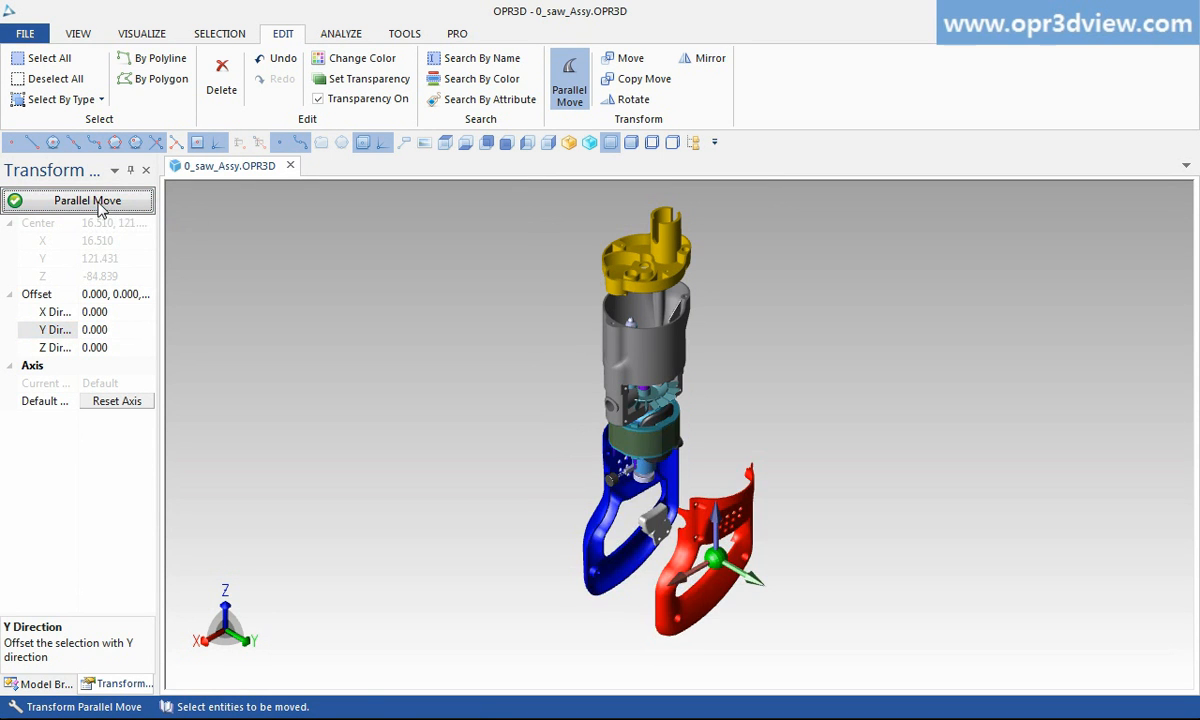
# Rotate the separated blue handle half 90 degrees about the X axis around a point on its vent-hole area, without copying it.
pyautogui.click(612, 102)
pyautogui.click(728, 530)
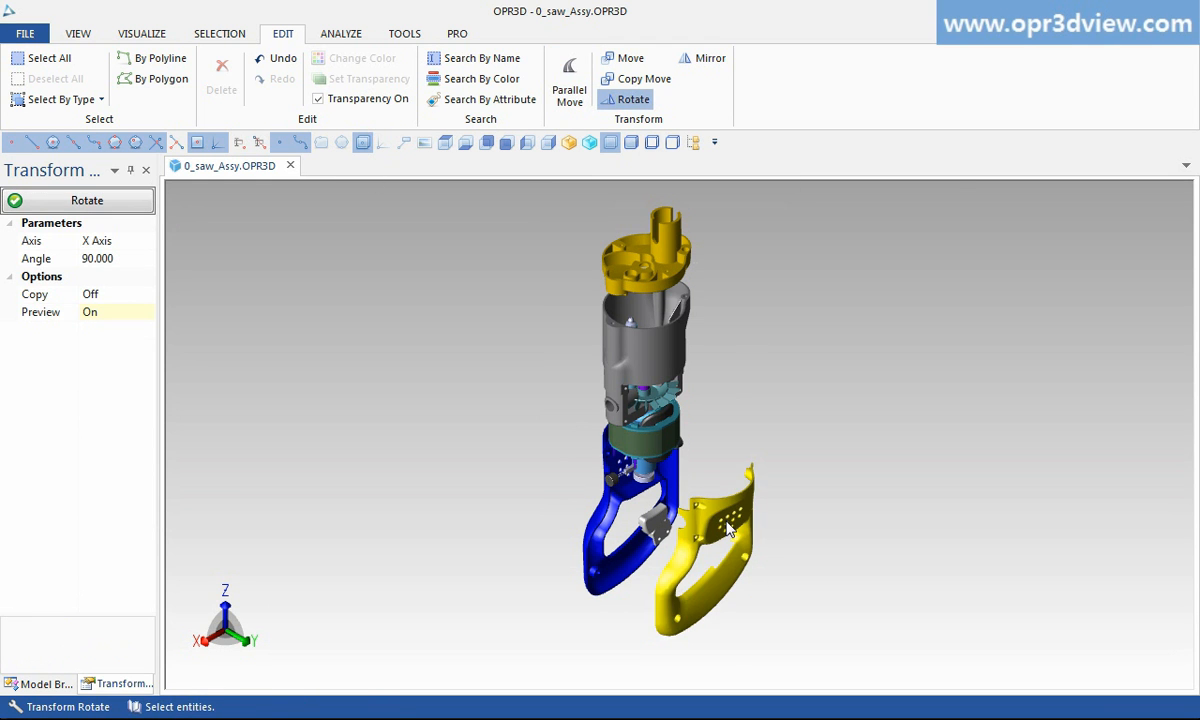
pyautogui.click(728, 530)
pyautogui.rightClick(678, 490)
pyautogui.click(790, 204)
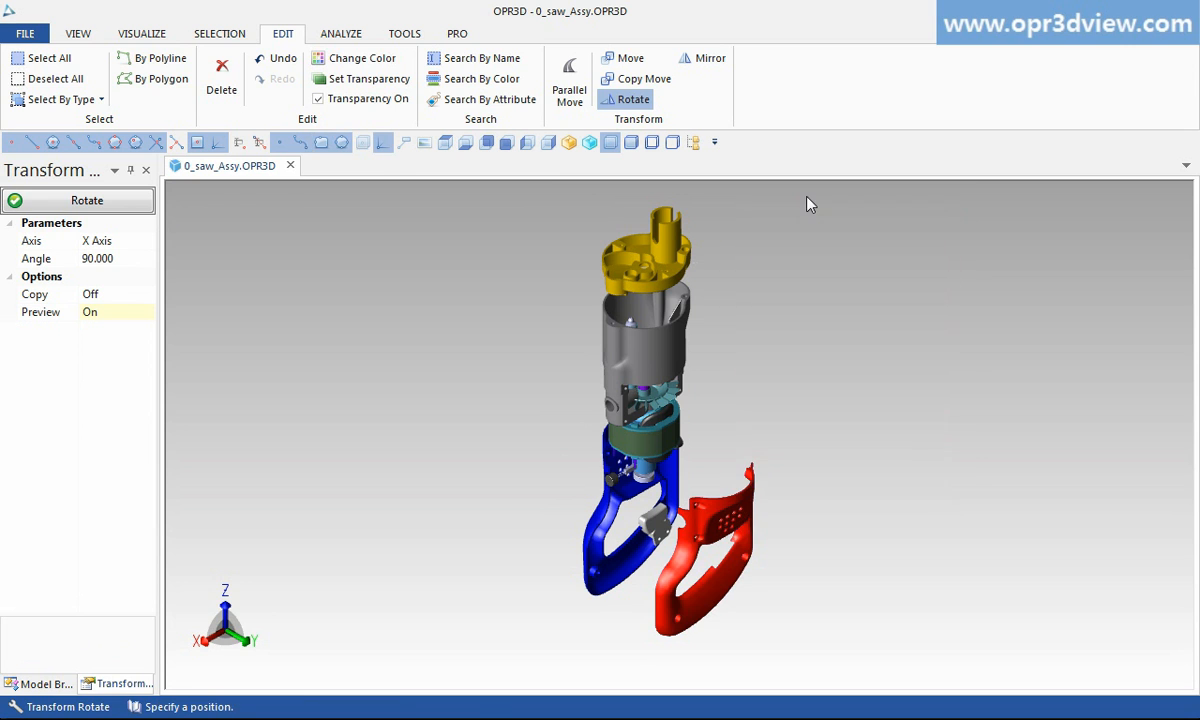
pyautogui.click(731, 530)
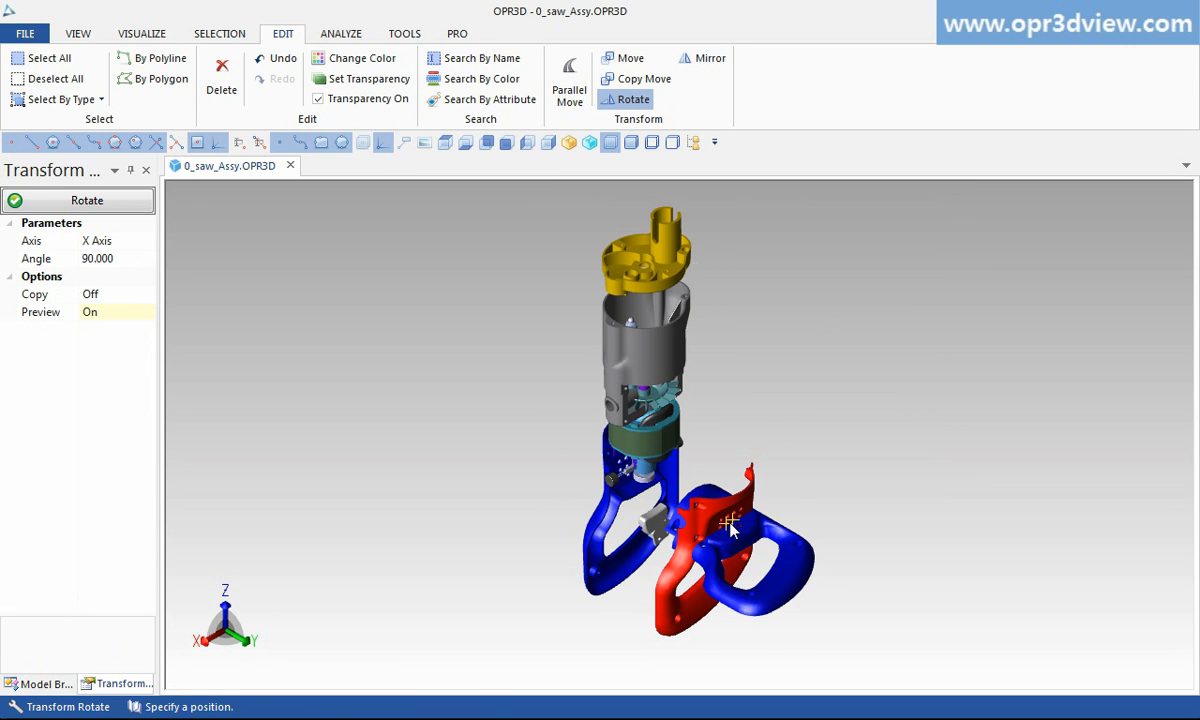
pyautogui.click(138, 208)
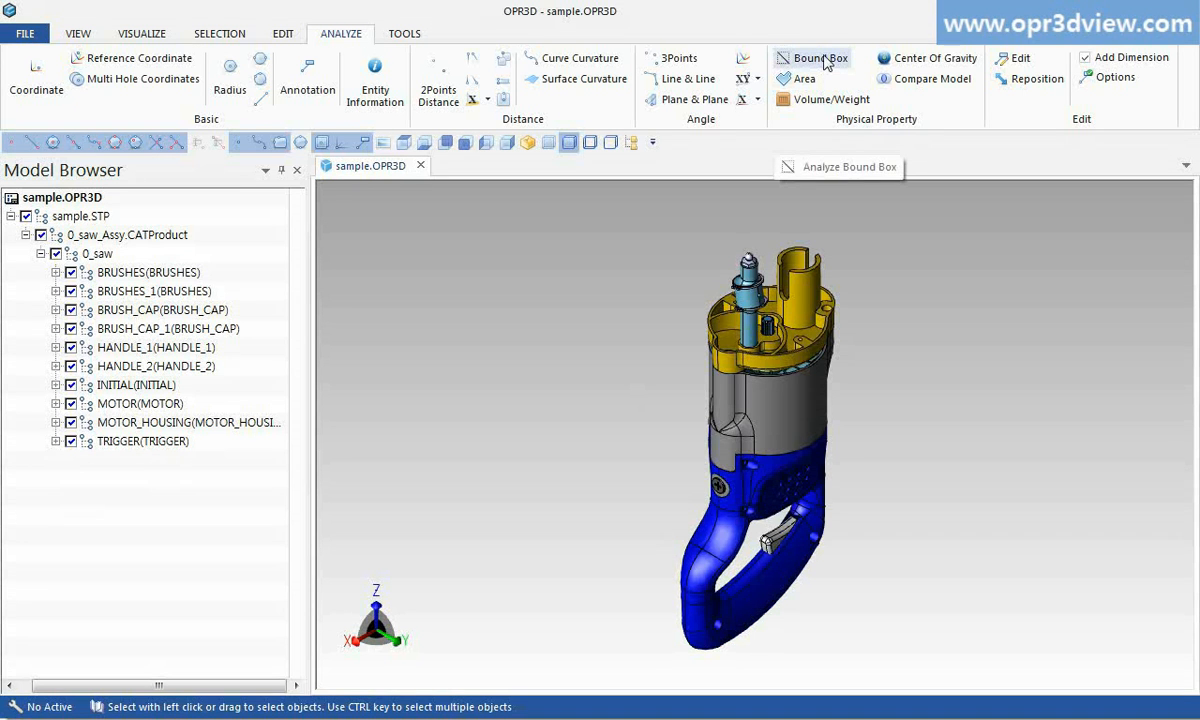
# Analyze the bound box of the whole 0_saw_Assy.CATProduct assembly.
pyautogui.click(820, 59)
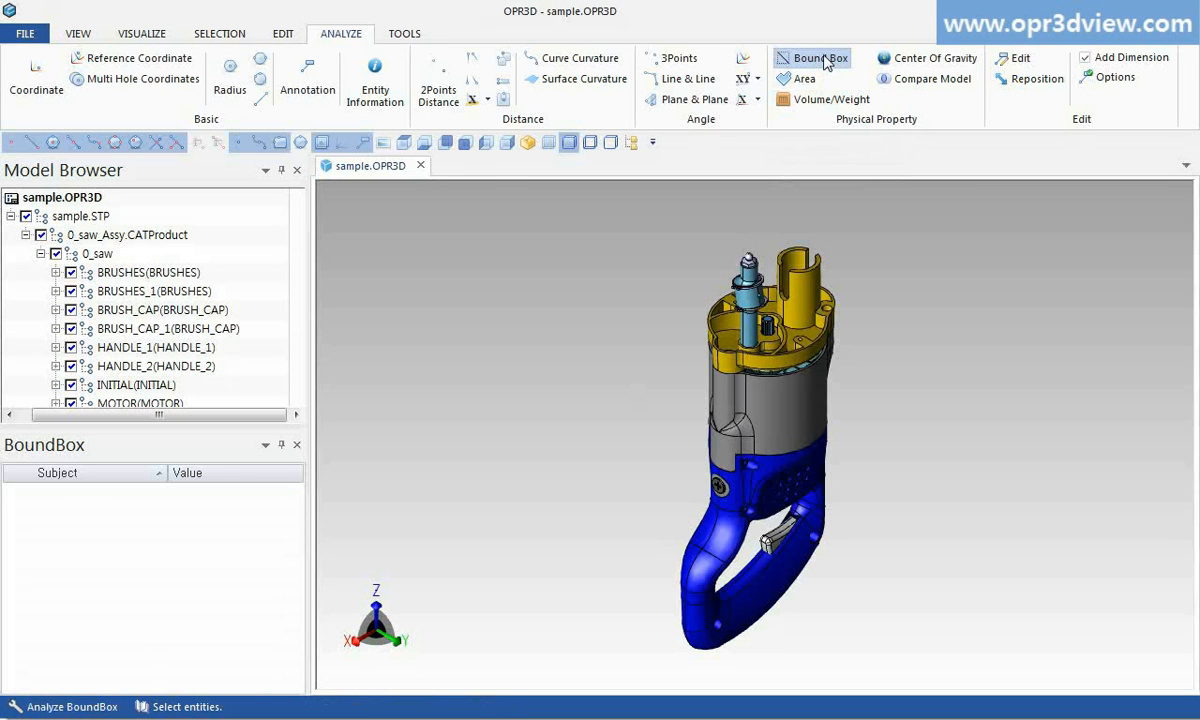
pyautogui.click(118, 238)
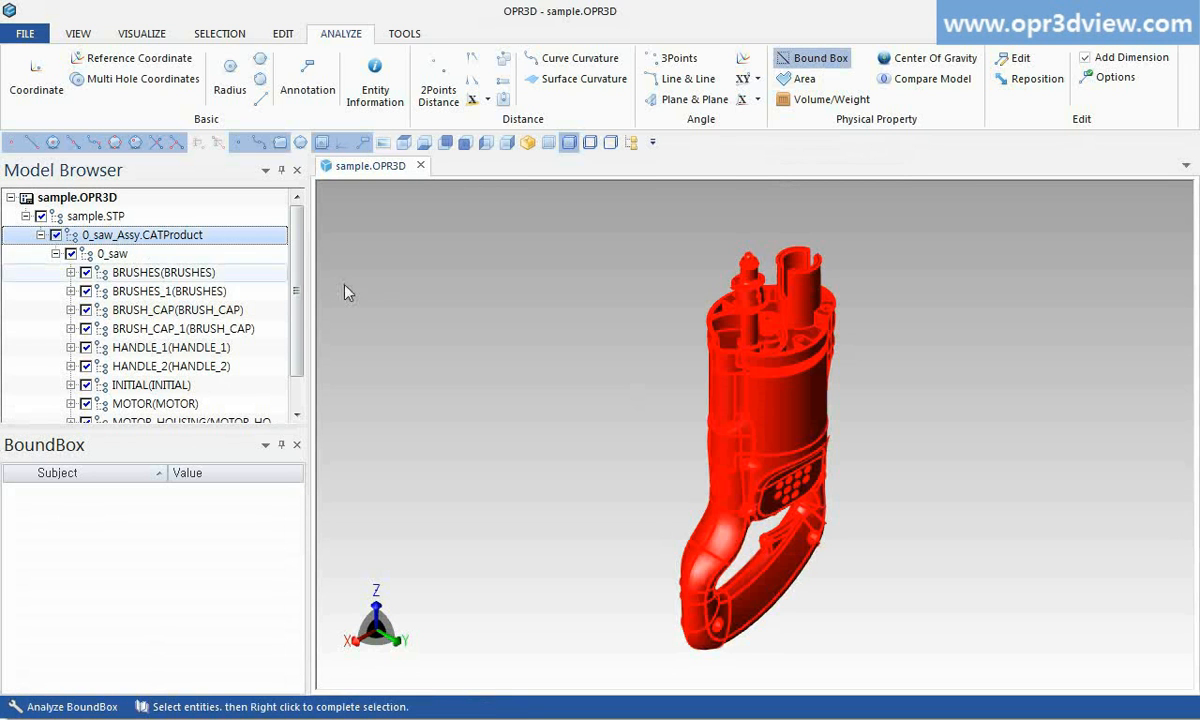
pyautogui.rightClick(482, 333)
pyautogui.click(583, 339)
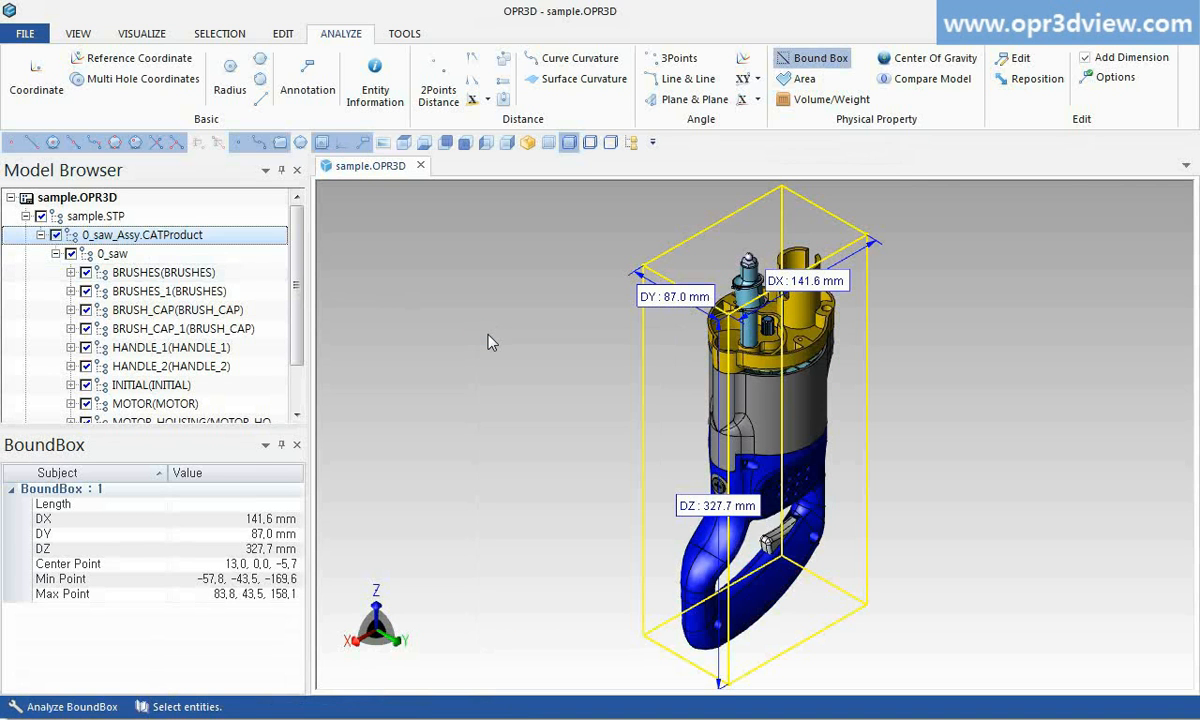
# Copy the BoundBox result rows and paste them into FLOW-CHART.xls in Excel at cell BN26, below the empty frame.
pyautogui.moveTo(107, 506); pyautogui.dragTo(249, 600)
pyautogui.rightClick(247, 594)
pyautogui.click(265, 603)
pyautogui.hotkey('alt', 'Tab')
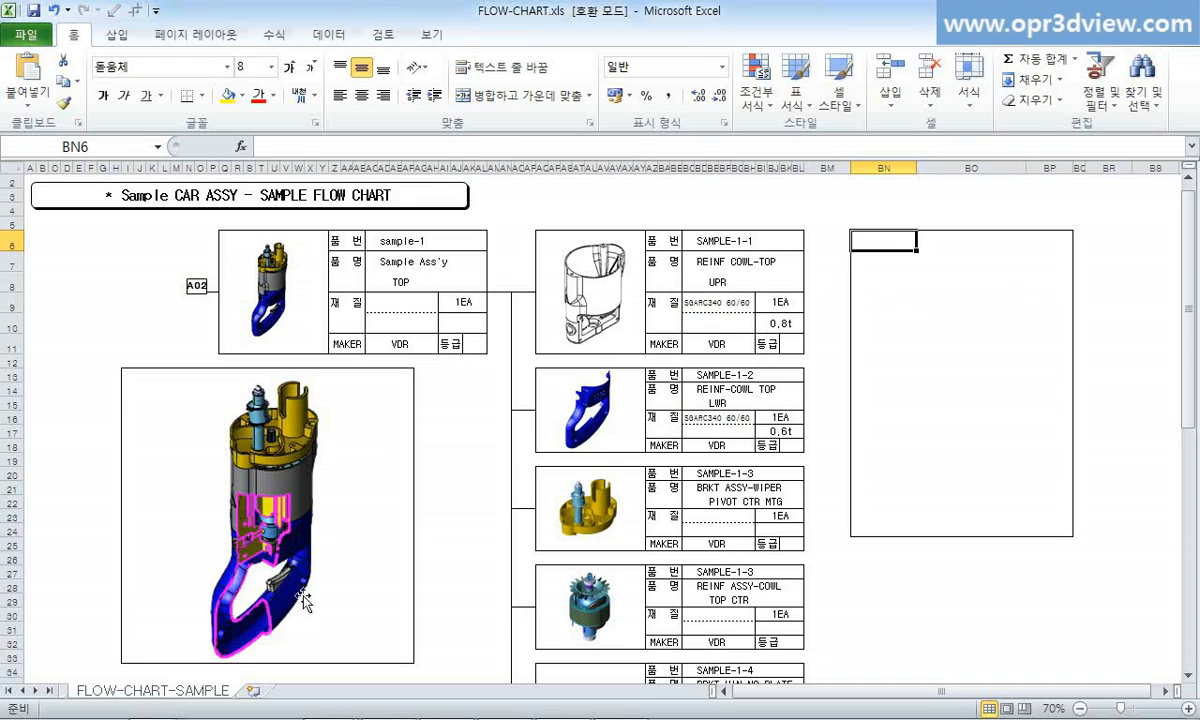
pyautogui.click(884, 561)
pyautogui.hotkey('ctrl', 'v')
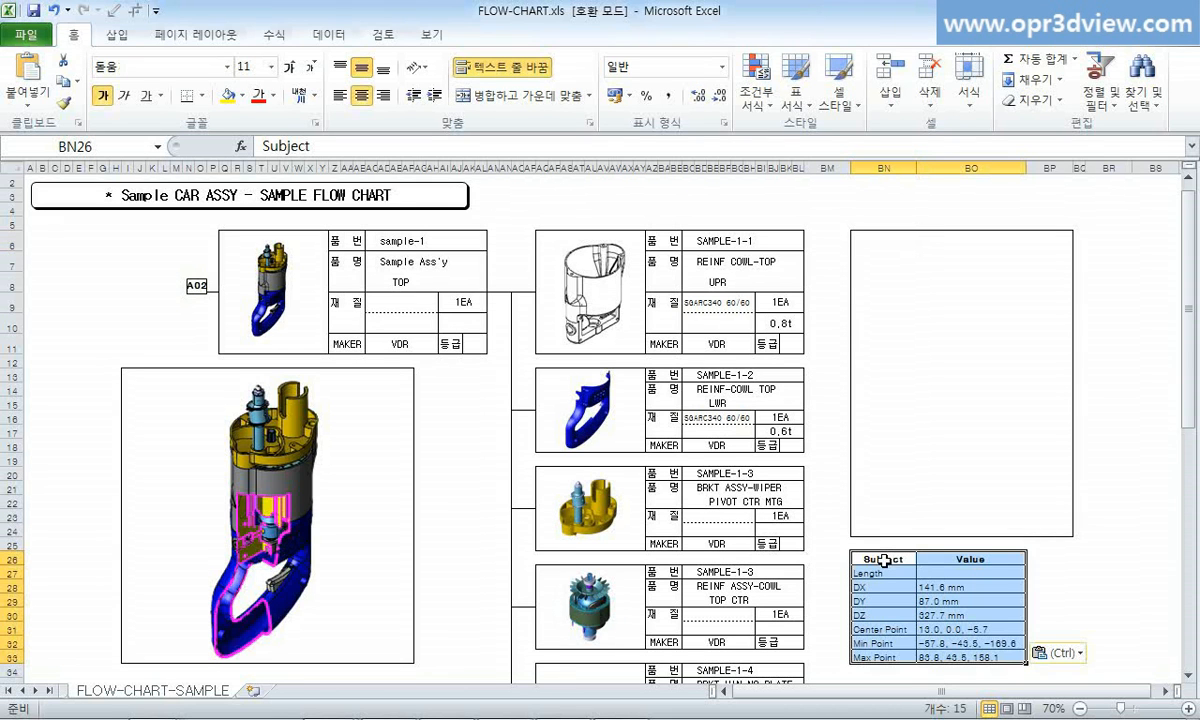
# Switch back to OPR3D, capture a raster image of the saw with its bound box, and paste it into the empty frame in FLOW-CHART.xls.
pyautogui.hotkey('alt', 'Tab')
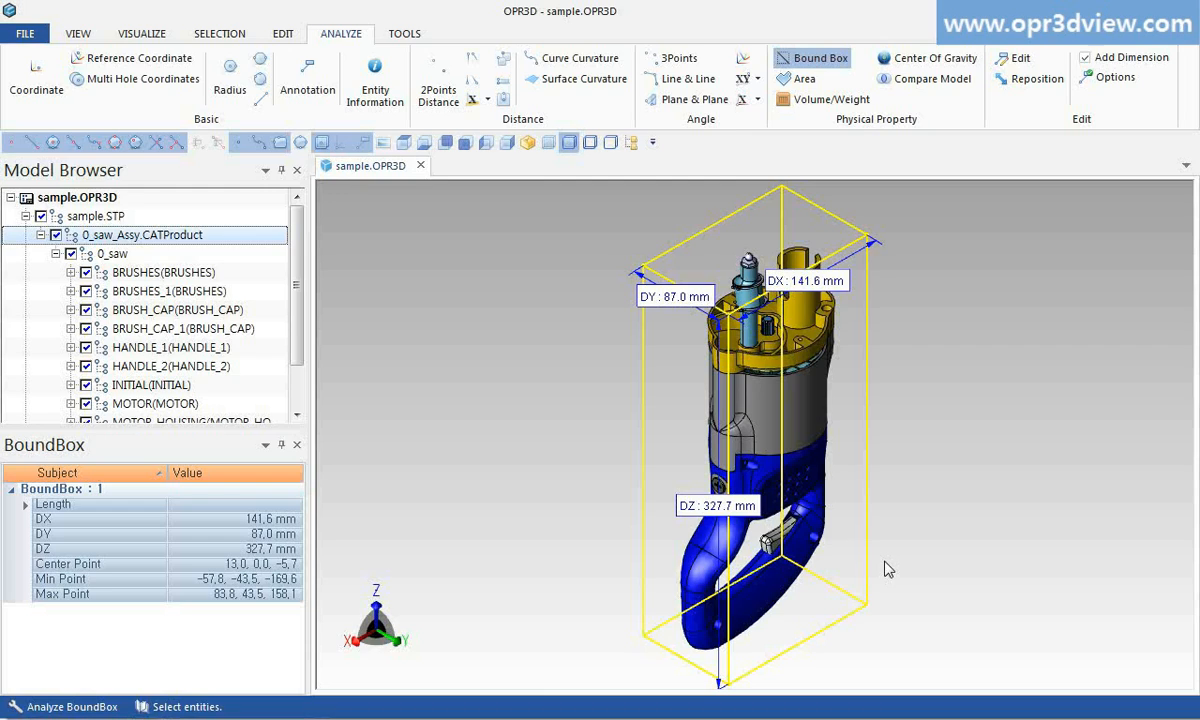
pyautogui.scroll(-3, 625, 406)
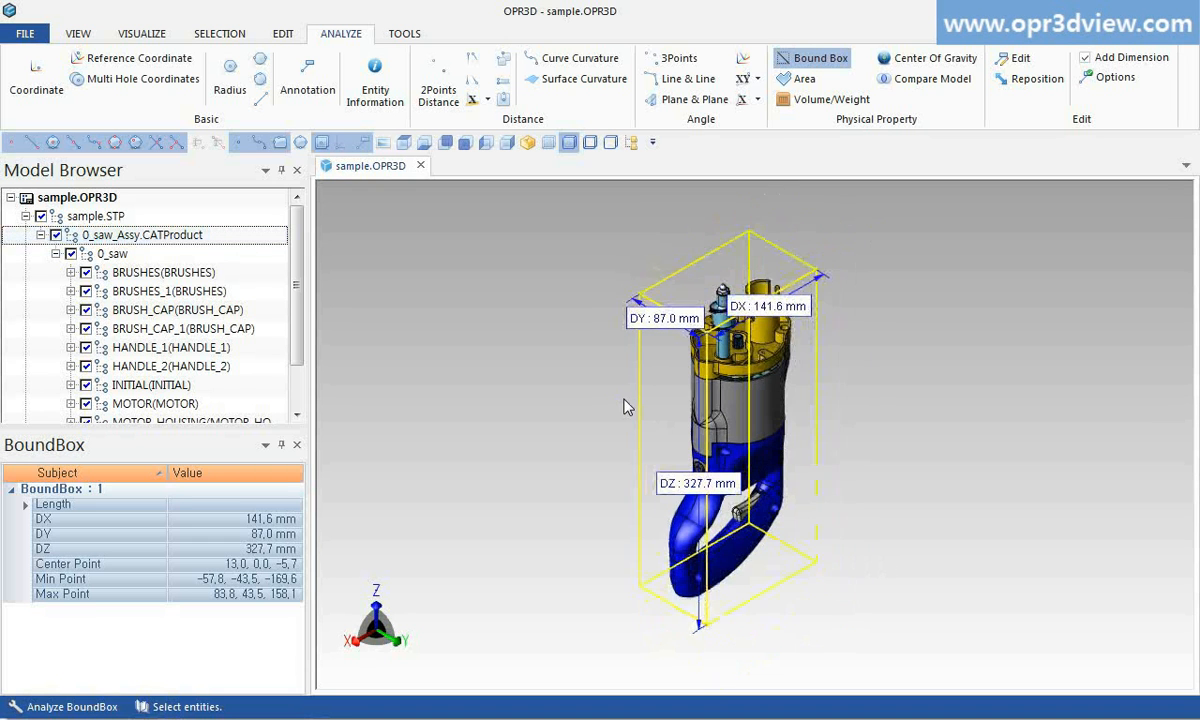
pyautogui.scroll(1, 625, 406)
pyautogui.hotkey('ctrl', 'c')
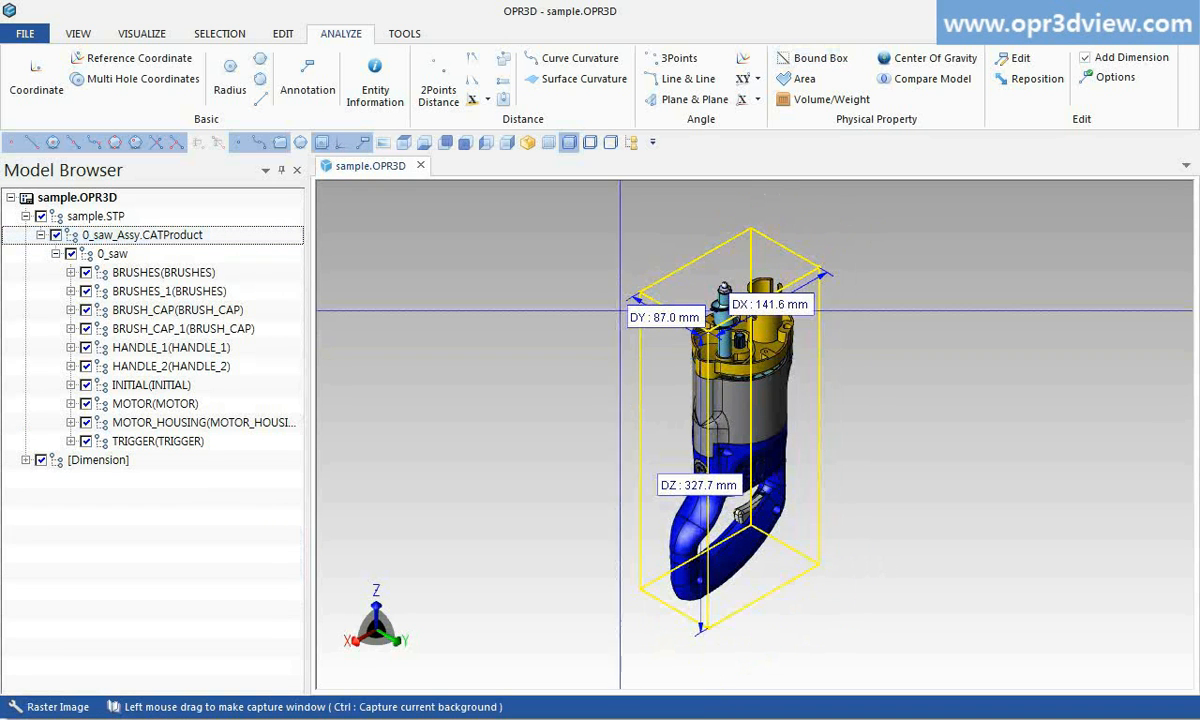
pyautogui.moveTo(587, 213); pyautogui.dragTo(866, 635)
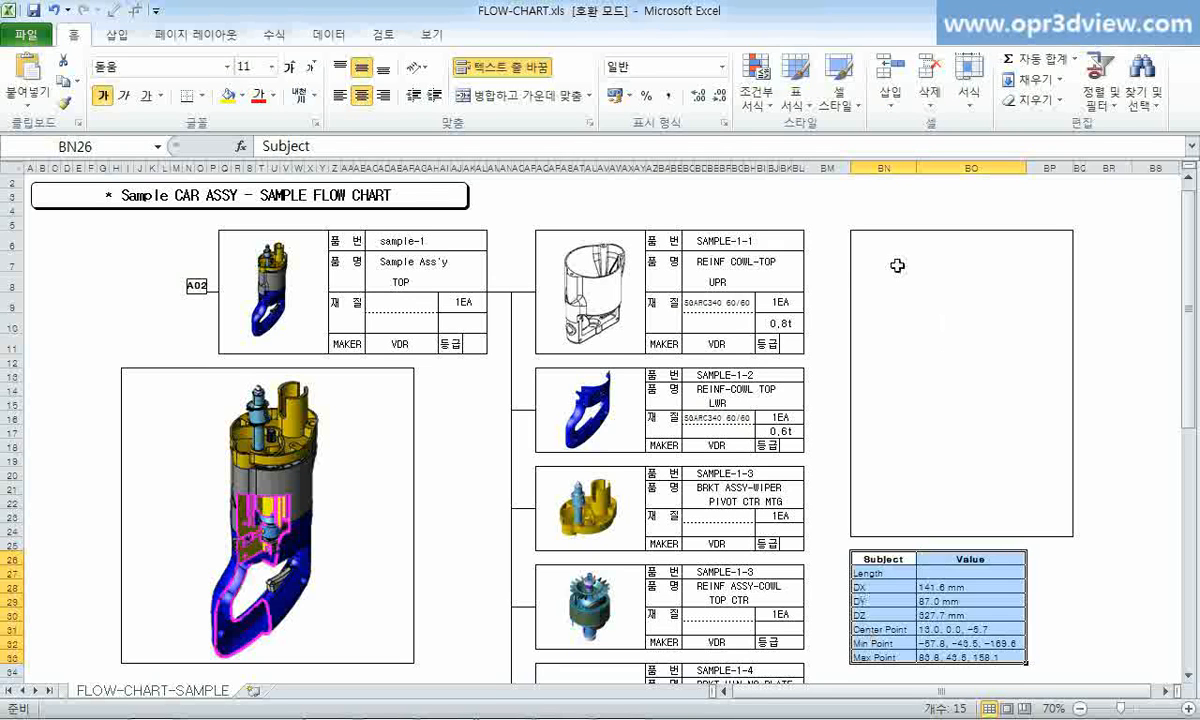
pyautogui.click(900, 260)
pyautogui.hotkey('ctrl', 'v')
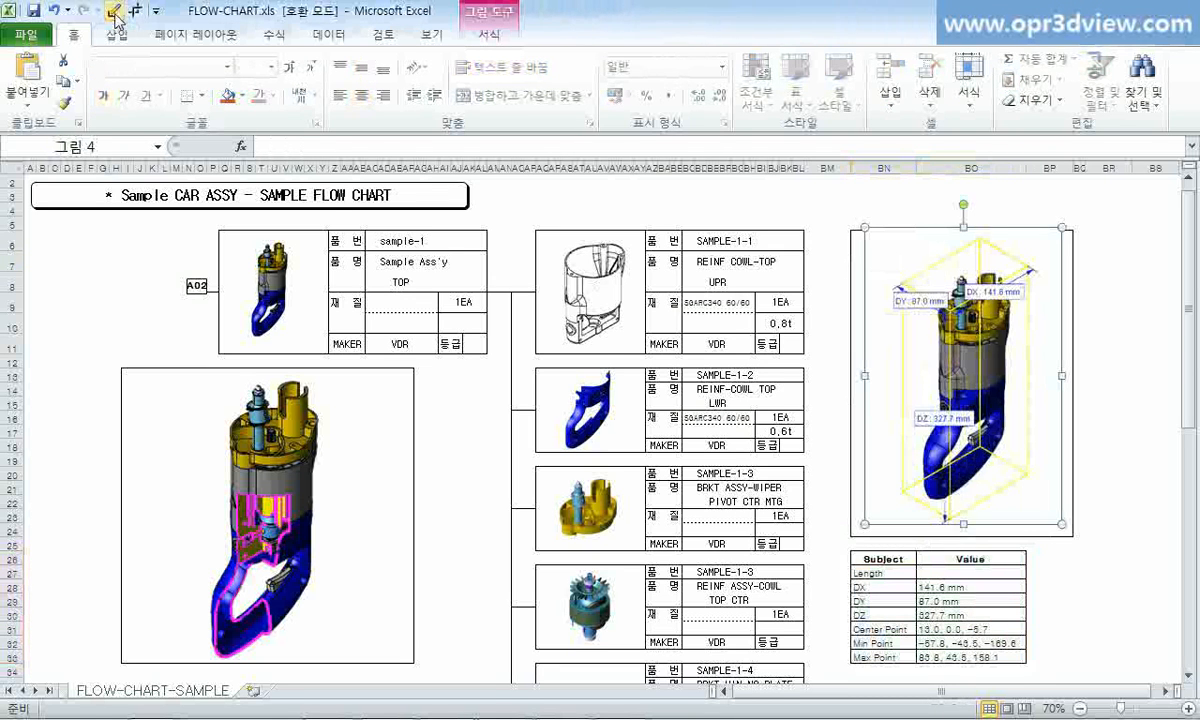
pyautogui.click(890, 197)
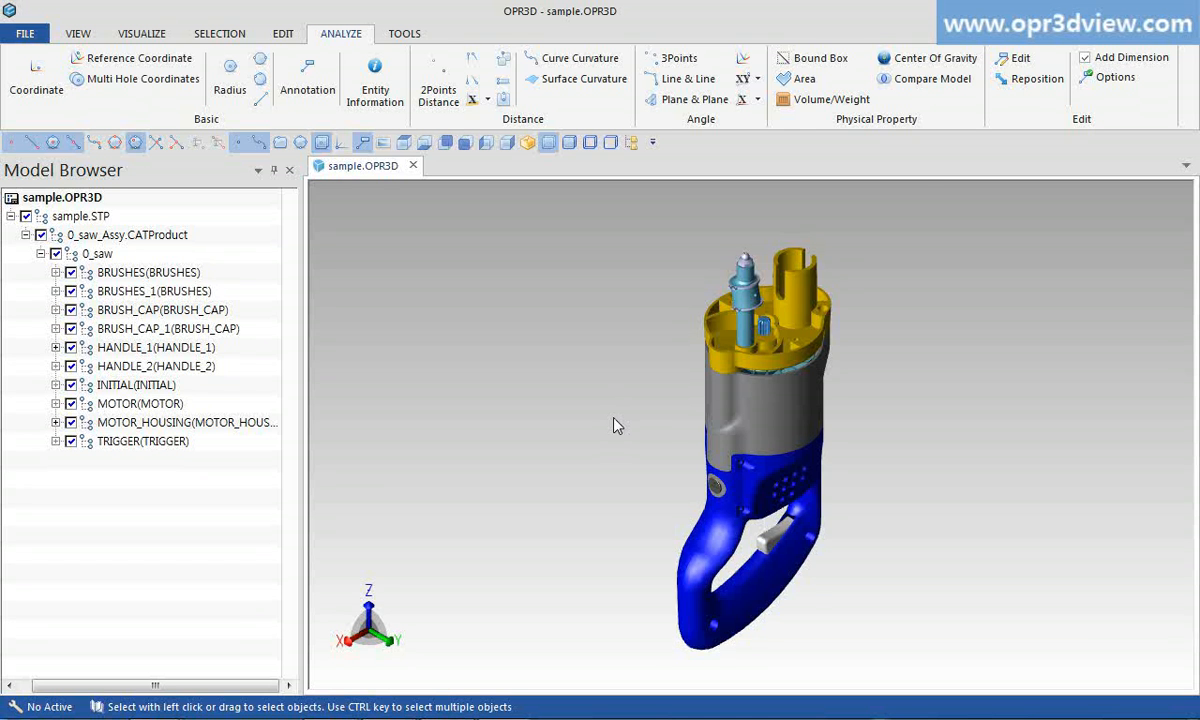
# Compute the volume and weight of HANDLE_1 with face thickness 1 and ABS material, placing the label beside the handle.
pyautogui.click(829, 99)
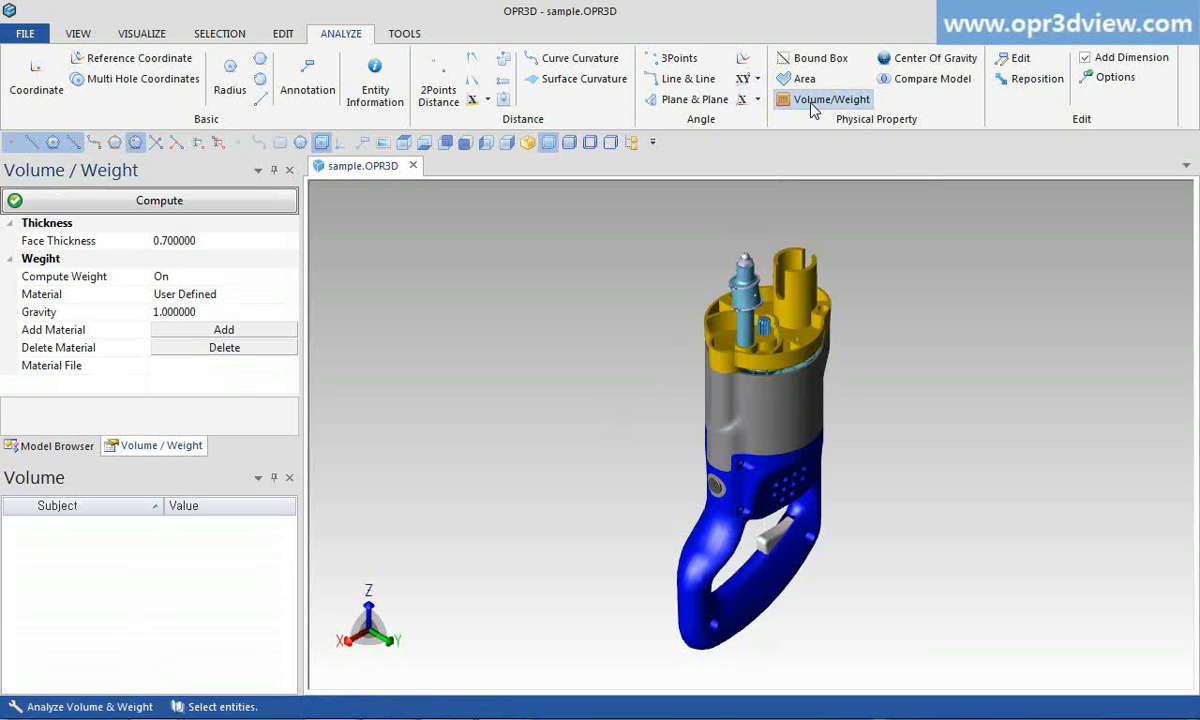
pyautogui.click(735, 522)
pyautogui.click(117, 242)
pyautogui.write('1')
pyautogui.click(289, 296)
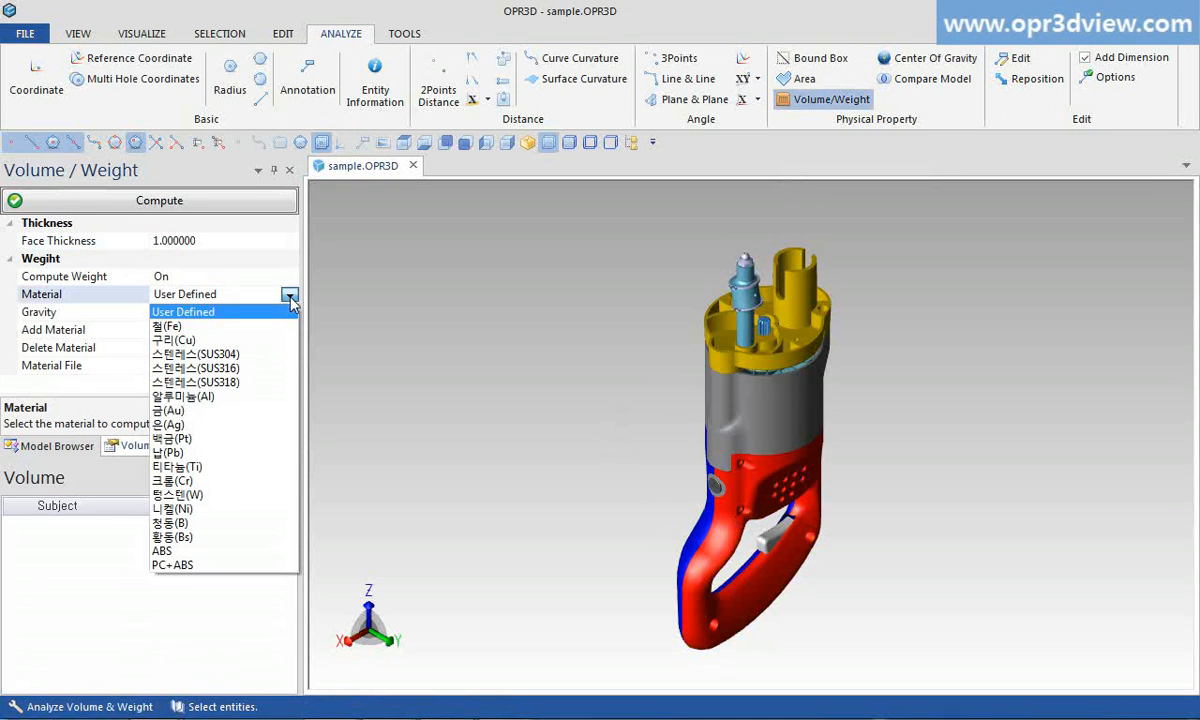
pyautogui.click(230, 551)
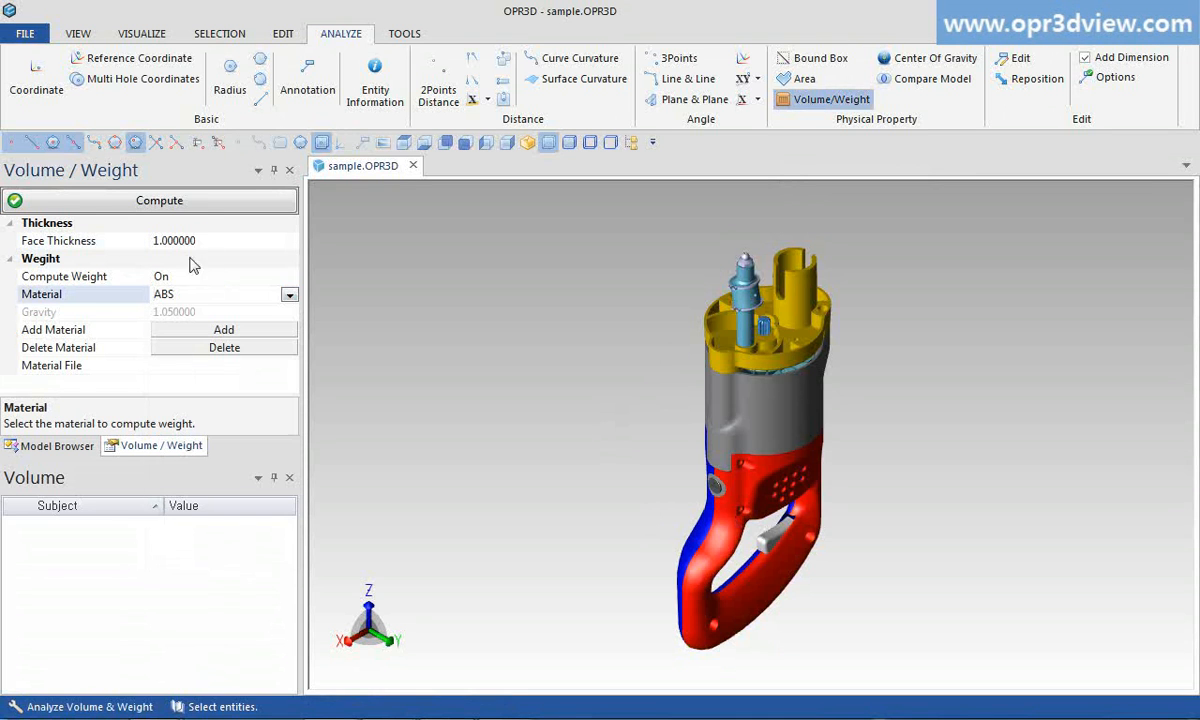
pyautogui.click(200, 208)
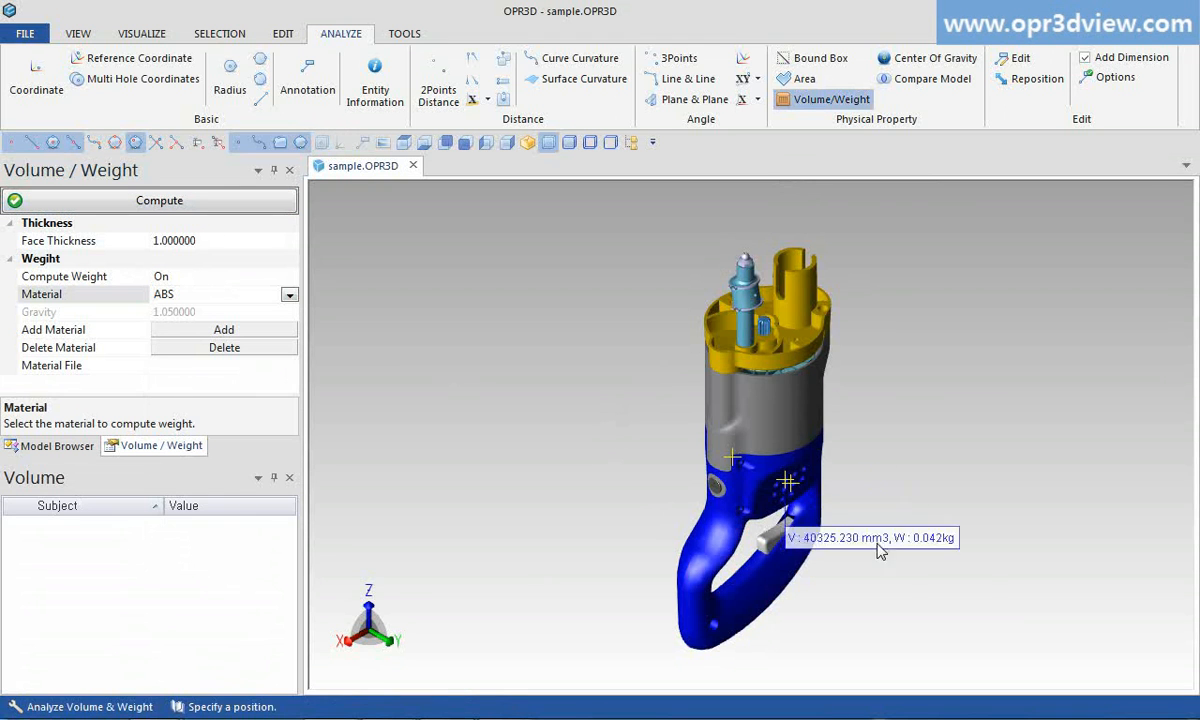
pyautogui.click(920, 594)
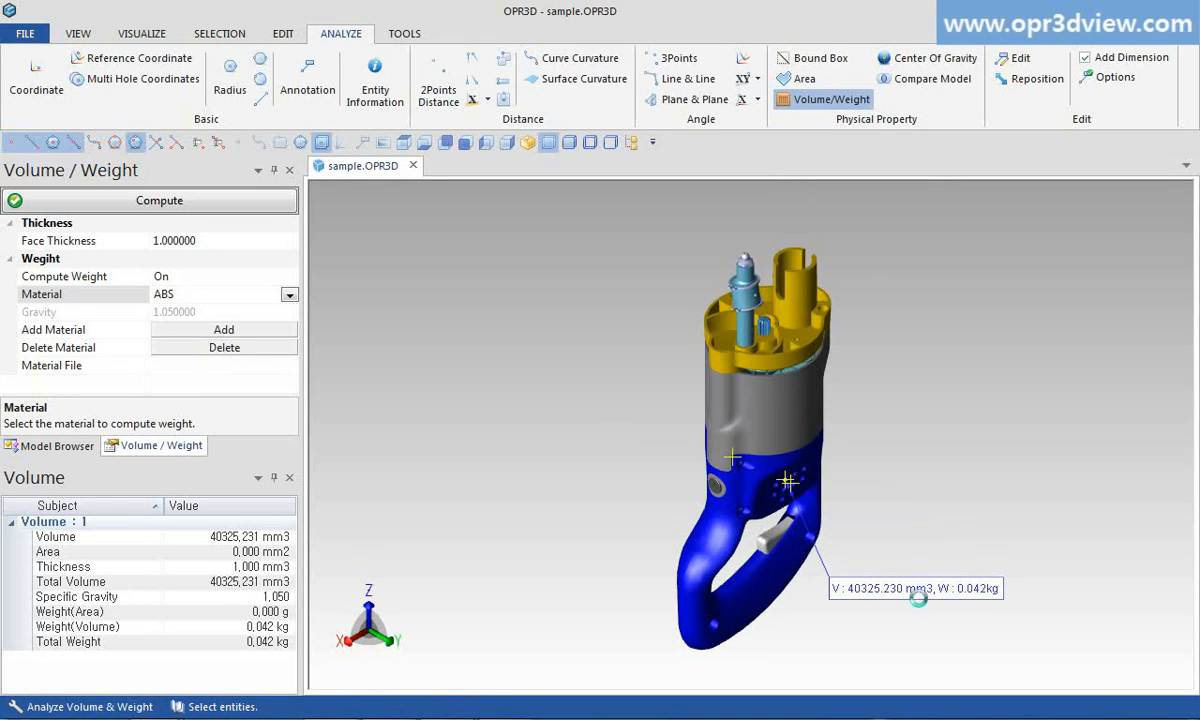
# Analyze the center of gravity of HANDLE_1 and place its label below the volume and weight label.
pyautogui.click(900, 60)
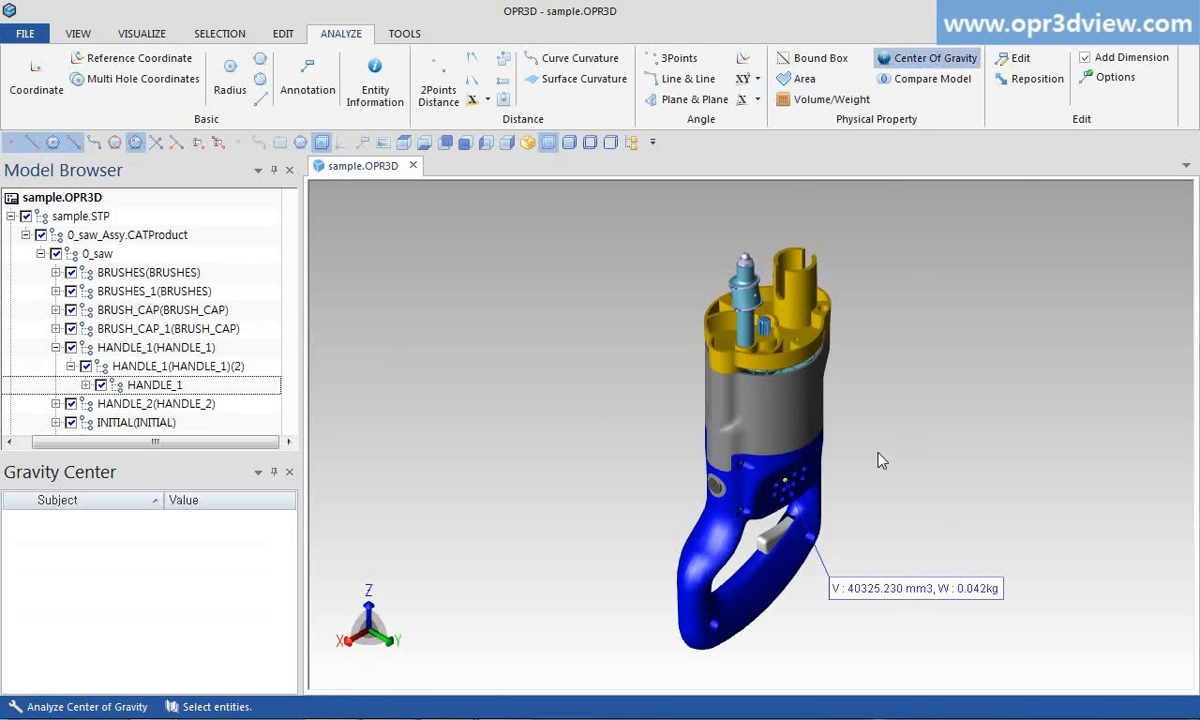
pyautogui.click(790, 485)
pyautogui.rightClick(791, 486)
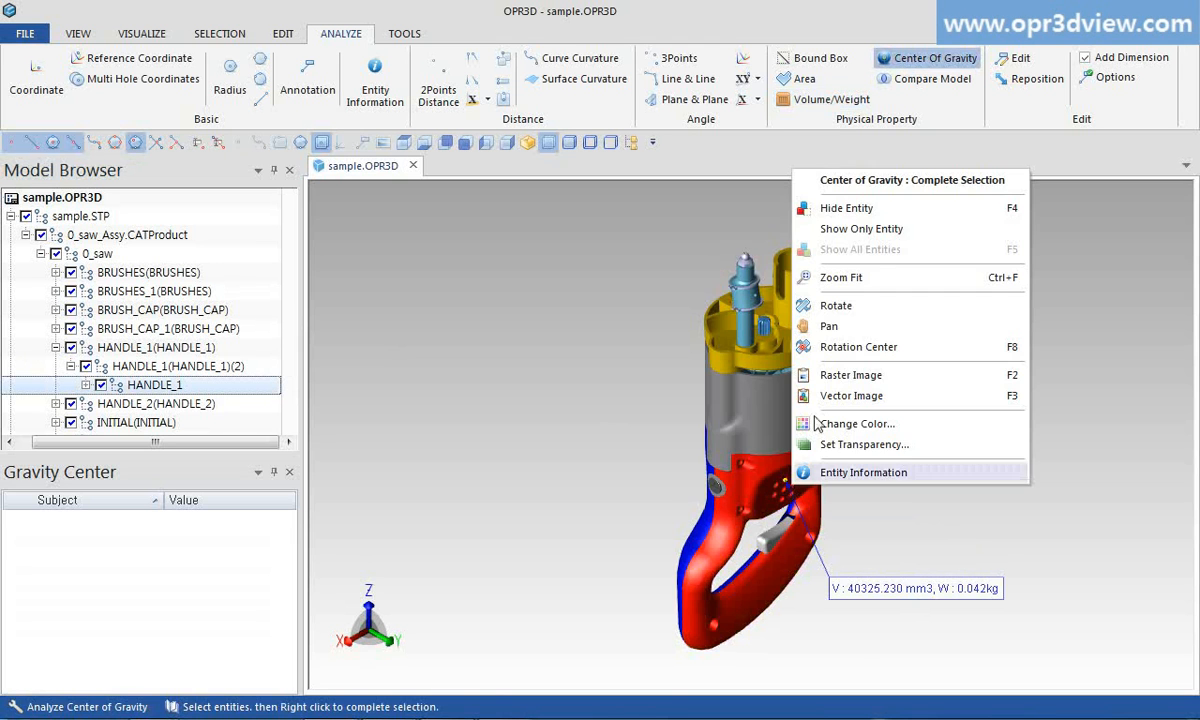
pyautogui.click(863, 184)
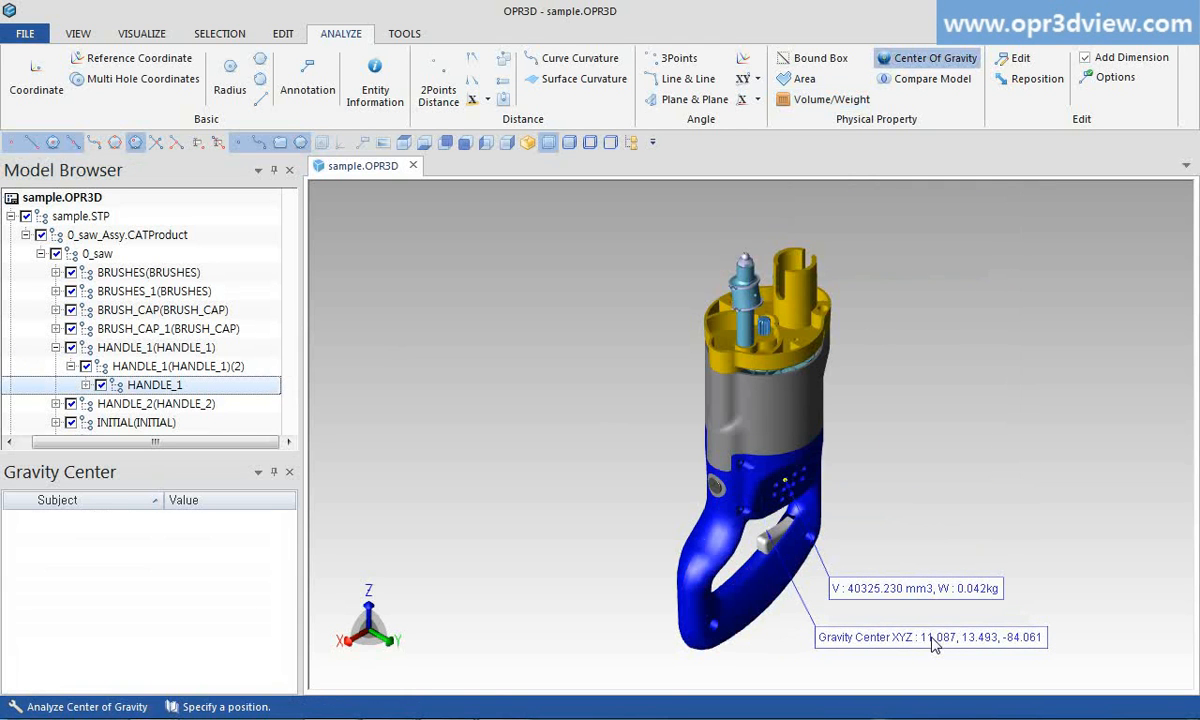
pyautogui.click(934, 645)
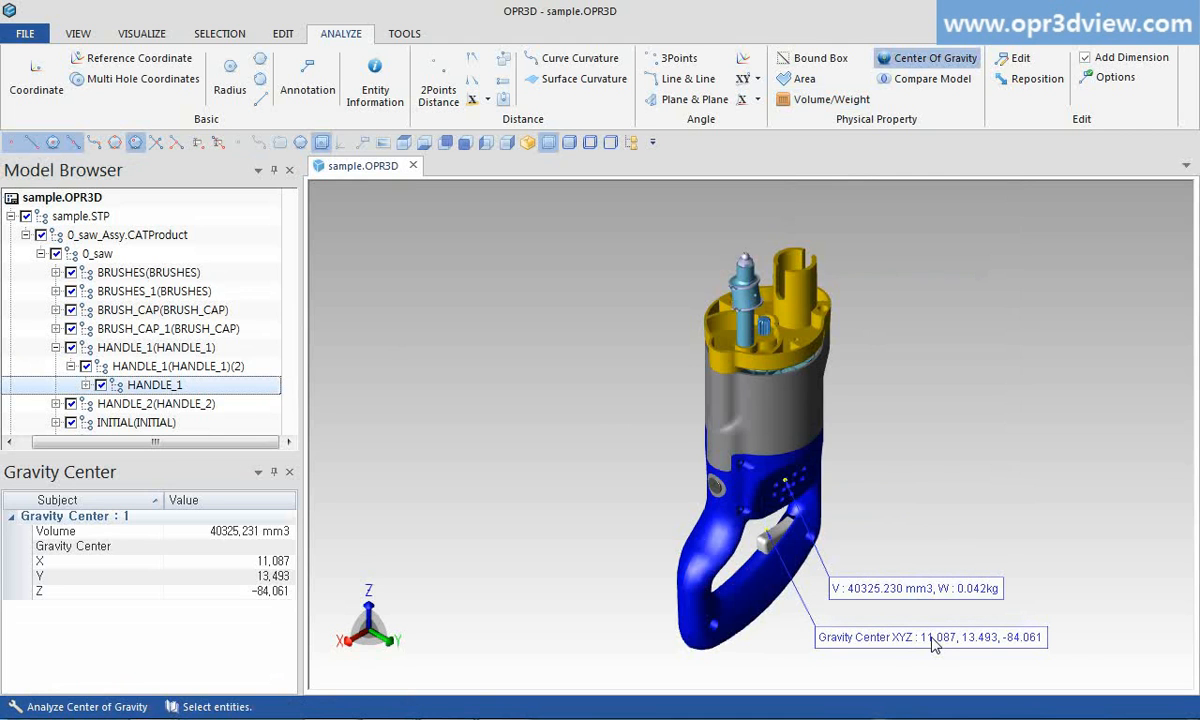
pyautogui.press('Escape')
# Isolate the yellow MOTOR_ENDPLATE part so that only it is shown.
pyautogui.click(806, 298)
pyautogui.rightClick(806, 298)
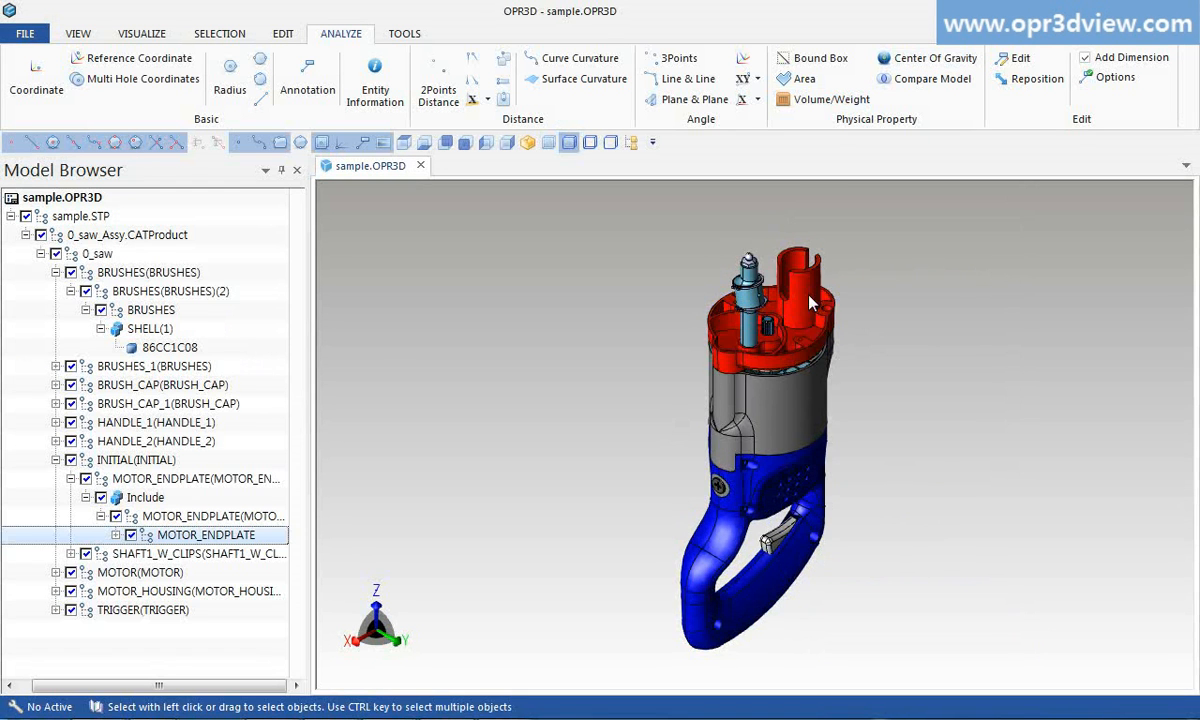
pyautogui.click(830, 334)
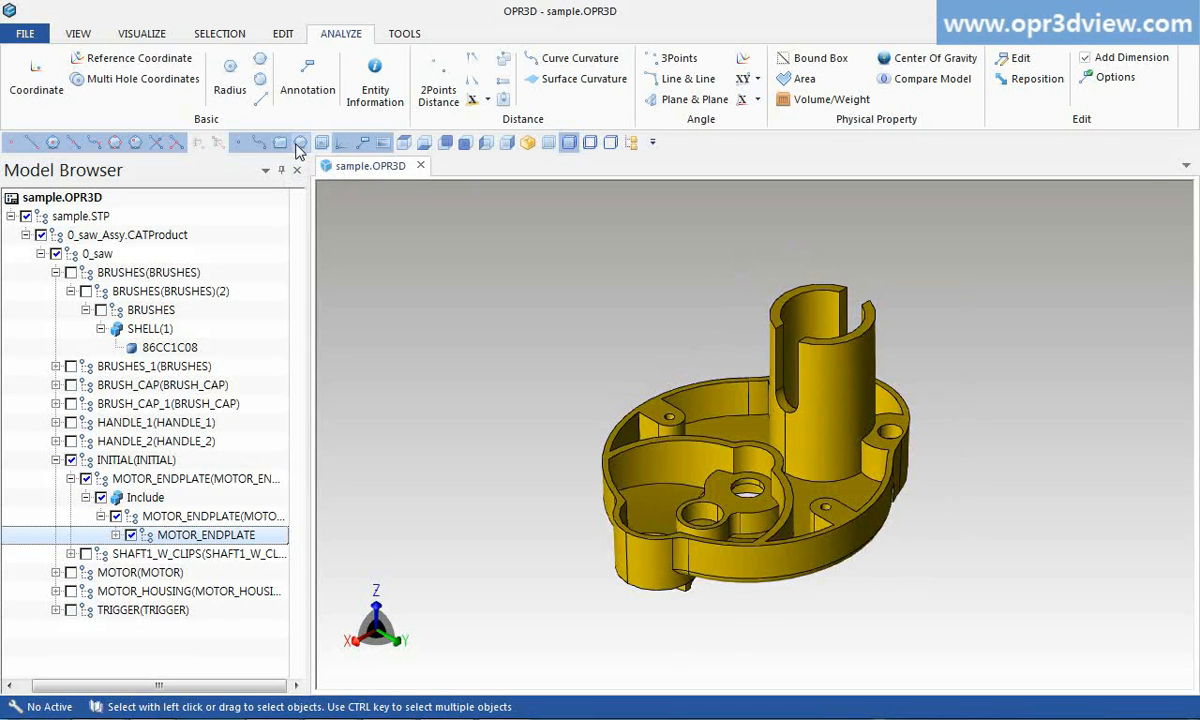
# Analyze the XYZ coordinates of the round boss beside the central hole and the small rim hole near the tube, placing each label outside the part.
pyautogui.click(40, 80)
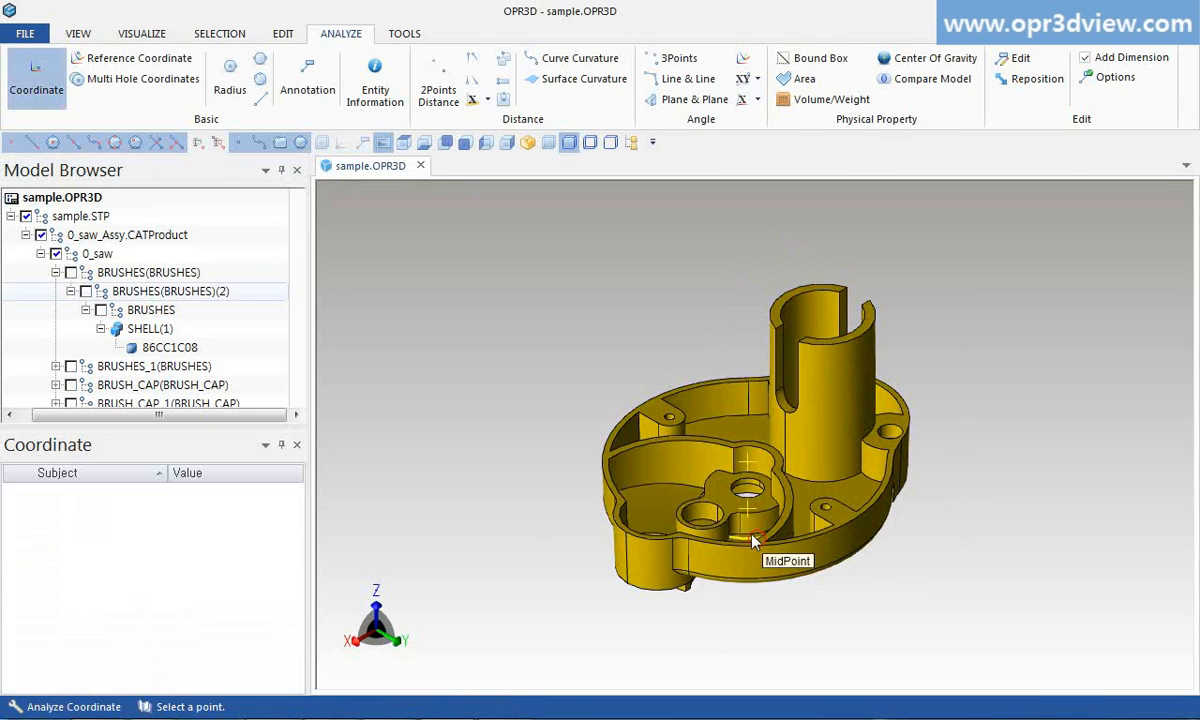
pyautogui.click(707, 516)
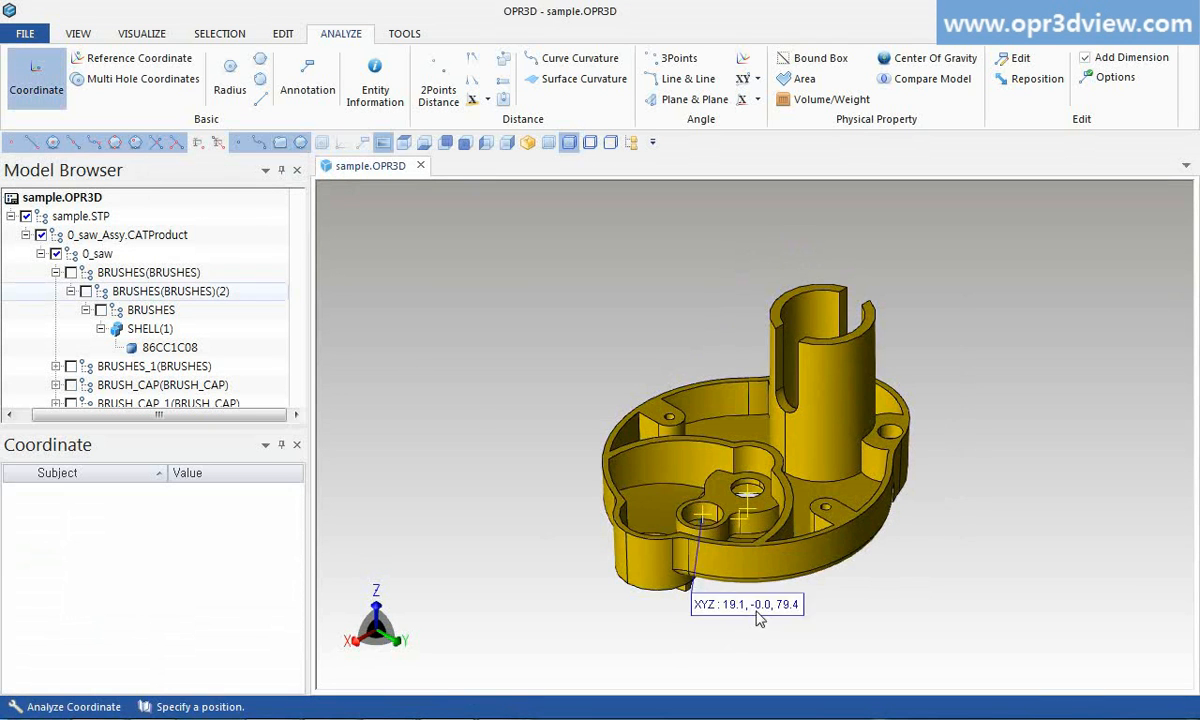
pyautogui.click(821, 640)
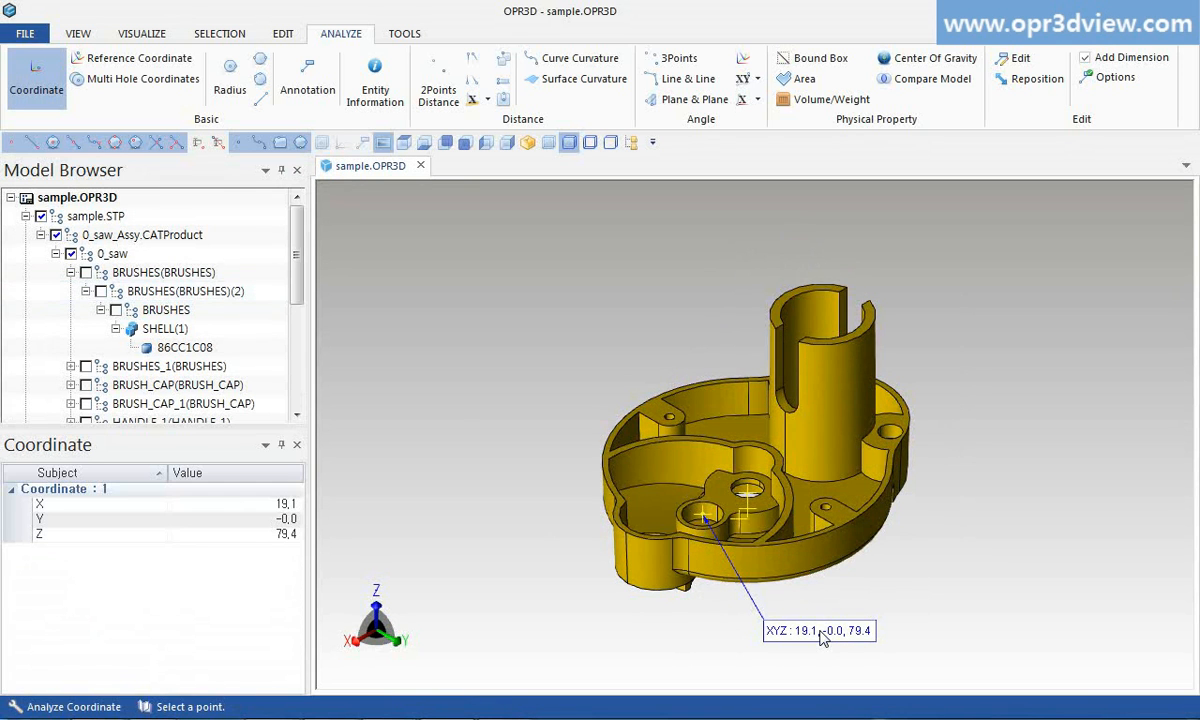
pyautogui.click(893, 436)
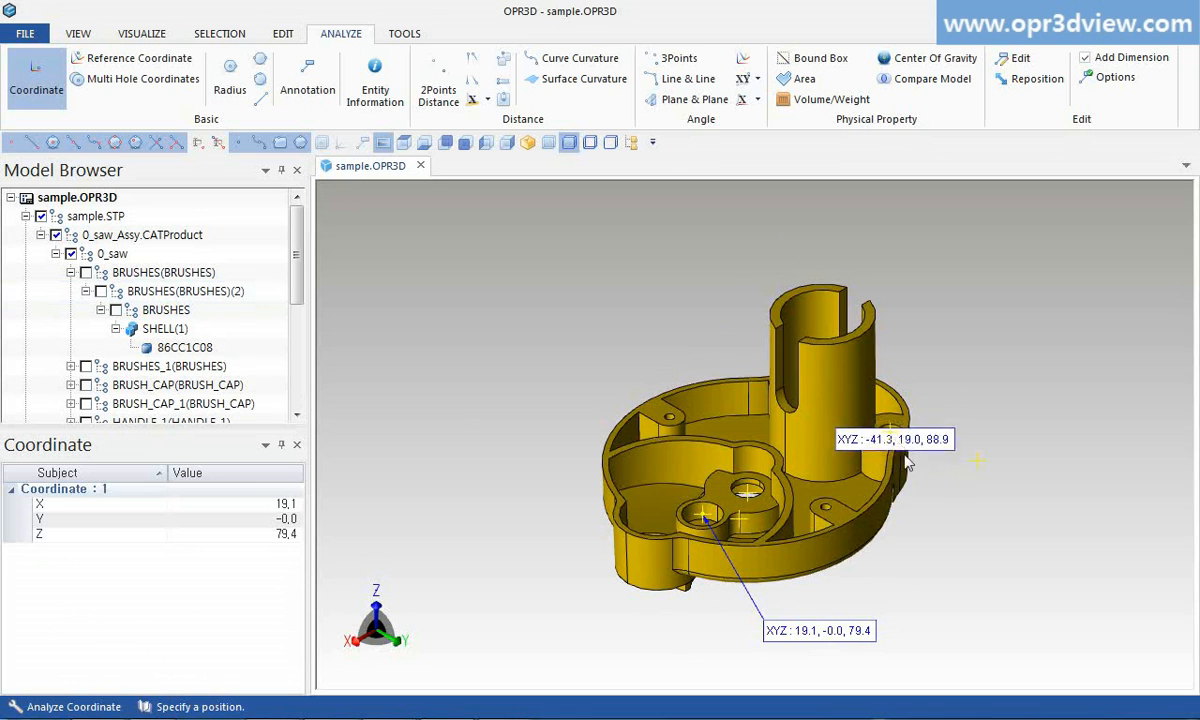
pyautogui.click(1002, 516)
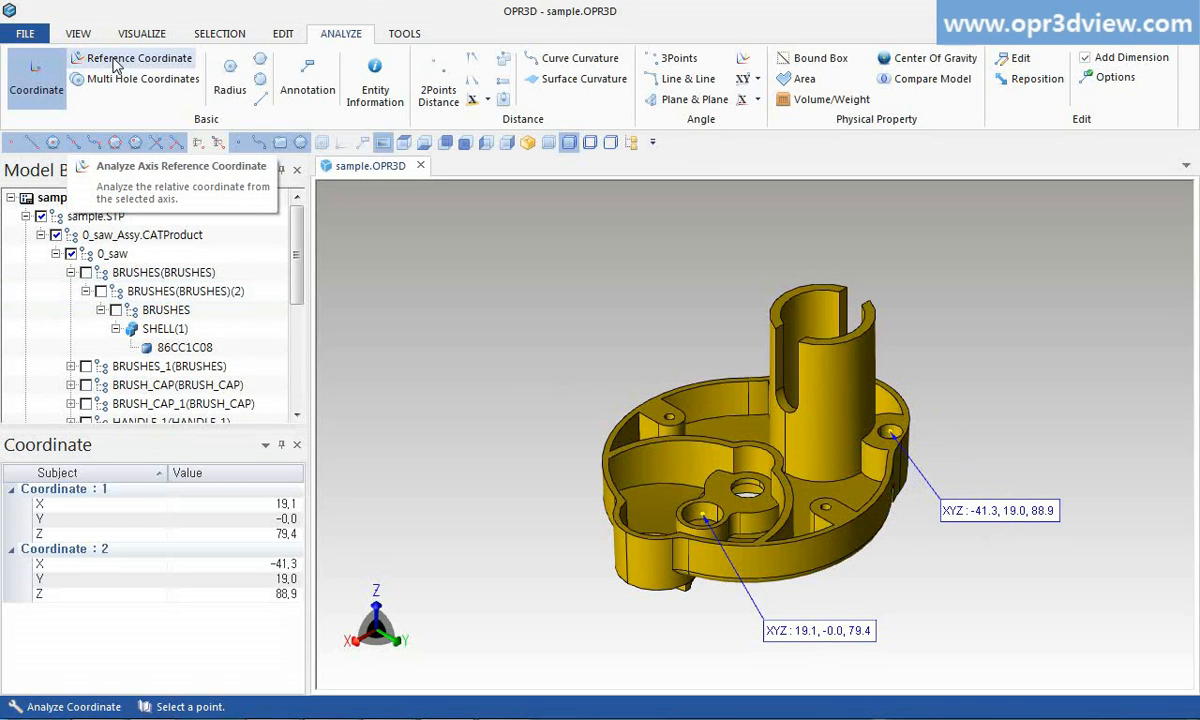
# Create a 3Points axis with its origin at the center of the round boss beside the endplate's central hole.
pyautogui.click(405, 34)
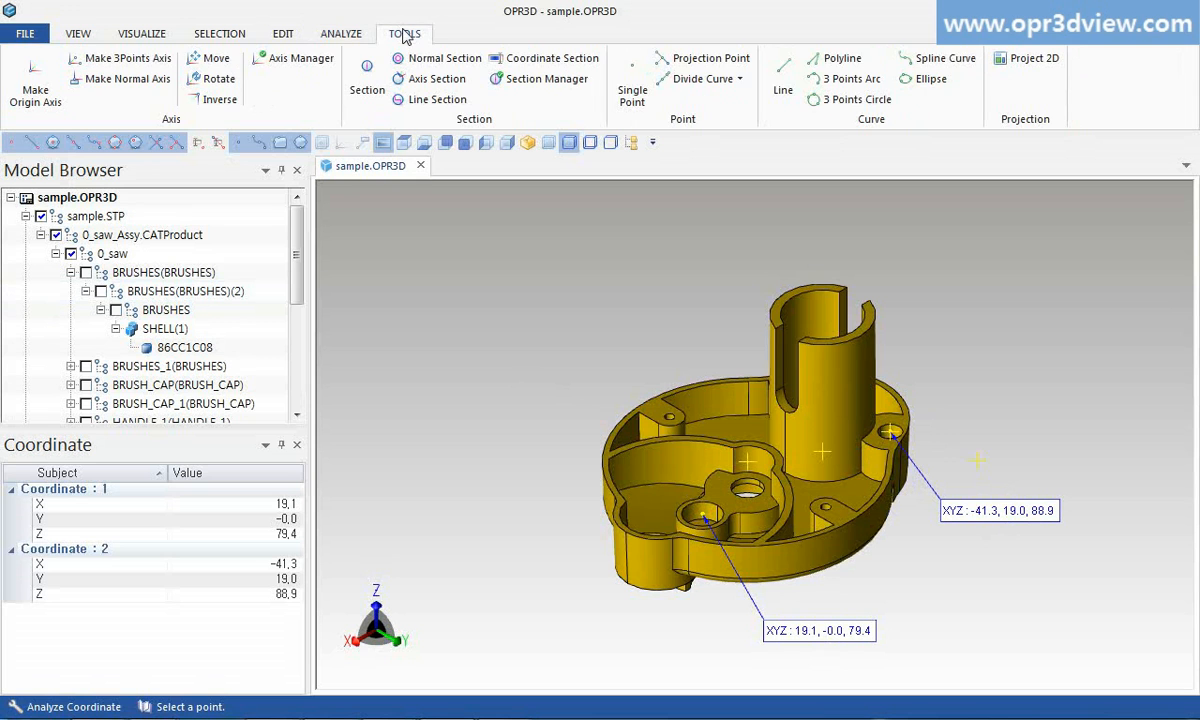
pyautogui.click(154, 65)
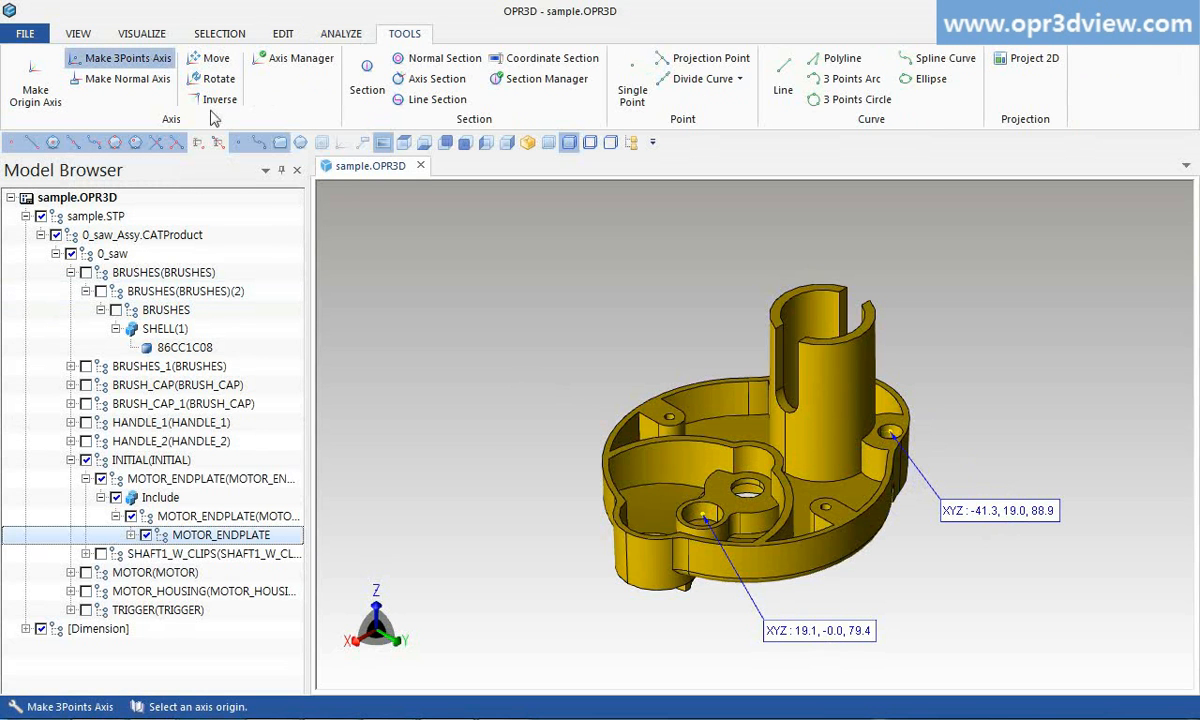
pyautogui.click(703, 518)
pyautogui.click(710, 510)
pyautogui.click(719, 515)
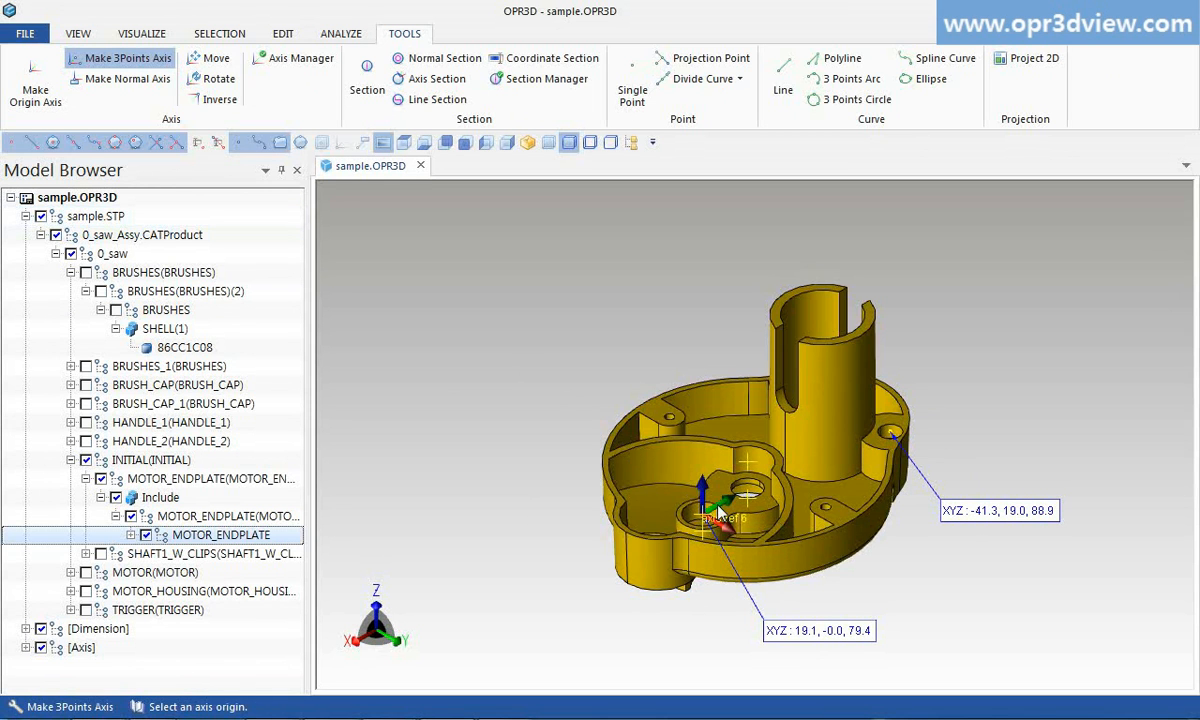
# Analyze reference coordinates from the boss axis for the boss center and the small rim hole, placing each label below its coordinate label.
pyautogui.click(341, 33)
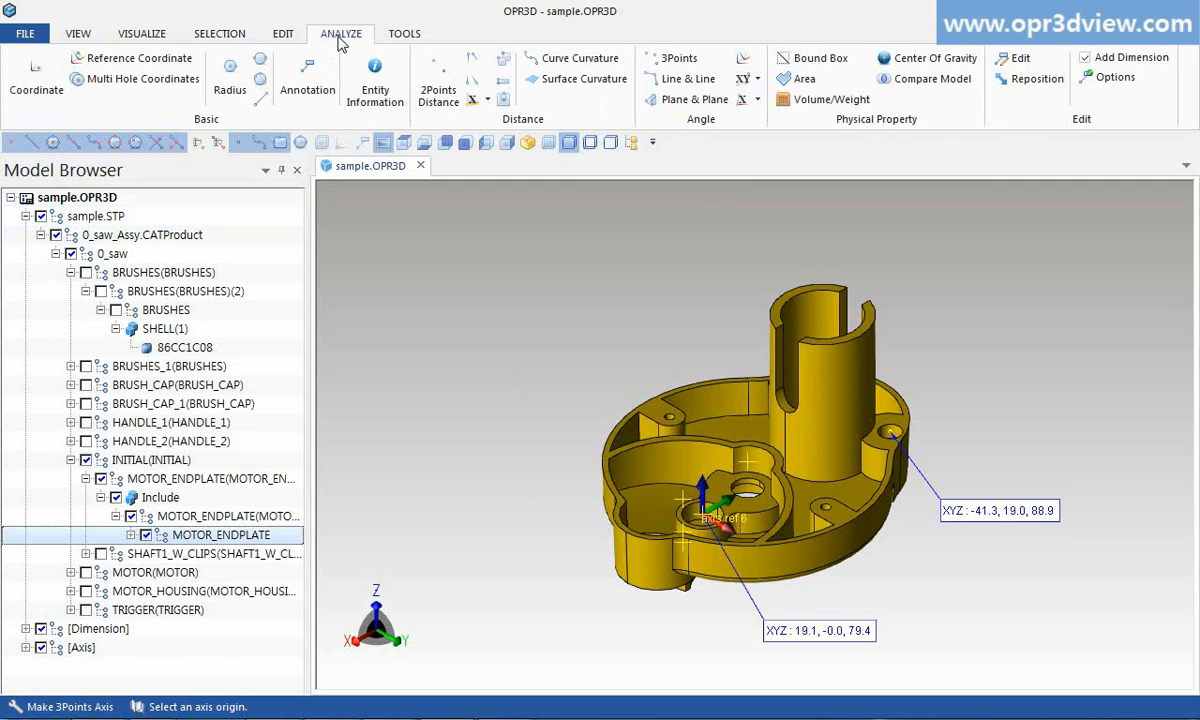
pyautogui.click(172, 60)
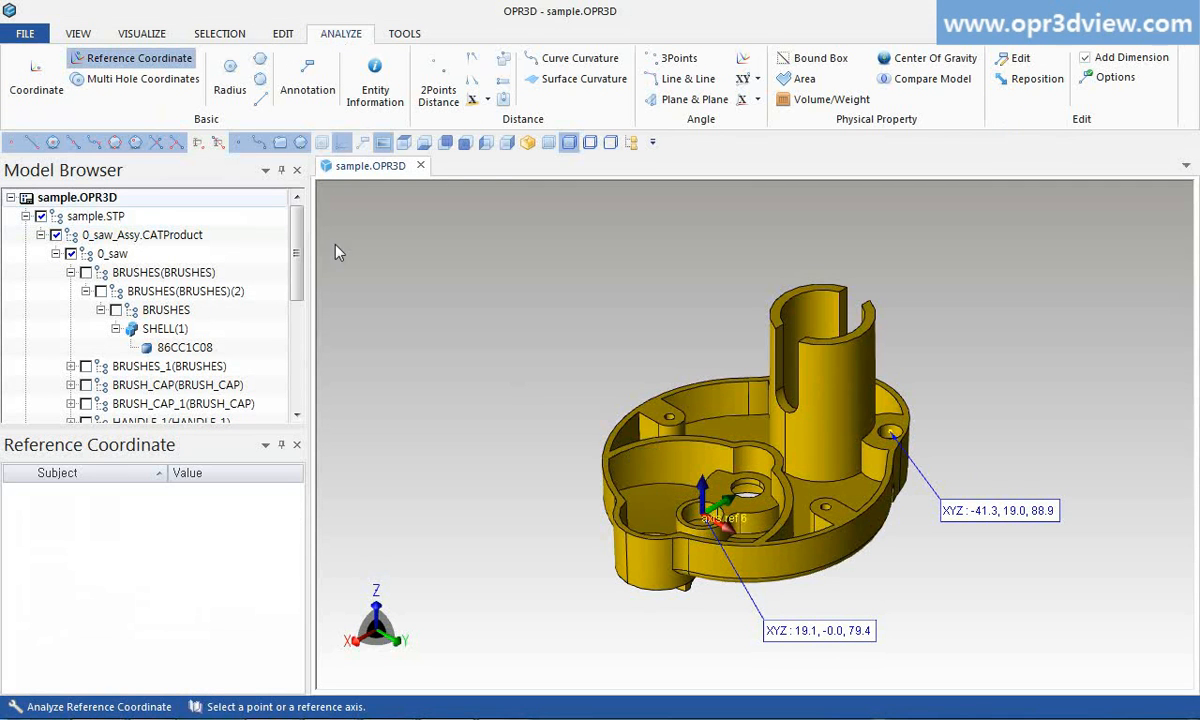
pyautogui.click(707, 519)
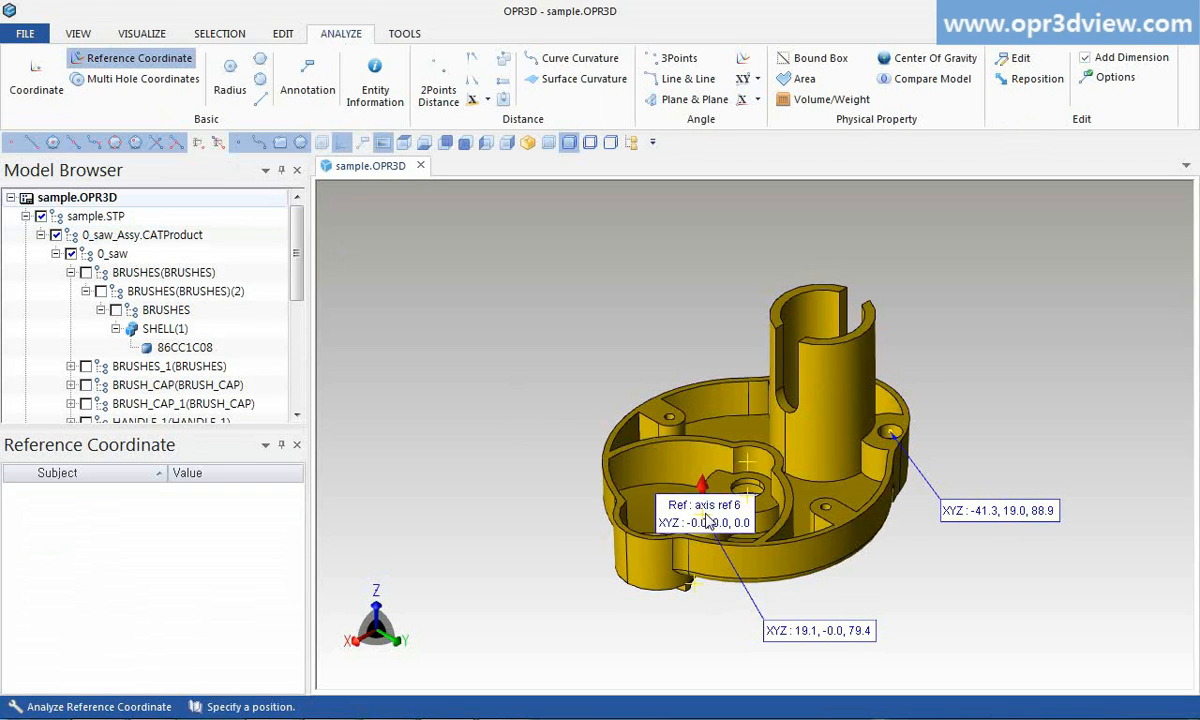
pyautogui.click(815, 675)
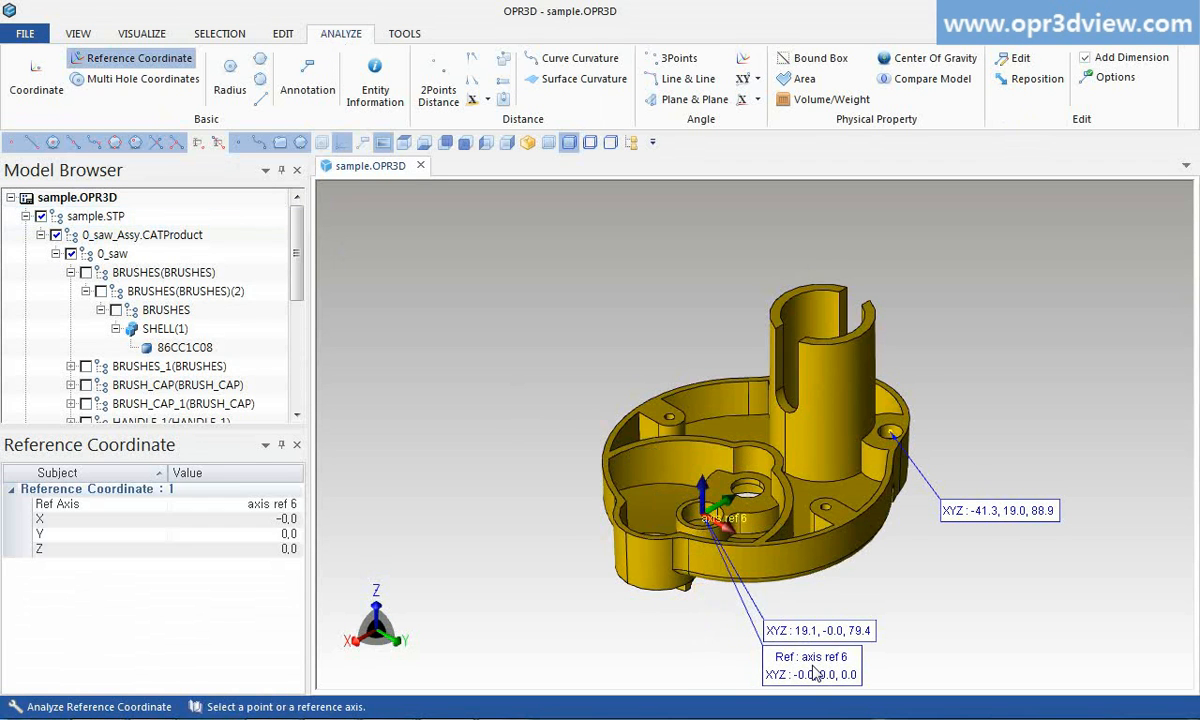
pyautogui.click(892, 436)
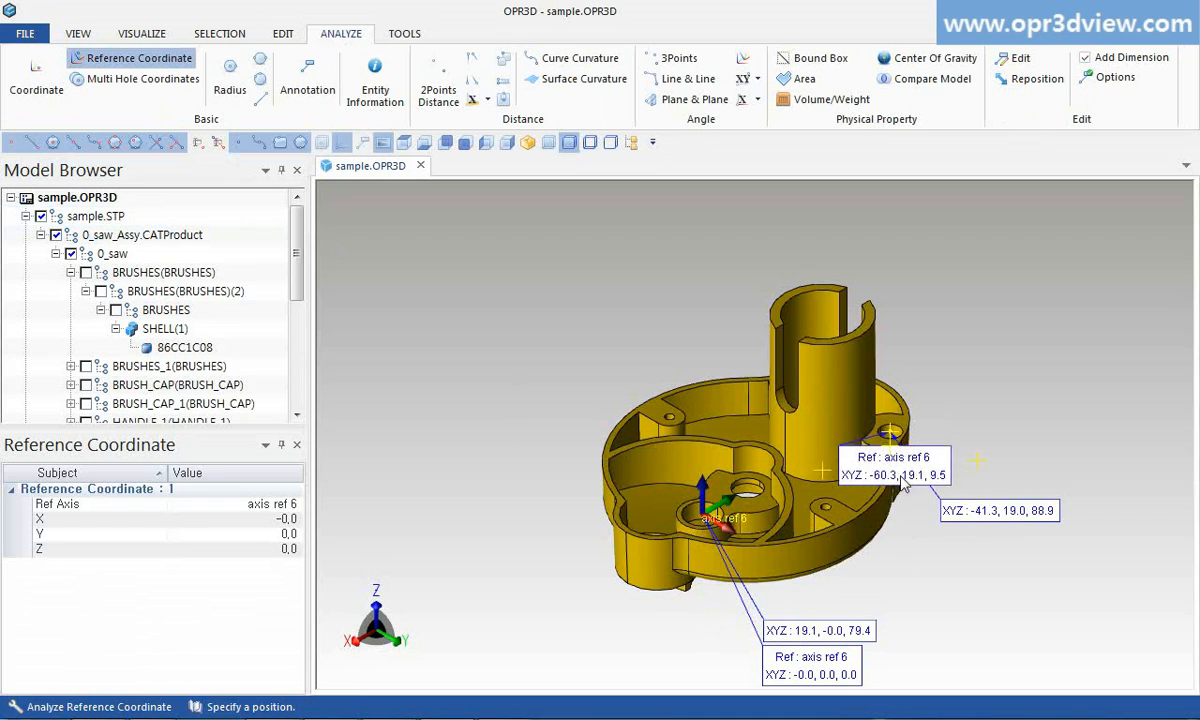
pyautogui.click(1002, 556)
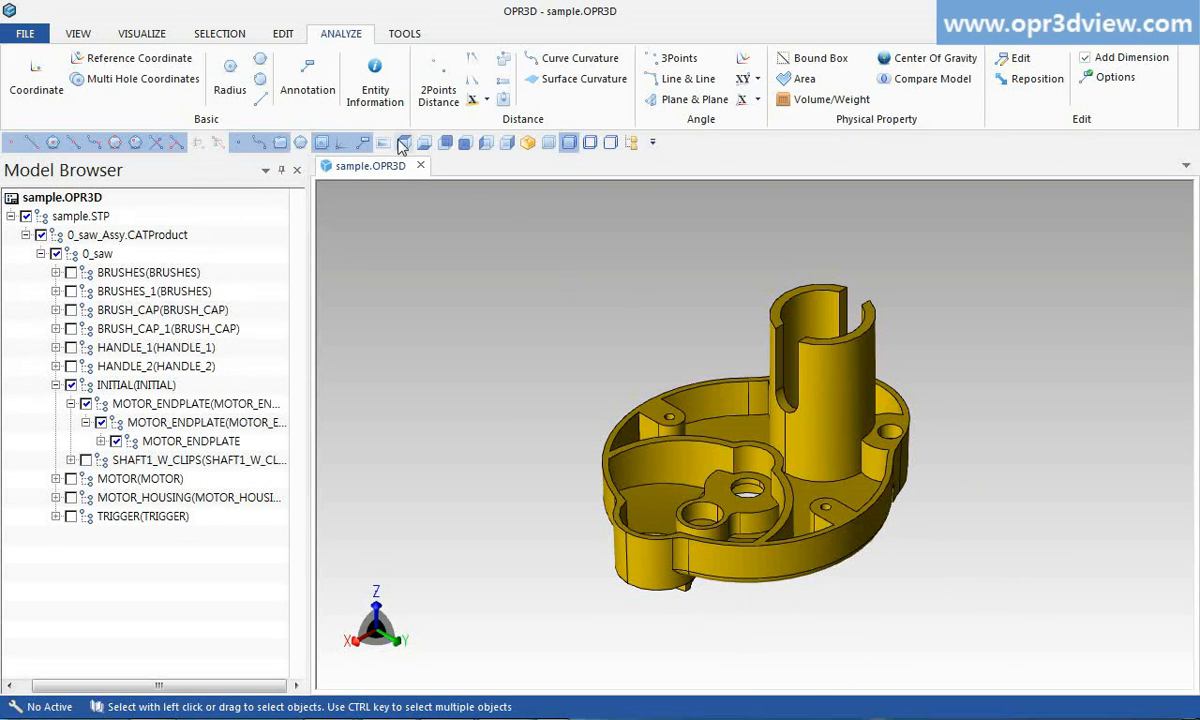
# In the top view, dimension the X distance between the lower-left rim hole and the bottom lug hole, placing it below the endplate.
pyautogui.click(412, 144)
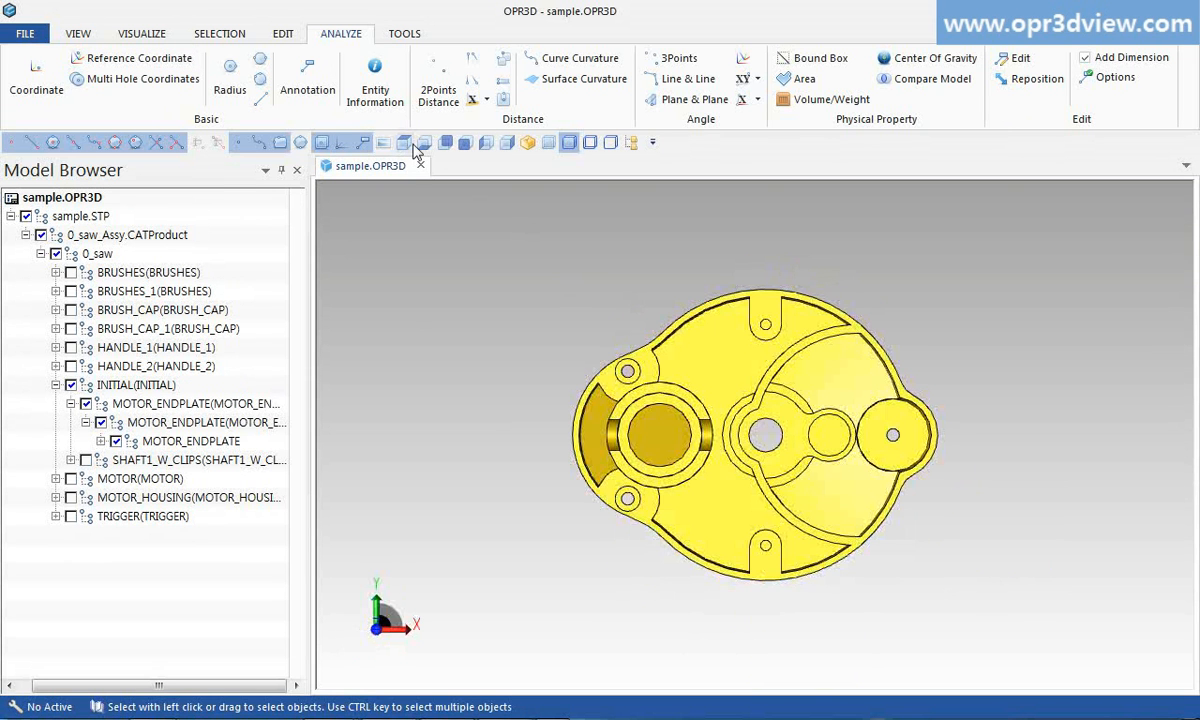
pyautogui.click(488, 100)
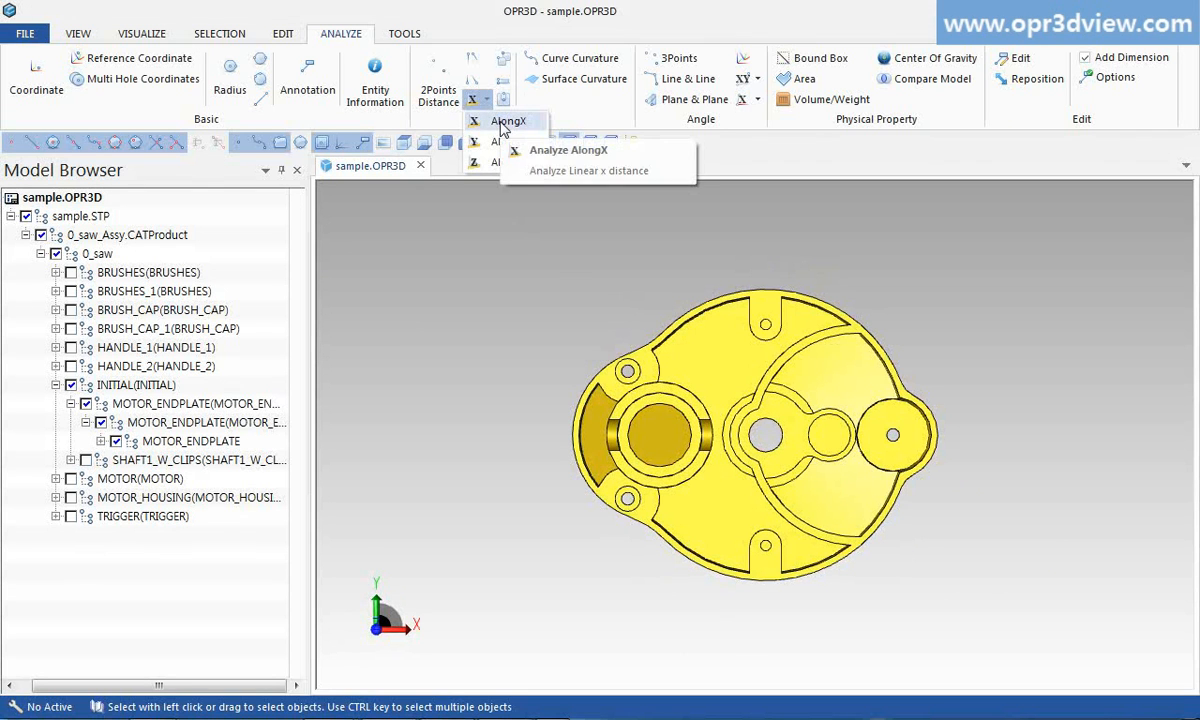
pyautogui.click(505, 121)
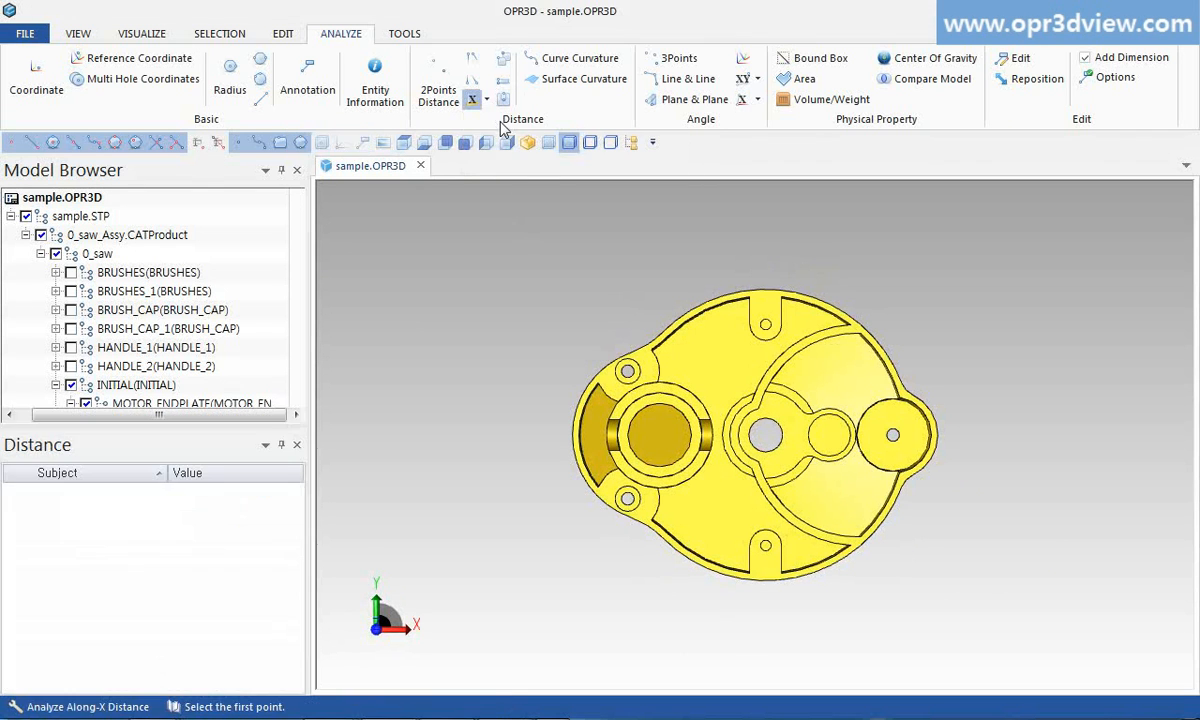
pyautogui.click(628, 499)
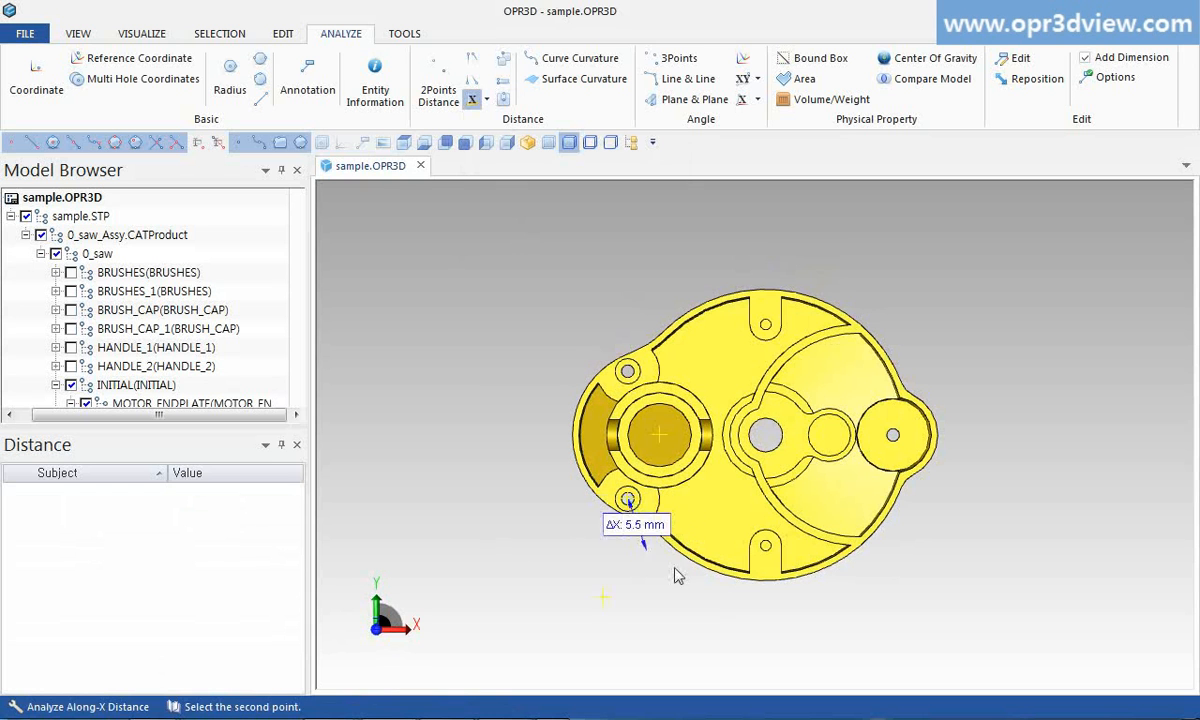
pyautogui.click(766, 548)
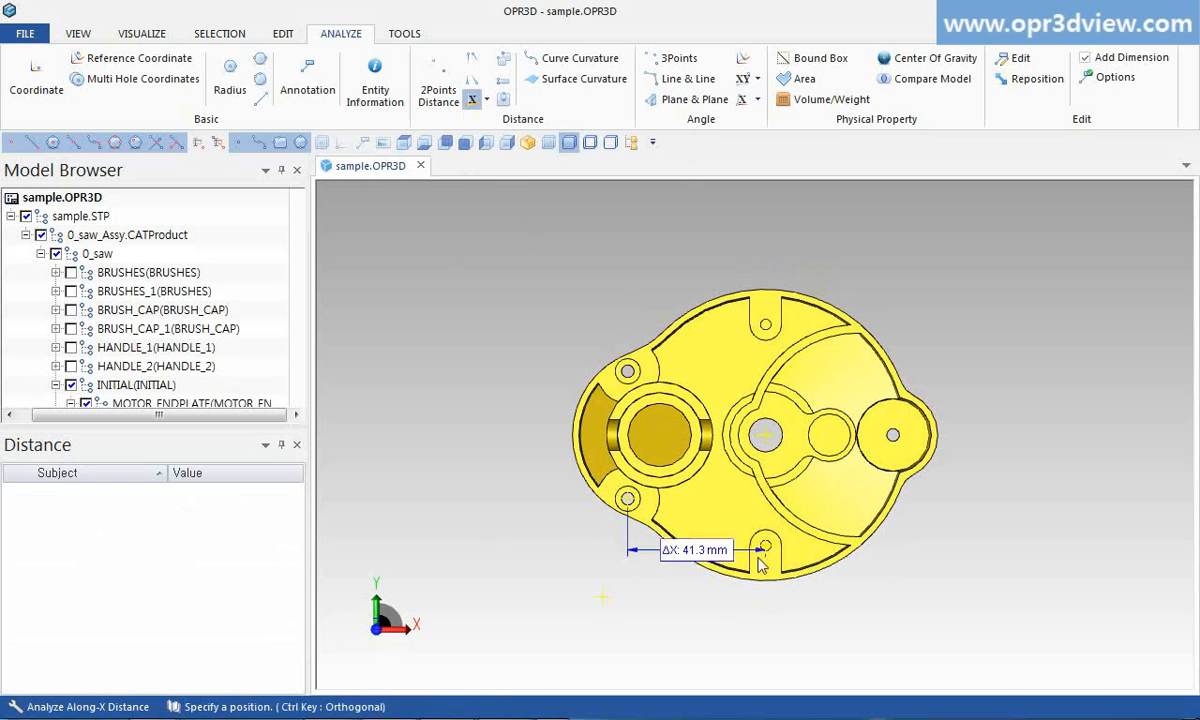
pyautogui.click(754, 634)
# Dimension the Y distance between the bottom lug hole and the lower-left rim hole, placing the label to the left of the endplate.
pyautogui.click(487, 101)
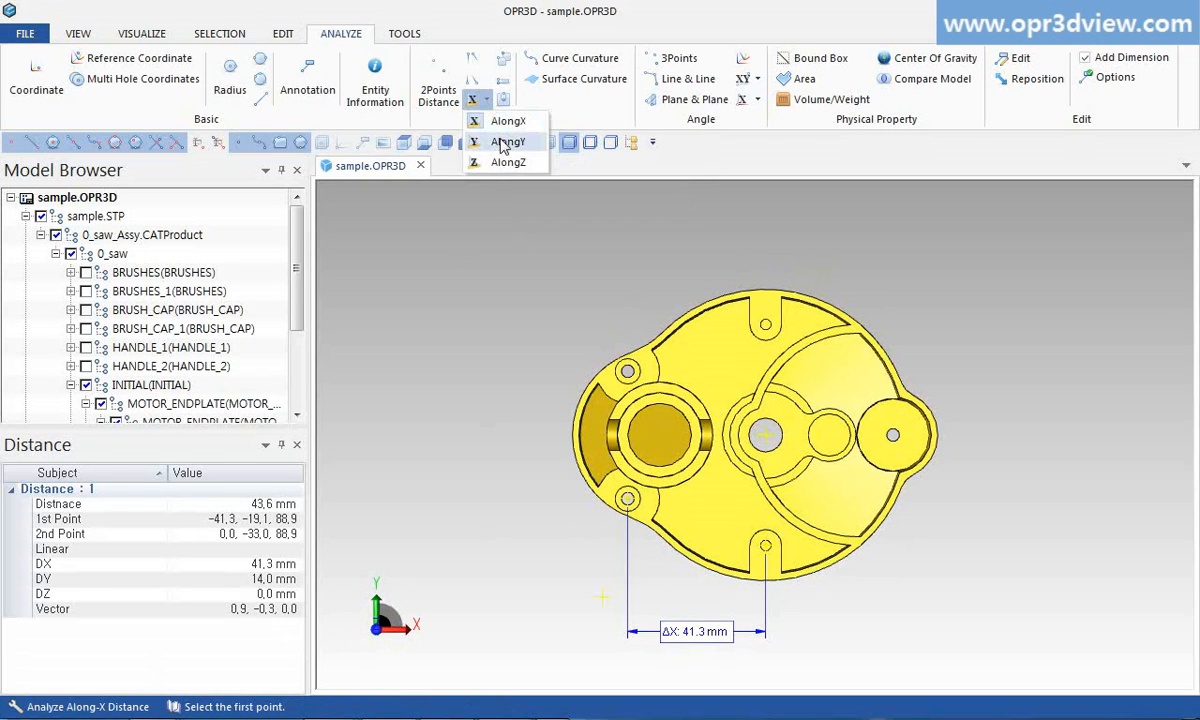
pyautogui.click(504, 144)
pyautogui.click(773, 550)
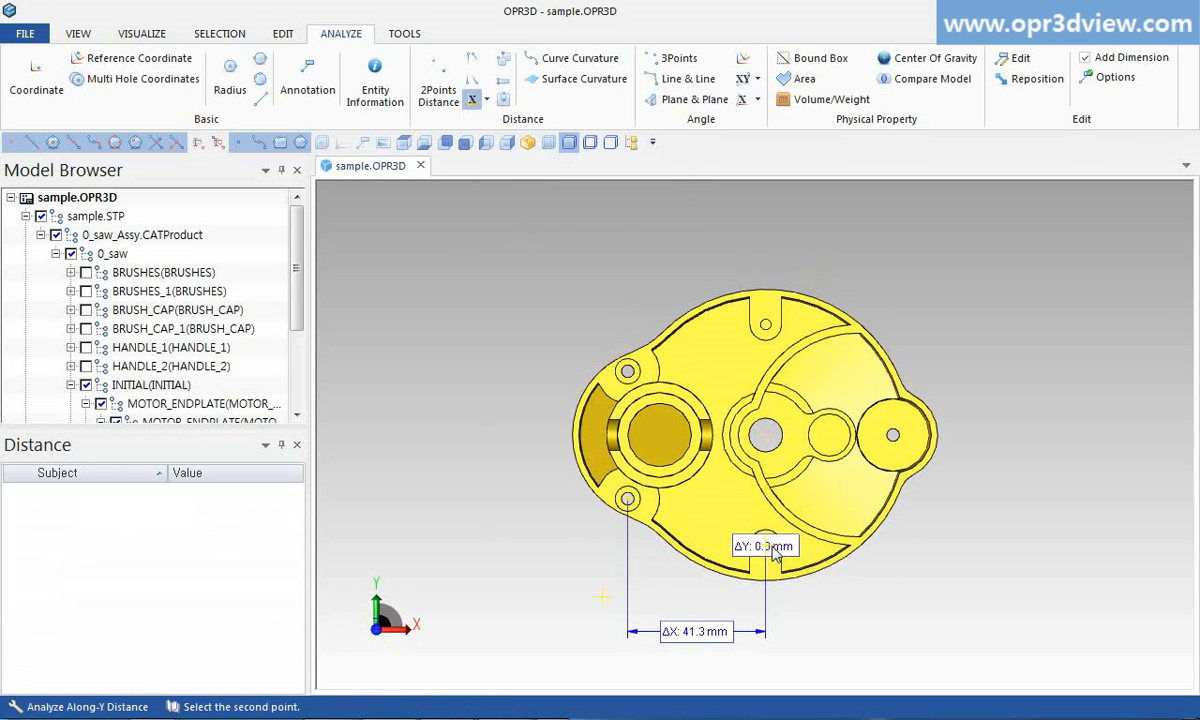
pyautogui.click(629, 498)
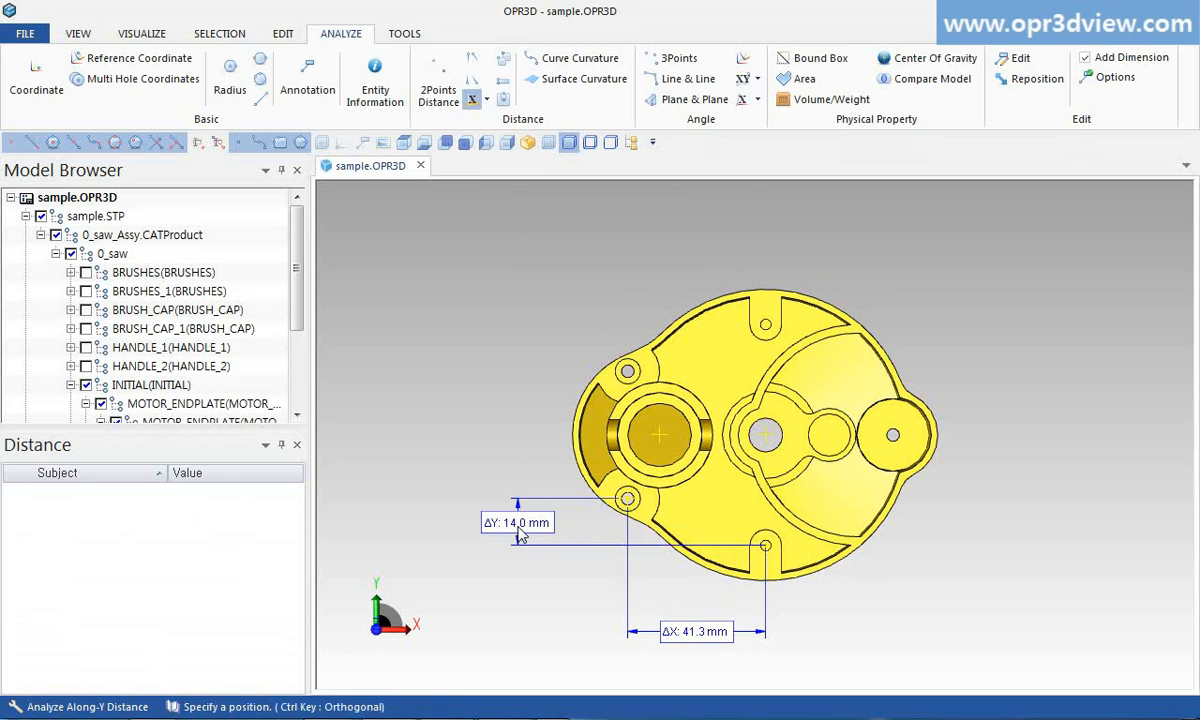
pyautogui.click(516, 527)
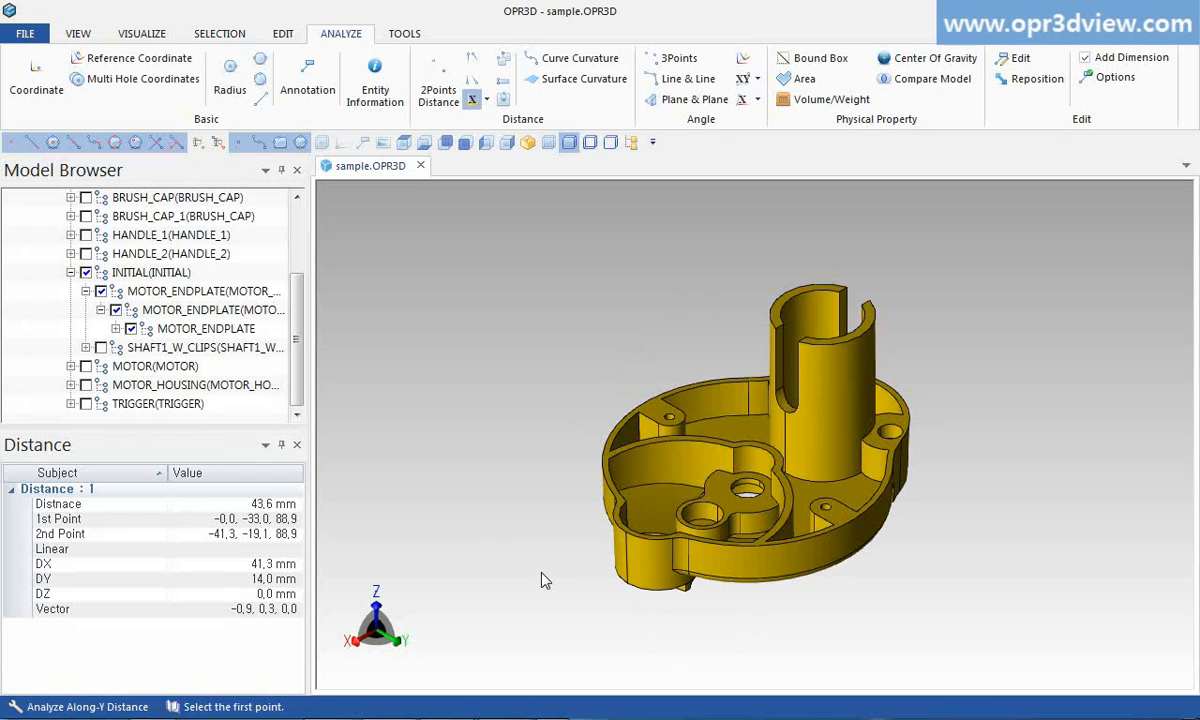
# Analyze the radius of the endplate's outer rim arc and the diameter of the small rim hole near the tube.
pyautogui.click(229, 82)
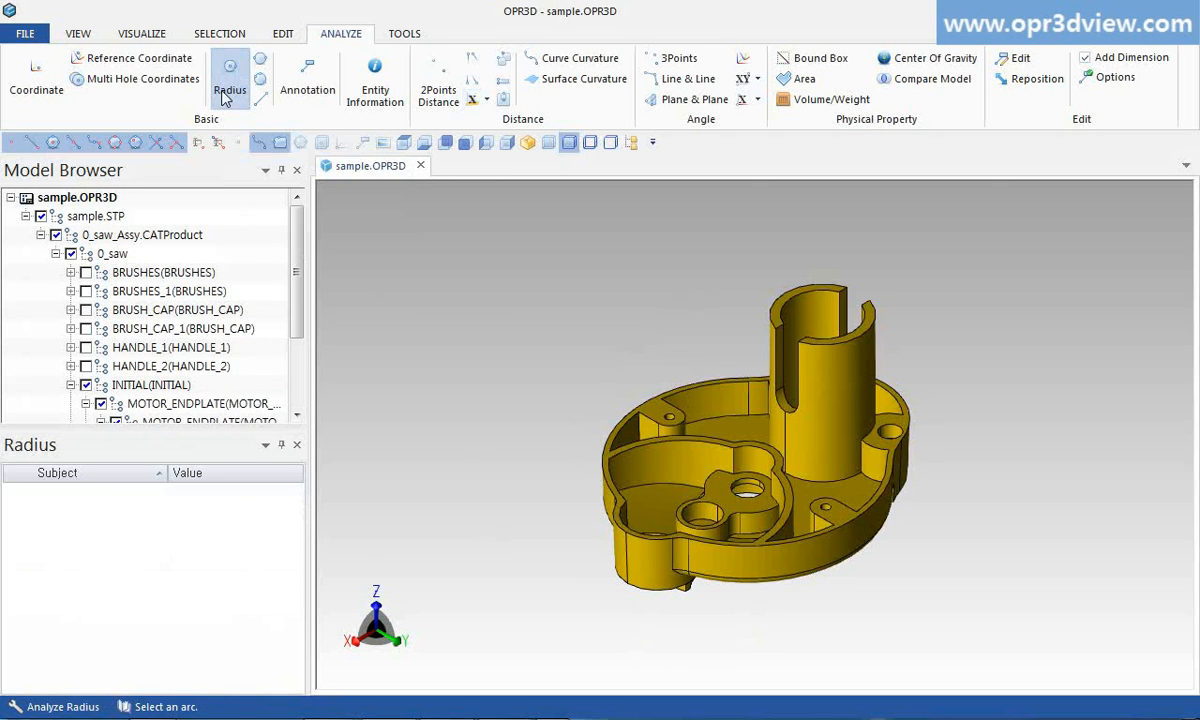
pyautogui.click(806, 546)
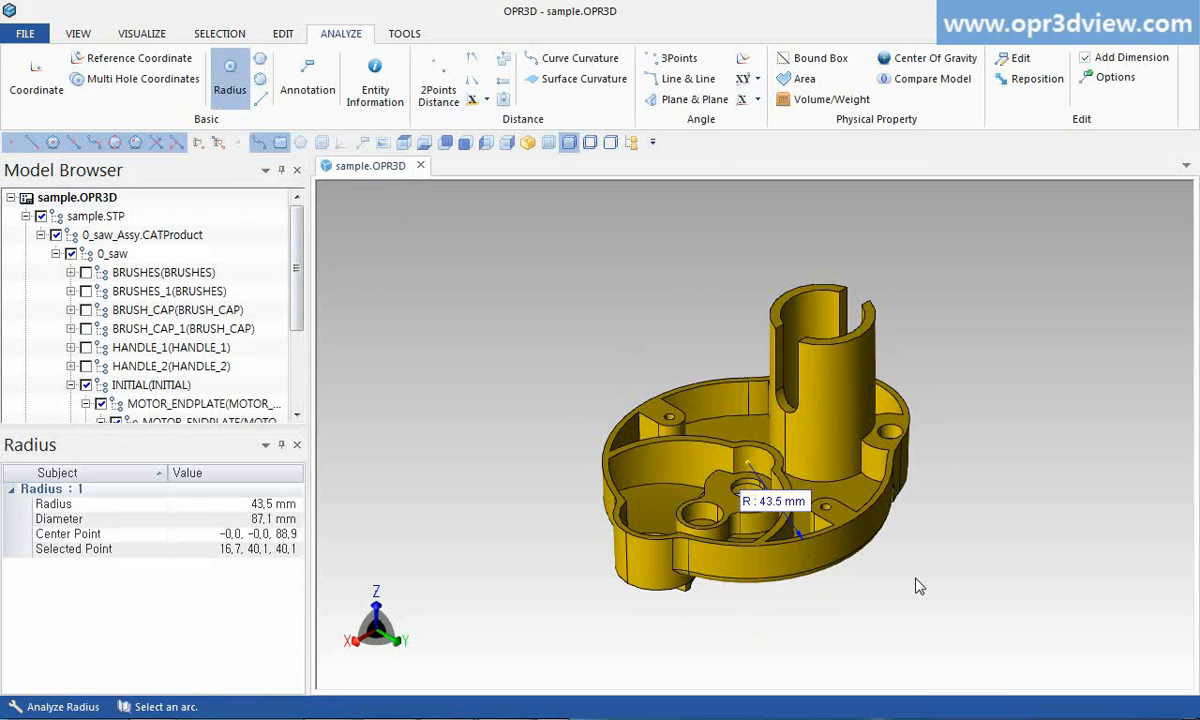
pyautogui.click(260, 58)
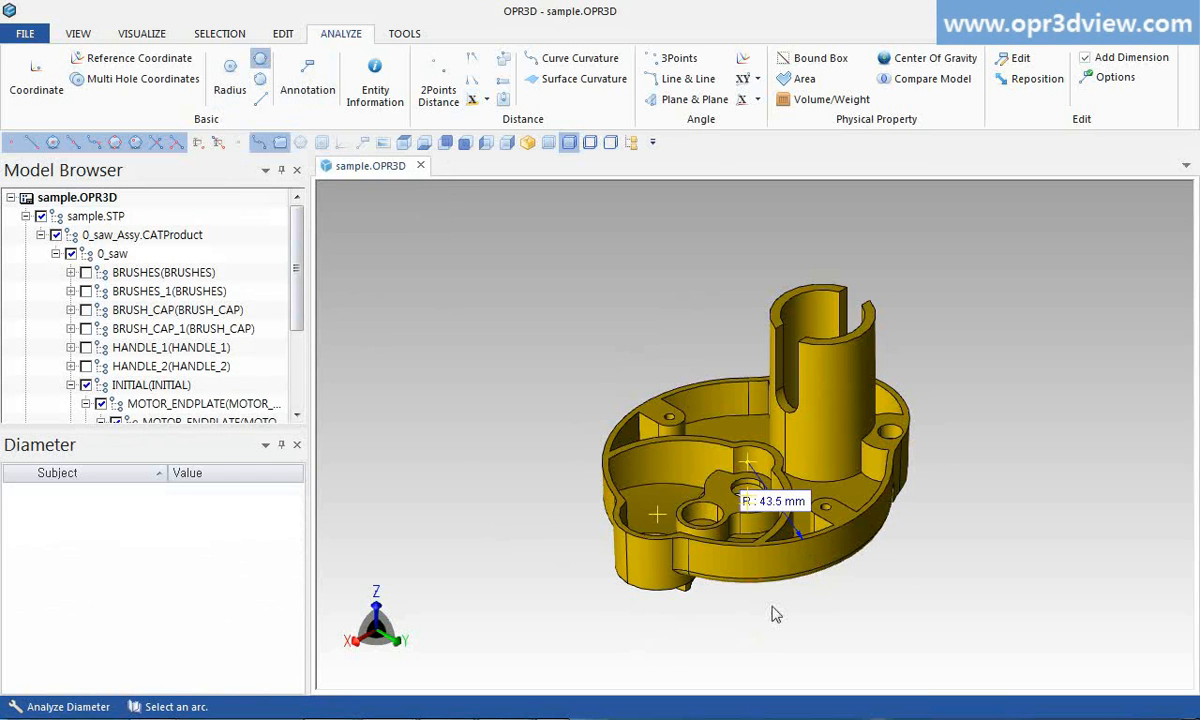
pyautogui.click(893, 435)
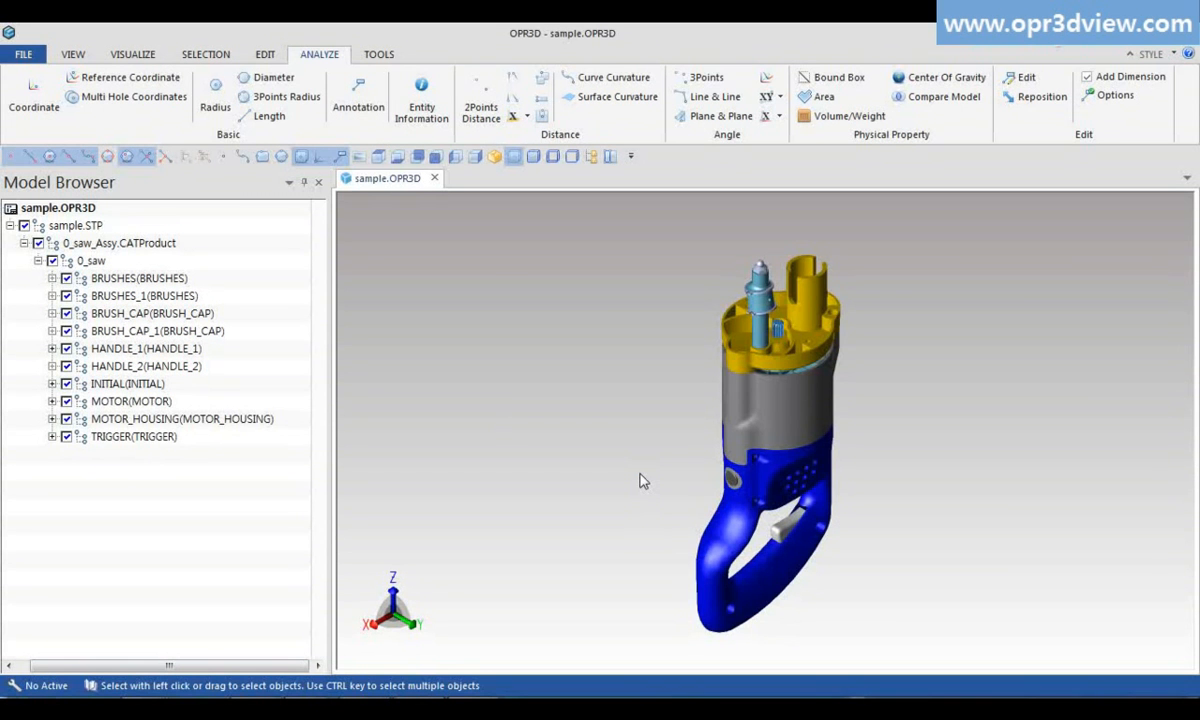
# Isolate the TRIGGER part of the saw so that only it is shown.
pyautogui.click(779, 533)
pyautogui.rightClick(779, 533)
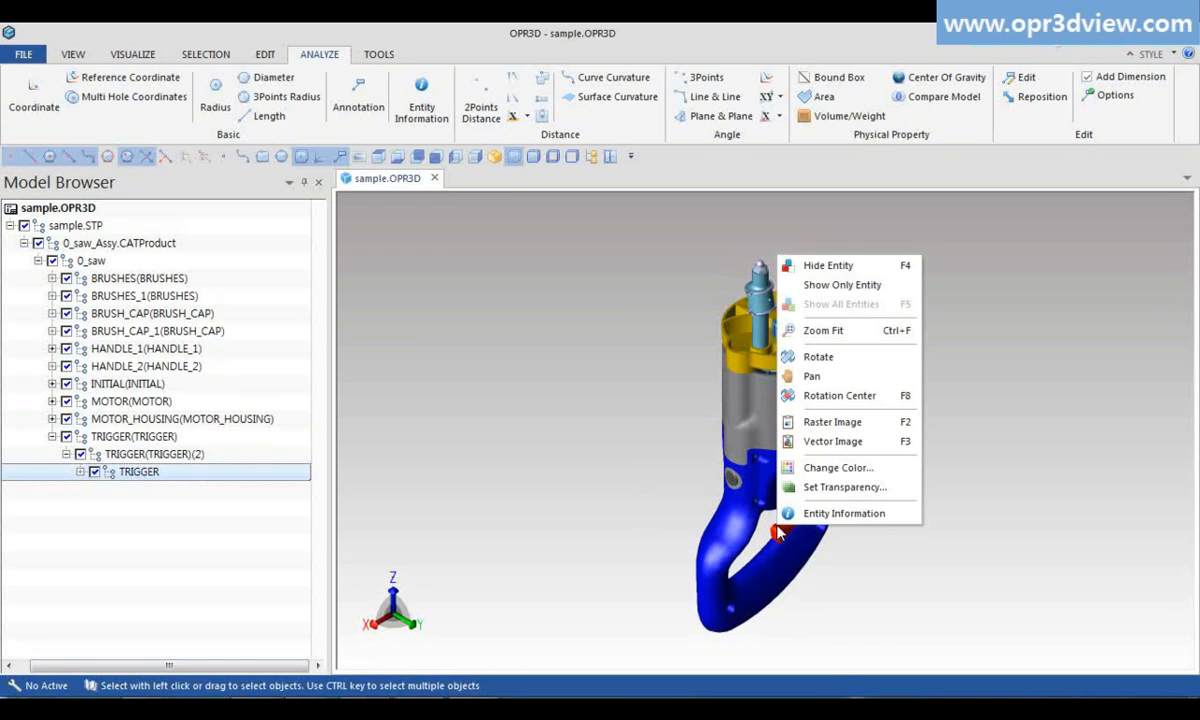
pyautogui.click(829, 289)
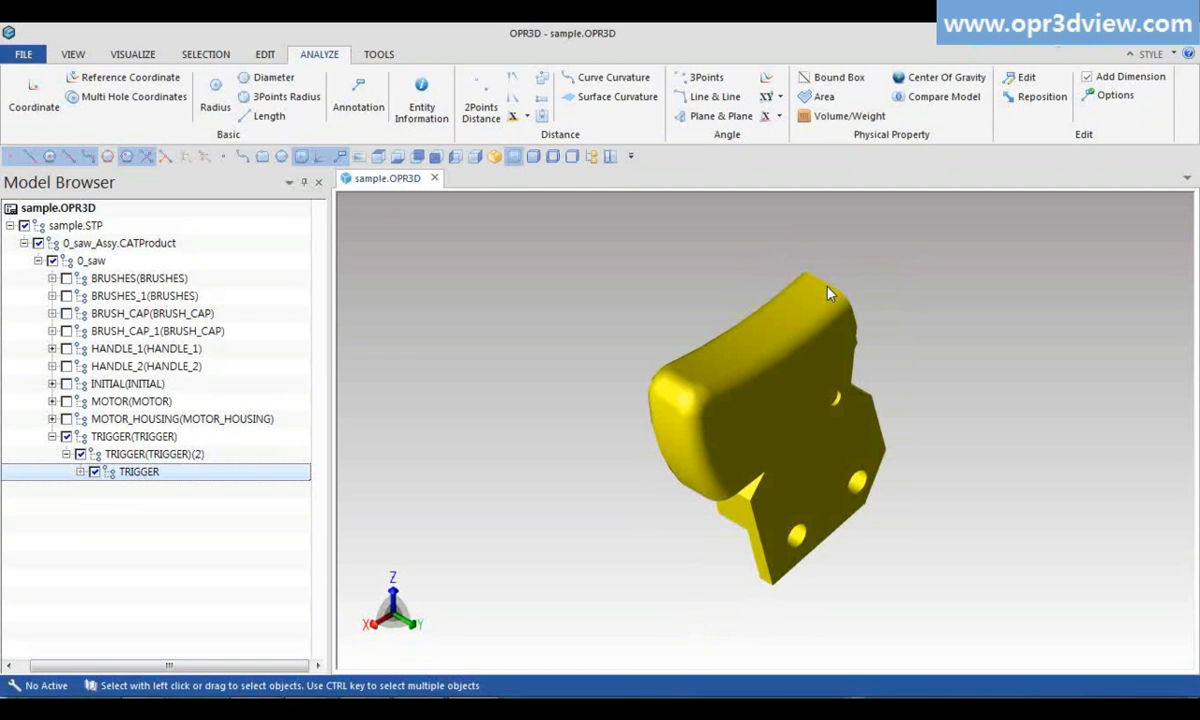
# Analyze the Z-axis draft angle on two opposite faces of the trigger's mounting plate.
pyautogui.click(775, 116)
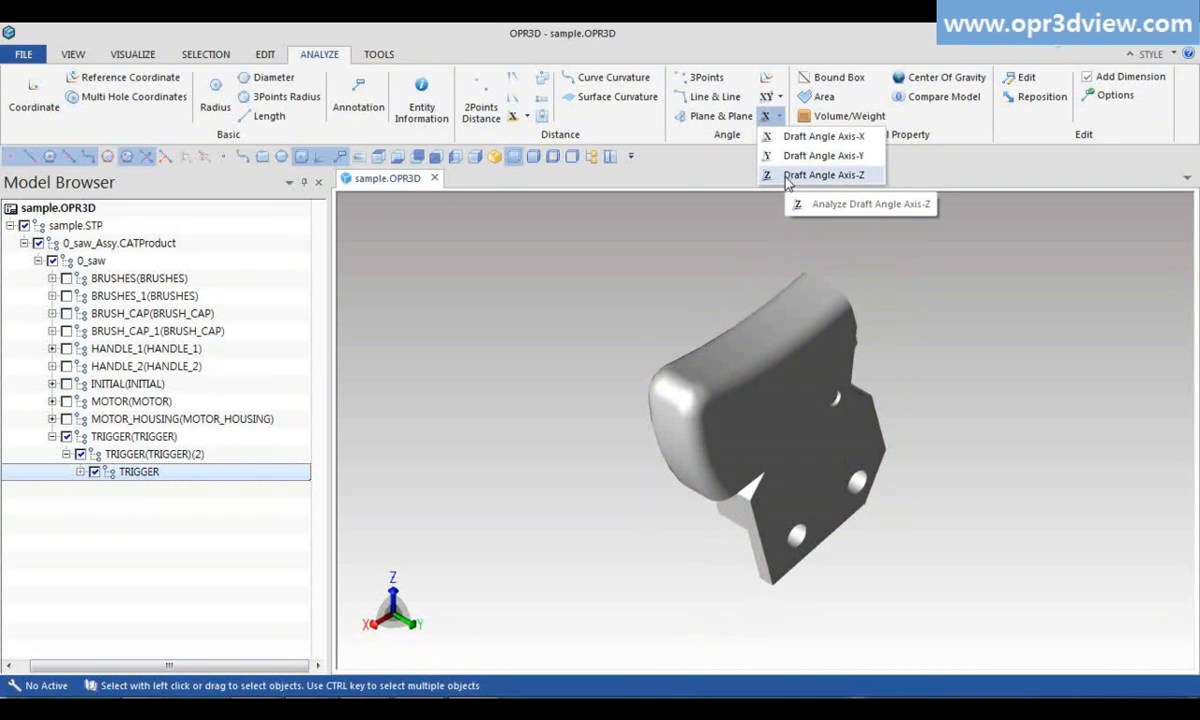
pyautogui.click(788, 176)
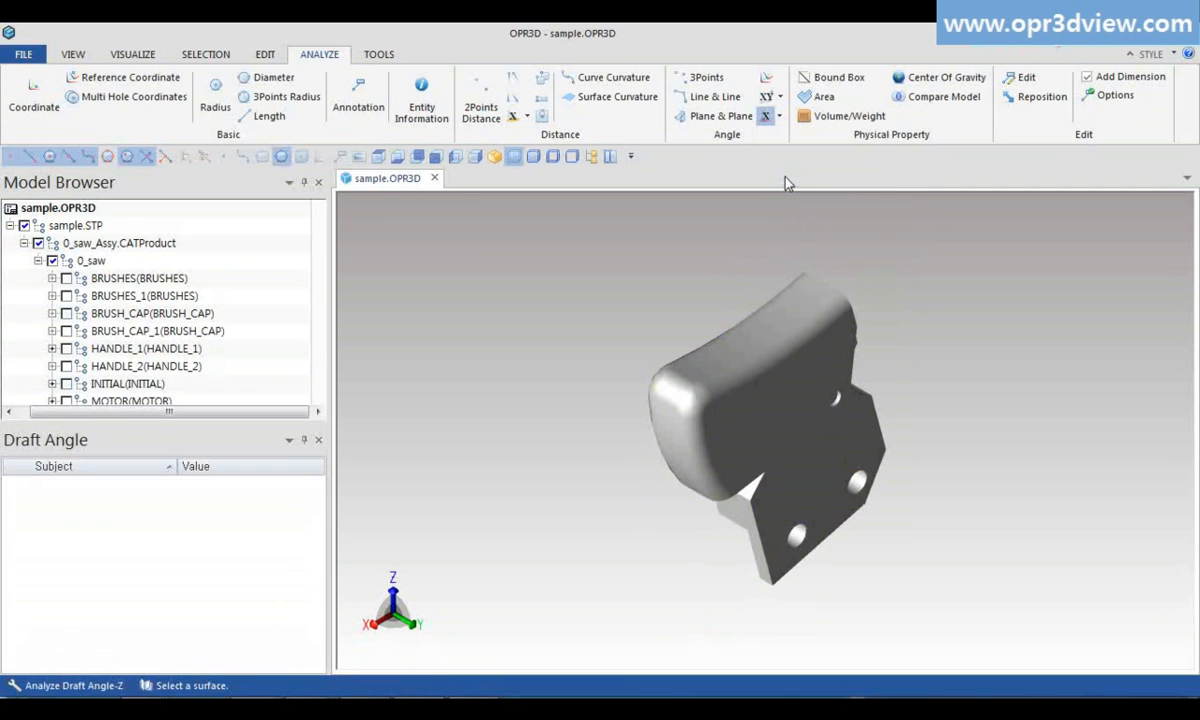
pyautogui.click(741, 517)
pyautogui.moveTo(724, 541); pyautogui.dragTo(469, 546, button='middle')
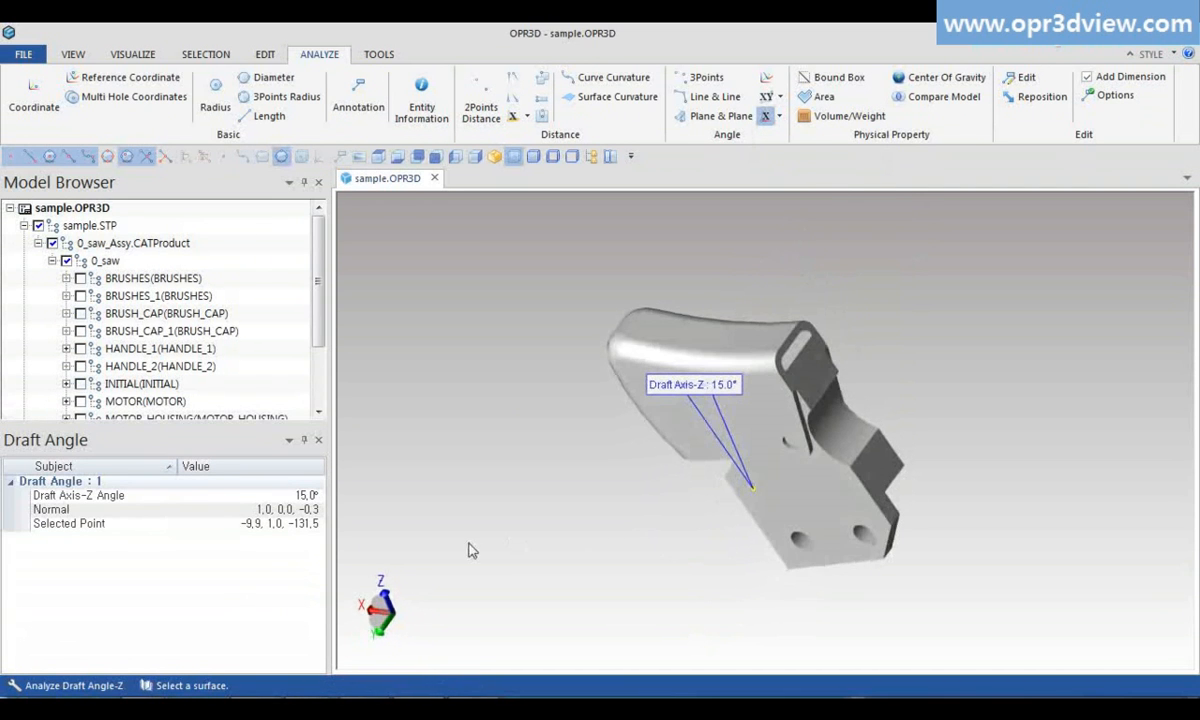
pyautogui.click(873, 470)
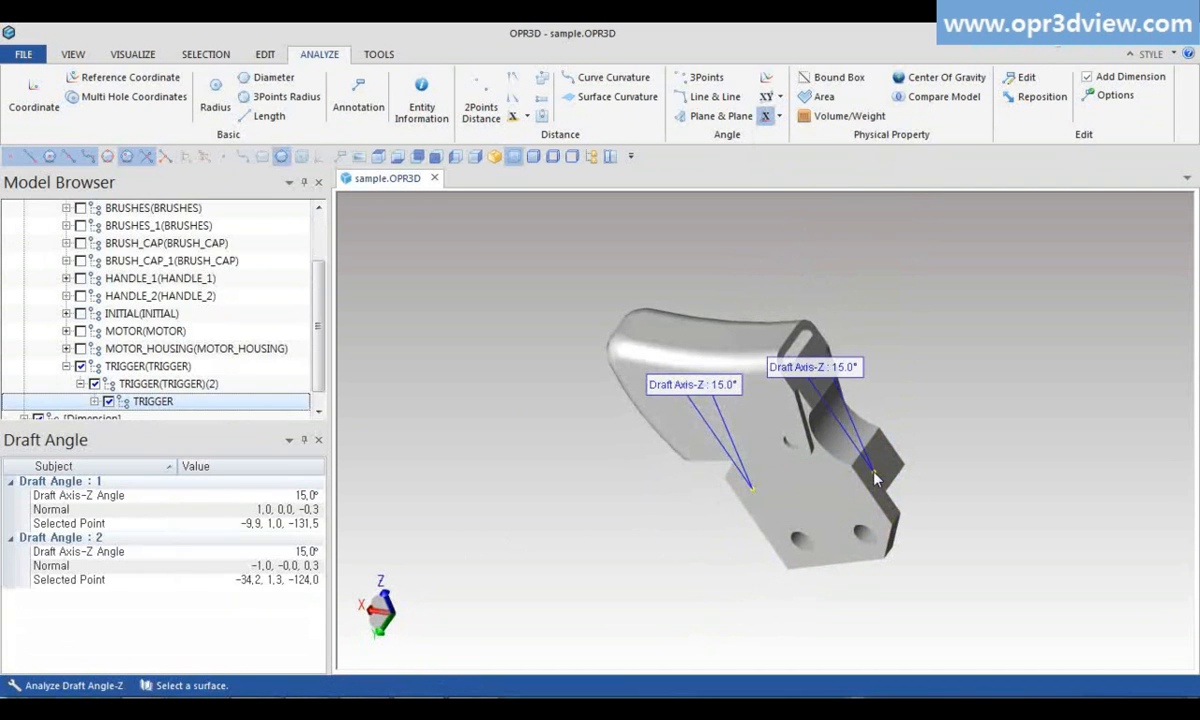
pyautogui.click(417, 158)
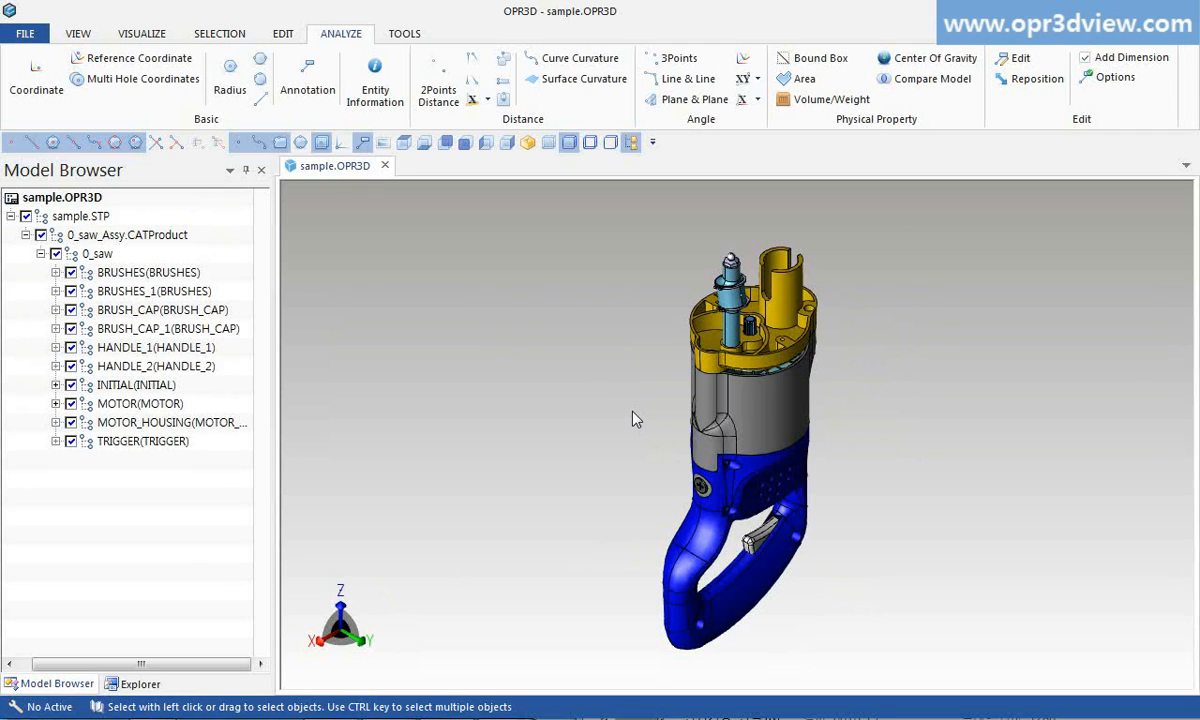
# Analyze the wall thickness of the blue handle shell and of the slotted tube on the yellow endplate.
pyautogui.click(504, 87)
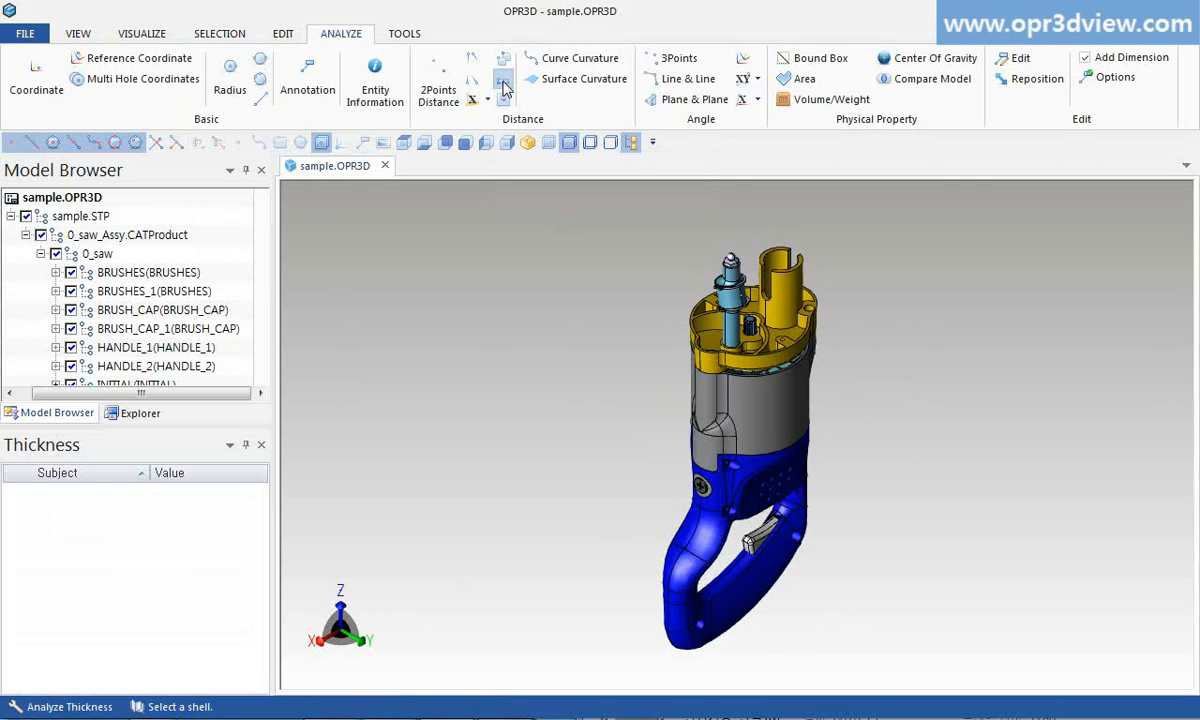
pyautogui.click(748, 438)
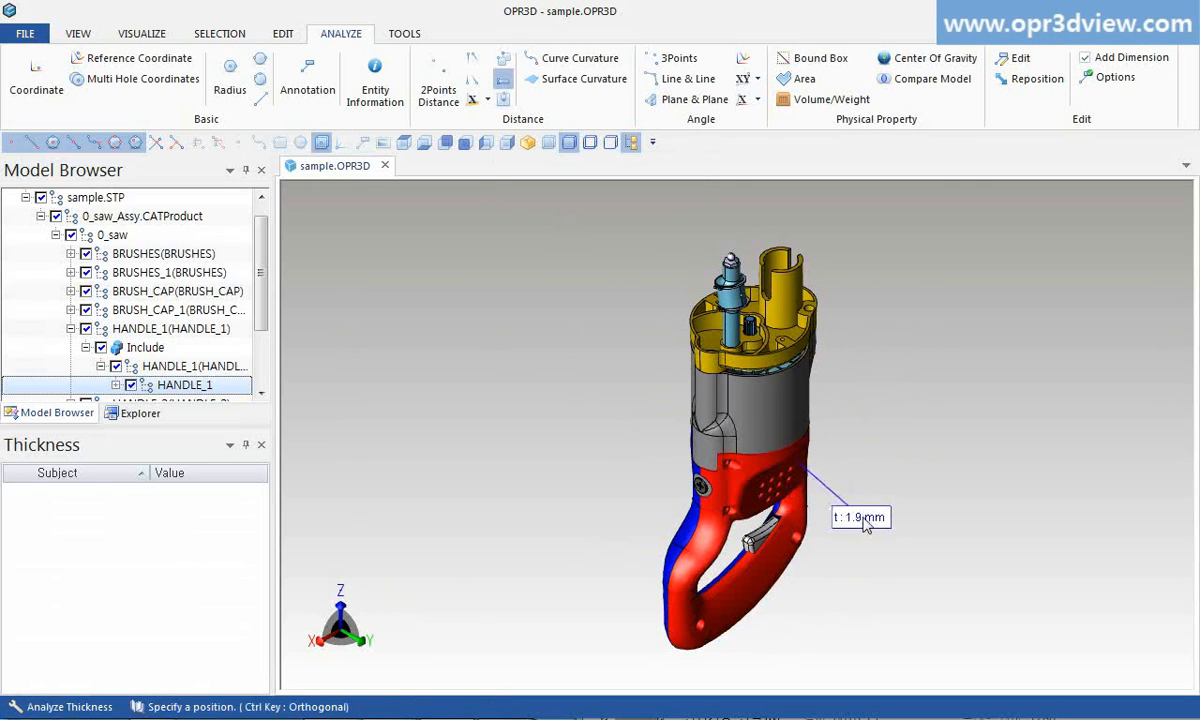
pyautogui.click(869, 527)
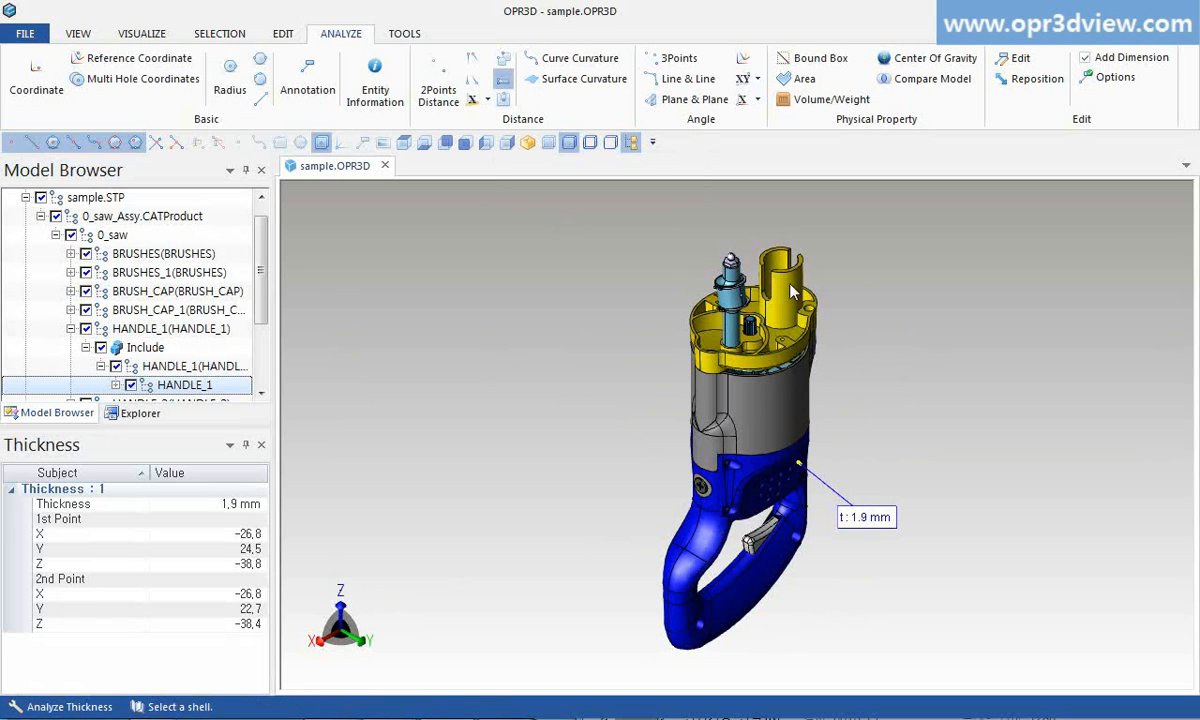
pyautogui.click(745, 272)
pyautogui.click(868, 246)
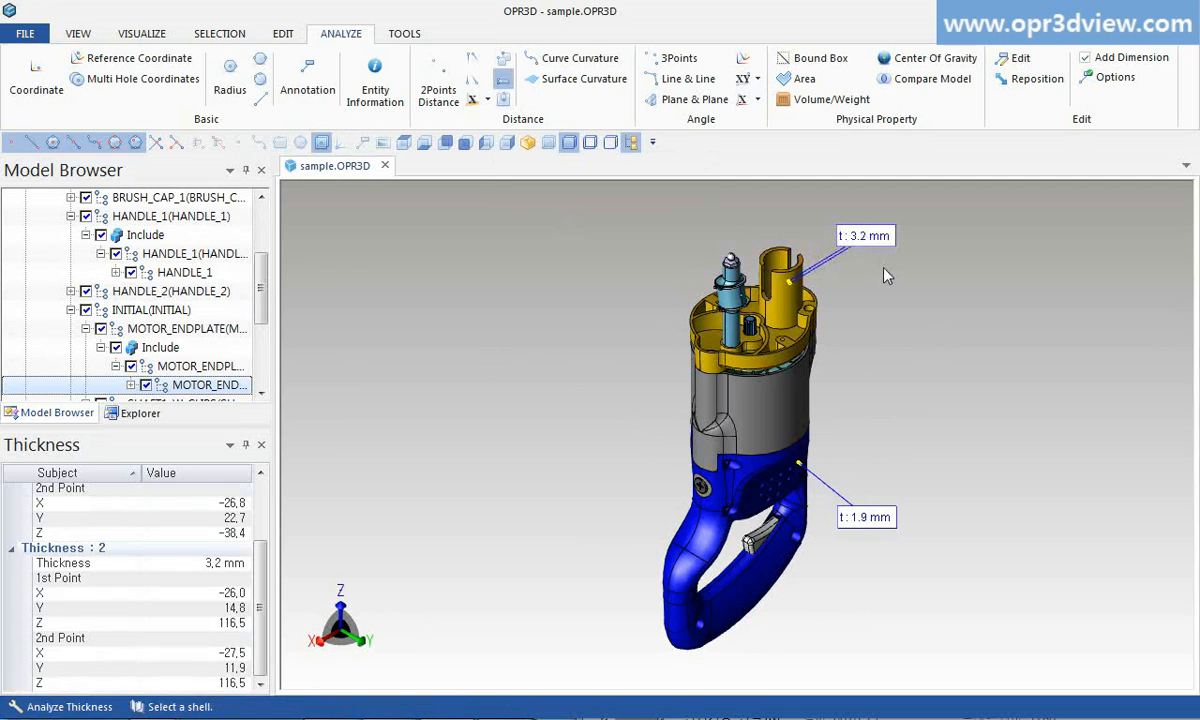
pyautogui.press('Escape')
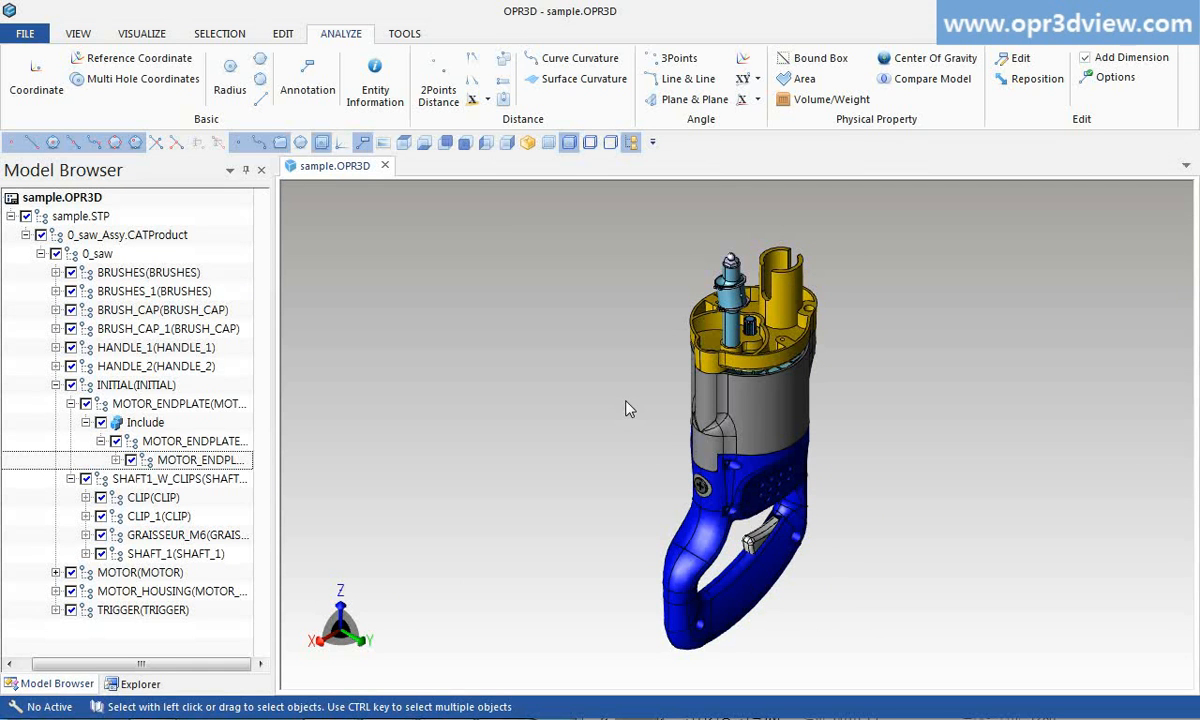
# Isolate the motor endplate and analyze the depth of the rim hole beside the tube and the small hole in the endplate floor.
pyautogui.rightClick(785, 313)
pyautogui.click(845, 338)
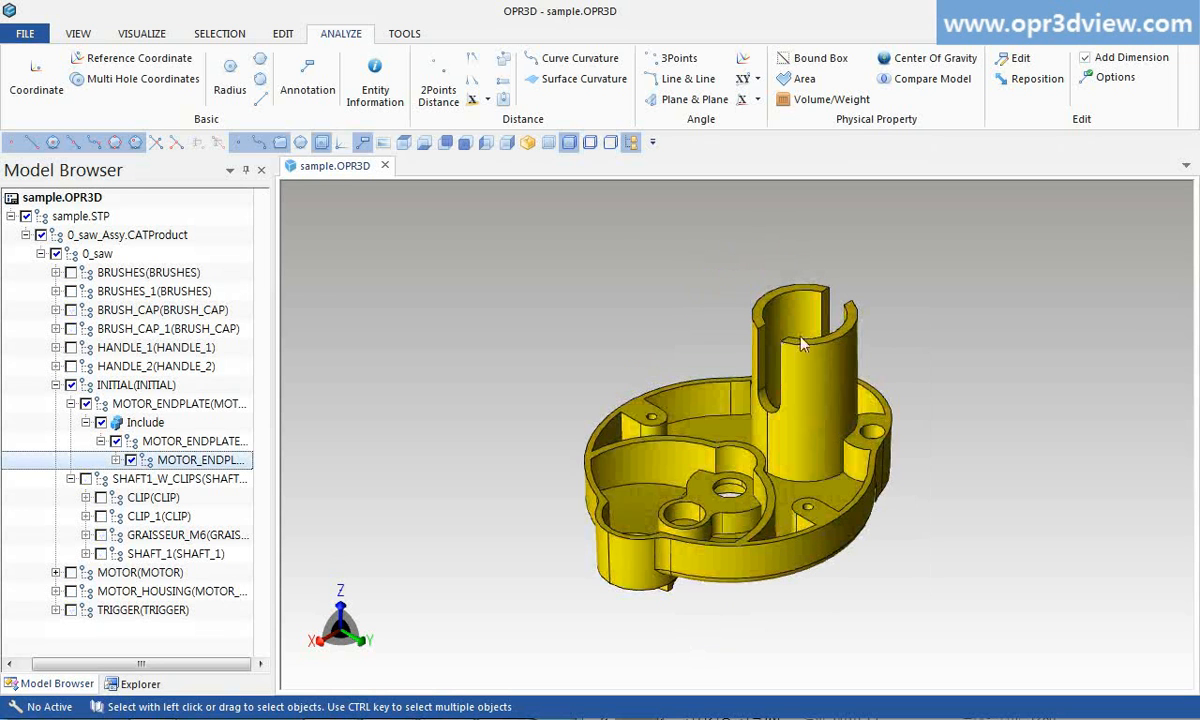
pyautogui.click(503, 100)
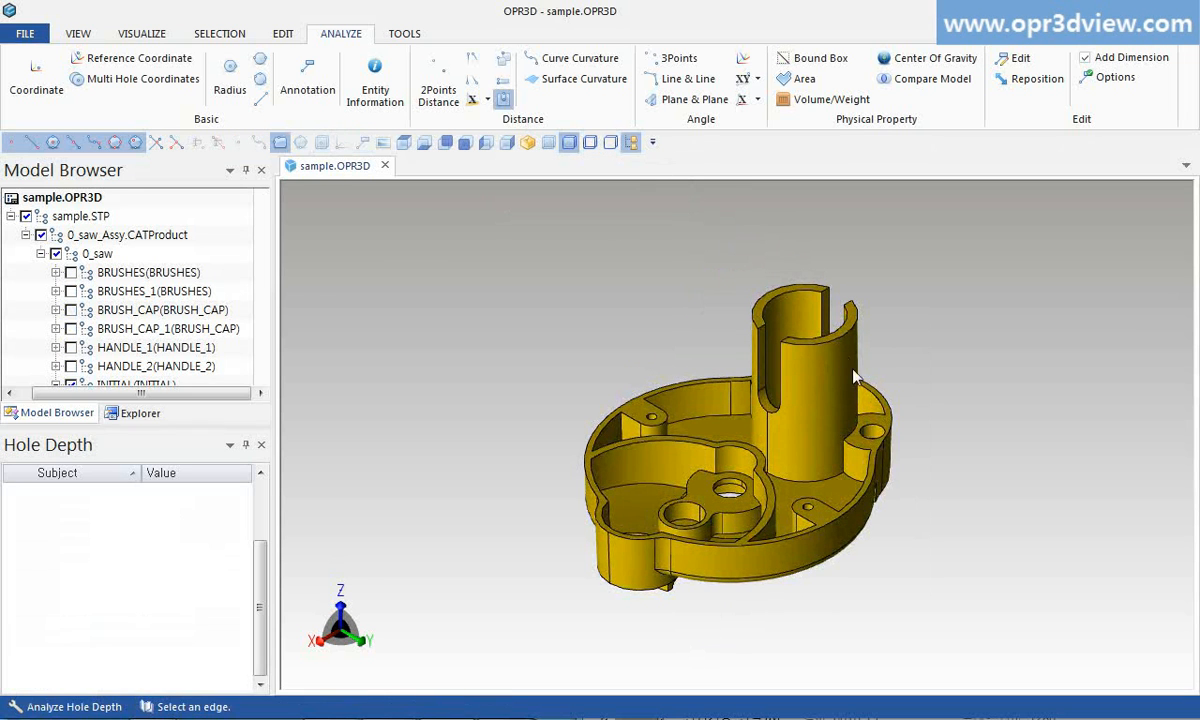
pyautogui.click(881, 427)
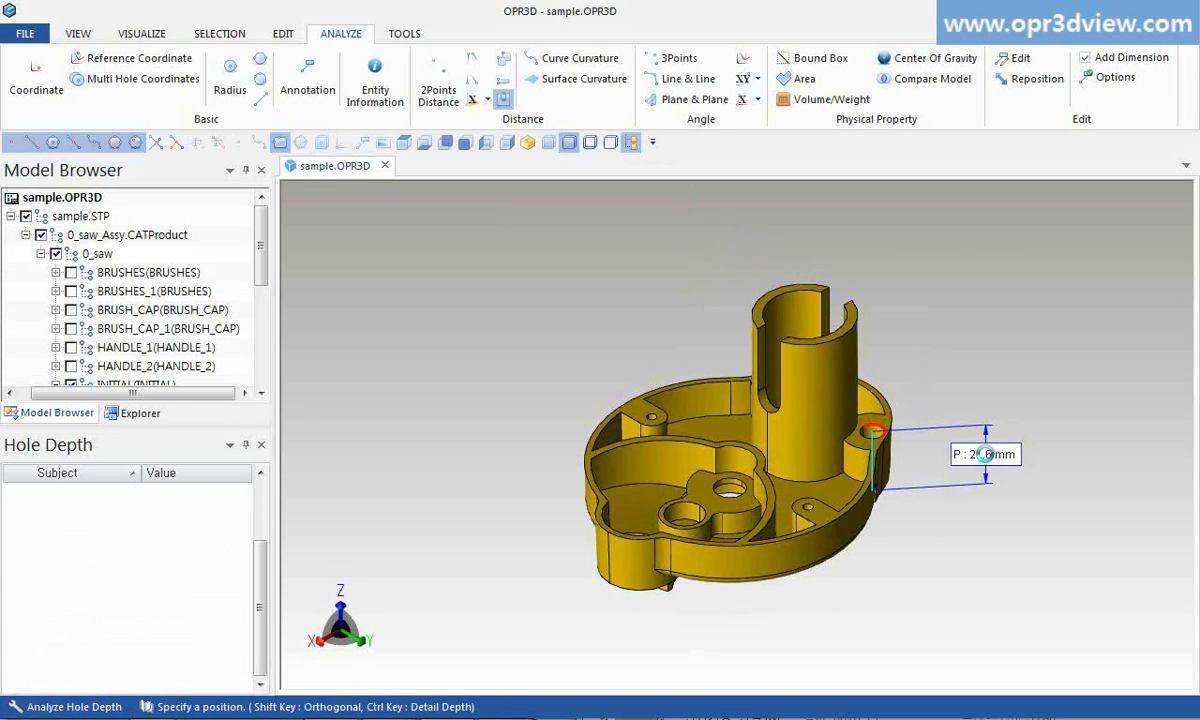
pyautogui.click(988, 462)
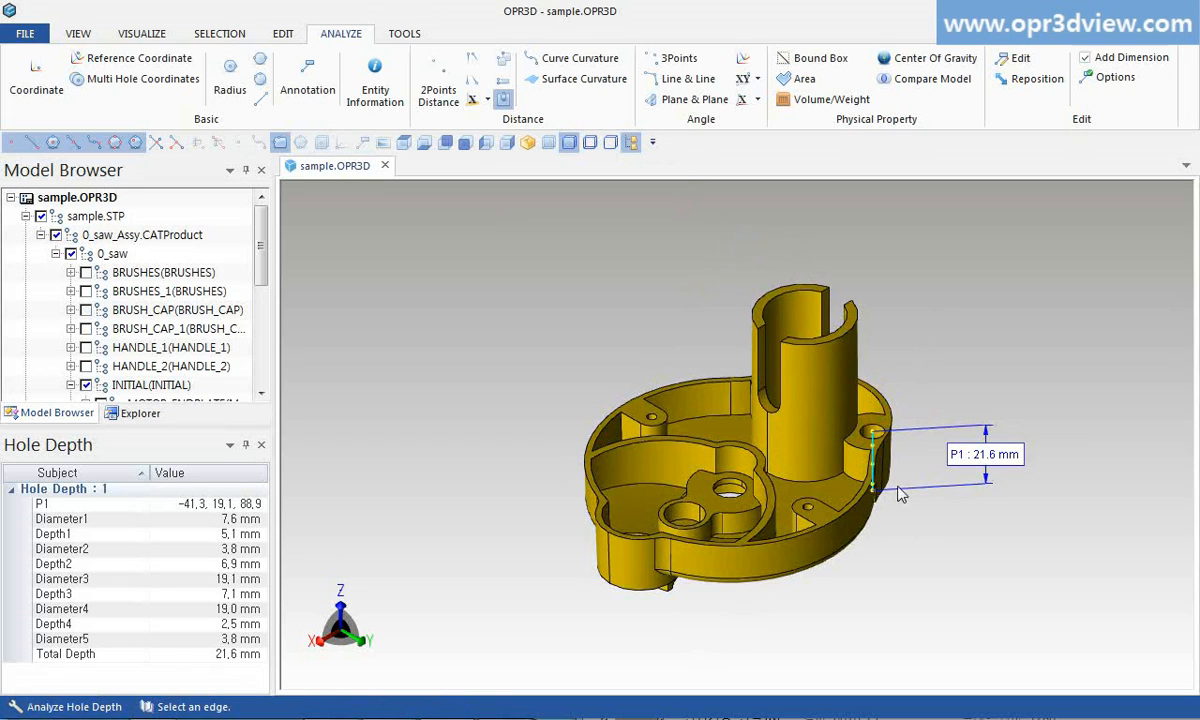
pyautogui.click(808, 508)
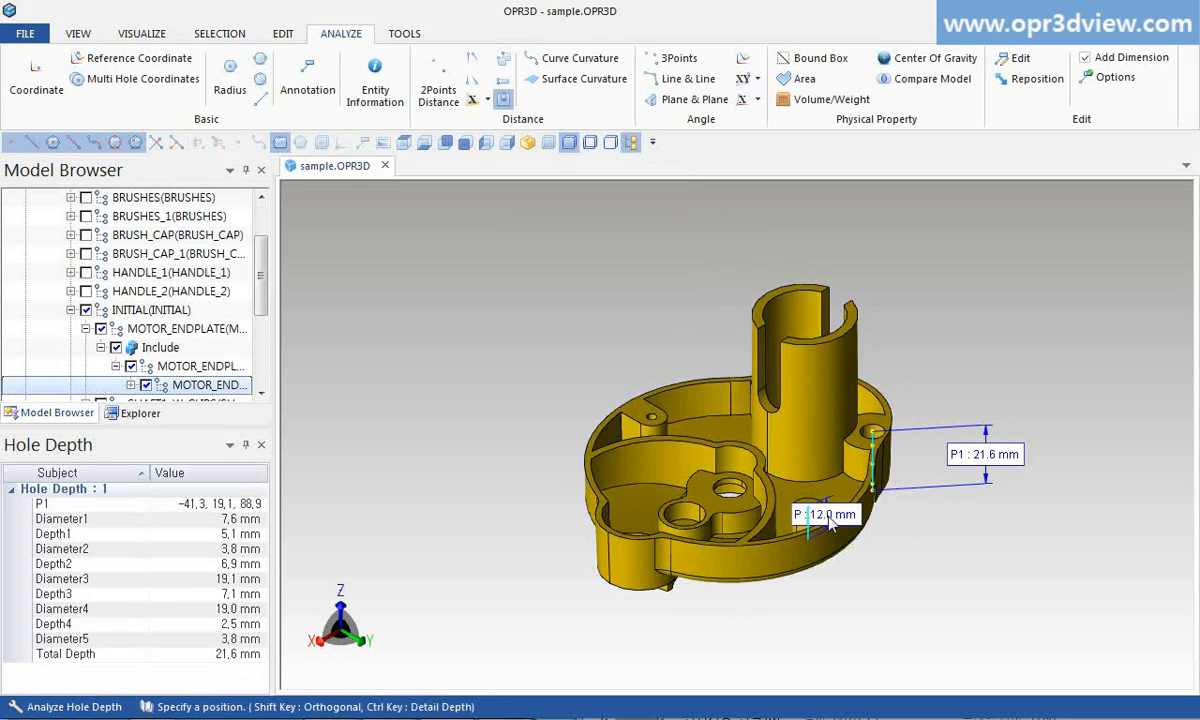
pyautogui.click(995, 567)
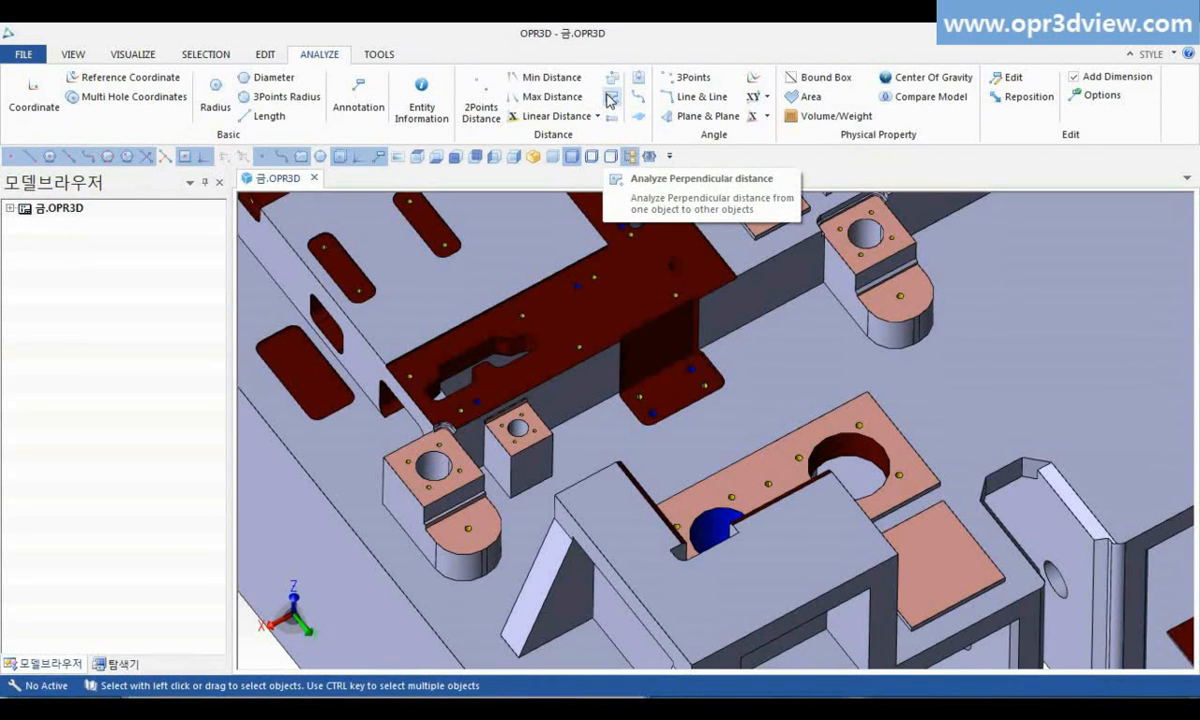
# Analyze the center-point distances from the stepped block's hole to the large plate hole and to two further points on the fixture.
pyautogui.click(608, 98)
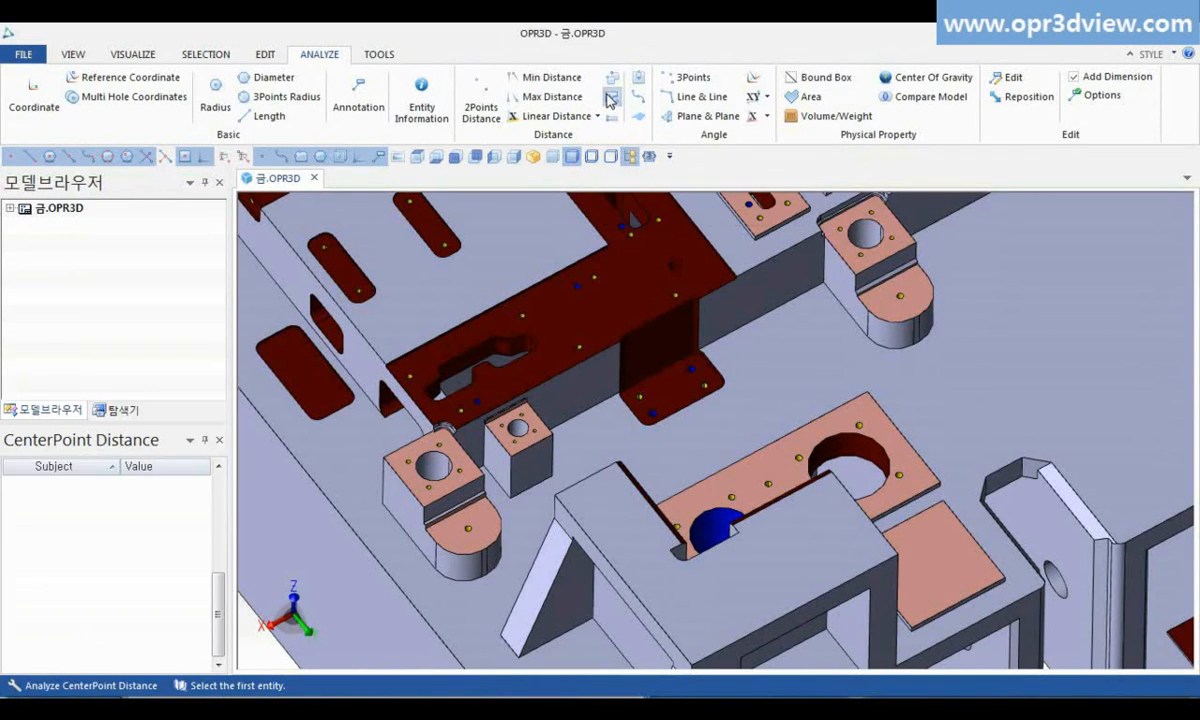
pyautogui.click(434, 467)
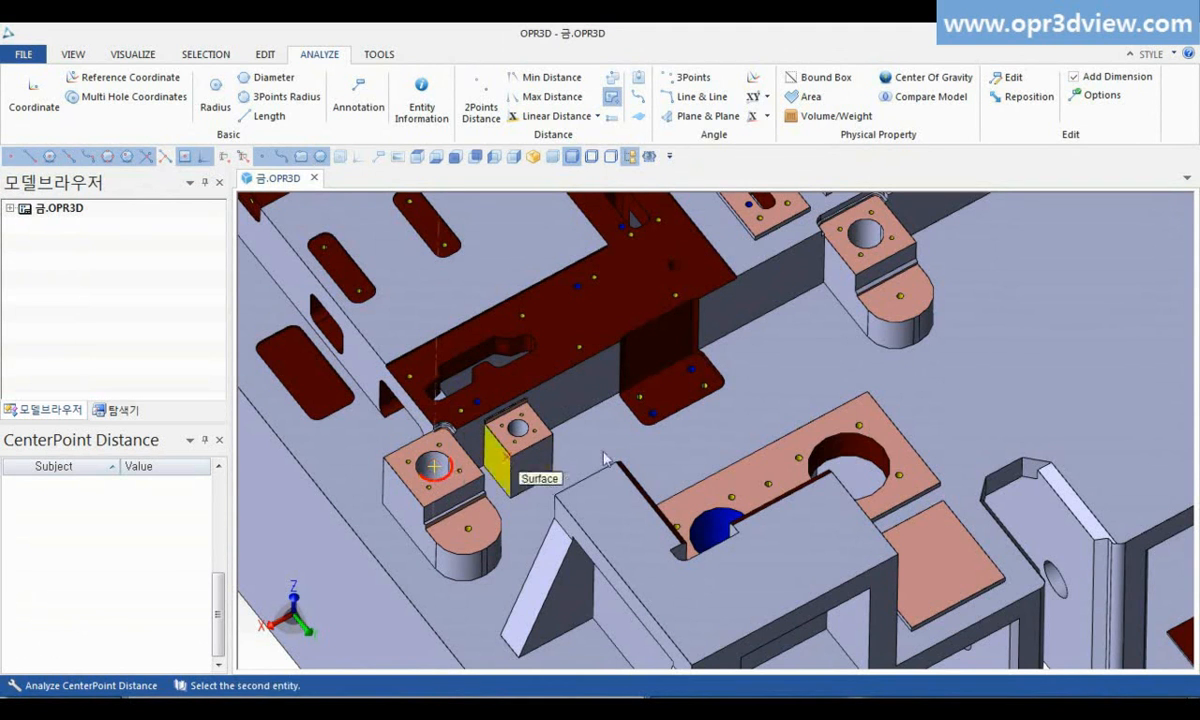
pyautogui.click(848, 470)
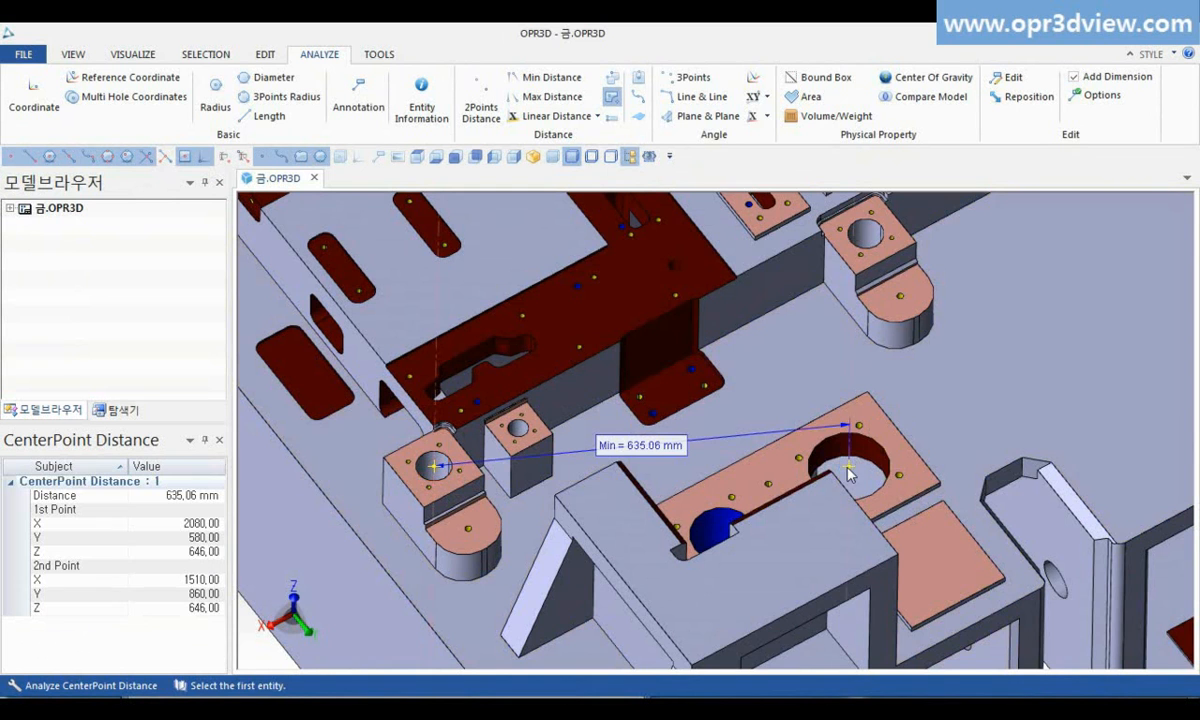
pyautogui.click(434, 467)
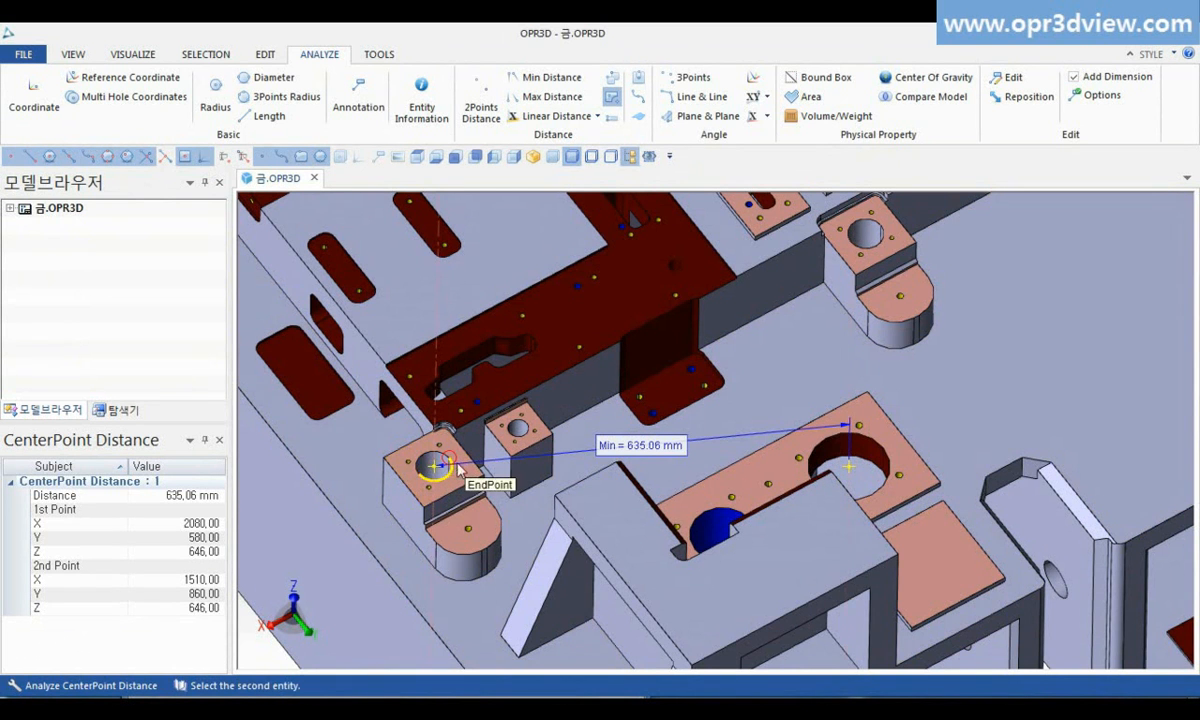
pyautogui.click(889, 427)
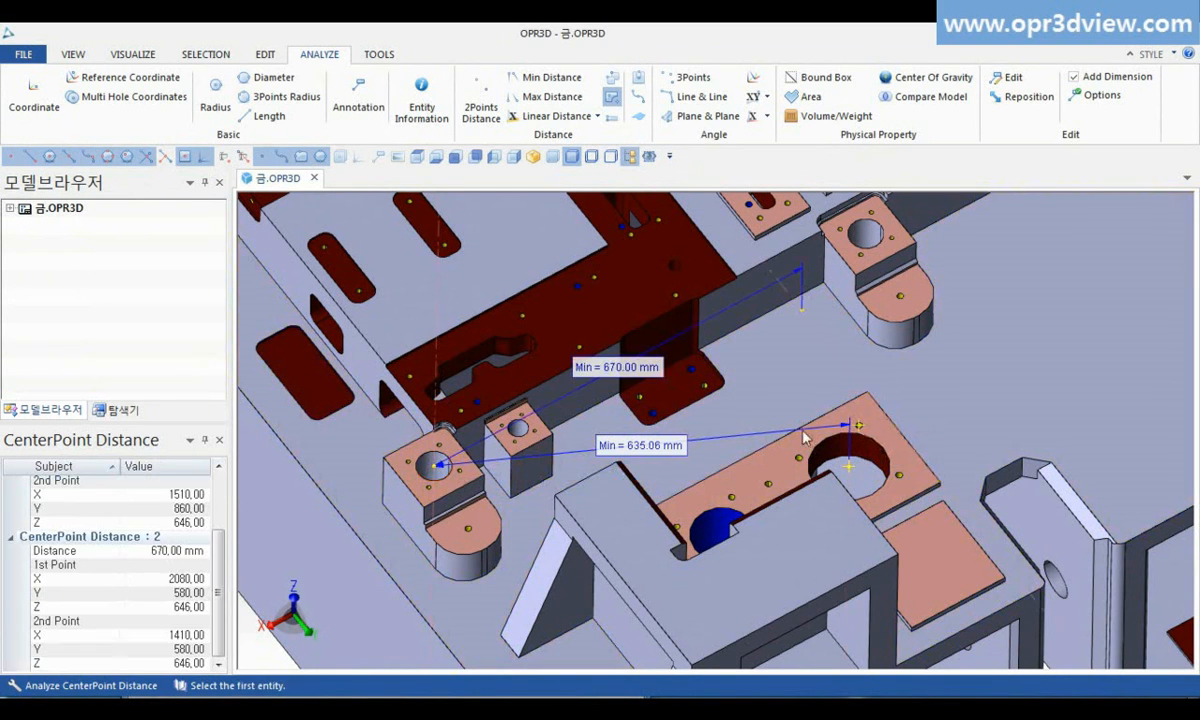
pyautogui.click(432, 469)
pyautogui.click(843, 294)
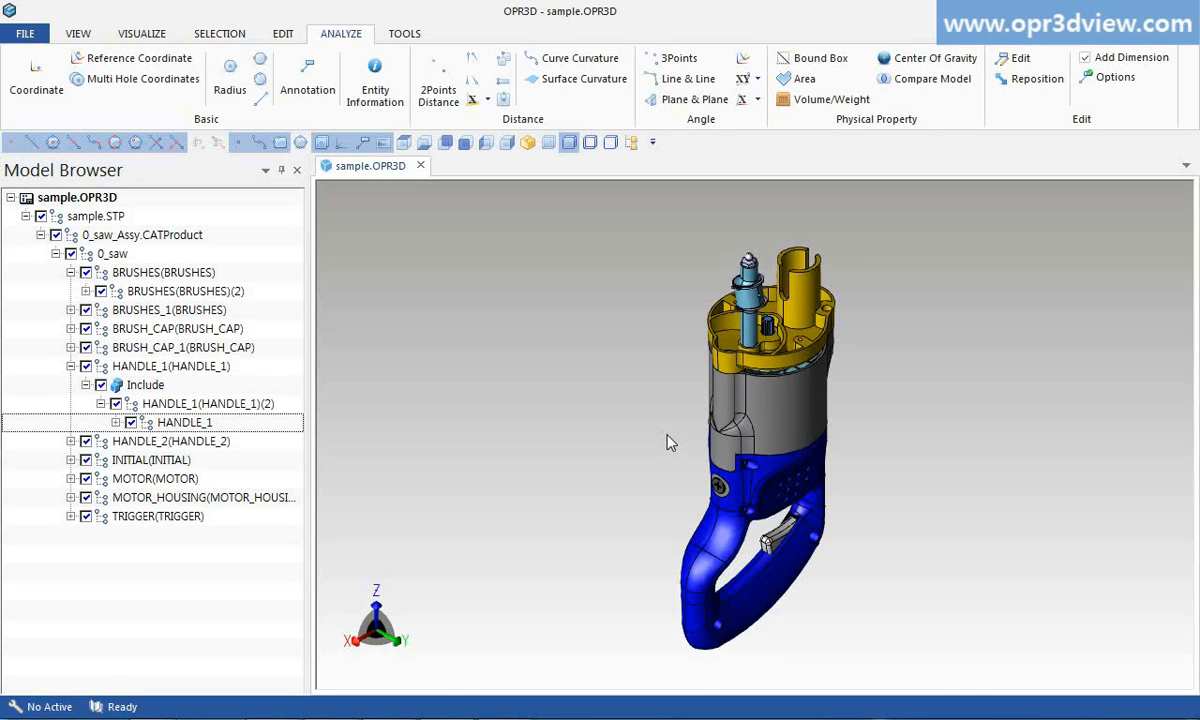
# Isolate the HANDLE_1 part of the saw so that only it is shown.
pyautogui.click(735, 548)
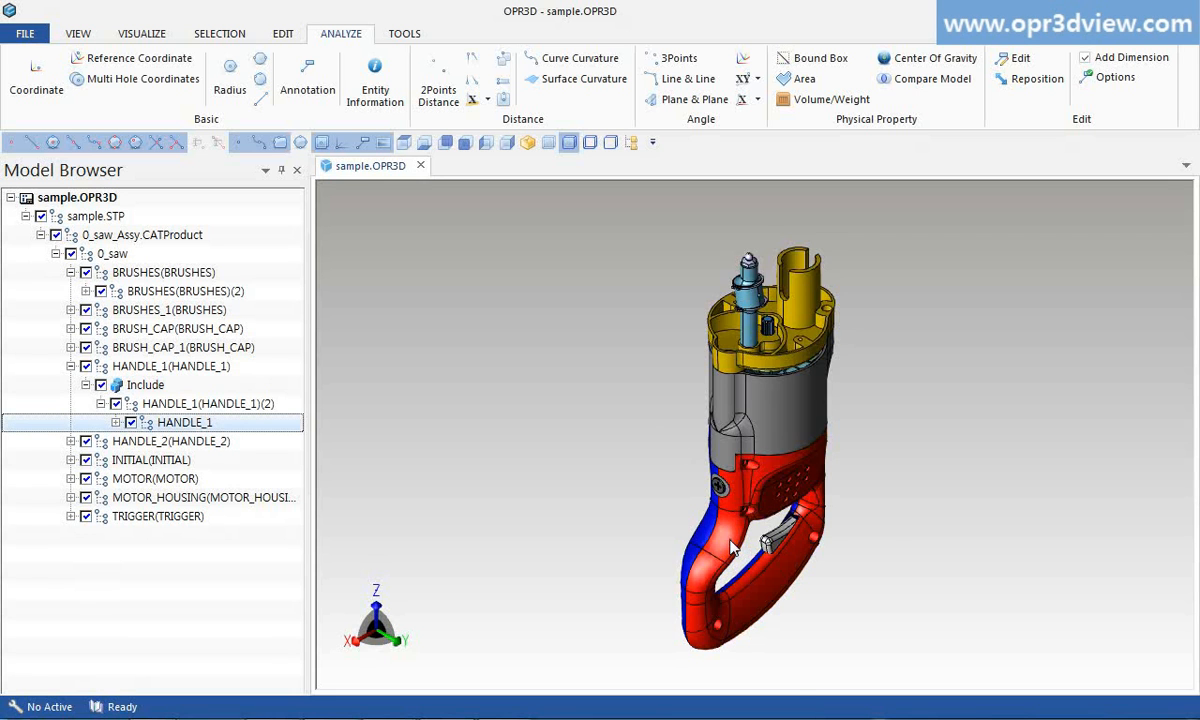
pyautogui.rightClick(733, 548)
pyautogui.click(778, 283)
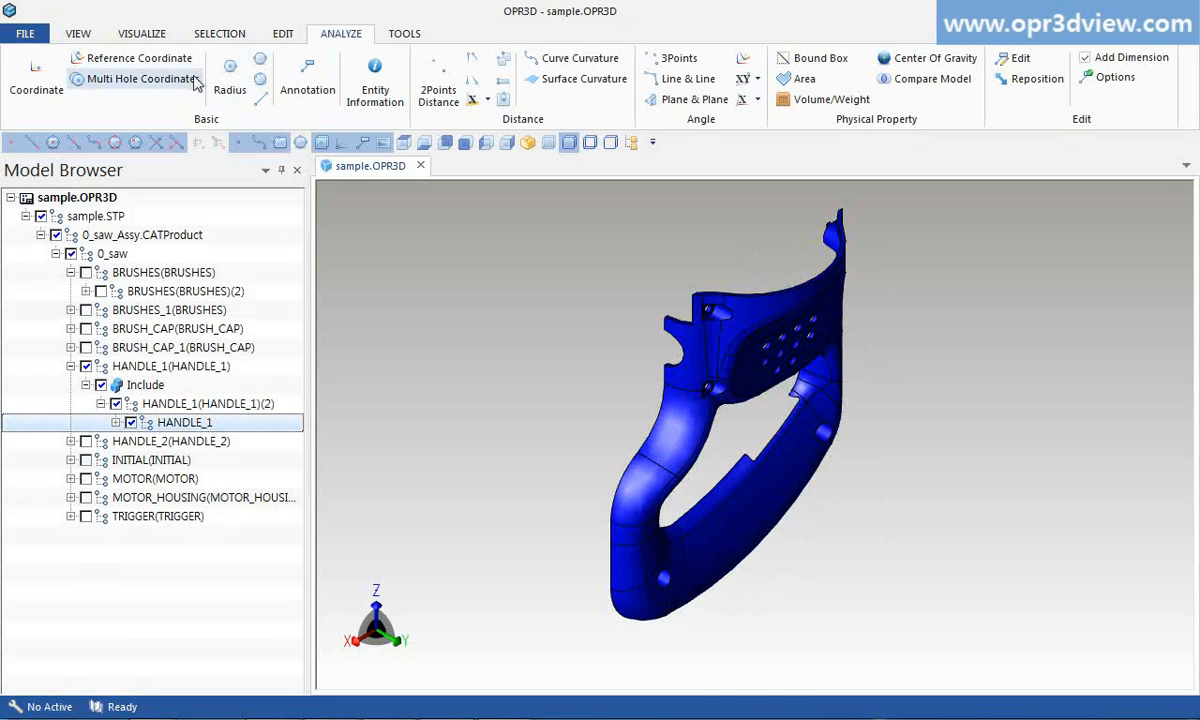
# Start a multi-hole coordinate analysis and select the four screw-hole faces around the handle's perforated panel.
pyautogui.click(140, 78)
pyautogui.moveTo(718, 490); pyautogui.dragTo(613, 498, button='middle')
pyautogui.scroll(3, 812, 396)
pyautogui.moveTo(812, 396); pyautogui.dragTo(780, 441, button='middle')
pyautogui.click(609, 401)
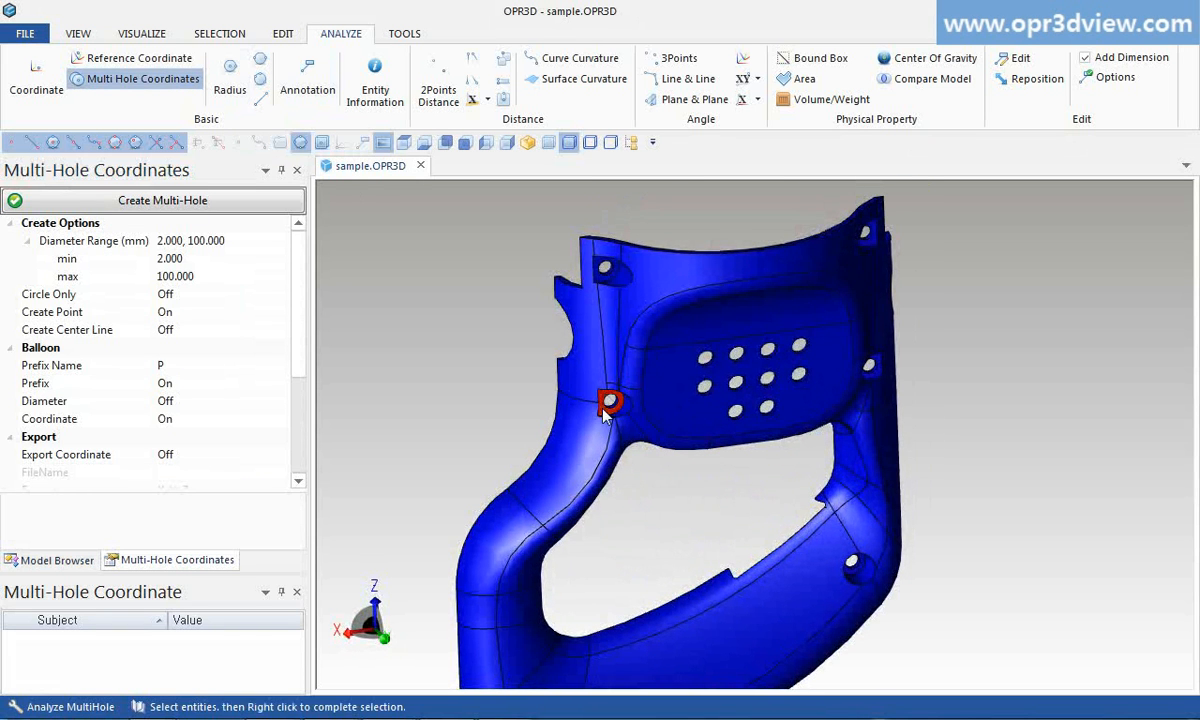
pyautogui.click(606, 270)
pyautogui.click(865, 233)
pyautogui.click(869, 365)
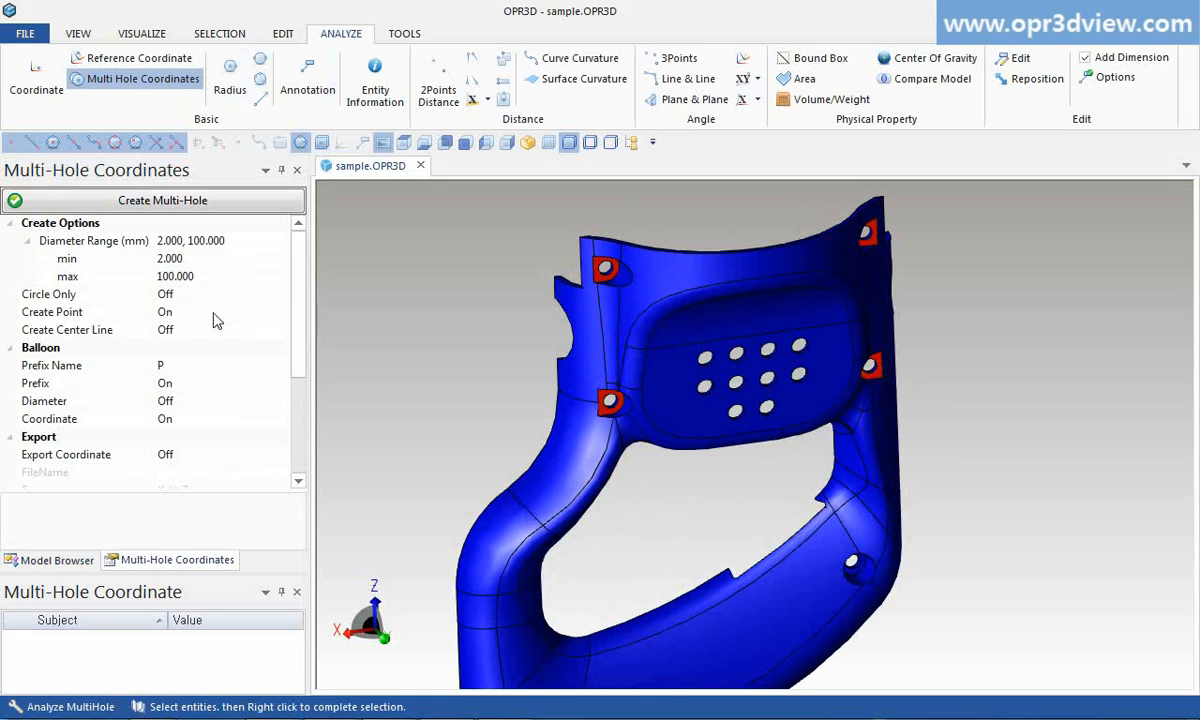
# Review the hole diameter range limits and the balloon's prefix, diameter and coordinate options.
pyautogui.click(79, 260)
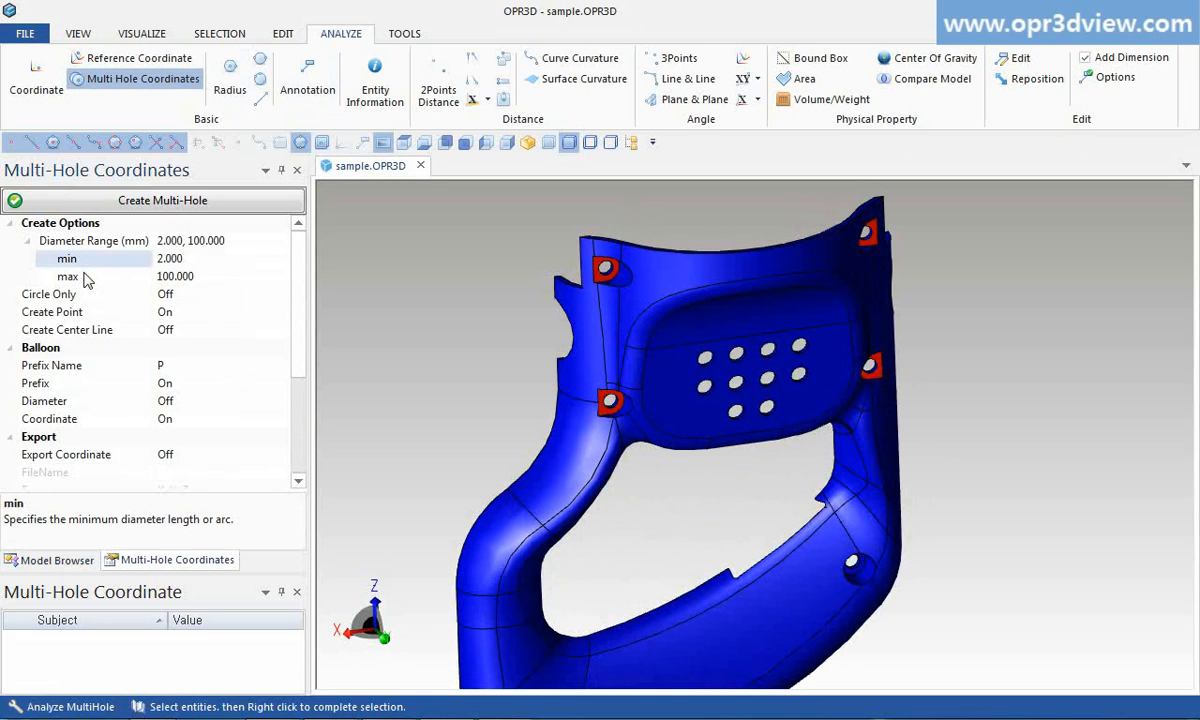
pyautogui.click(85, 277)
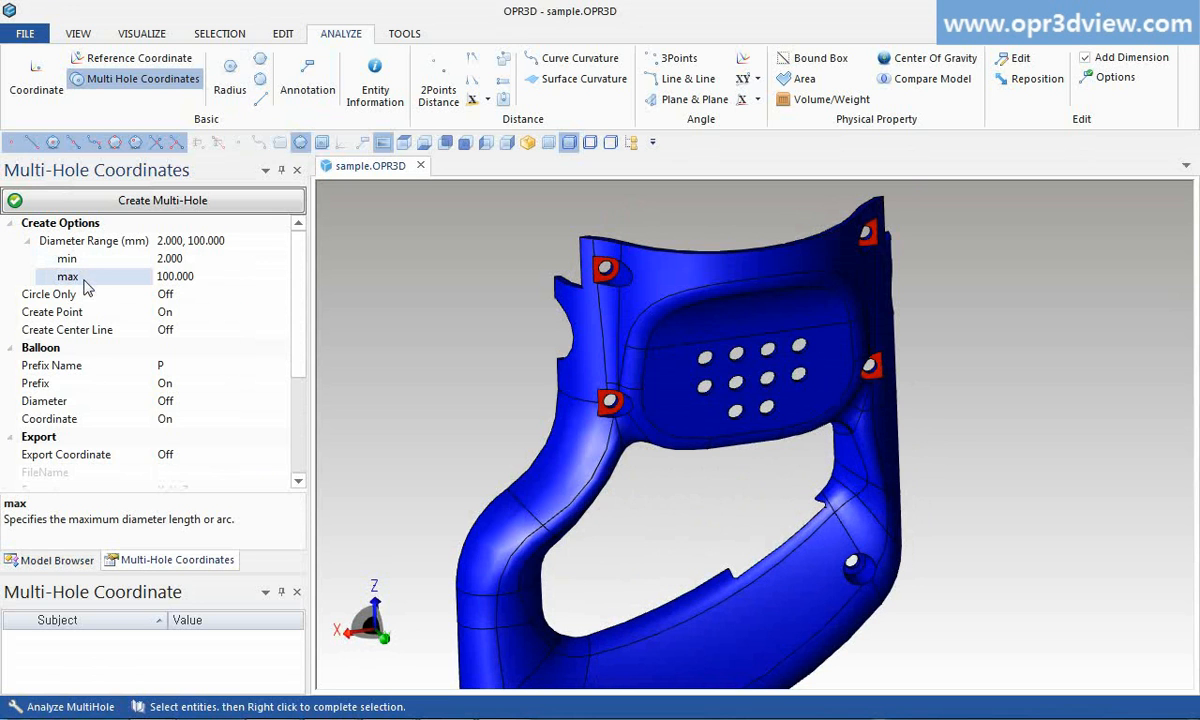
pyautogui.click(48, 383)
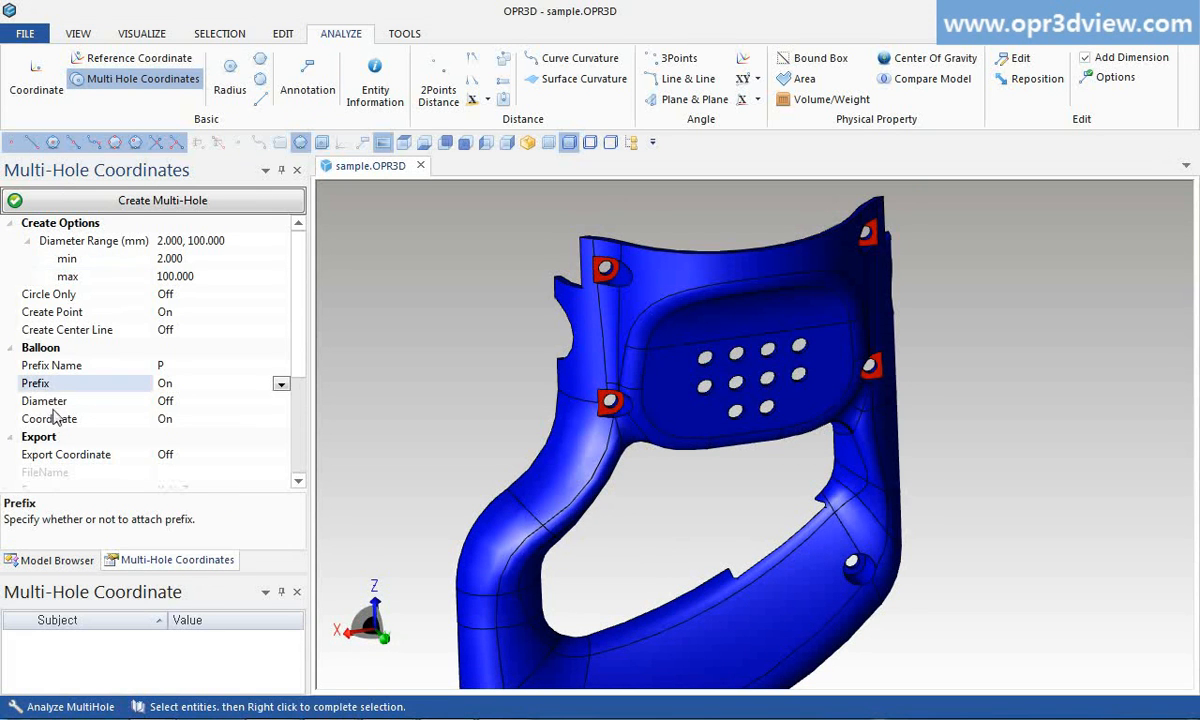
pyautogui.click(57, 403)
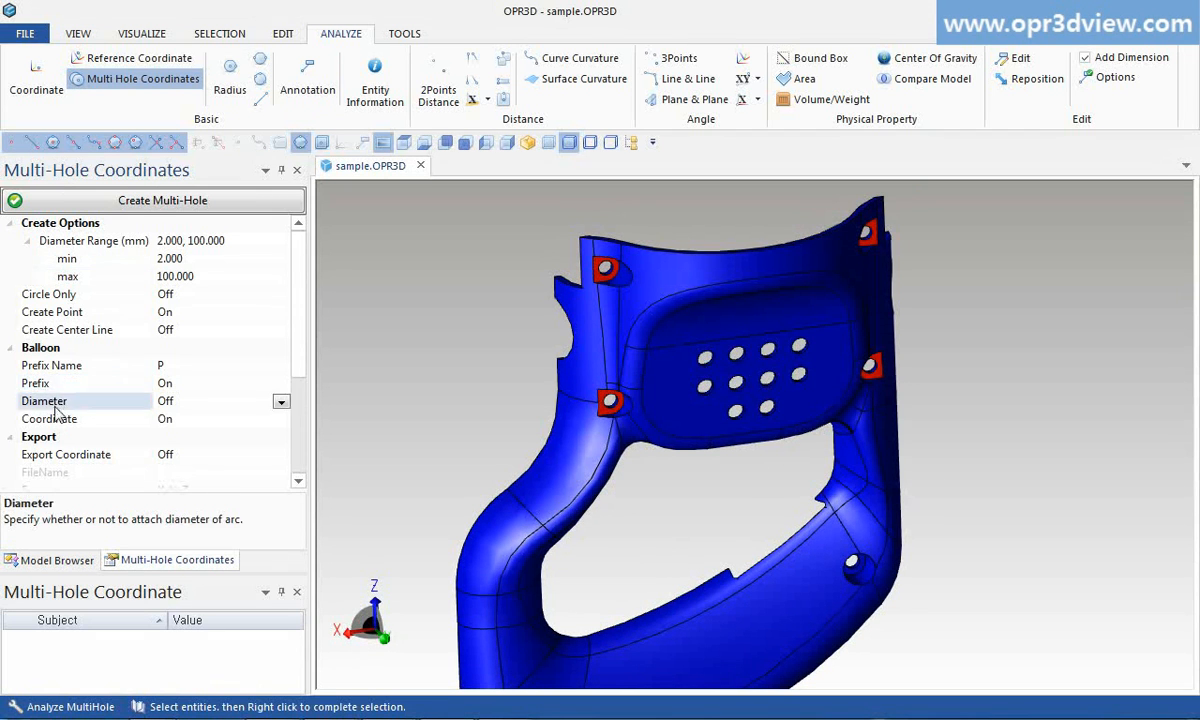
pyautogui.click(58, 421)
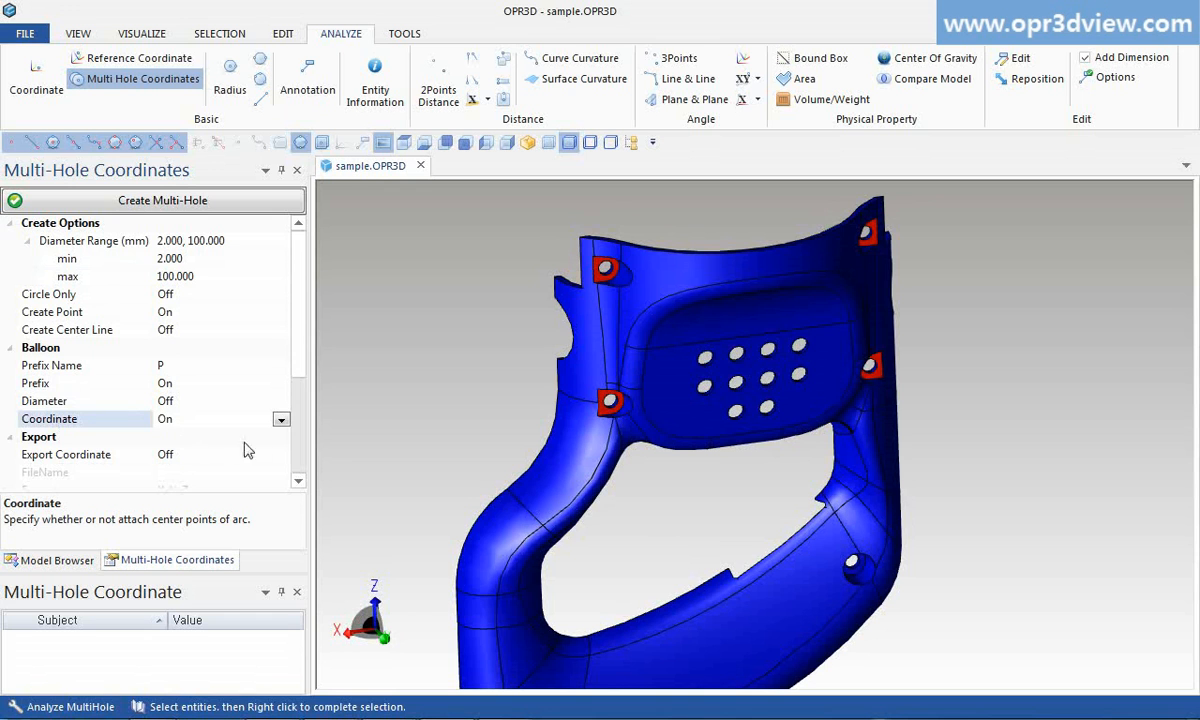
# Turn on coordinate export and set the export format to NC Data Type X,Y,Z.
pyautogui.click(278, 456)
pyautogui.click(281, 455)
pyautogui.click(268, 474)
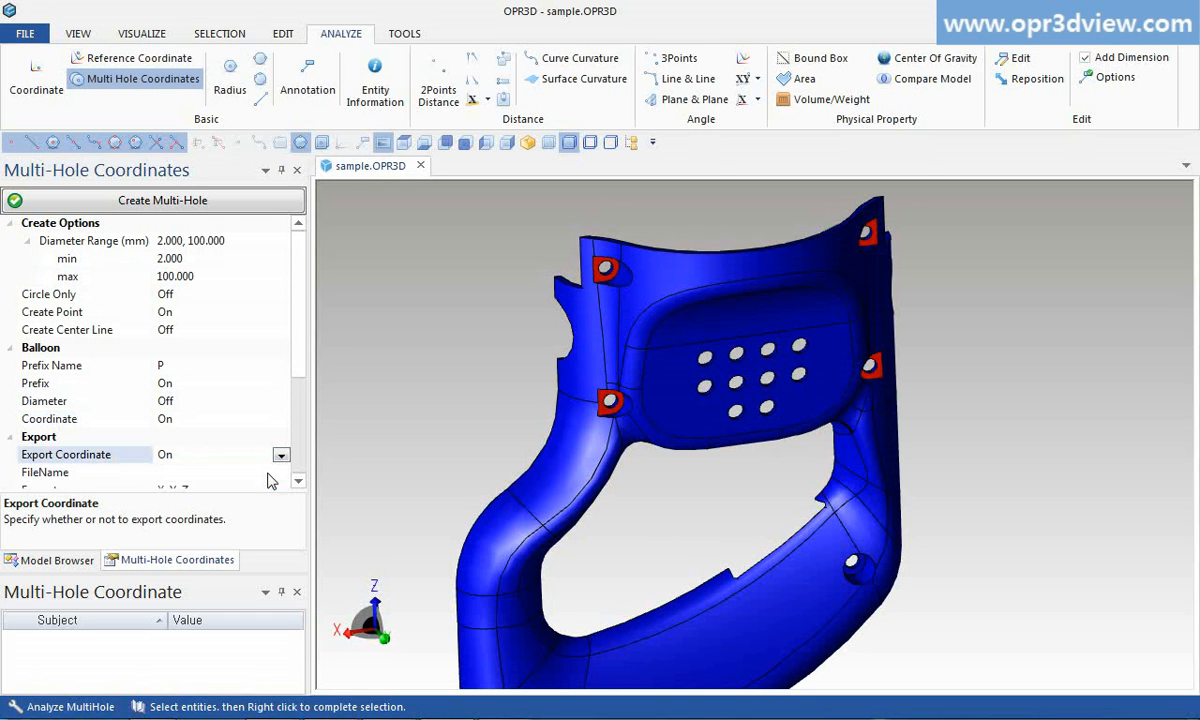
pyautogui.scroll(-2, 300, 383)
pyautogui.click(281, 401)
pyautogui.click(281, 401)
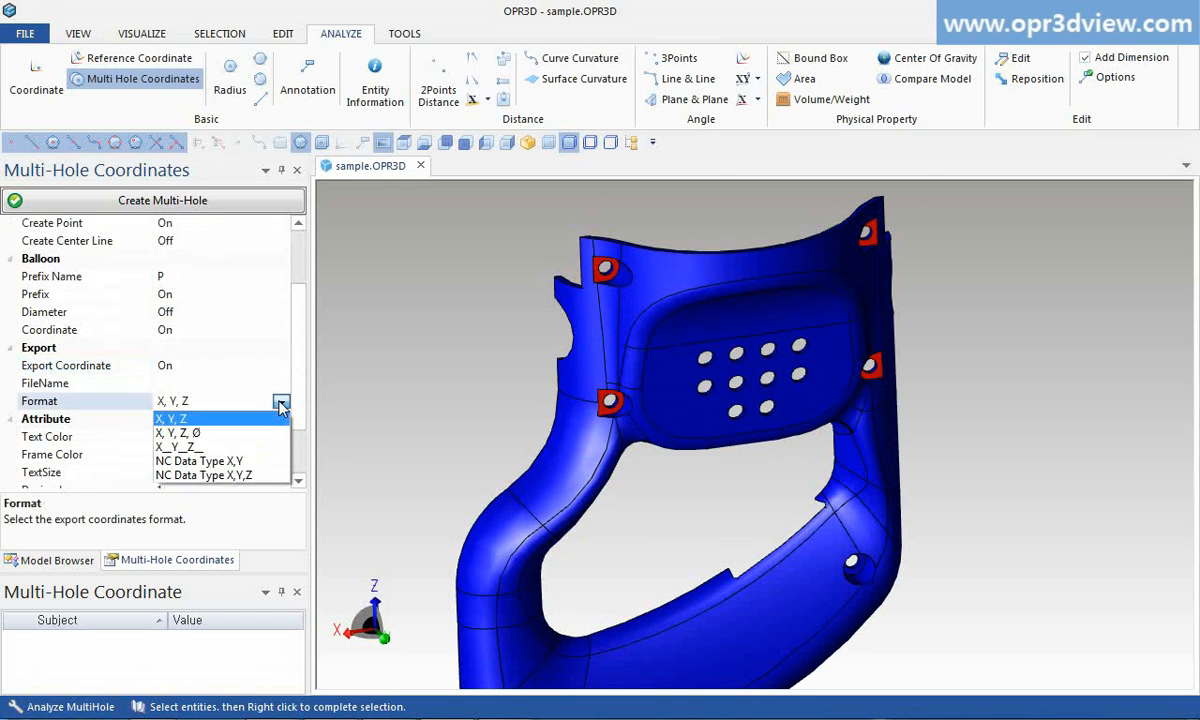
pyautogui.click(268, 476)
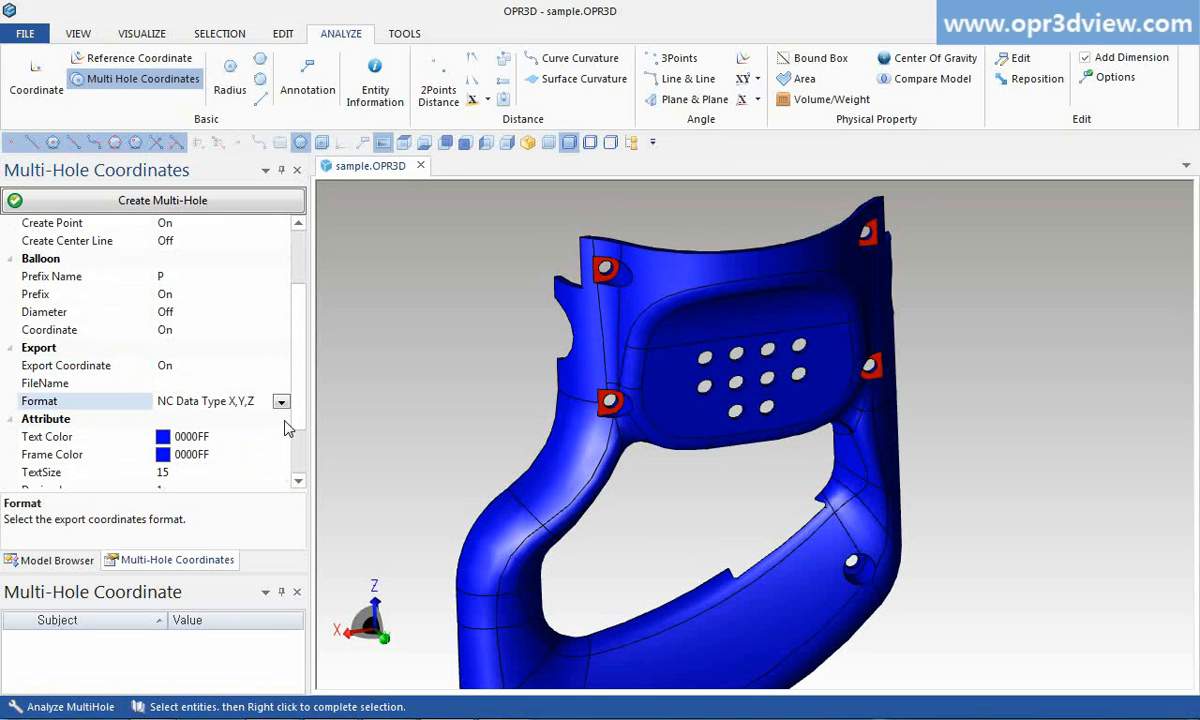
# Set the coordinate export file to a text file named hole in the Project_1 folder.
pyautogui.click(280, 383)
pyautogui.click(281, 384)
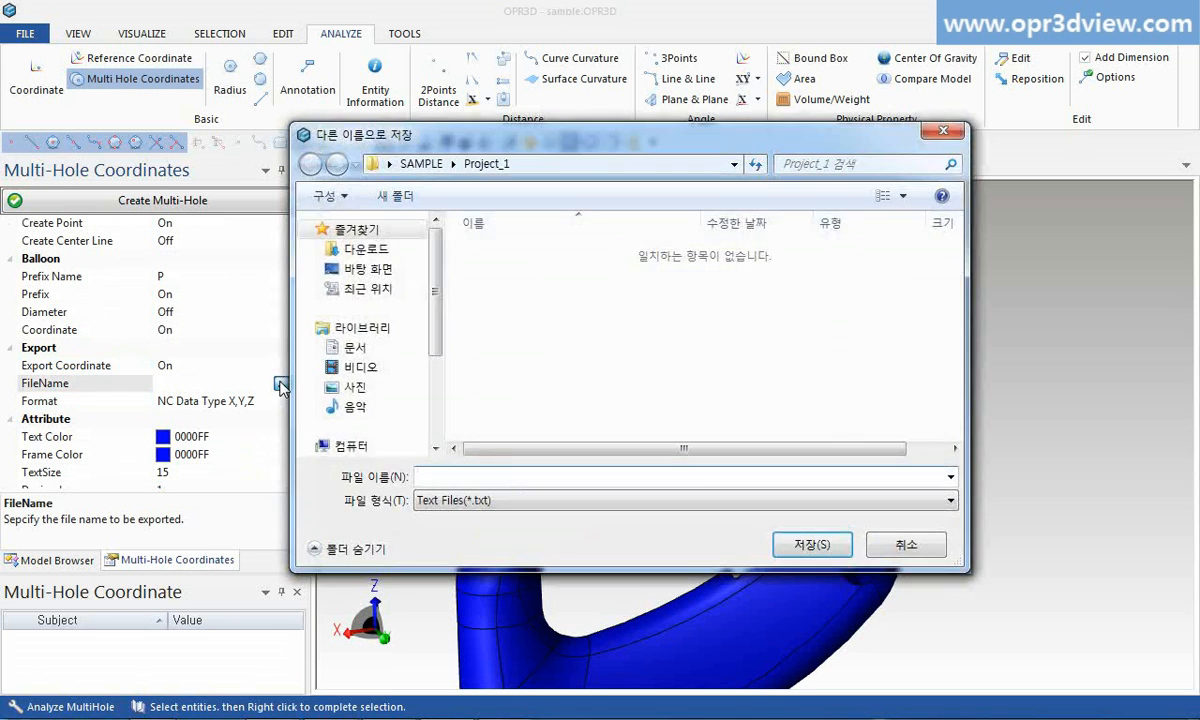
pyautogui.write('hole')
pyautogui.press('Return')
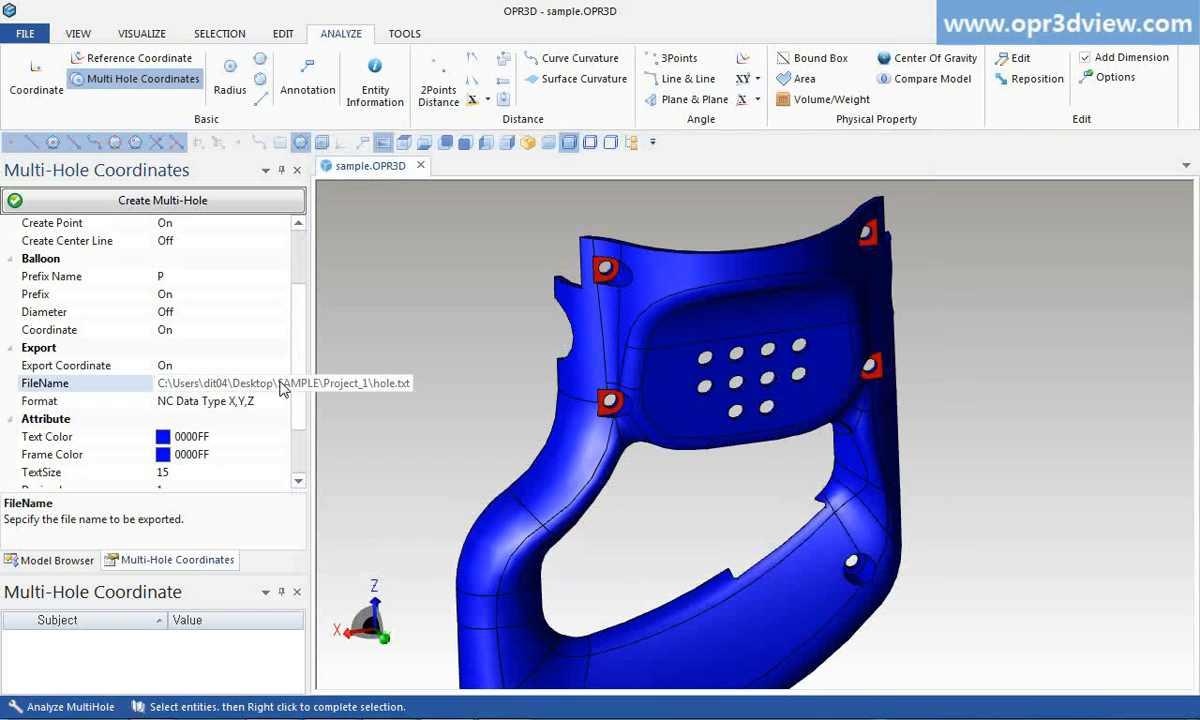
# Create the multi-hole coordinates and select the coordinate lines in the exported hole.txt.
pyautogui.click(266, 208)
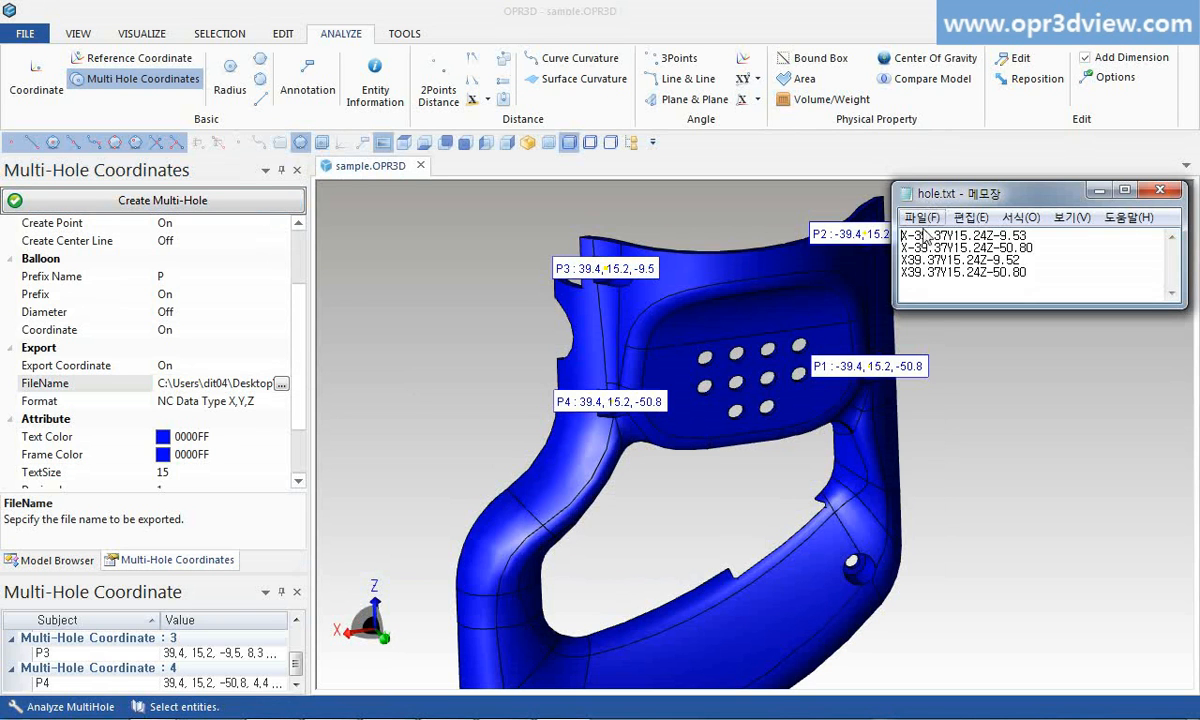
pyautogui.moveTo(901, 235); pyautogui.dragTo(1053, 271)
pyautogui.click(1054, 277)
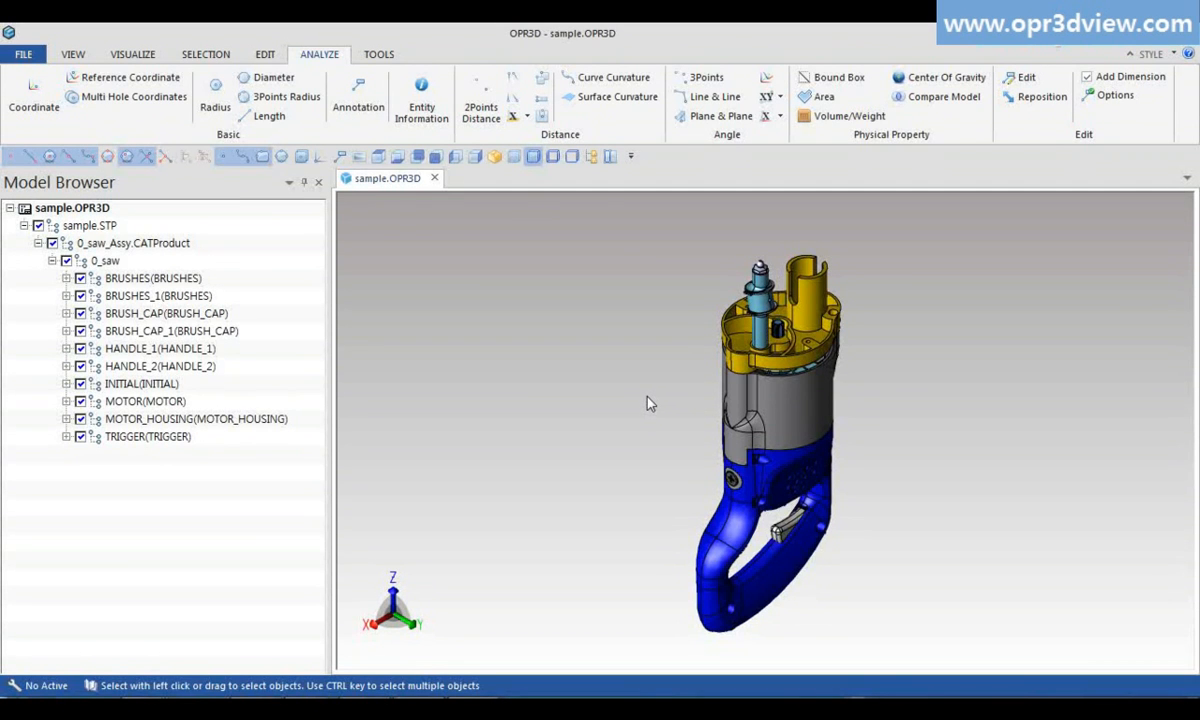
# Open 변경전-data.CATPart and 변경후-data.CATPart together from the Project_3 folder and expand their model tree.
pyautogui.click(593, 157)
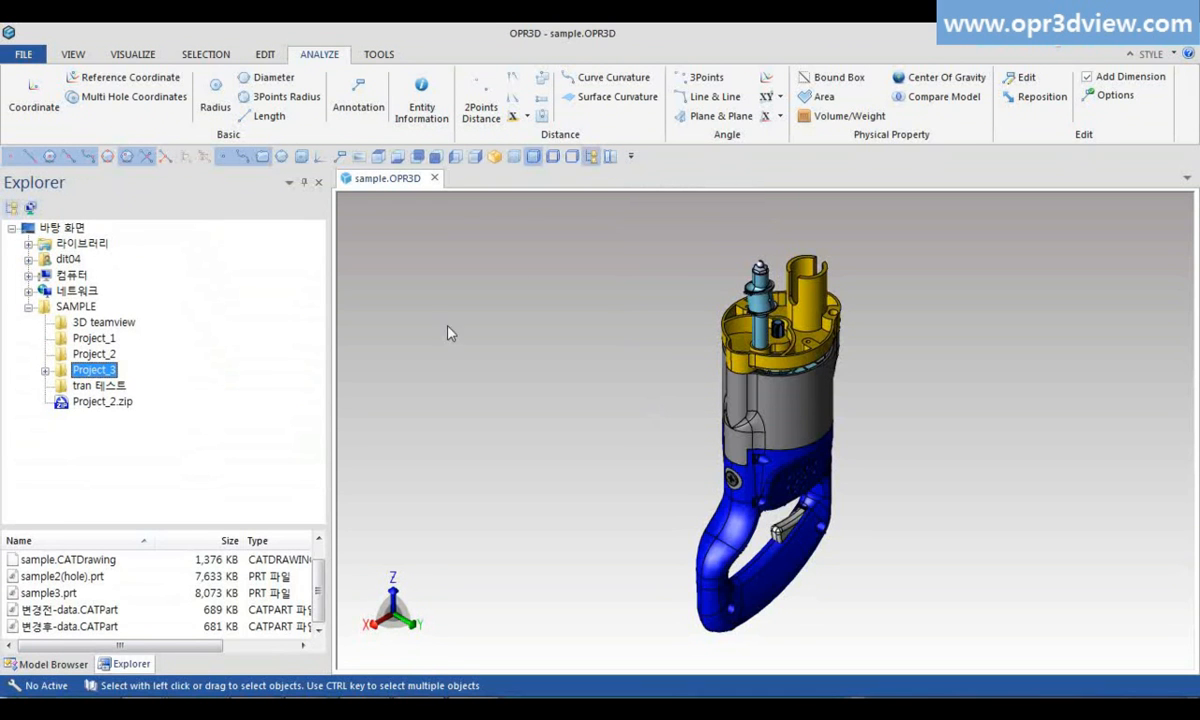
pyautogui.click(45, 612)
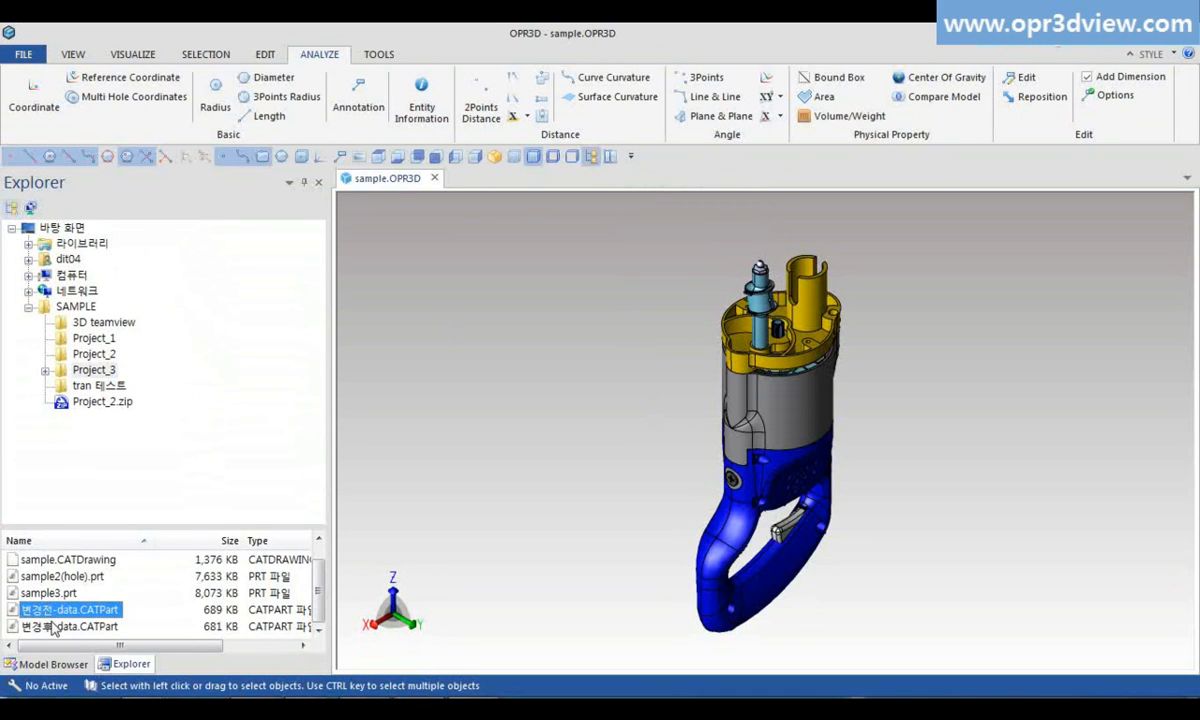
pyautogui.keyDown('ctrl'); pyautogui.click(45, 626); pyautogui.keyUp('ctrl')
pyautogui.rightClick(54, 625)
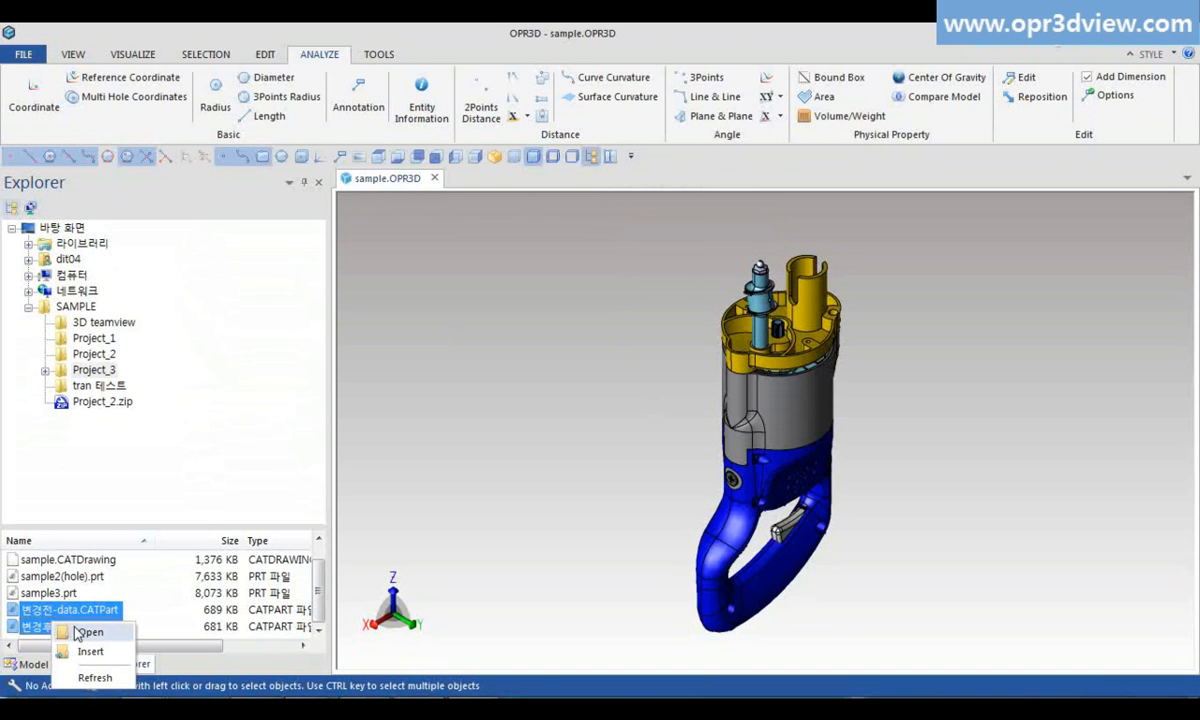
pyautogui.click(78, 632)
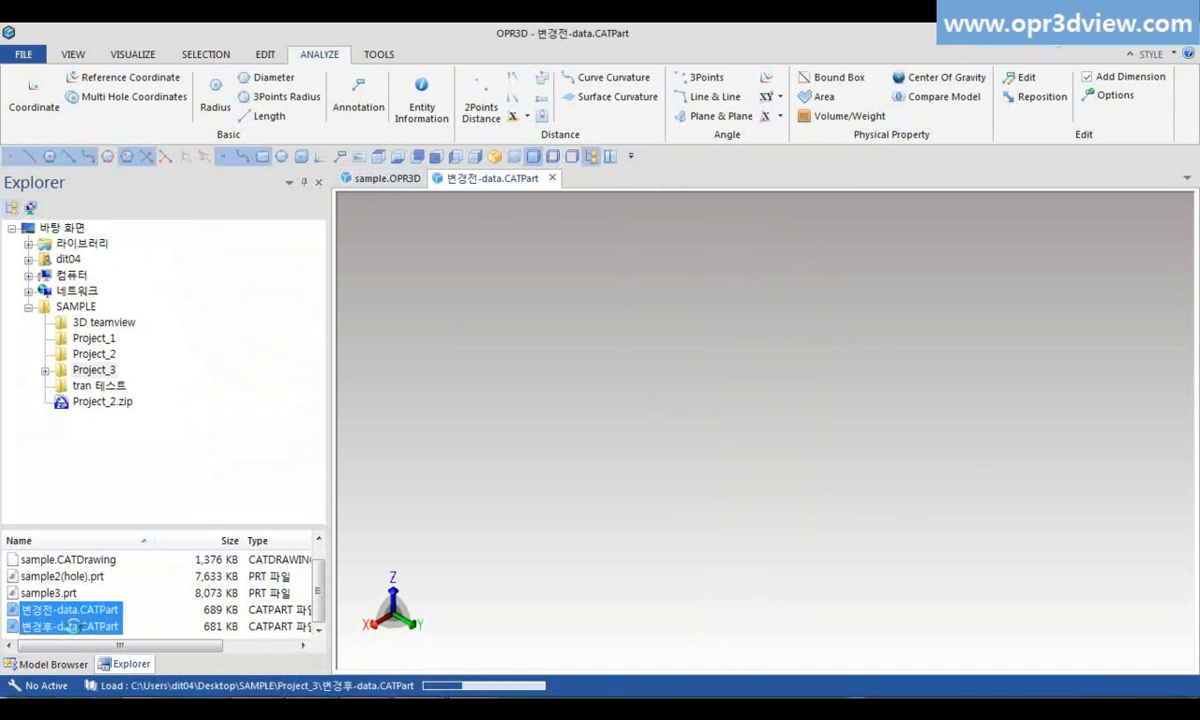
pyautogui.click(60, 664)
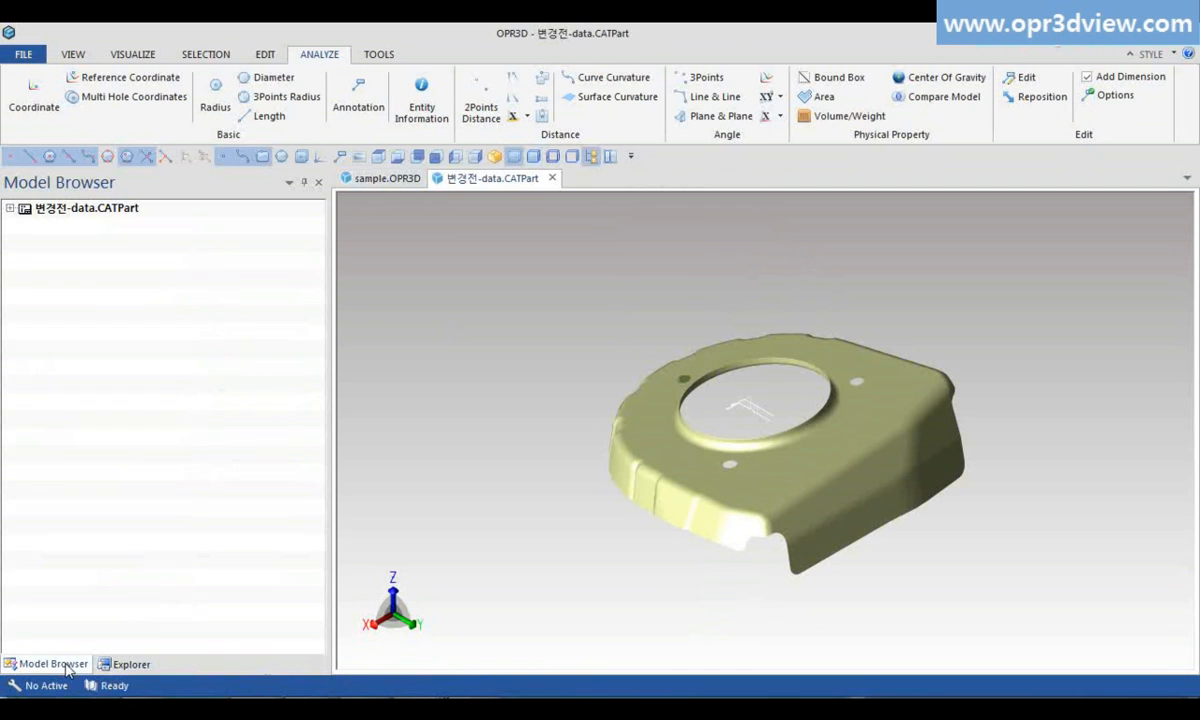
pyautogui.click(10, 208)
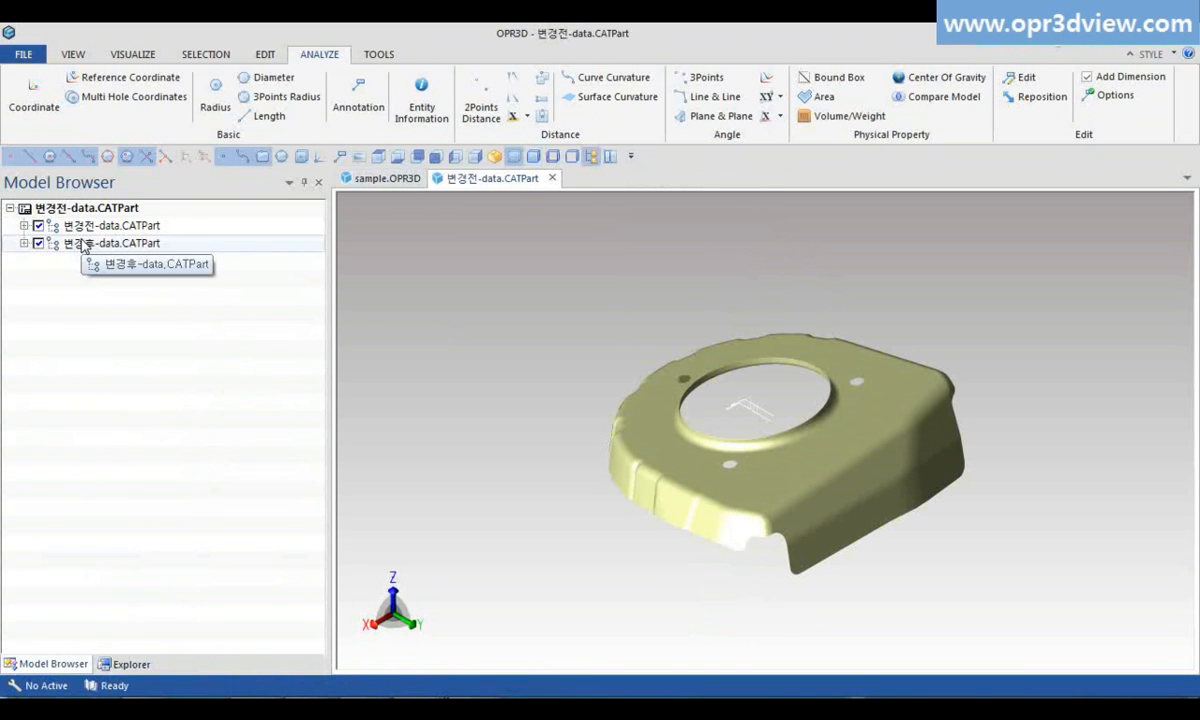
# Compare old model 변경전-data.CATPart with new model 변경후-data.CATPart at an accuracy of 1.
pyautogui.click(940, 96)
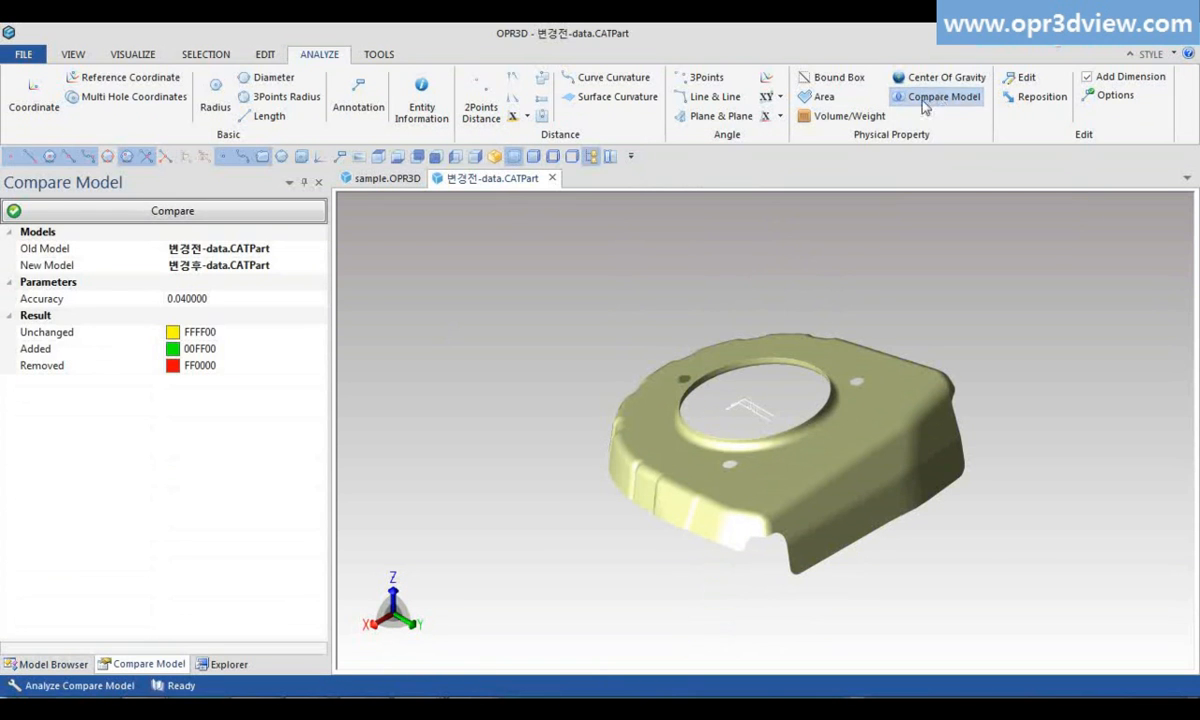
pyautogui.click(225, 348)
pyautogui.click(214, 366)
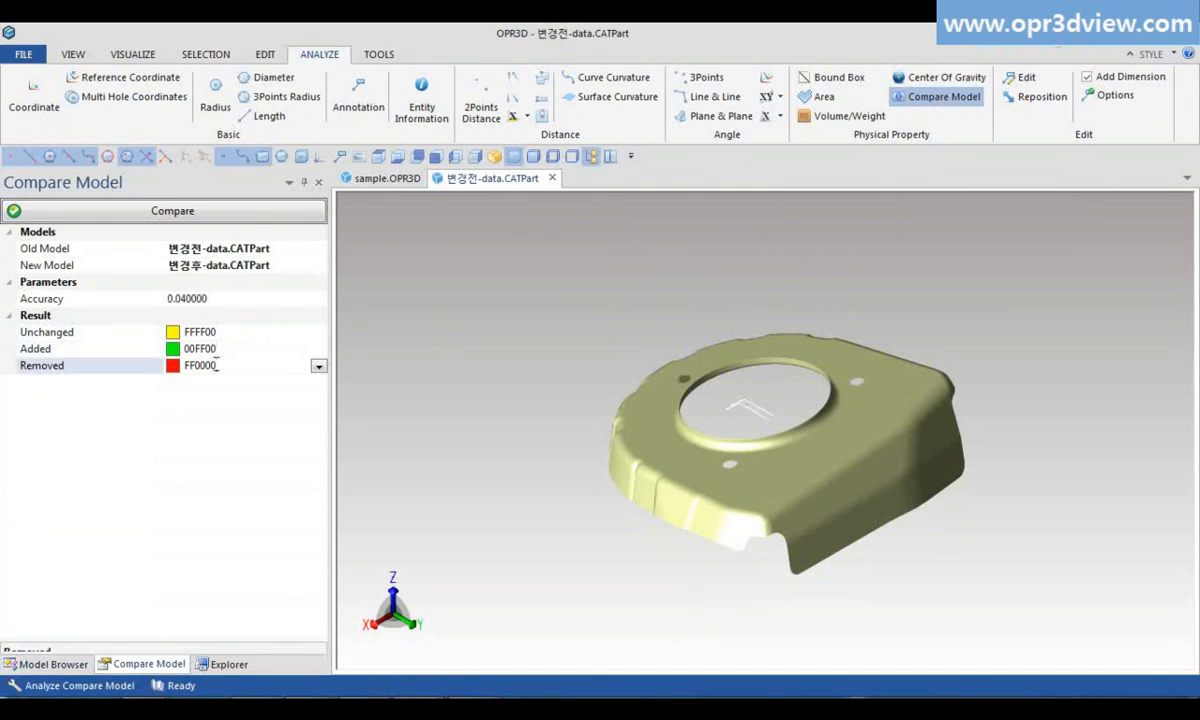
pyautogui.click(220, 299)
pyautogui.write('1')
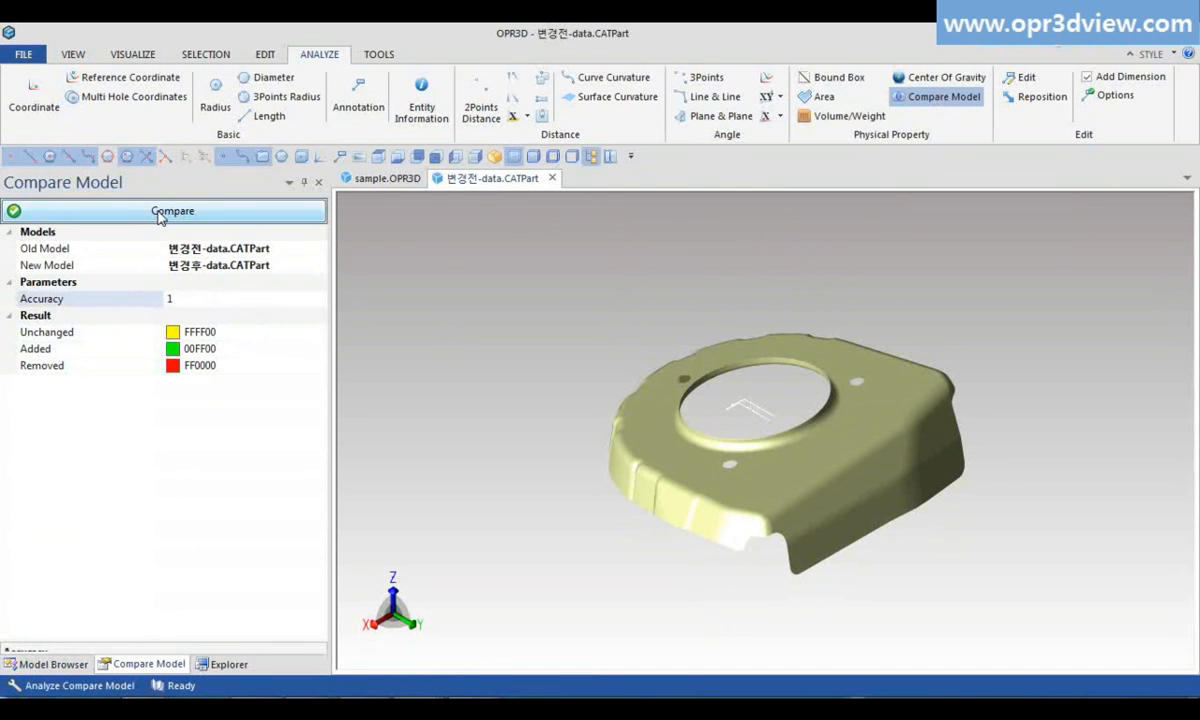
pyautogui.click(158, 213)
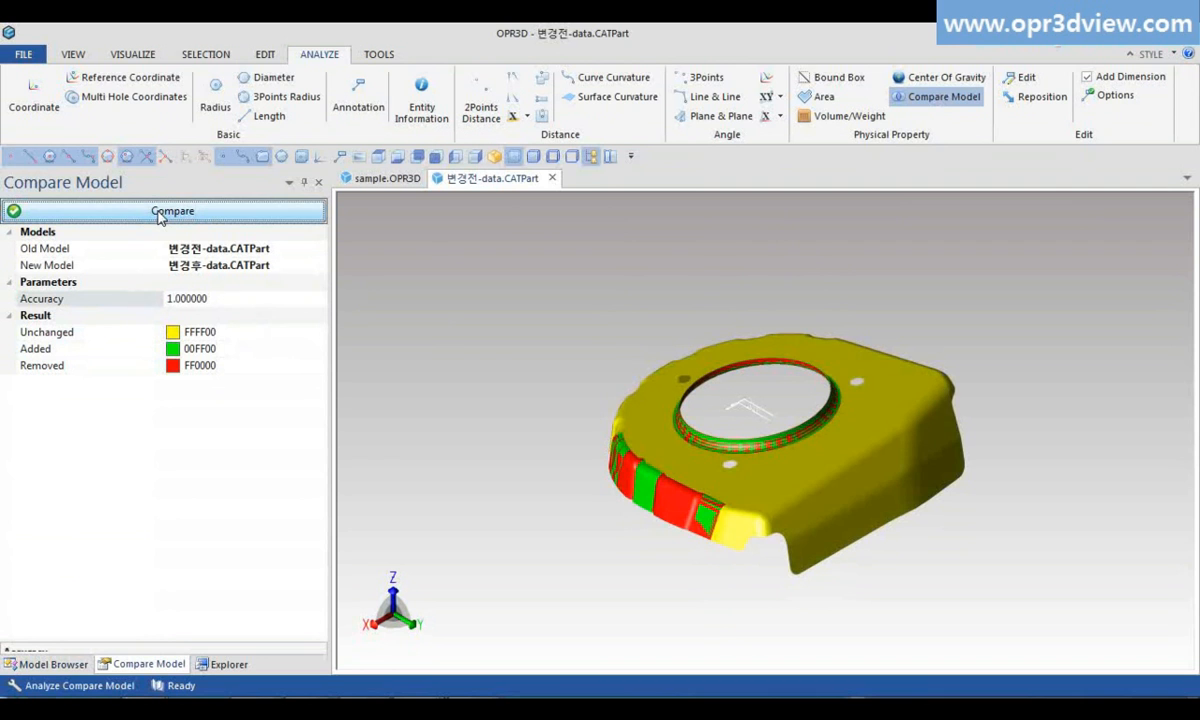
# Hide the 변경전-data.CATPart model and dimension the diameter of the large central hole.
pyautogui.click(55, 664)
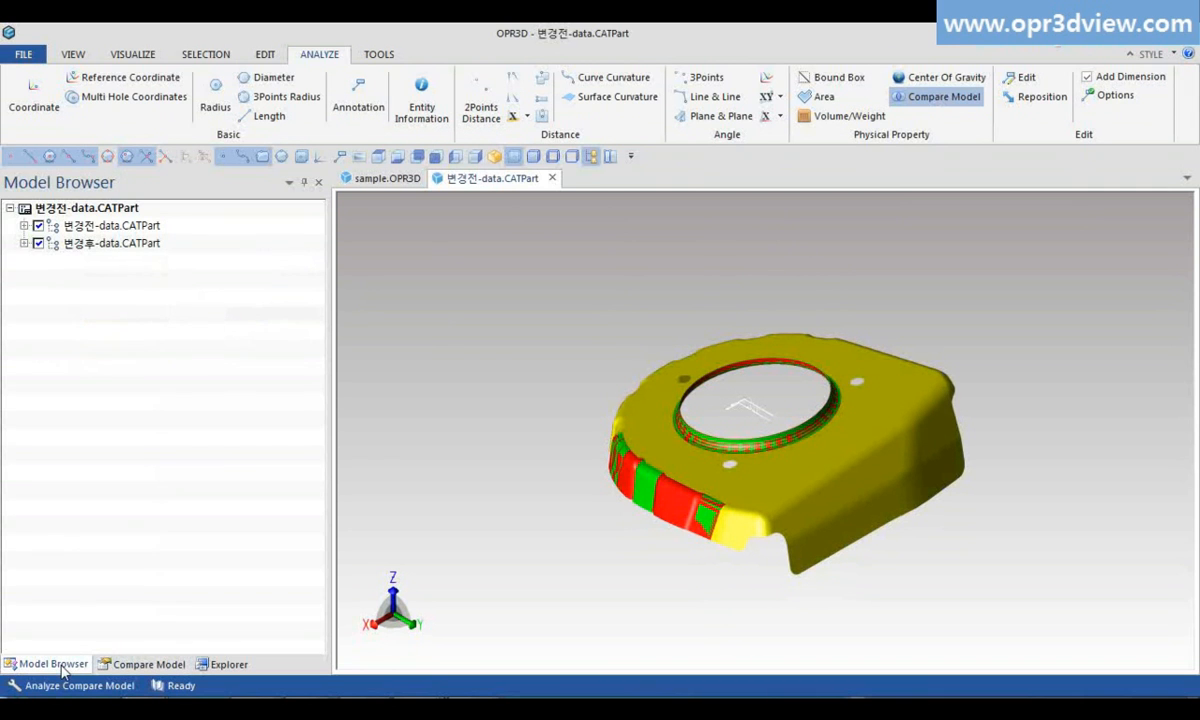
pyautogui.click(39, 228)
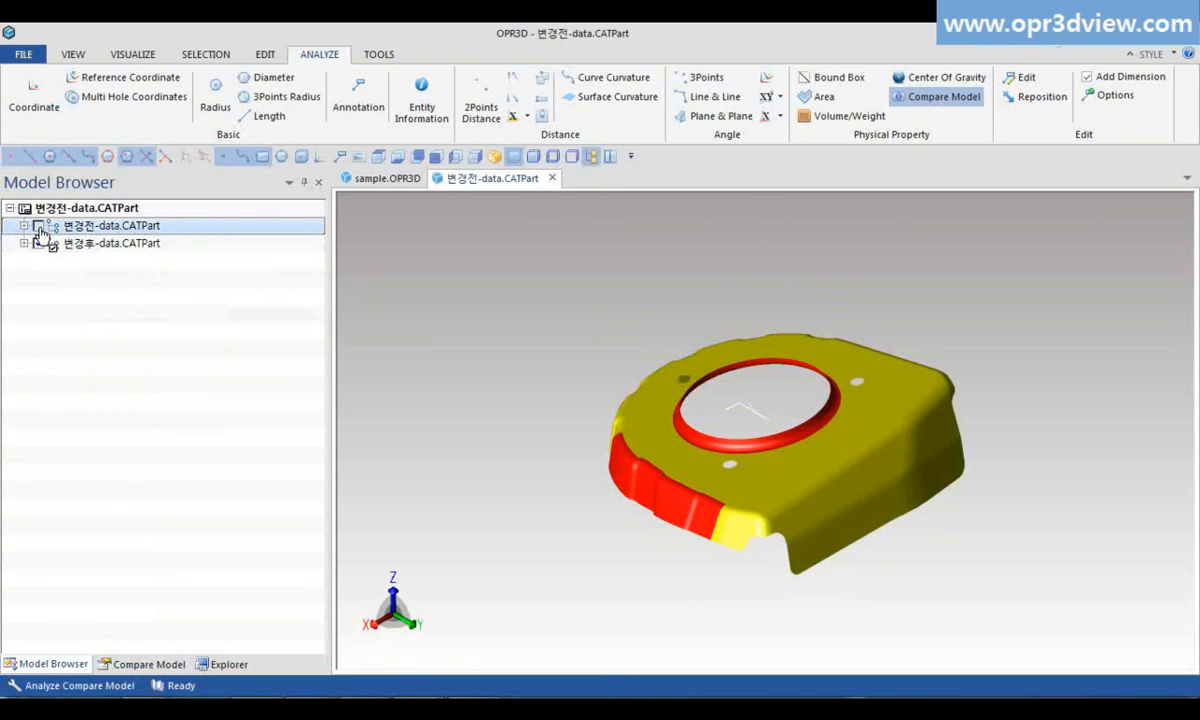
pyautogui.click(266, 77)
pyautogui.click(788, 367)
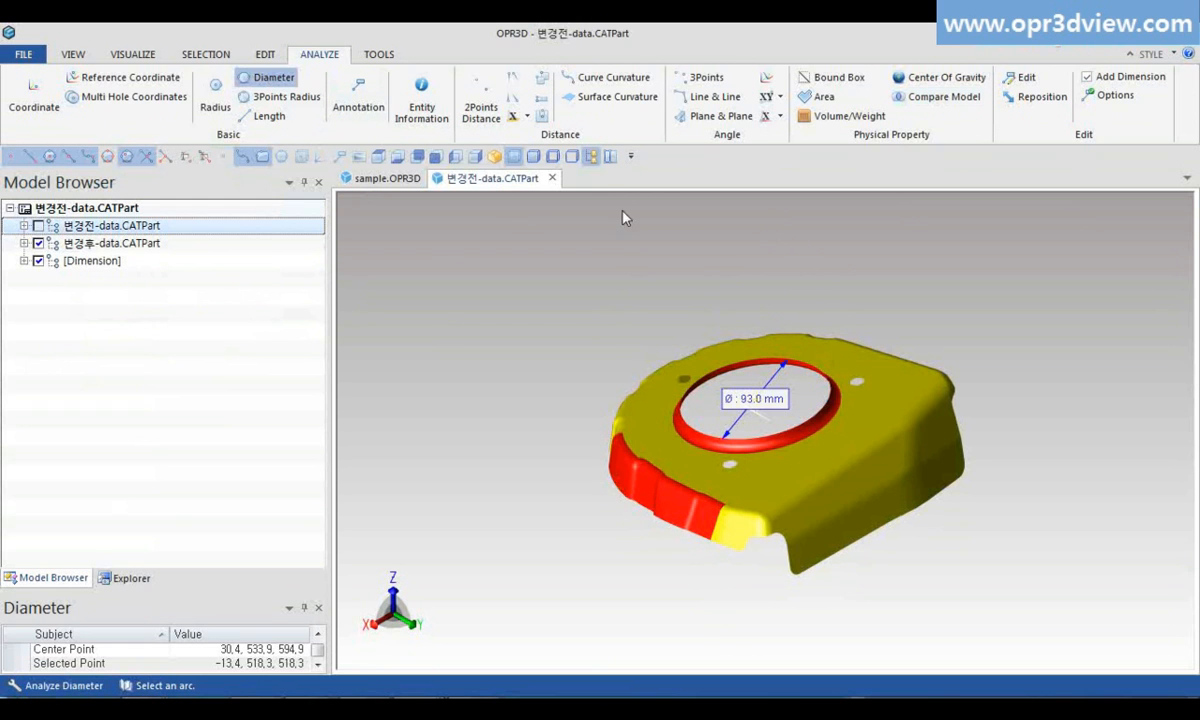
# Measure the two-point distance between the ends of the red side wall section, and clear the dimensions.
pyautogui.click(481, 105)
pyautogui.click(624, 435)
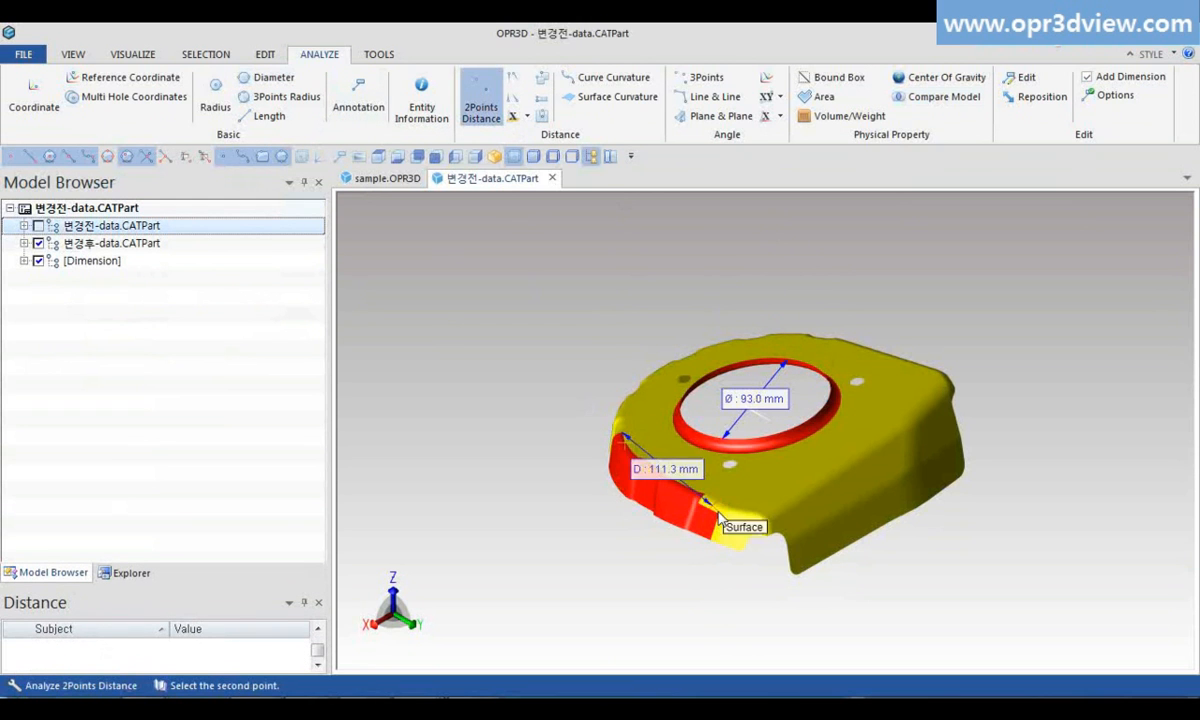
pyautogui.click(722, 503)
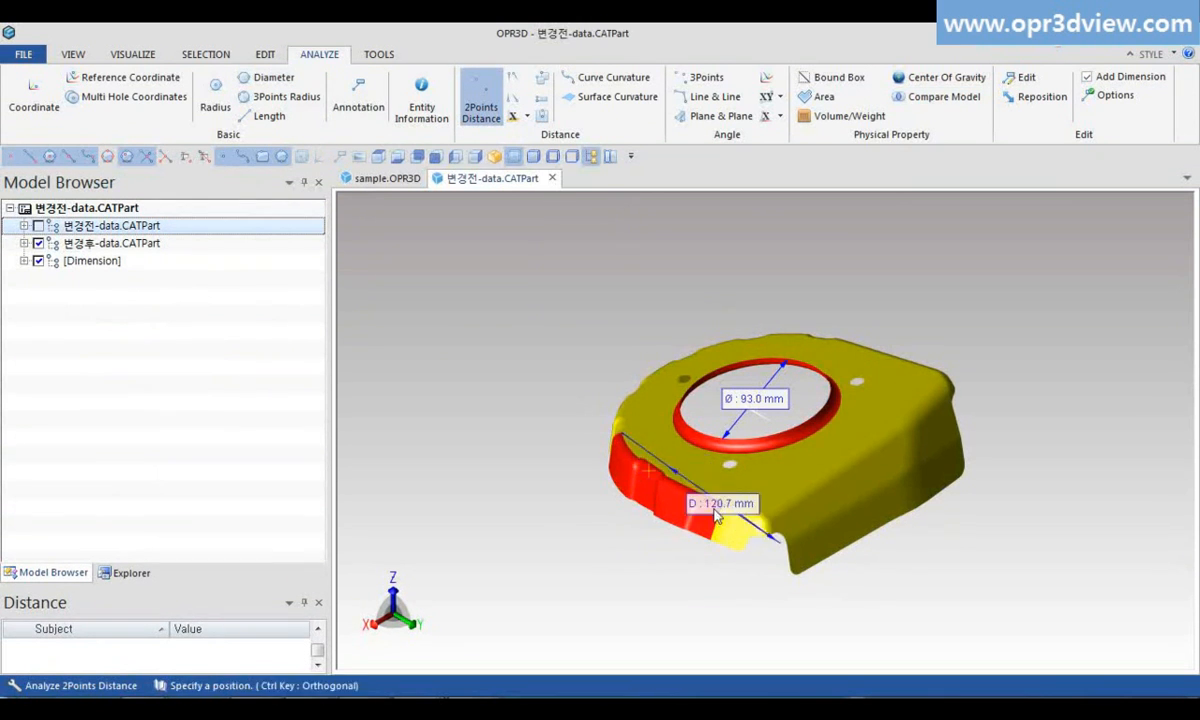
pyautogui.click(625, 570)
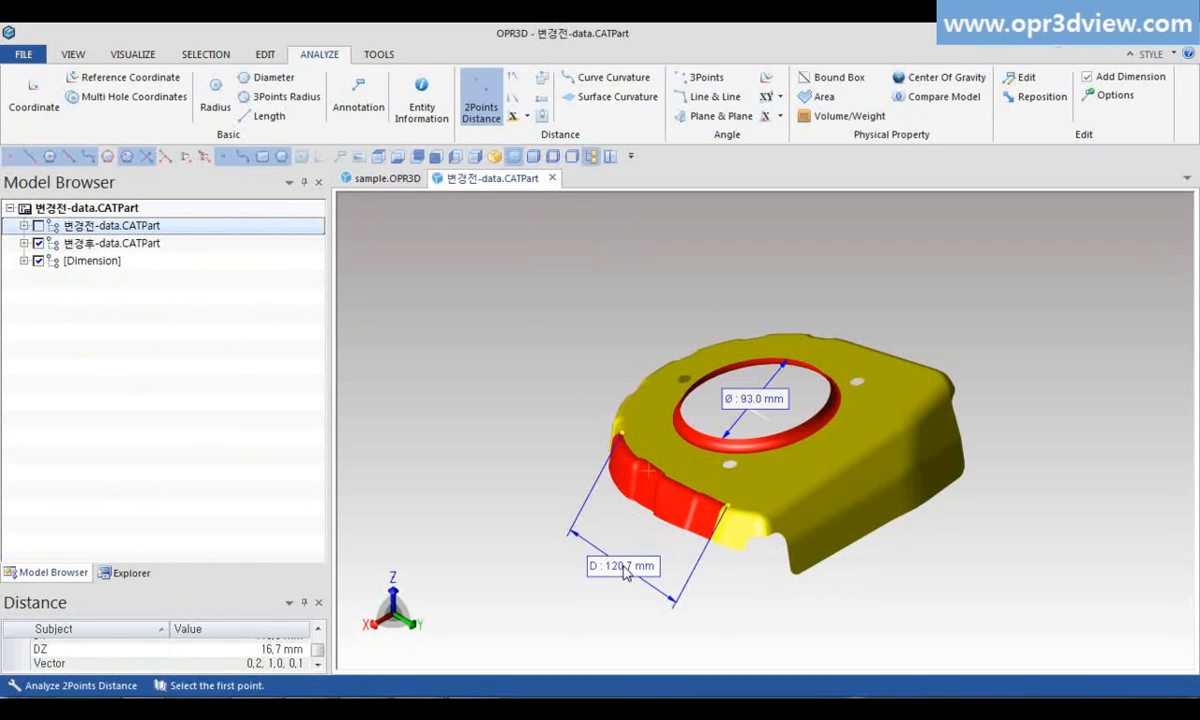
pyautogui.press('Escape')
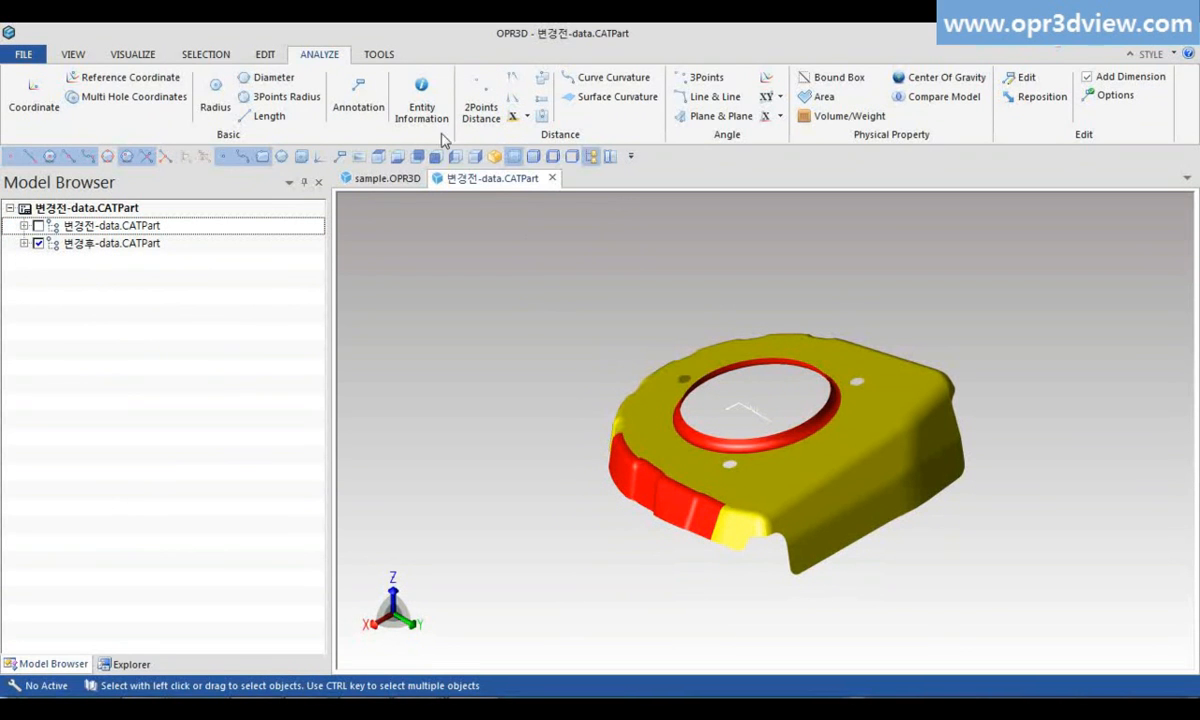
# Create a normal axis on the part's top face beside the central hole and change its direction.
pyautogui.click(379, 57)
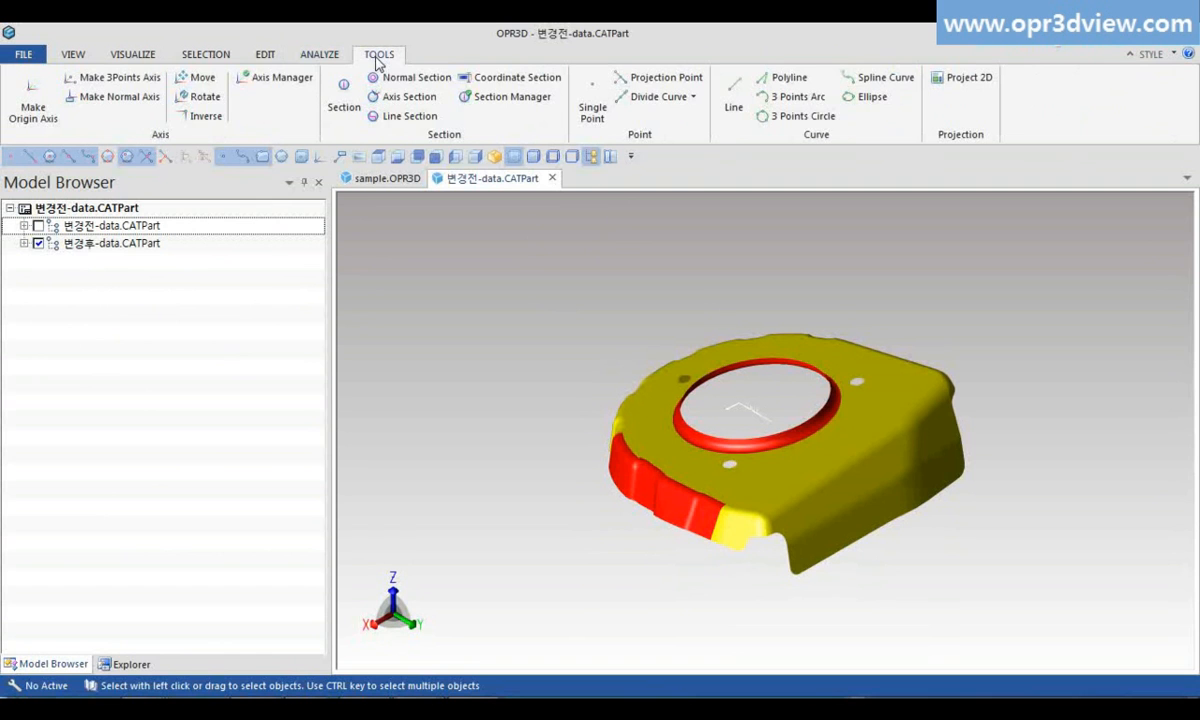
pyautogui.click(155, 99)
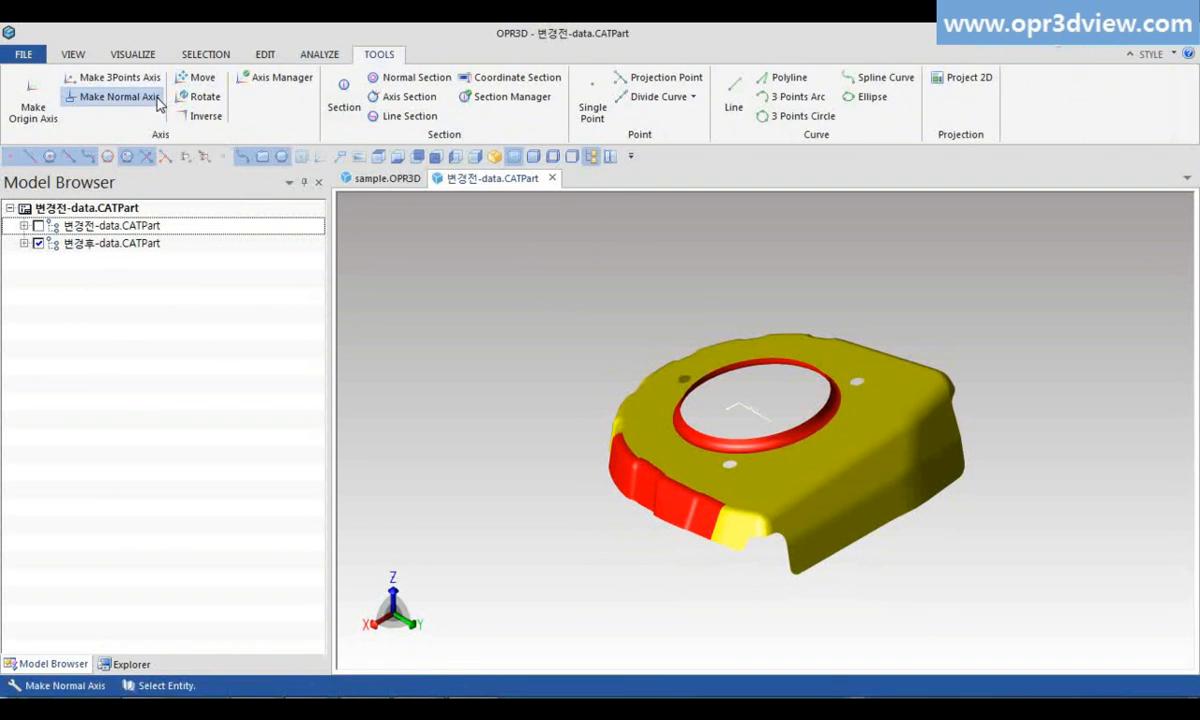
pyautogui.click(810, 442)
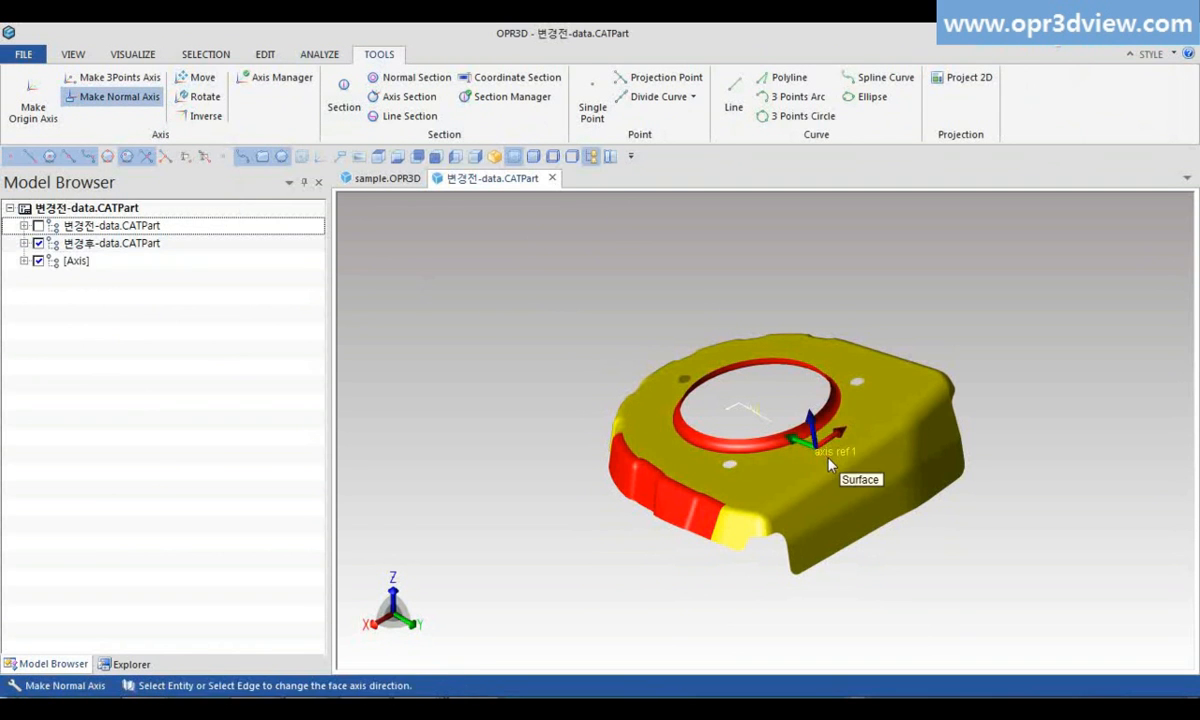
pyautogui.click(836, 469)
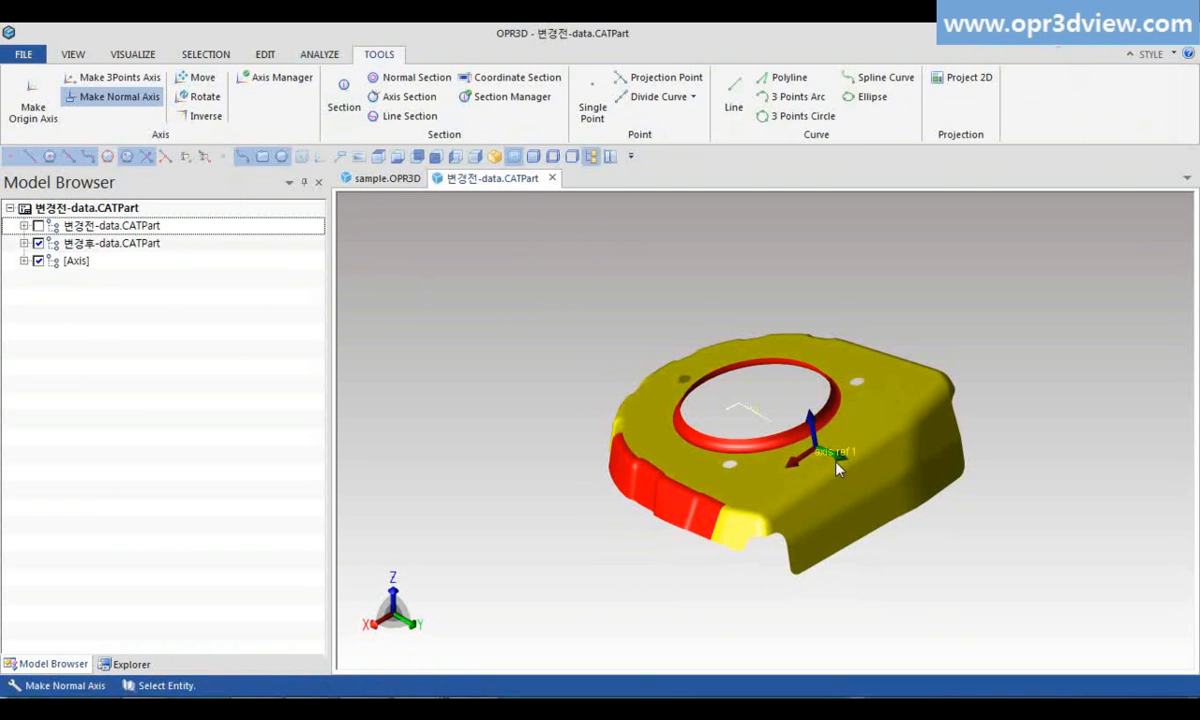
# Move the new axis to the centre of the large hole, with Copy off.
pyautogui.click(198, 77)
pyautogui.click(774, 418)
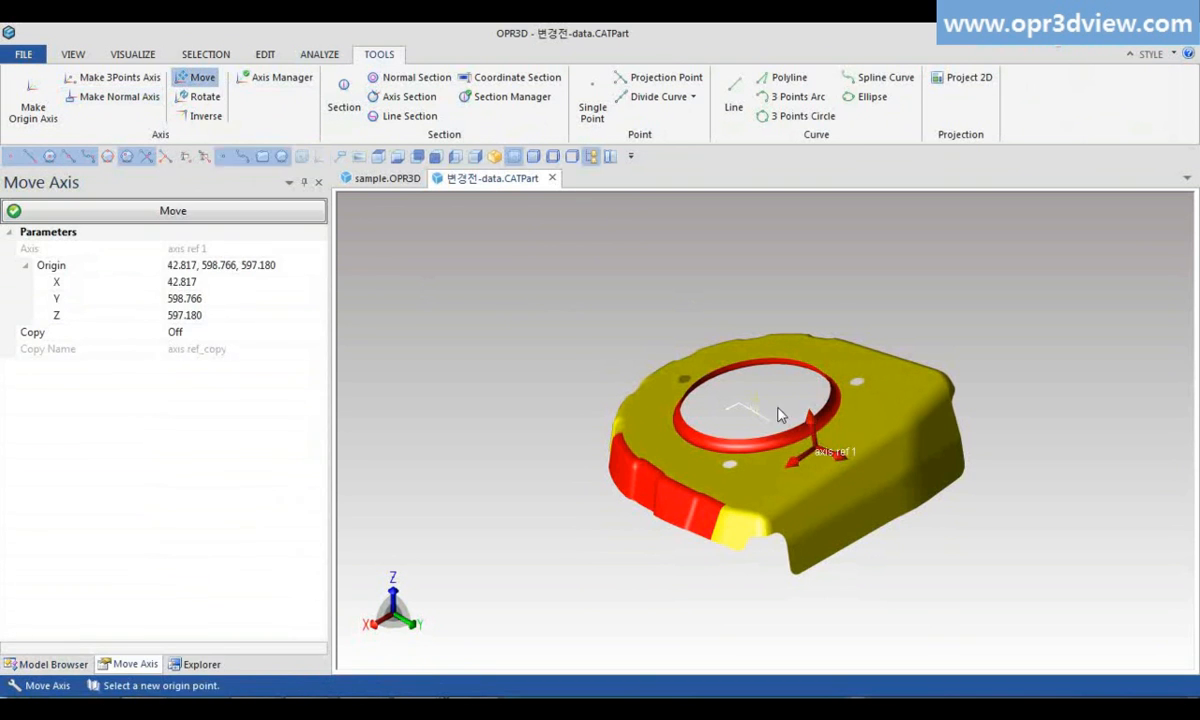
pyautogui.click(758, 404)
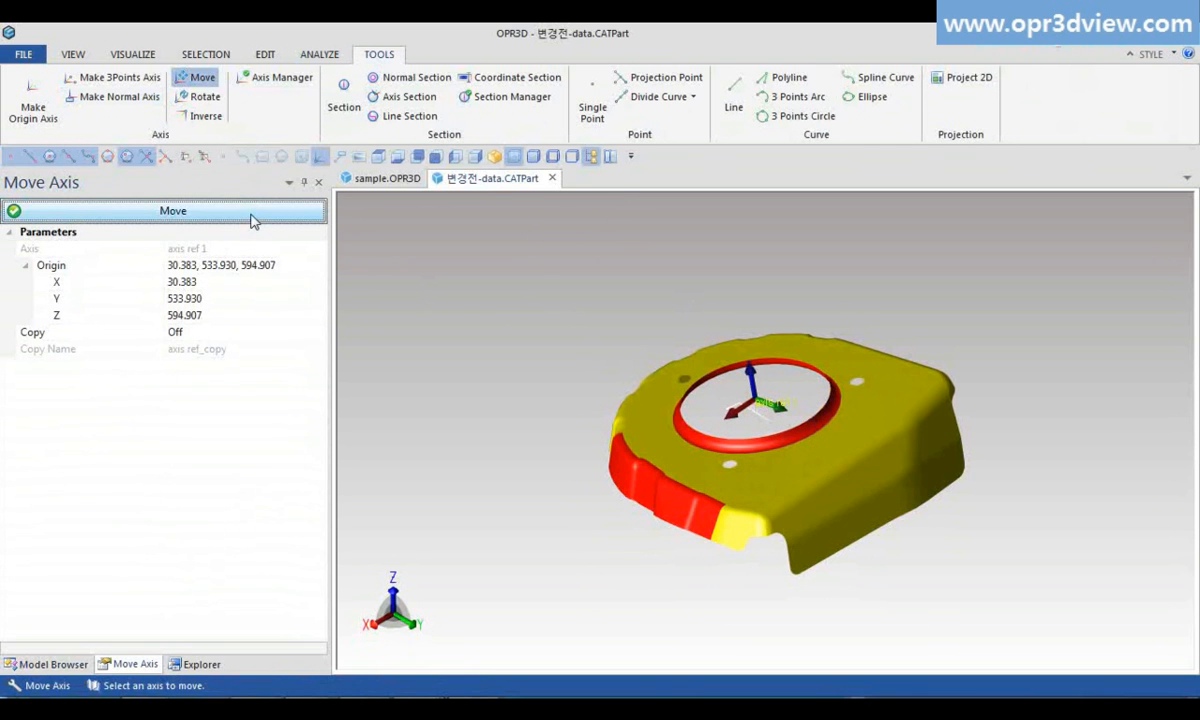
# Realign the part by setting the axis at the centre of the large hole as the origin axis.
pyautogui.click(380, 158)
pyautogui.click(421, 158)
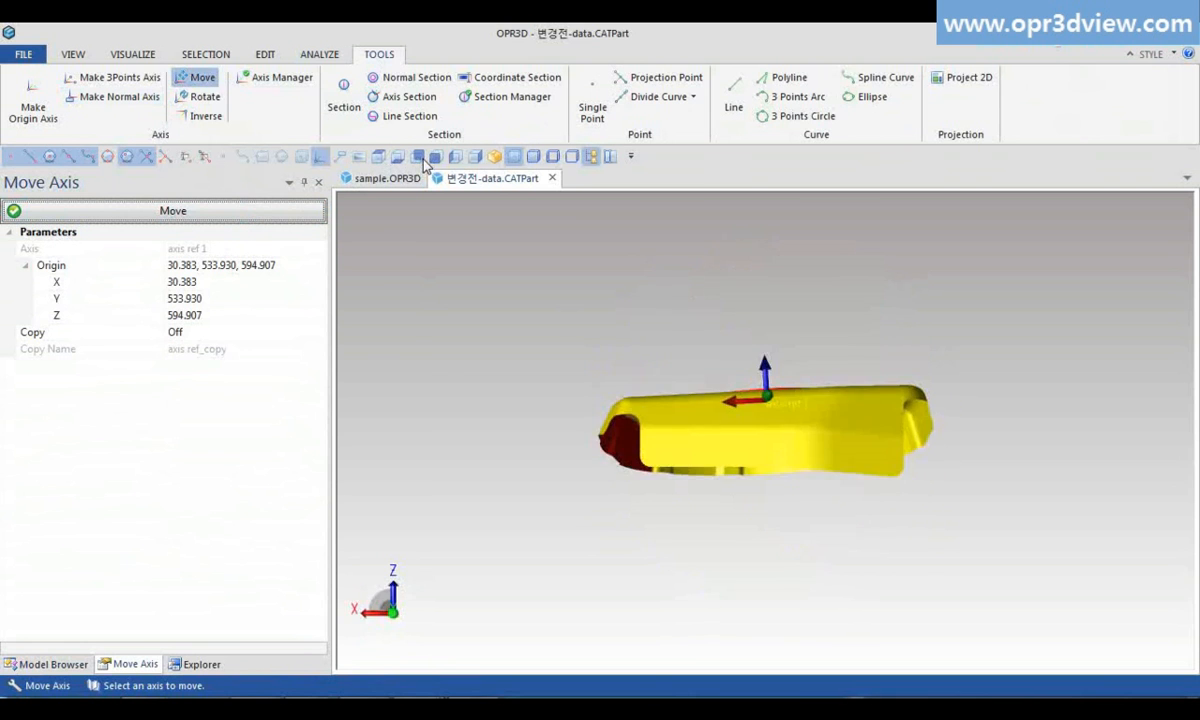
pyautogui.click(456, 158)
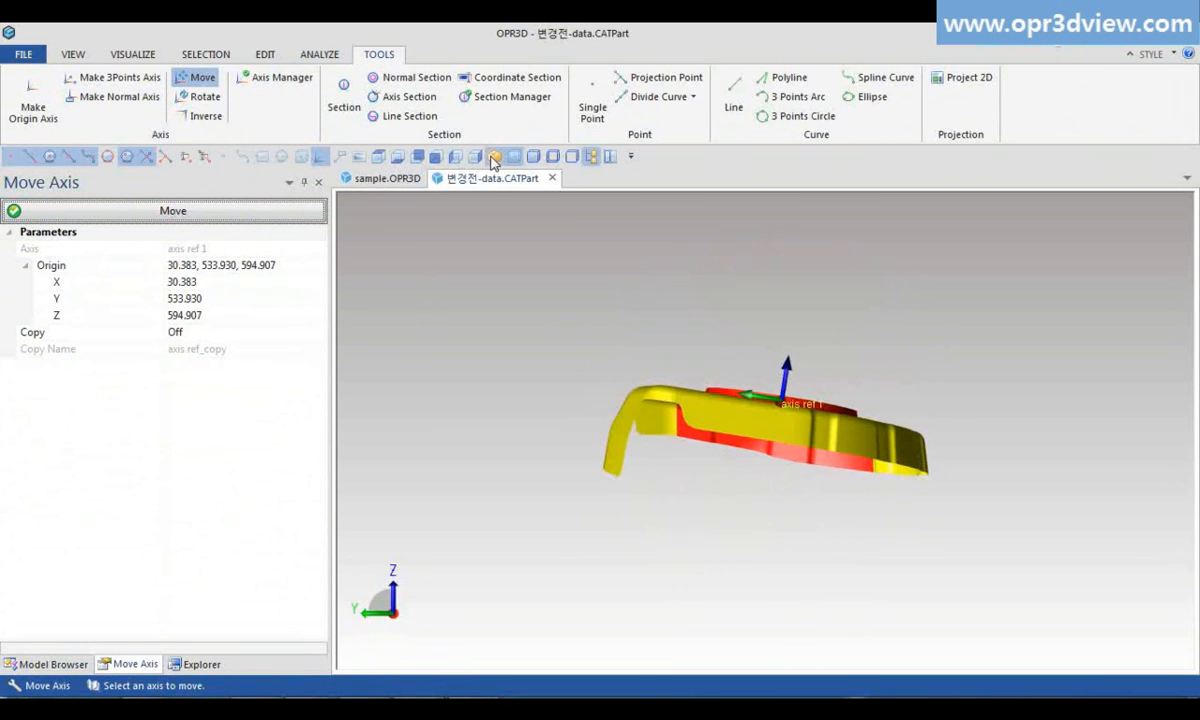
pyautogui.click(493, 159)
pyautogui.click(264, 54)
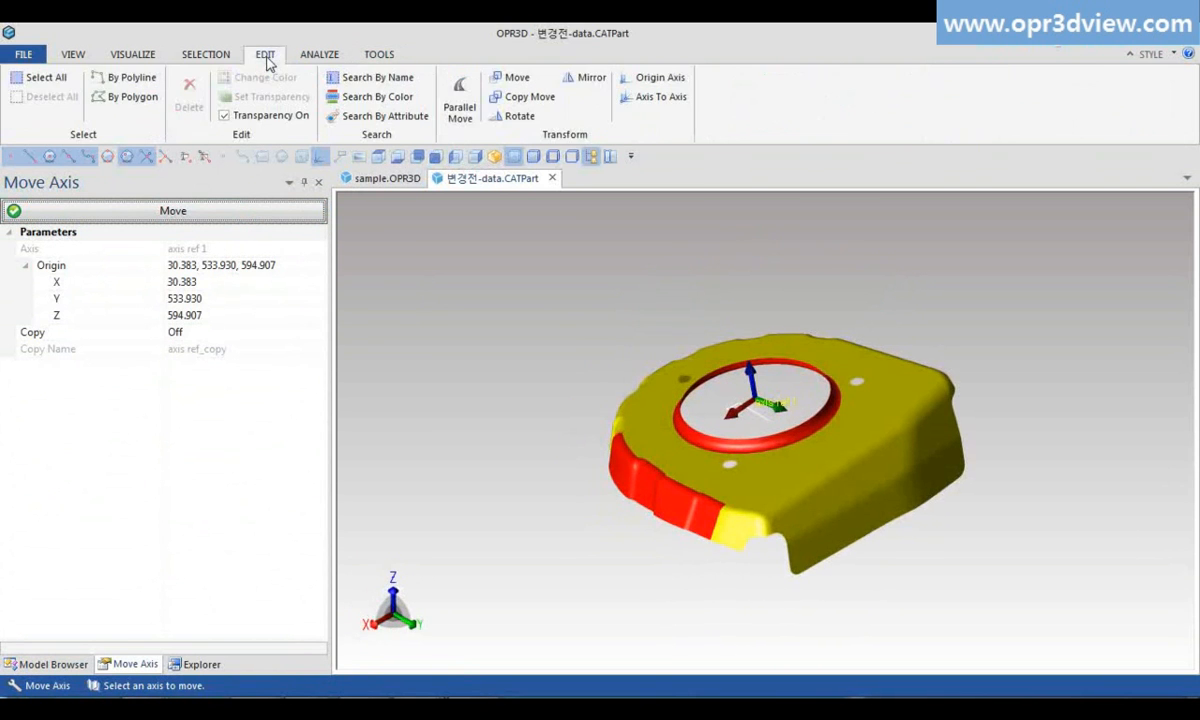
pyautogui.click(652, 78)
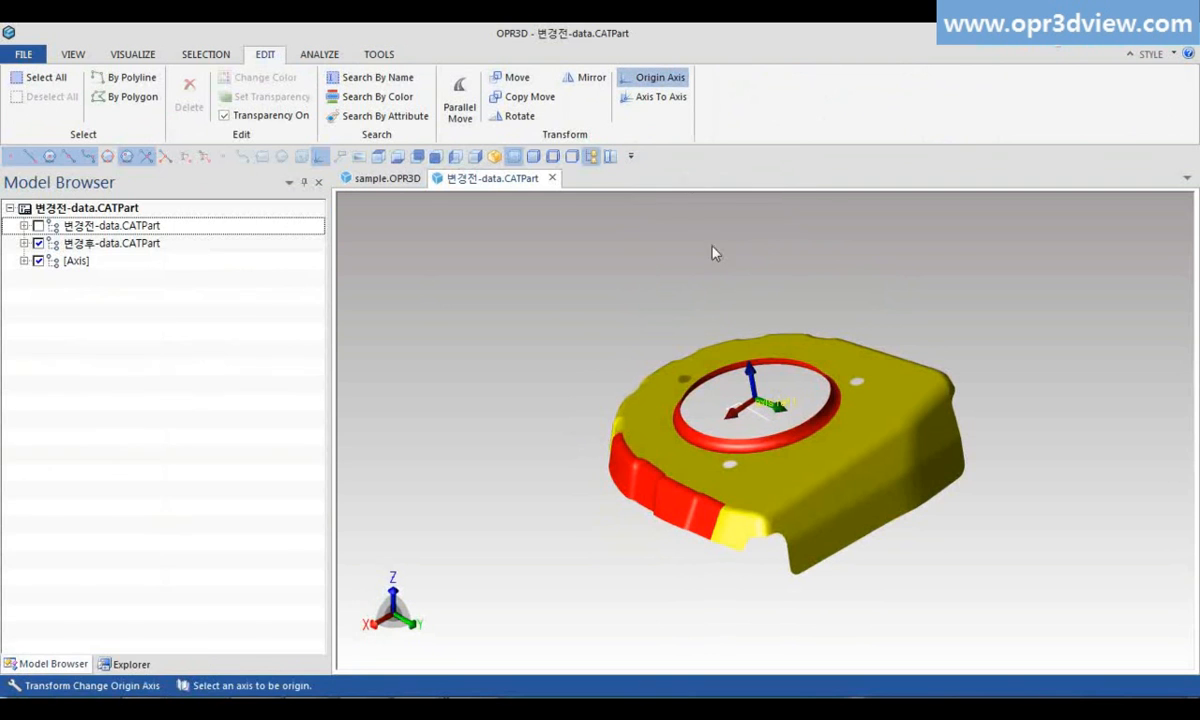
pyautogui.click(752, 382)
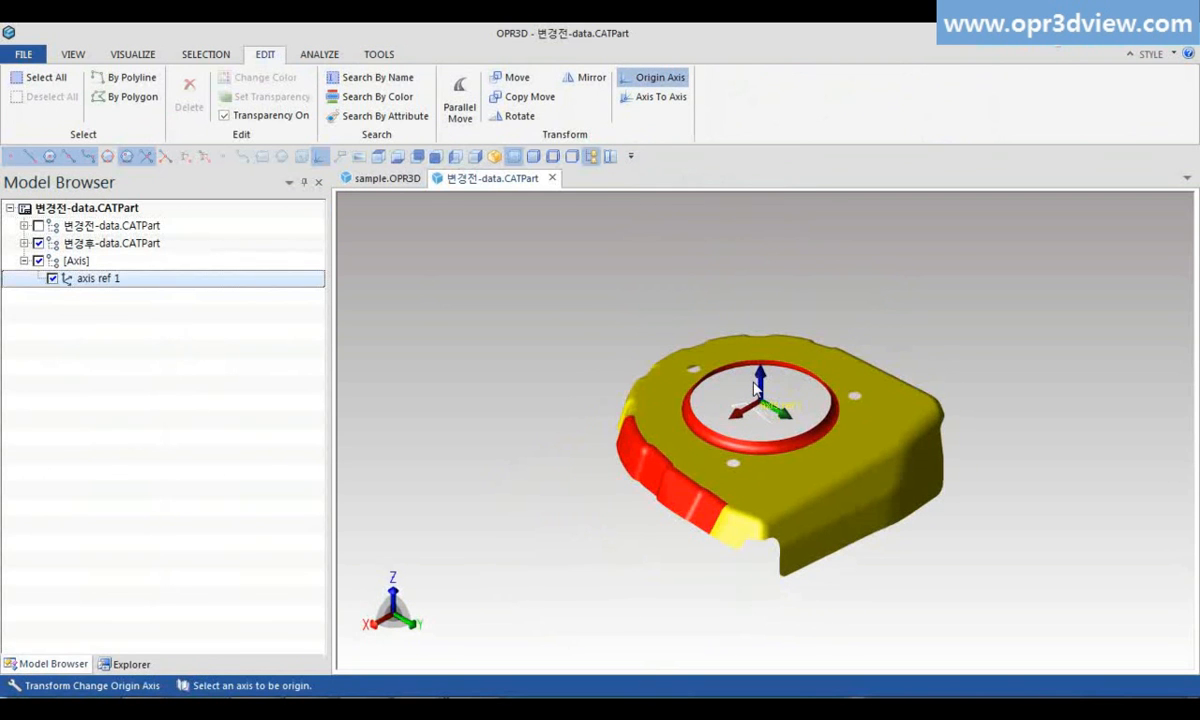
pyautogui.click(418, 157)
pyautogui.click(398, 157)
pyautogui.click(455, 158)
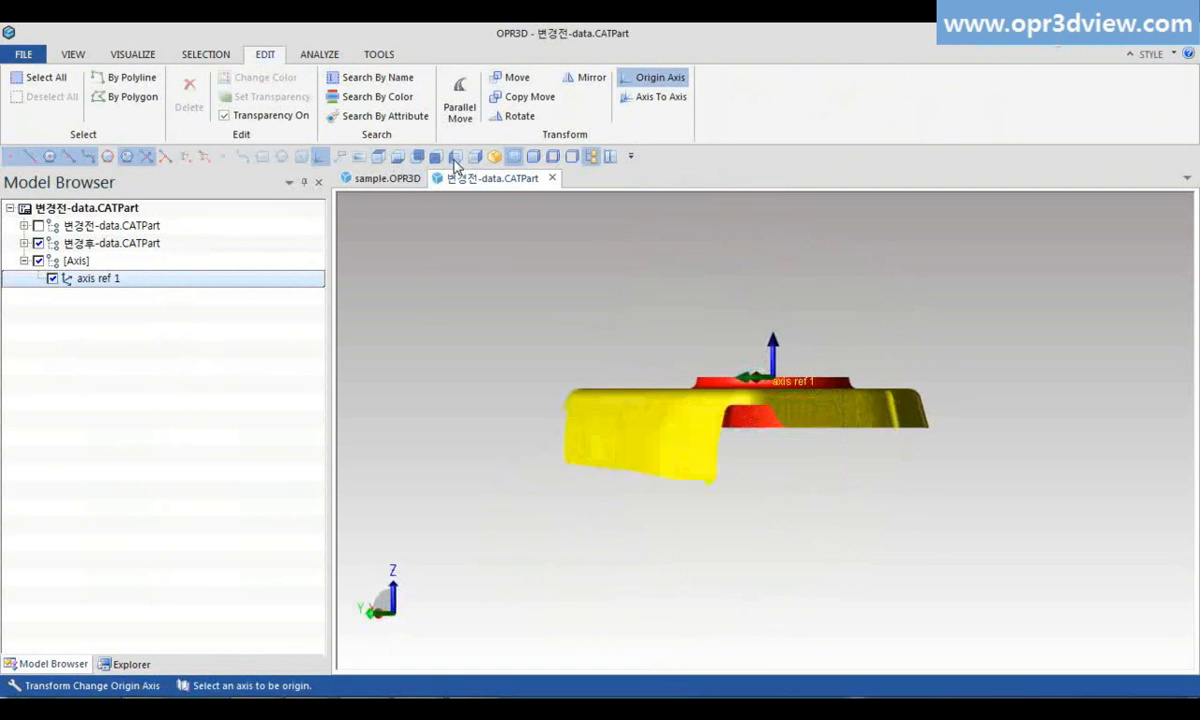
pyautogui.click(494, 160)
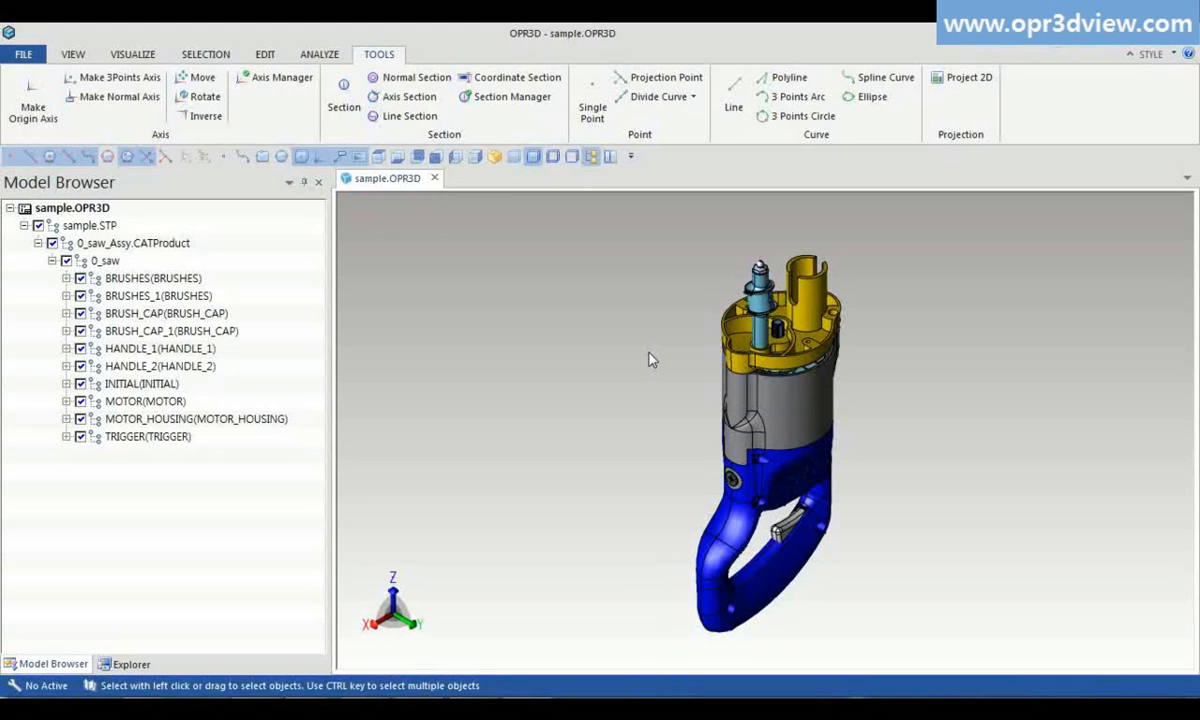
# Start a one-plane ZX section on the saw assembly and shift the plane to about 15.464 along Y.
pyautogui.click(345, 98)
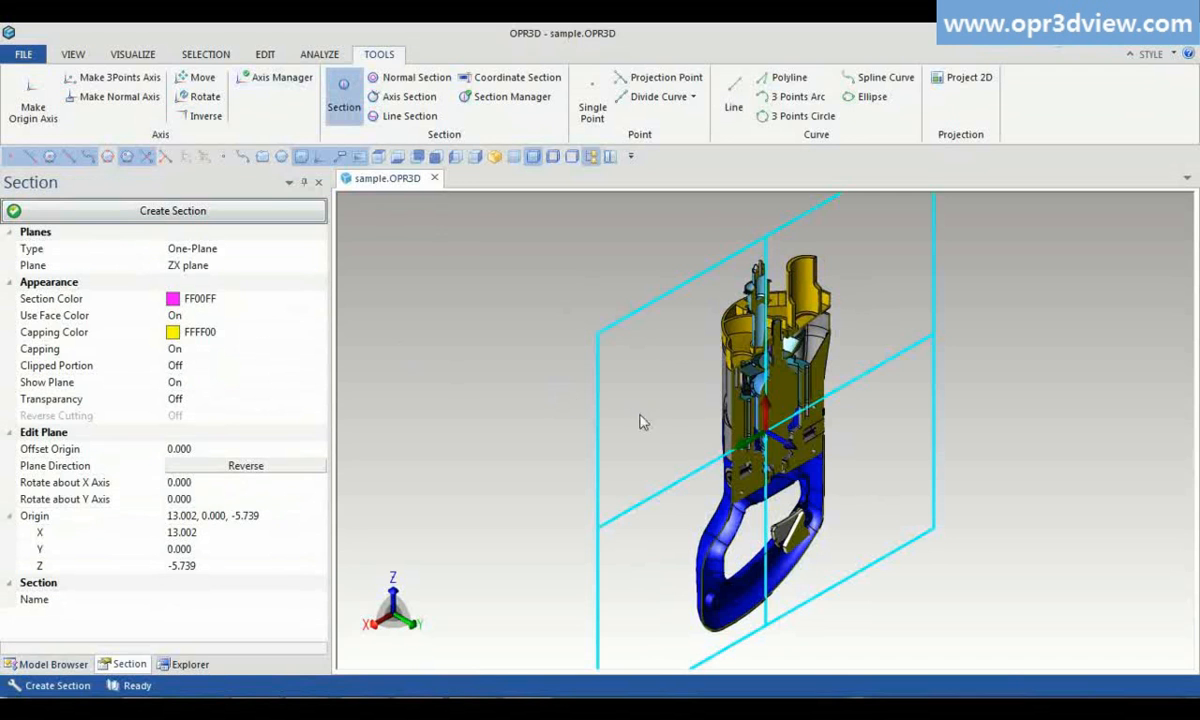
pyautogui.moveTo(736, 423); pyautogui.dragTo(800, 450)
pyautogui.rightClick(718, 424)
pyautogui.click(756, 138)
pyautogui.rightClick(891, 432)
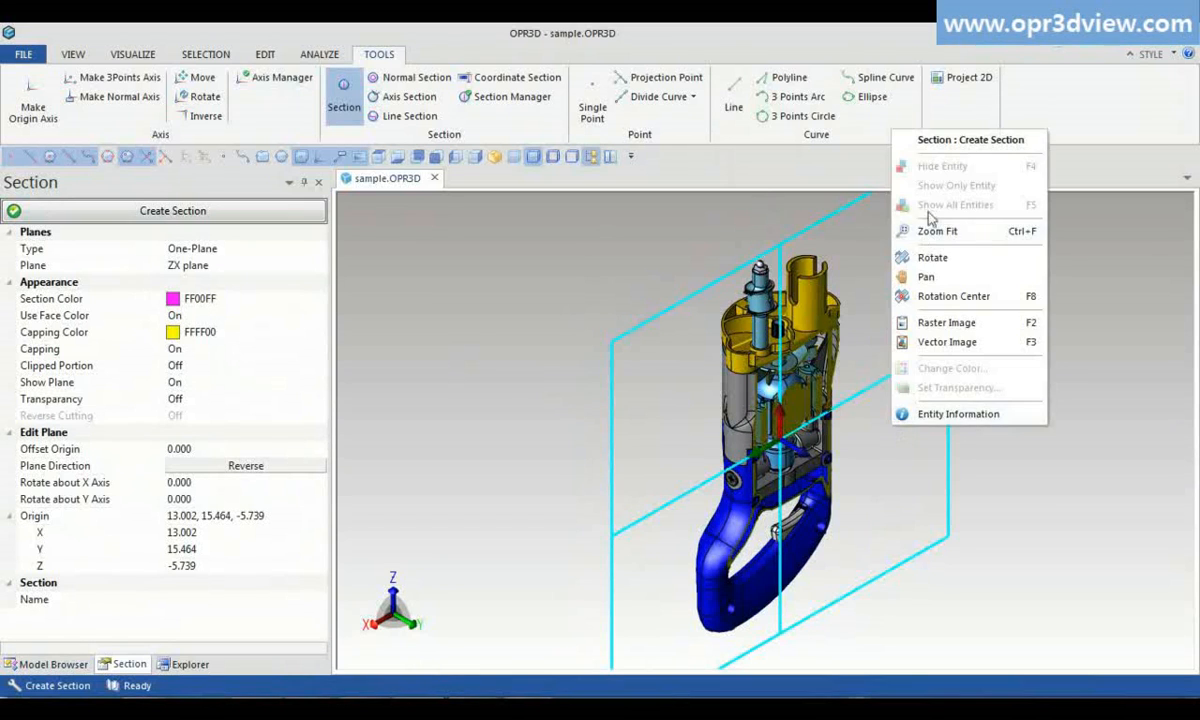
pyautogui.click(938, 146)
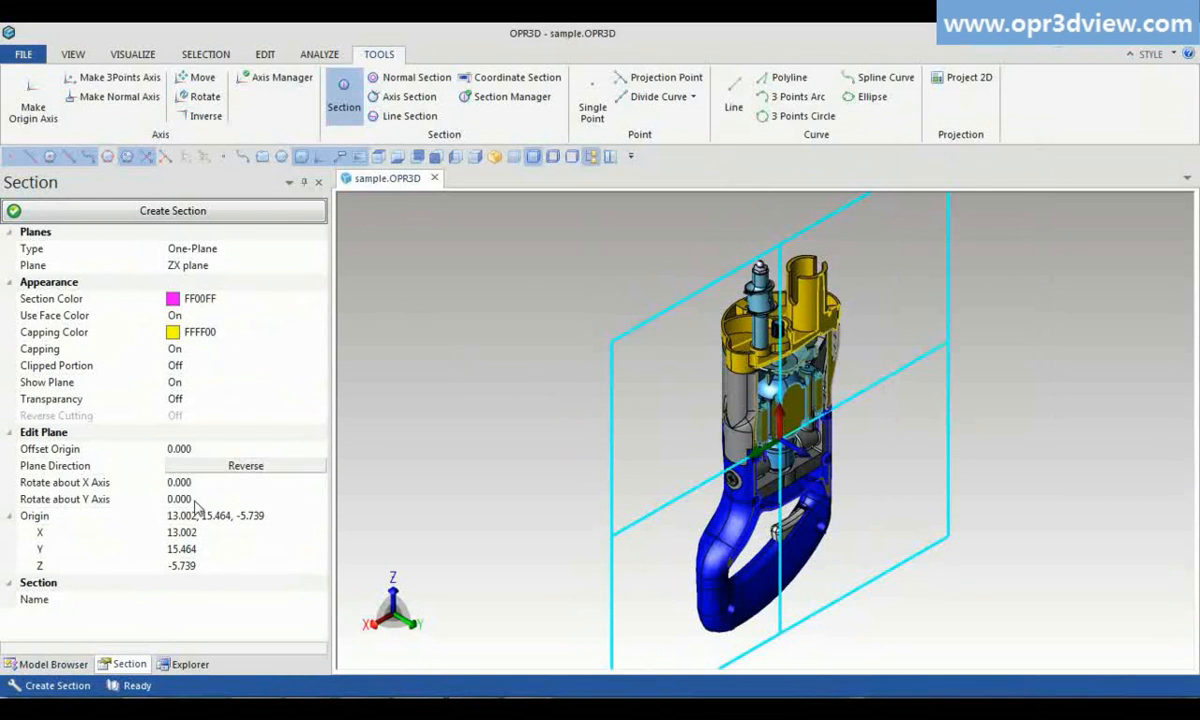
# Set the section plane's origin X and Y to 0 and create the section.
pyautogui.click(200, 535)
pyautogui.doubleClick(200, 535)
pyautogui.write('0')
pyautogui.click(204, 548)
pyautogui.doubleClick(204, 548)
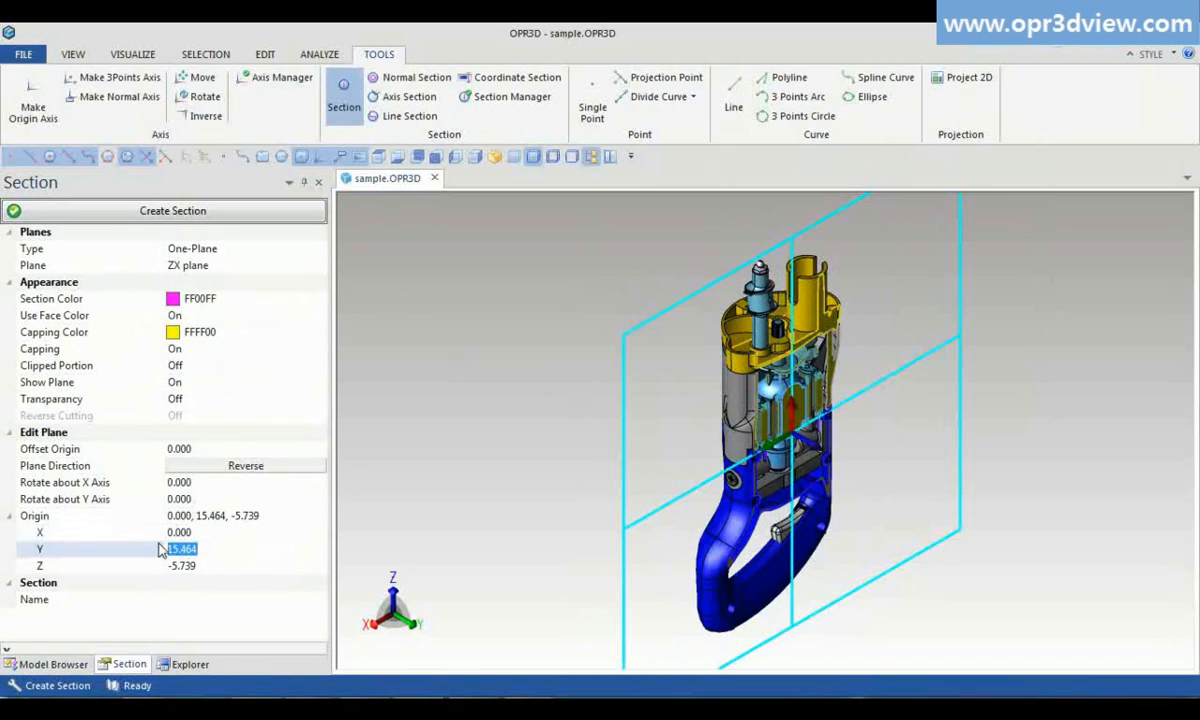
pyautogui.write('0')
pyautogui.click(167, 213)
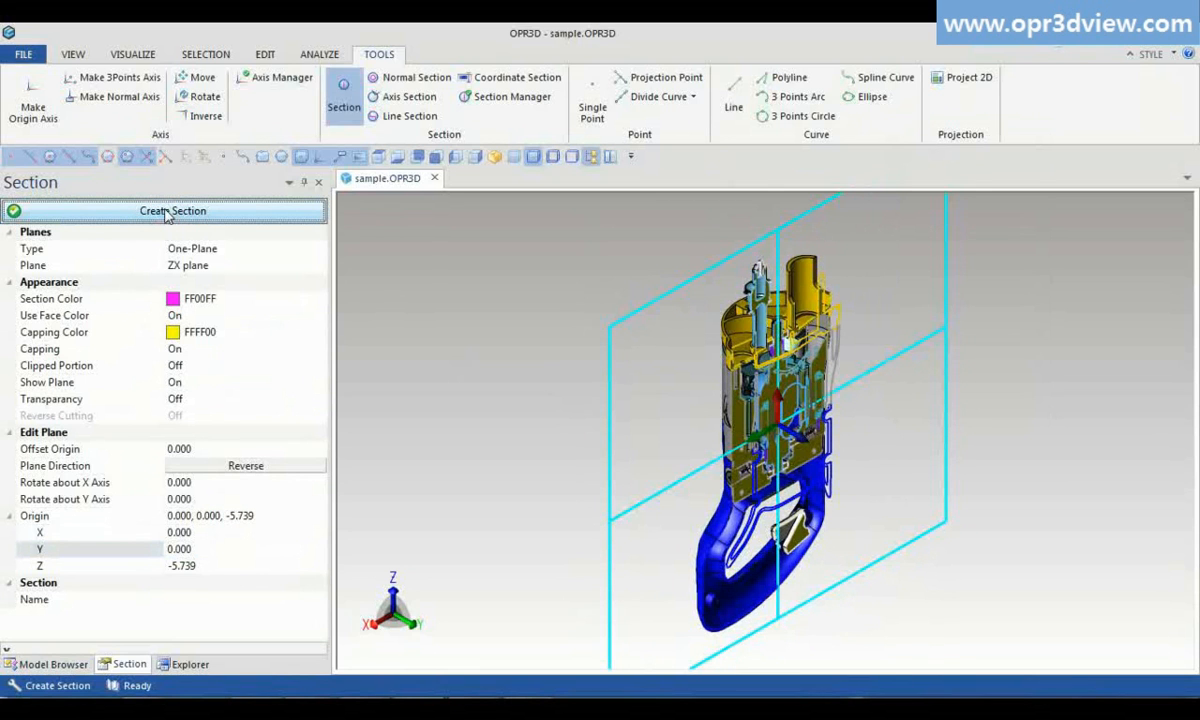
# Create a 1D coordinate section series on the saw along X, with Number 5 and Gap 5.
pyautogui.click(492, 80)
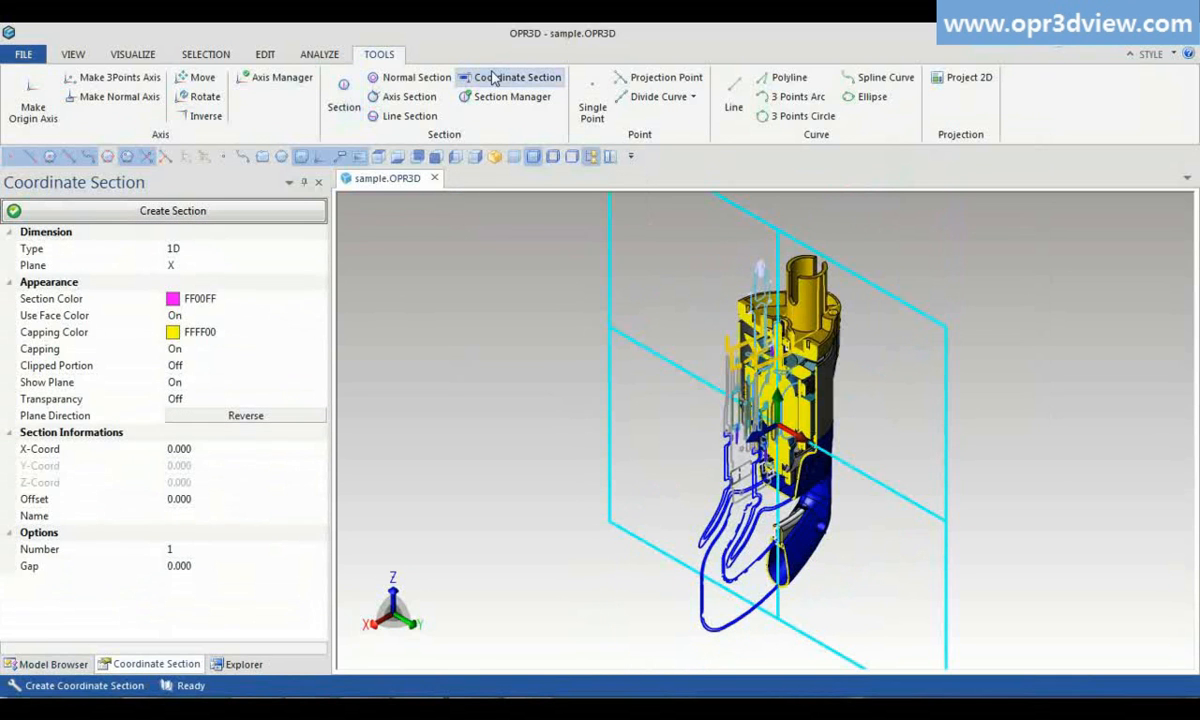
pyautogui.click(168, 549)
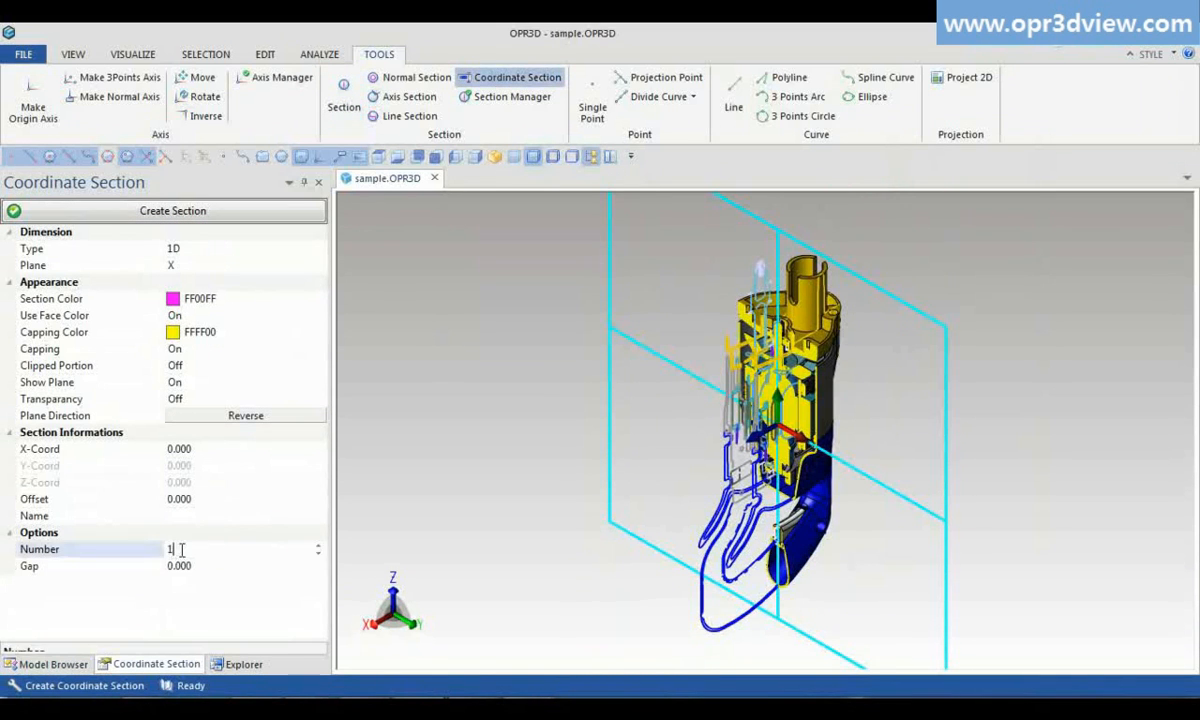
pyautogui.write('5')
pyautogui.click(186, 566)
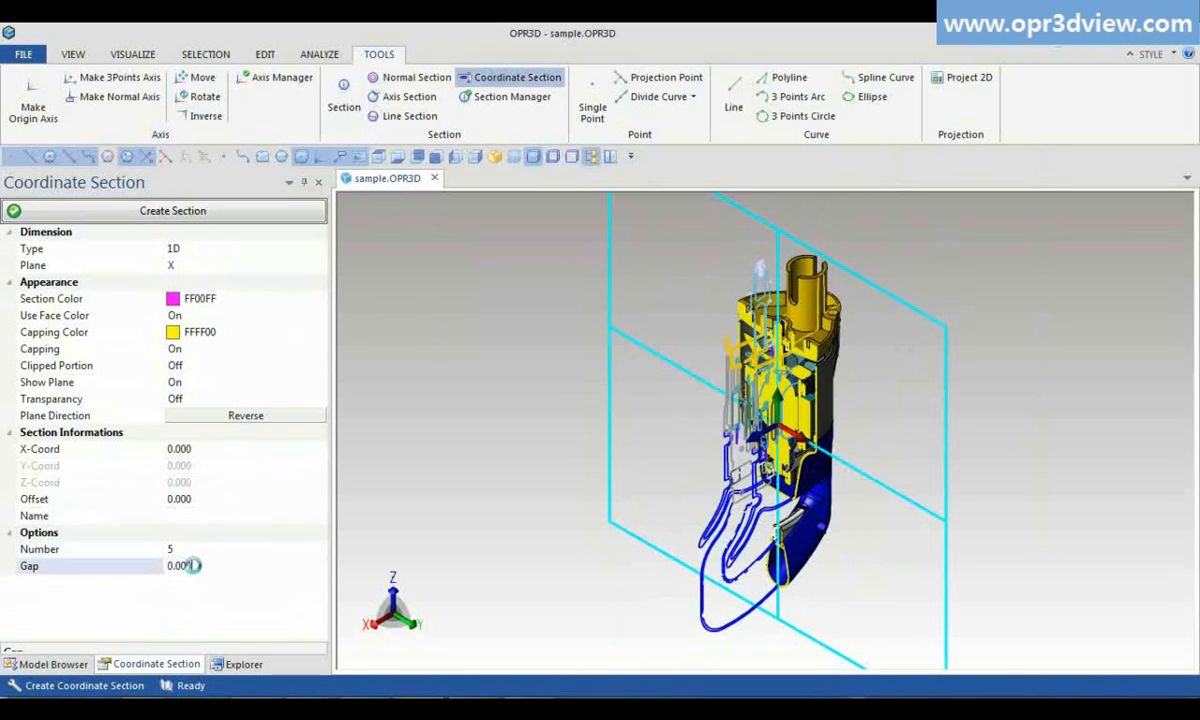
pyautogui.write('5')
pyautogui.click(168, 211)
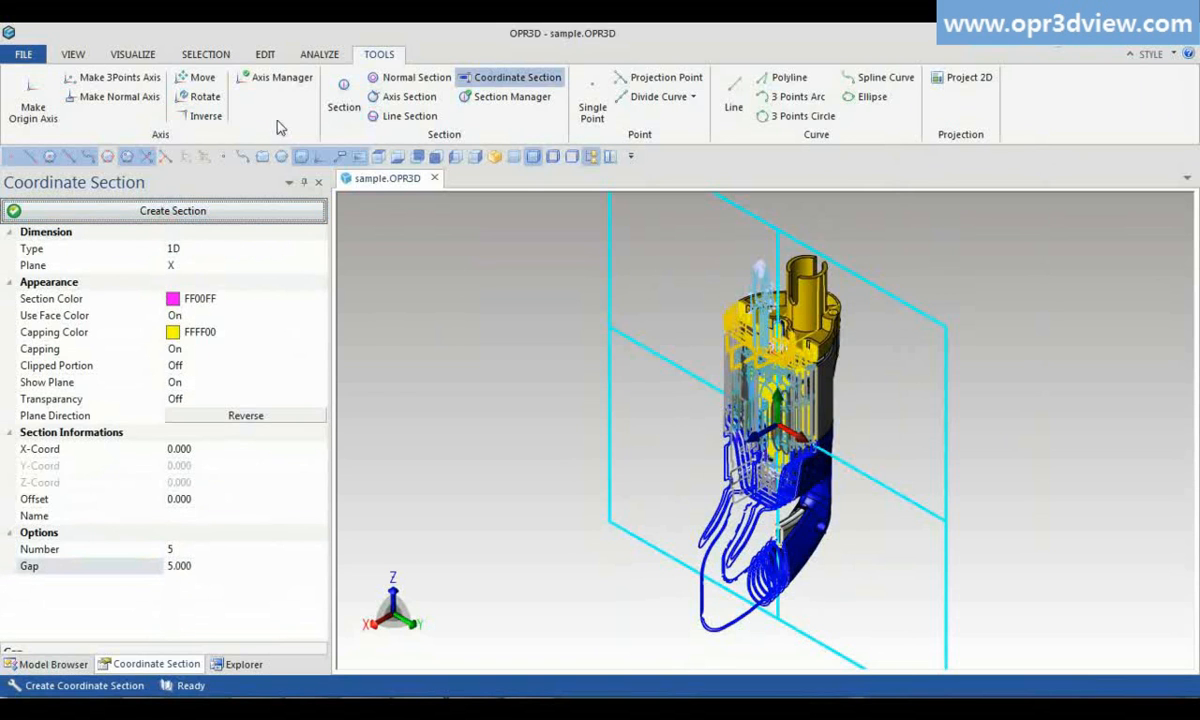
# View only the curves of section SEC_Y(-16.24), facing its section plane, from the Section Manager.
pyautogui.click(495, 96)
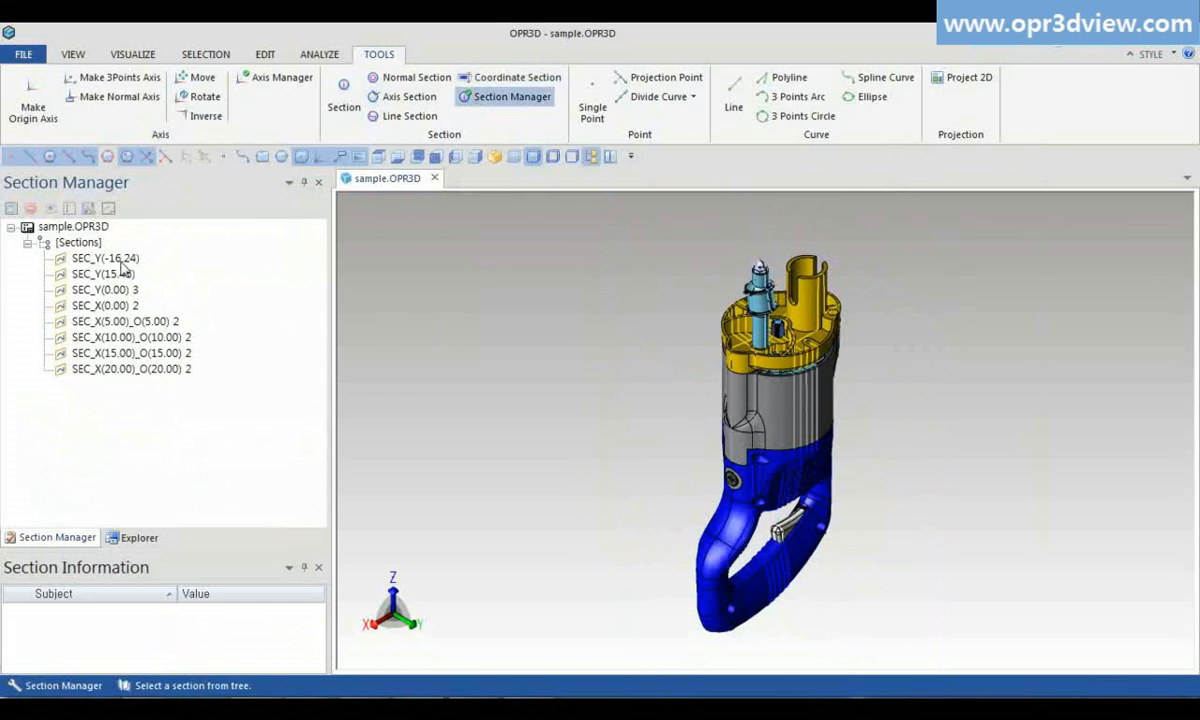
pyautogui.click(112, 258)
pyautogui.click(52, 208)
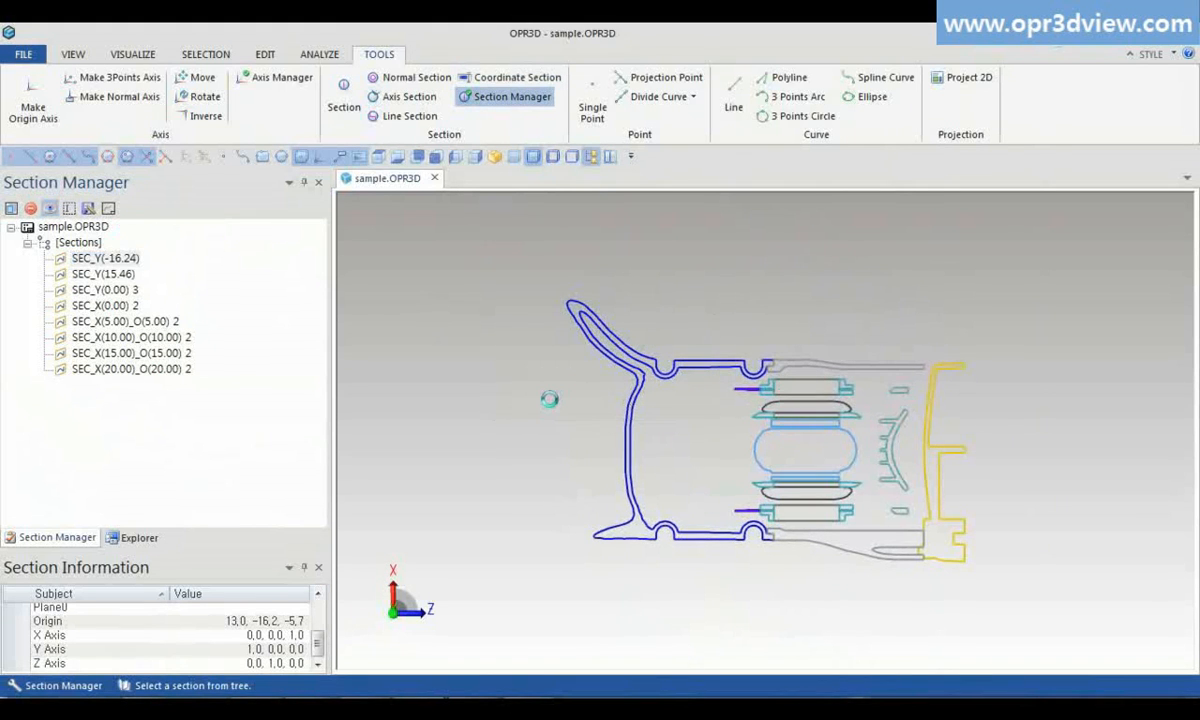
pyautogui.press('Escape')
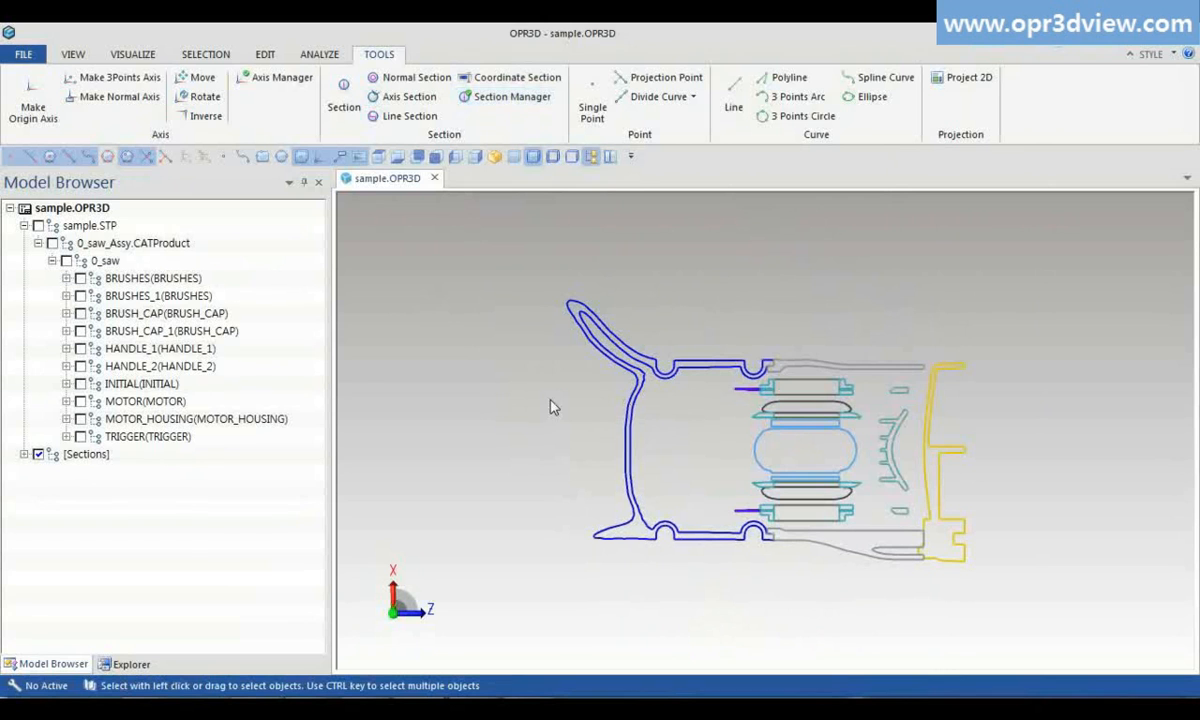
# Show all entities in the isometric view and reopen the Section Manager.
pyautogui.rightClick(516, 375)
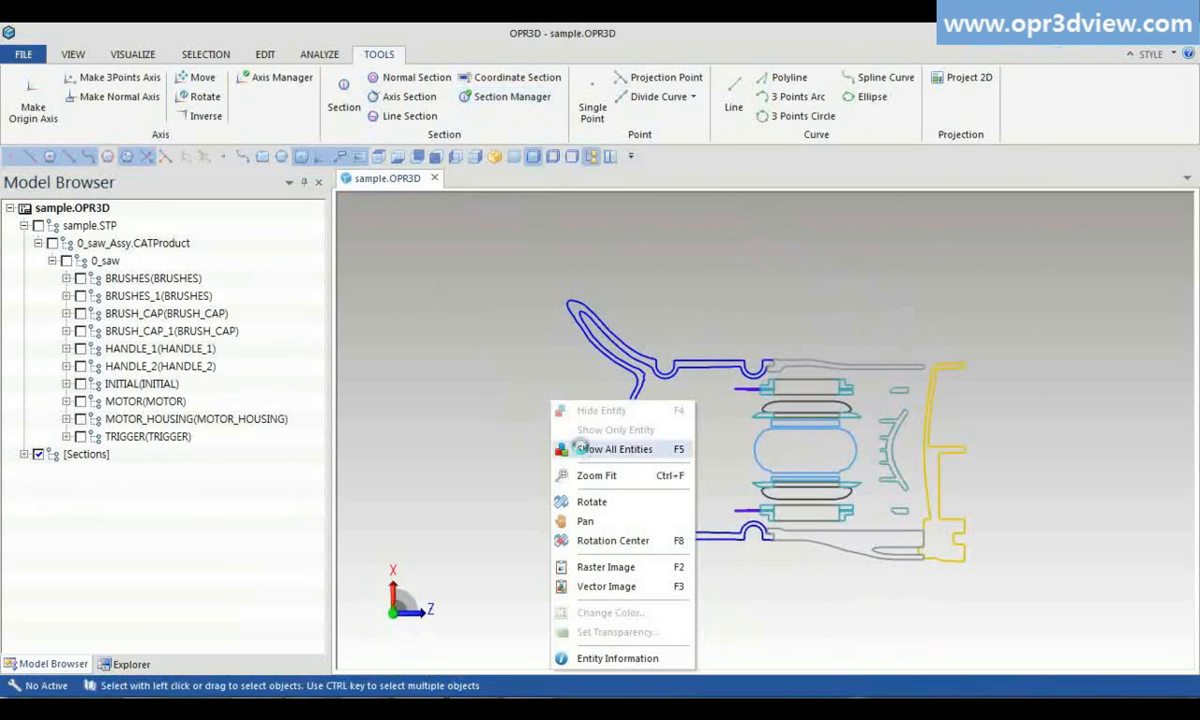
pyautogui.click(548, 422)
pyautogui.click(496, 158)
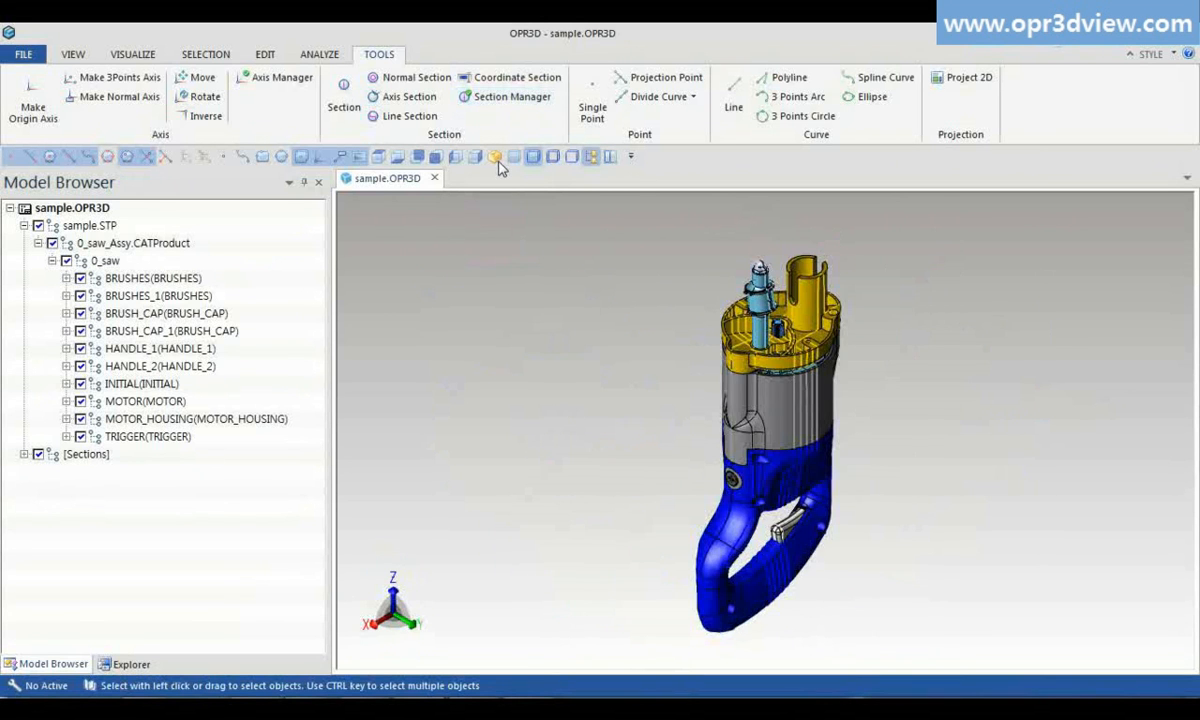
pyautogui.click(508, 96)
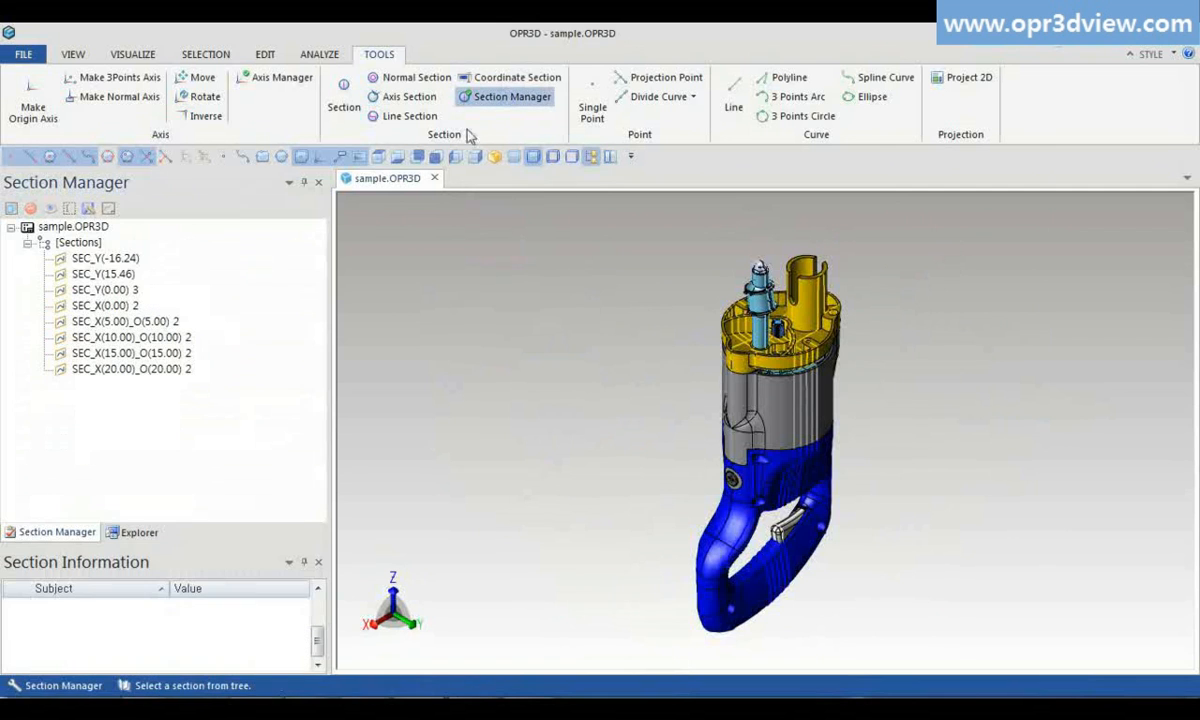
pyautogui.click(106, 256)
pyautogui.click(88, 208)
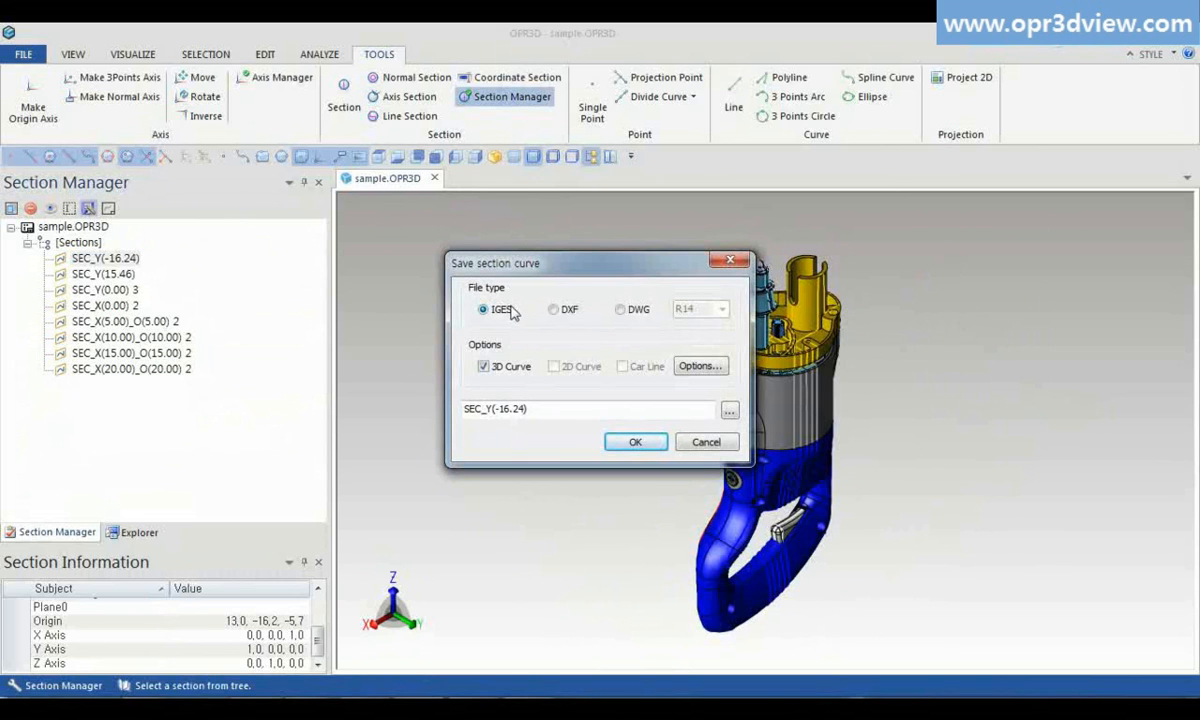
pyautogui.click(621, 309)
pyautogui.click(622, 367)
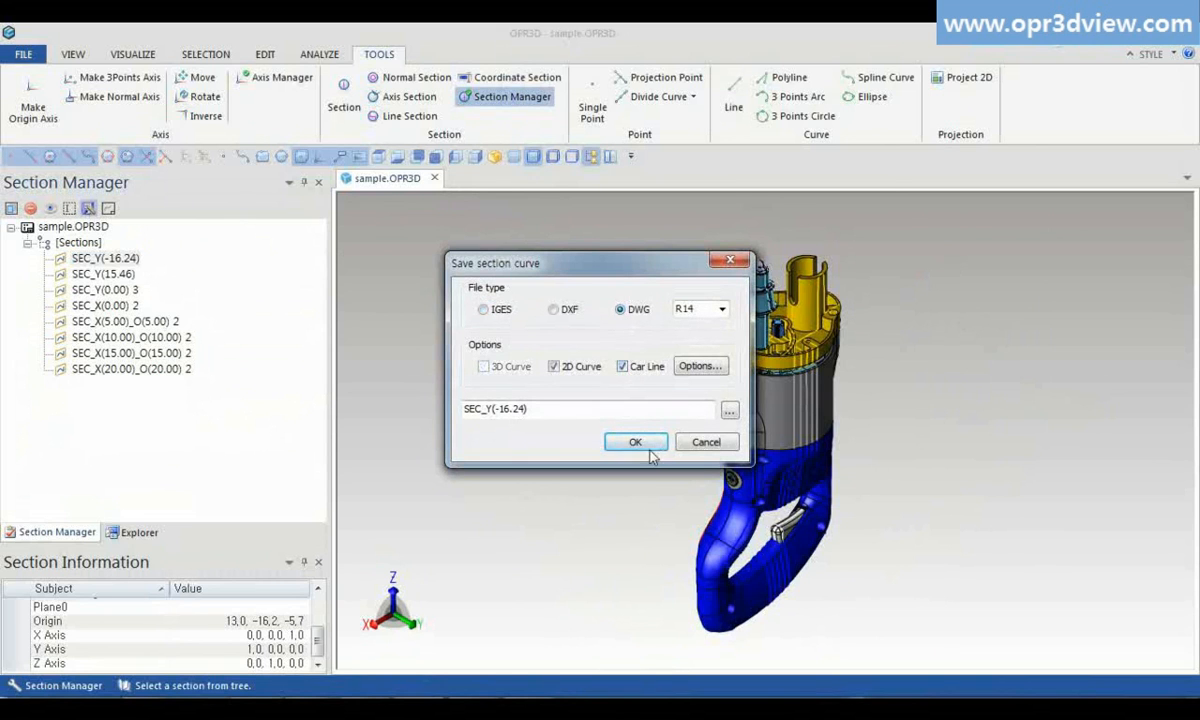
pyautogui.click(706, 443)
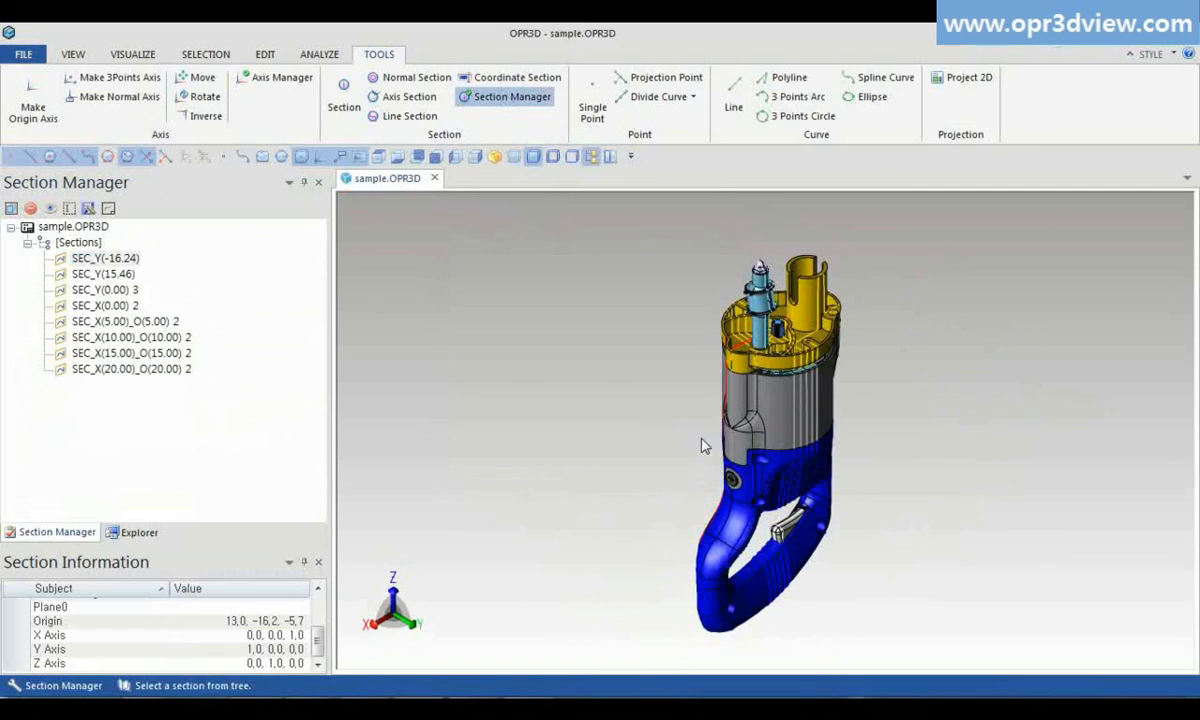
# Project all sections into 2D at scale 1.0, with All Section Projection and Create Car Line enabled.
pyautogui.click(114, 257)
pyautogui.click(108, 208)
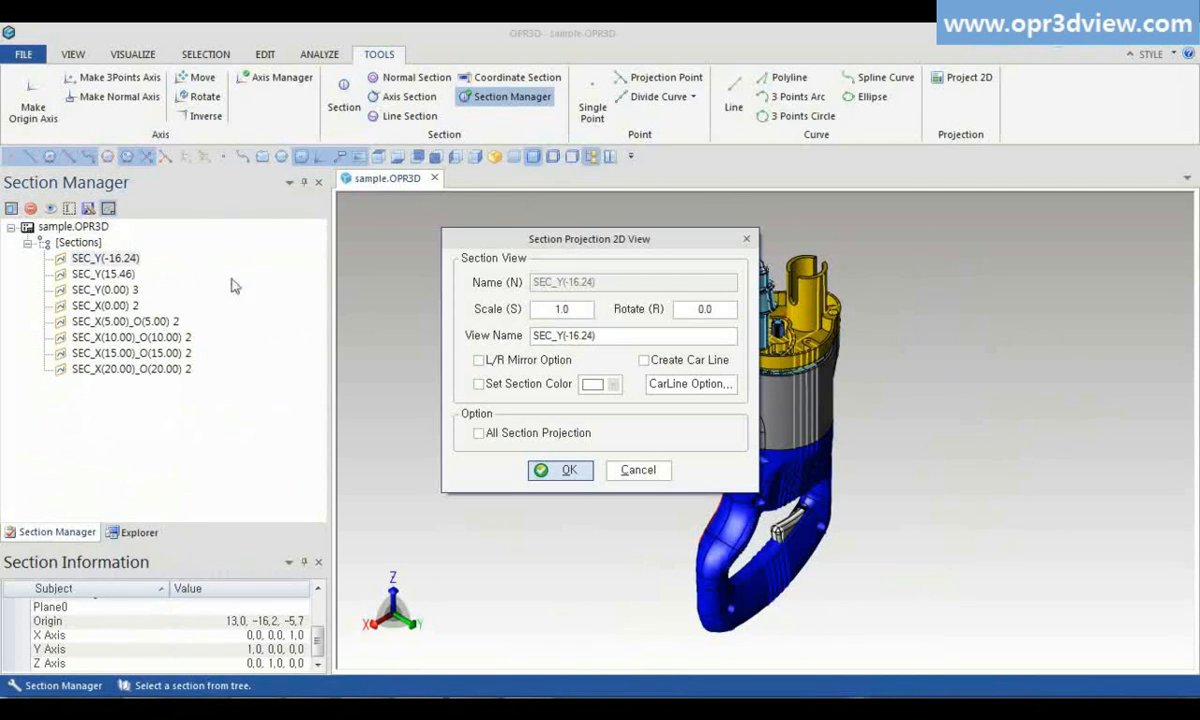
pyautogui.click(504, 436)
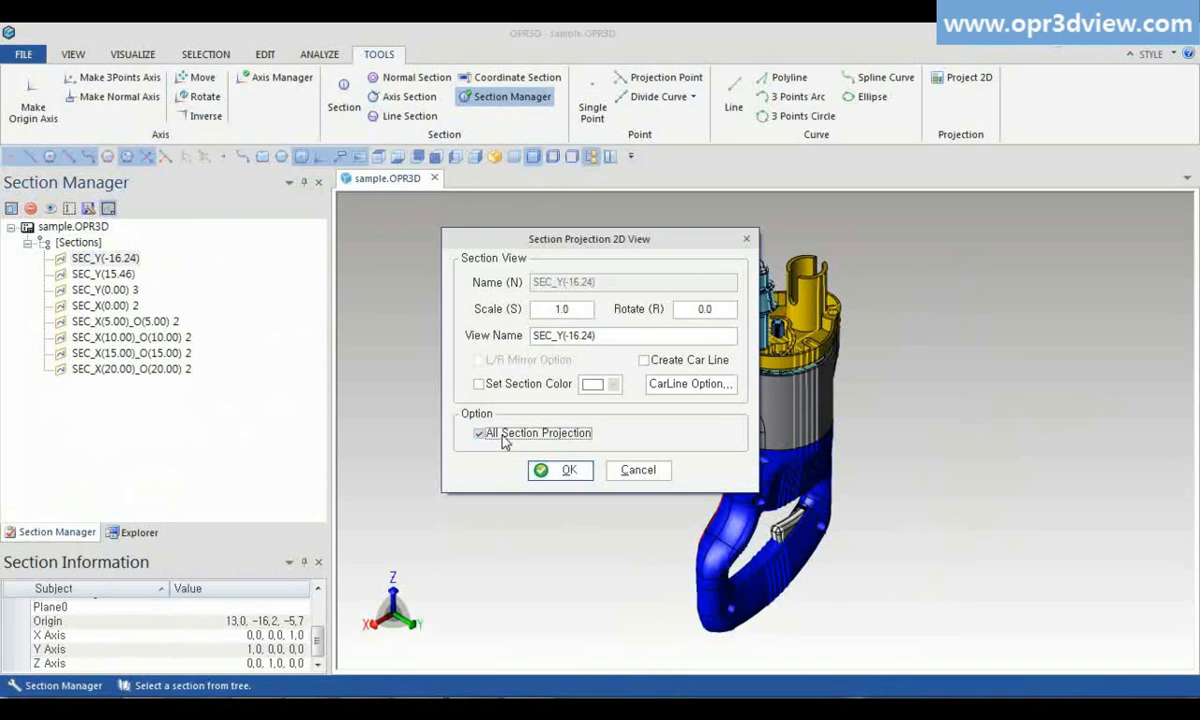
pyautogui.click(644, 362)
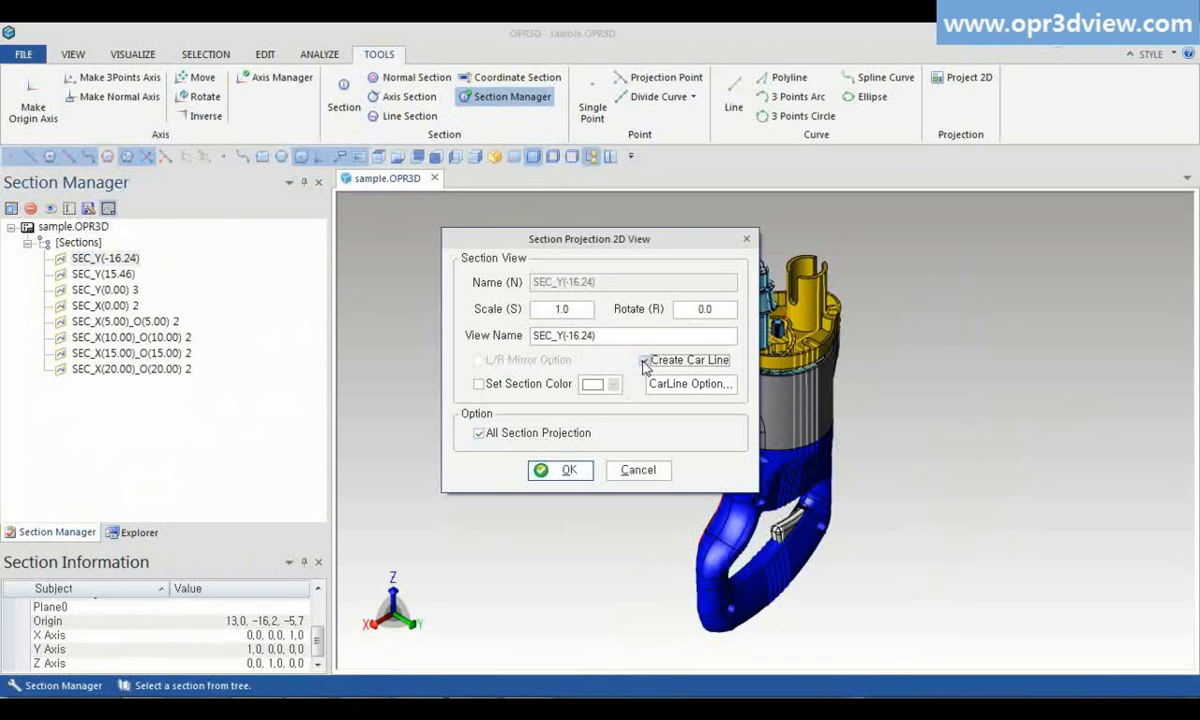
pyautogui.click(562, 470)
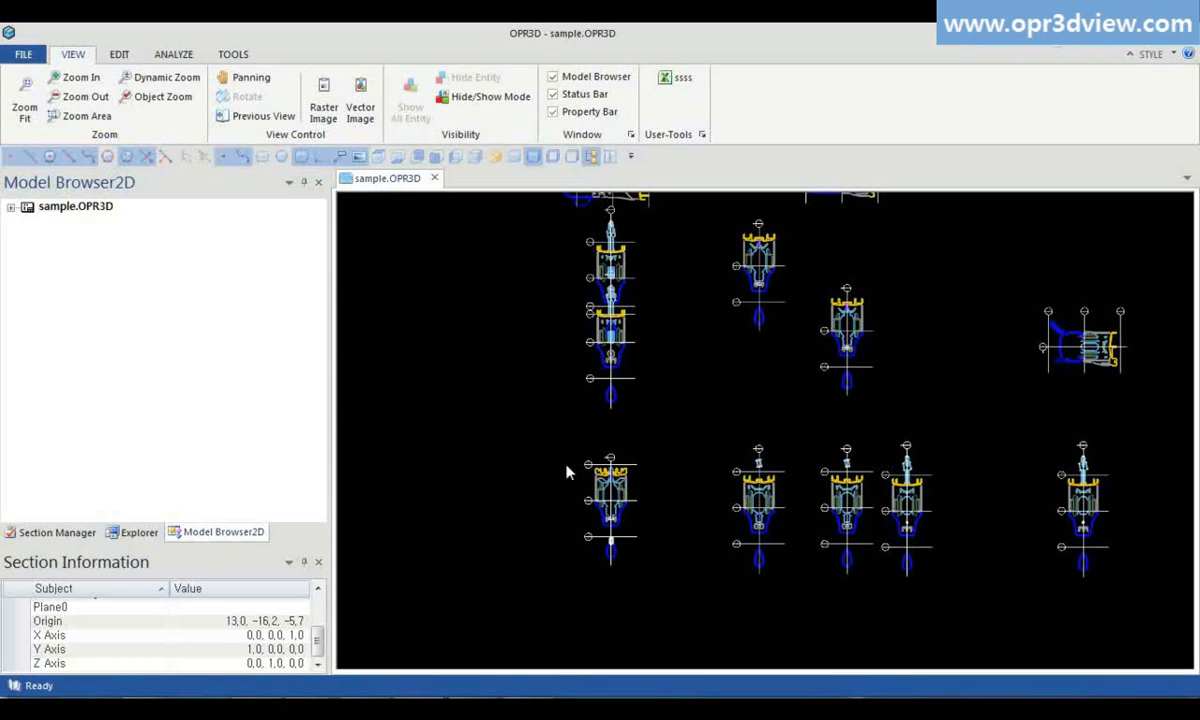
pyautogui.scroll(-2, 540, 475)
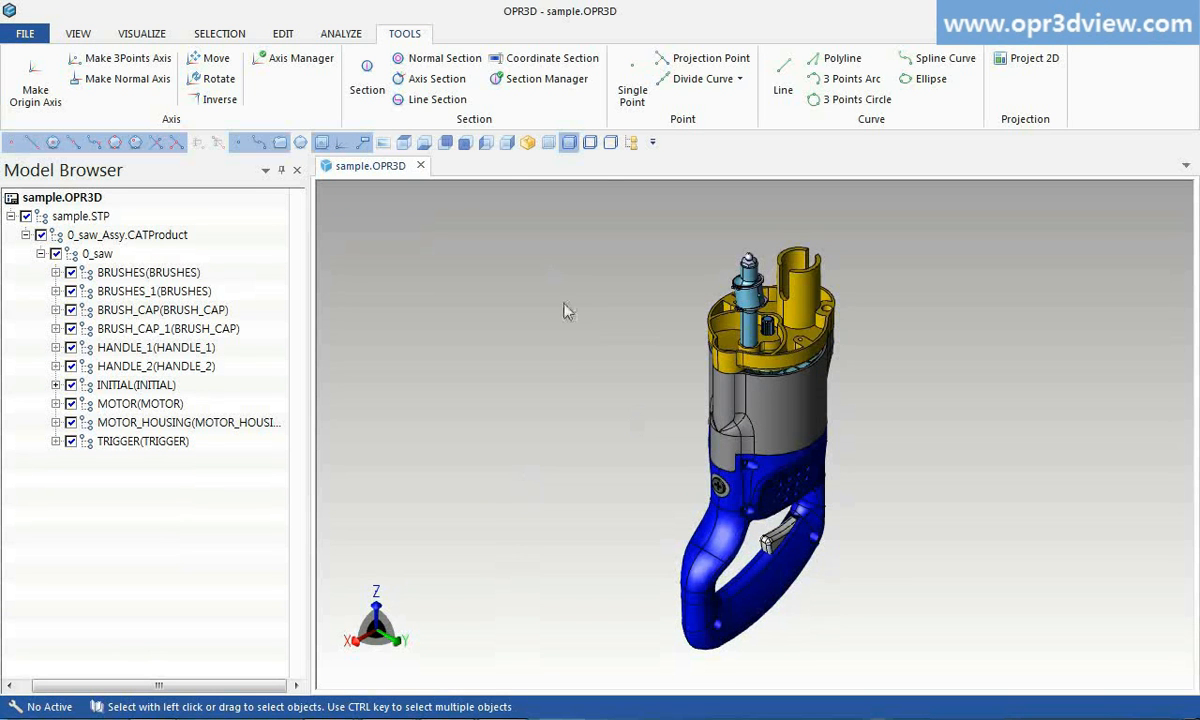
# Create a normal section on the XY plane at a point on the blue handle's outer surface.
pyautogui.click(445, 58)
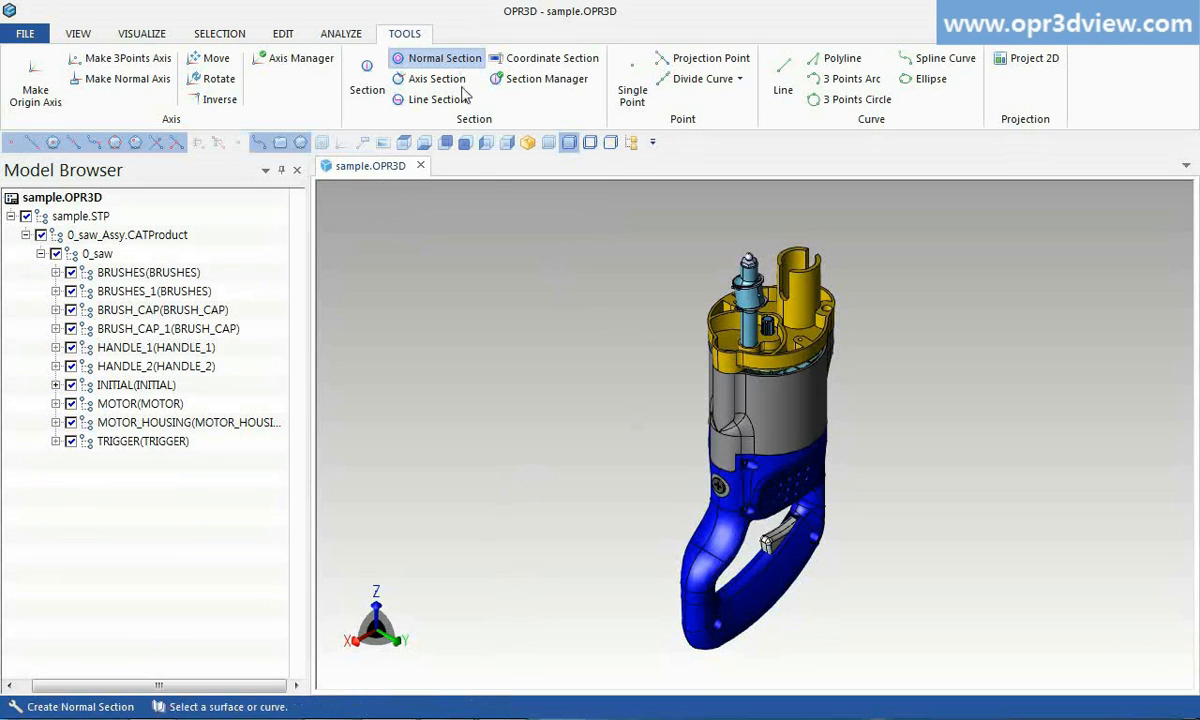
pyautogui.click(710, 545)
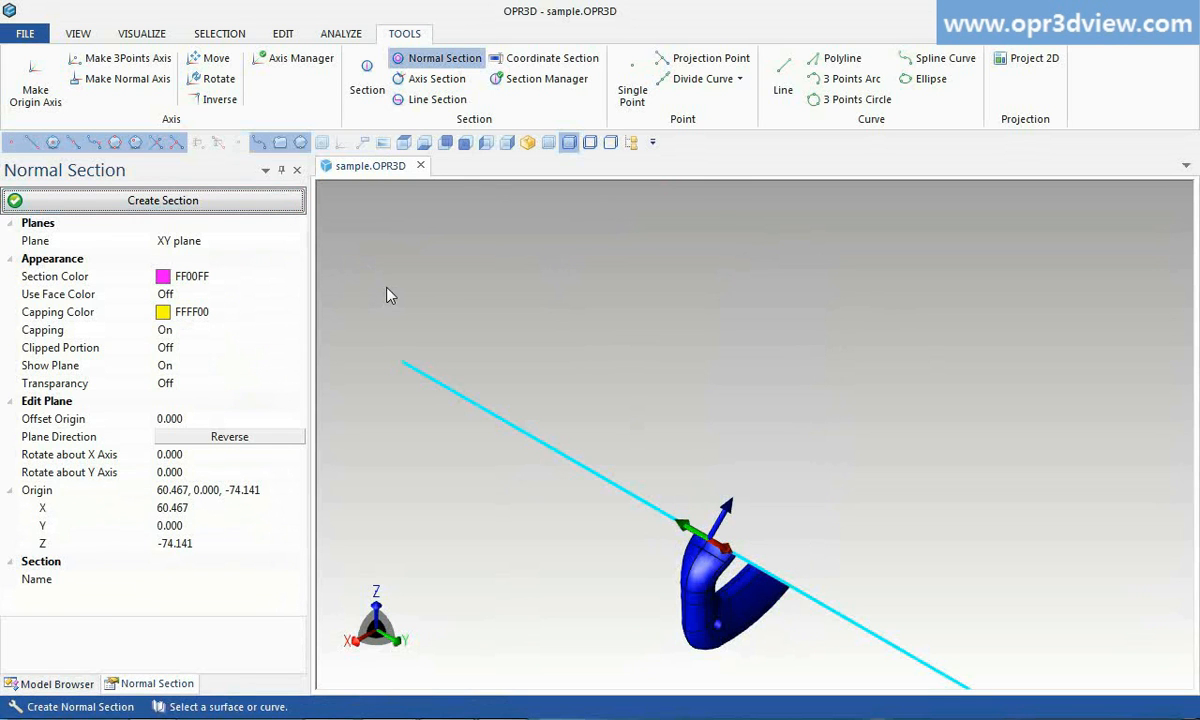
pyautogui.press('Escape')
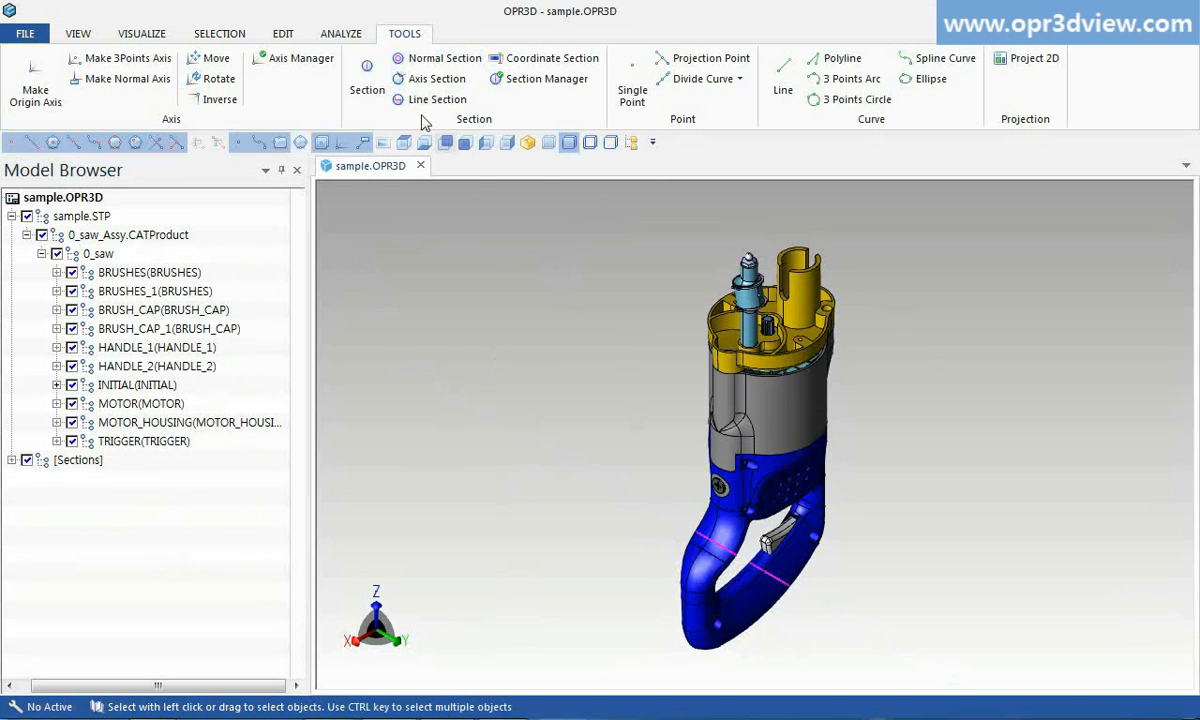
# Start a three-planes section on the saw assembly and shift the section planes upward along the vertical axis arrow.
pyautogui.click(367, 80)
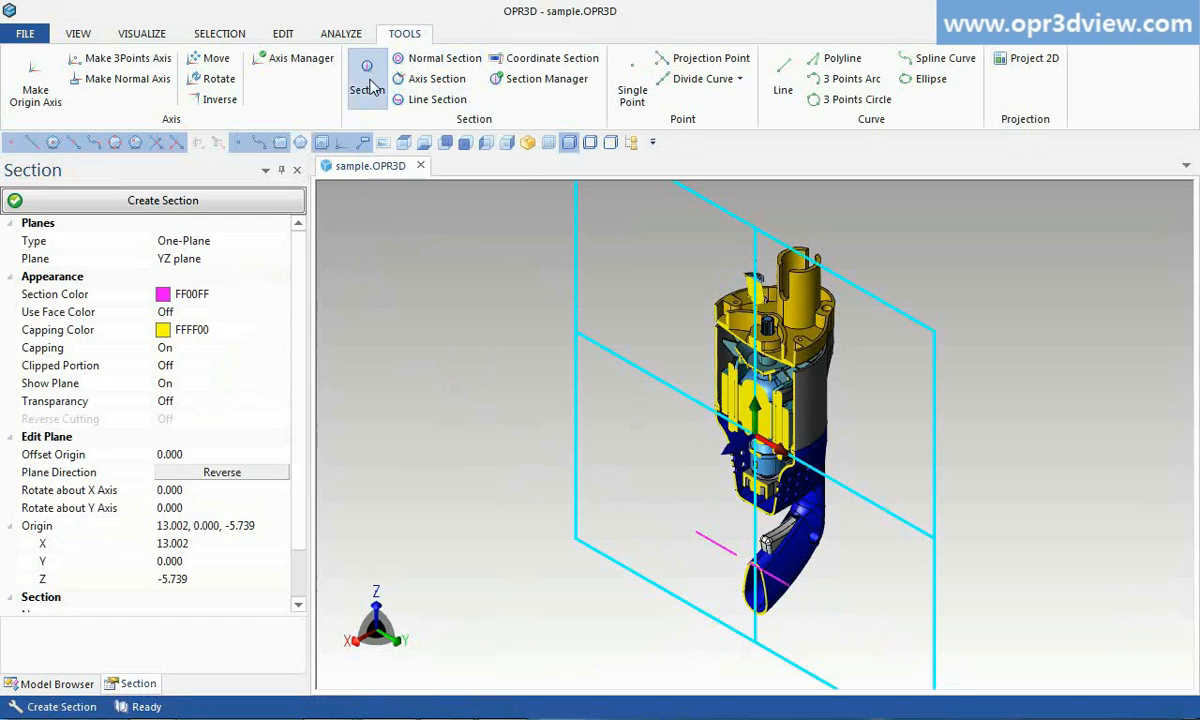
pyautogui.click(280, 241)
pyautogui.click(277, 288)
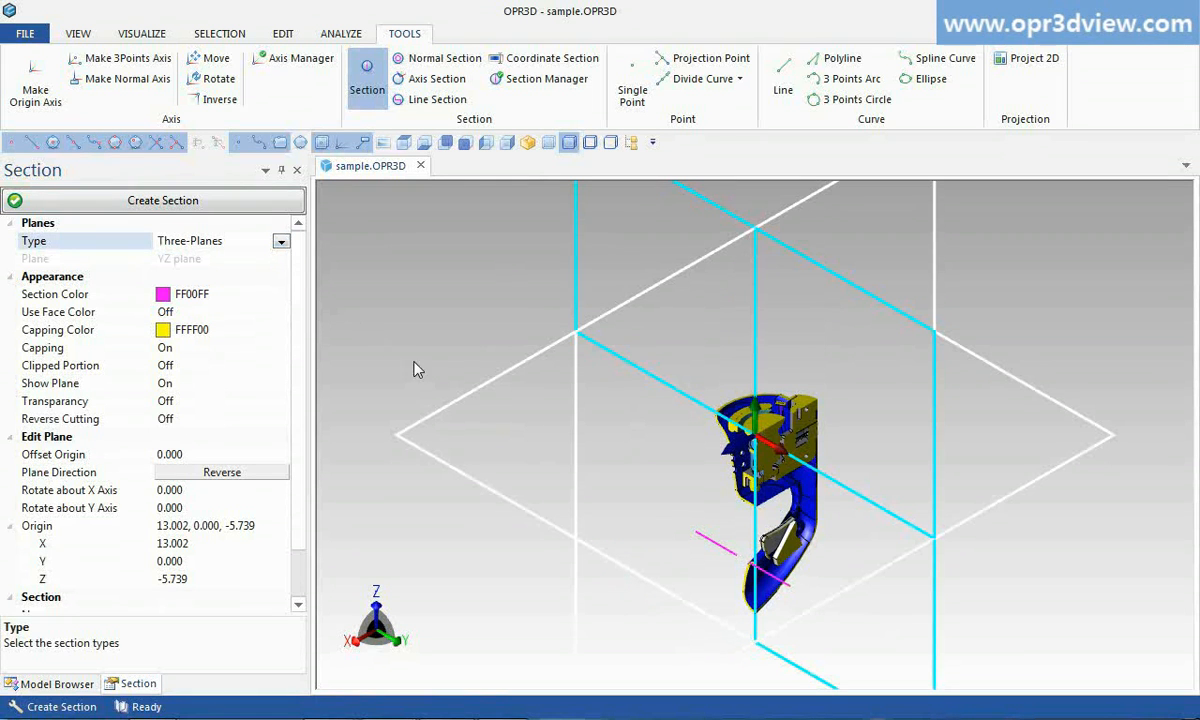
pyautogui.click(447, 409)
pyautogui.moveTo(756, 413); pyautogui.dragTo(770, 290)
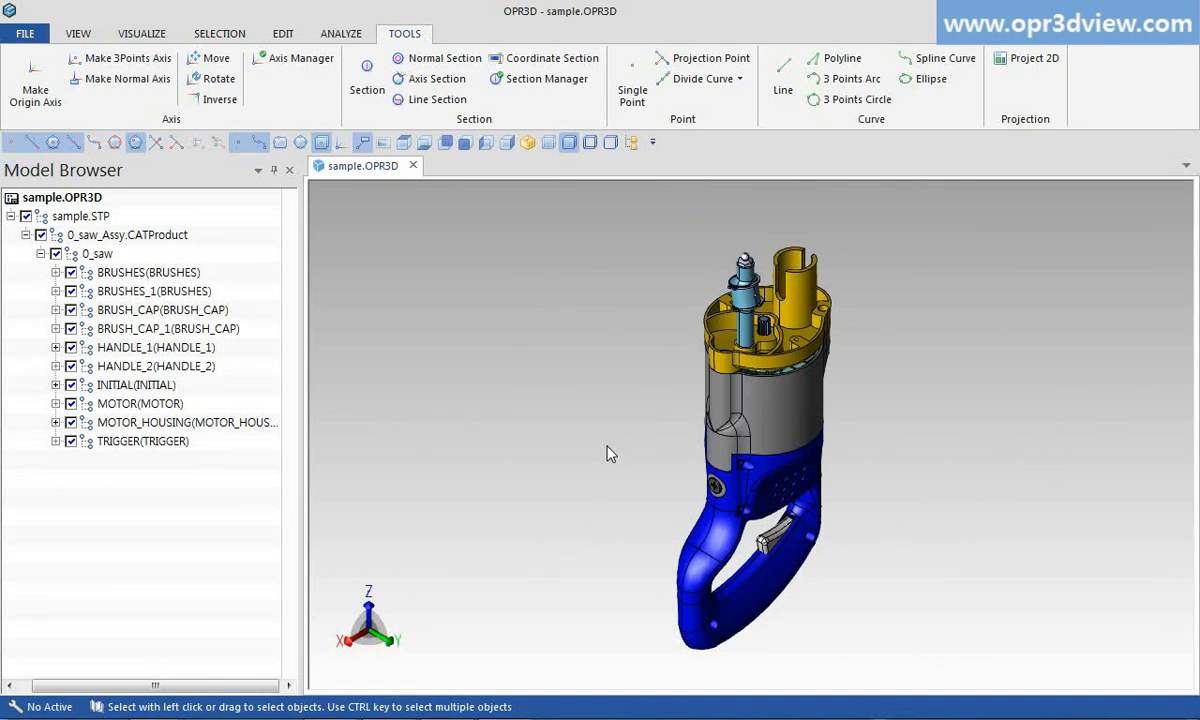
# Project the saw into 2D as 3rd Angle Projection & ISO, with Hidden Line Remove, Create View Name and Create Car Line enabled.
pyautogui.click(1018, 62)
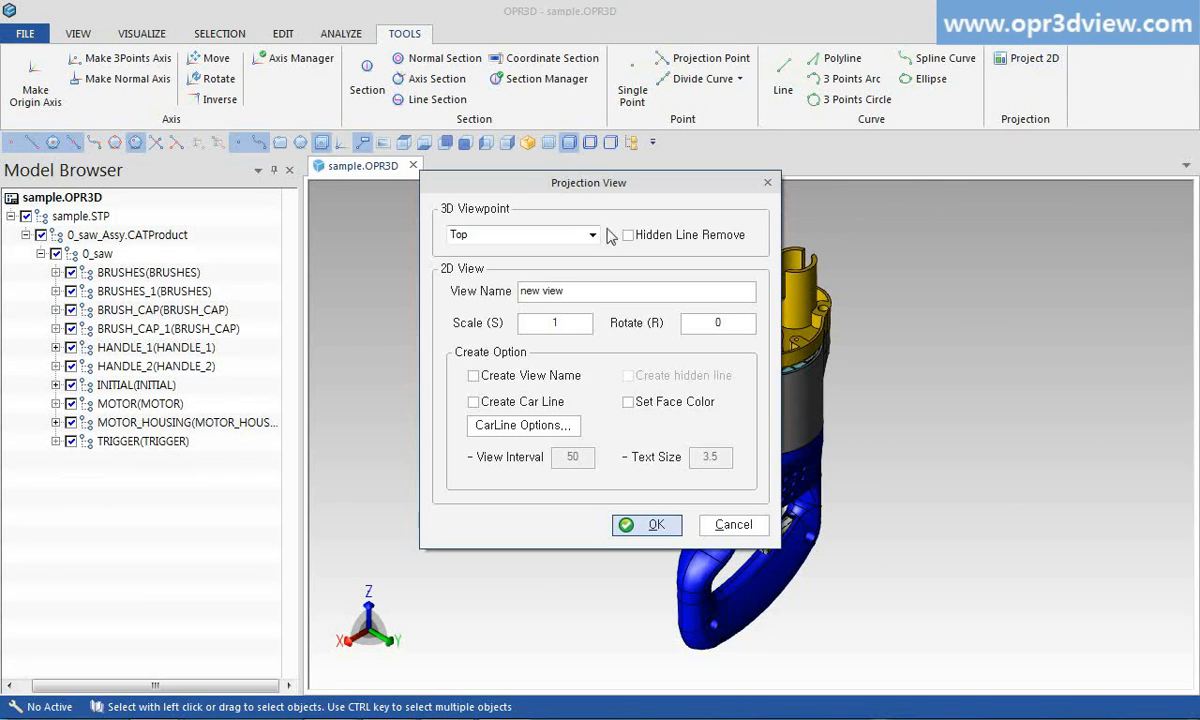
pyautogui.click(593, 236)
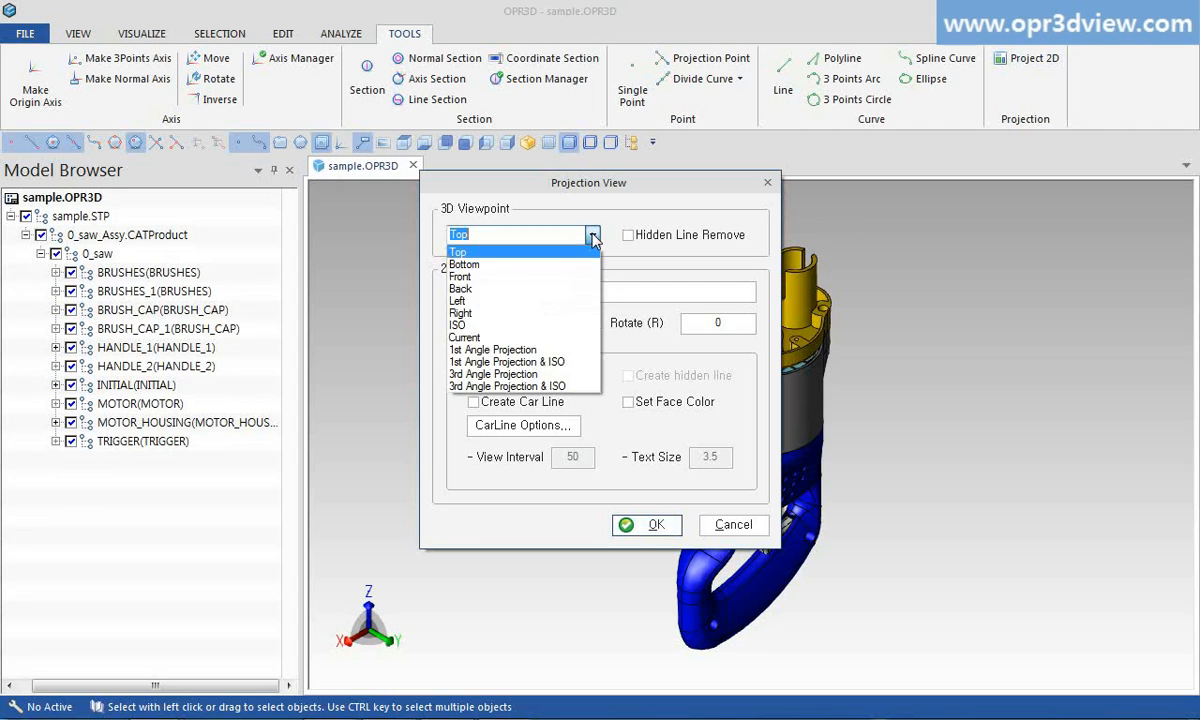
pyautogui.click(556, 387)
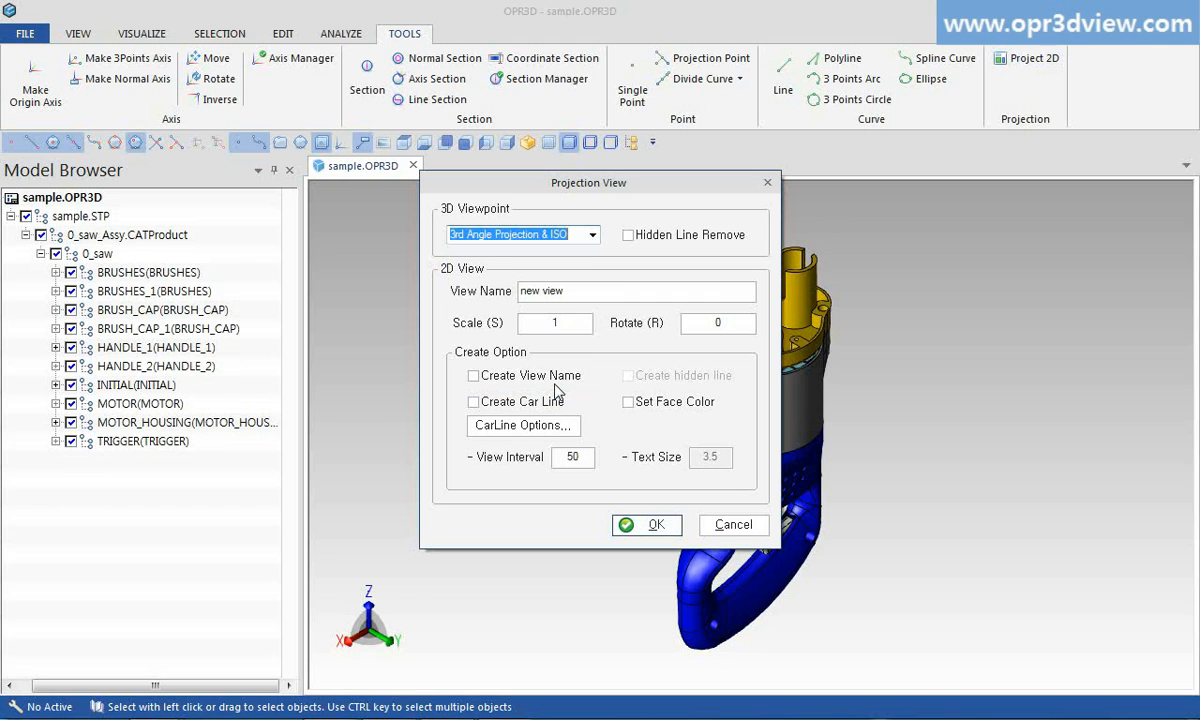
pyautogui.click(628, 235)
pyautogui.click(501, 383)
pyautogui.click(496, 402)
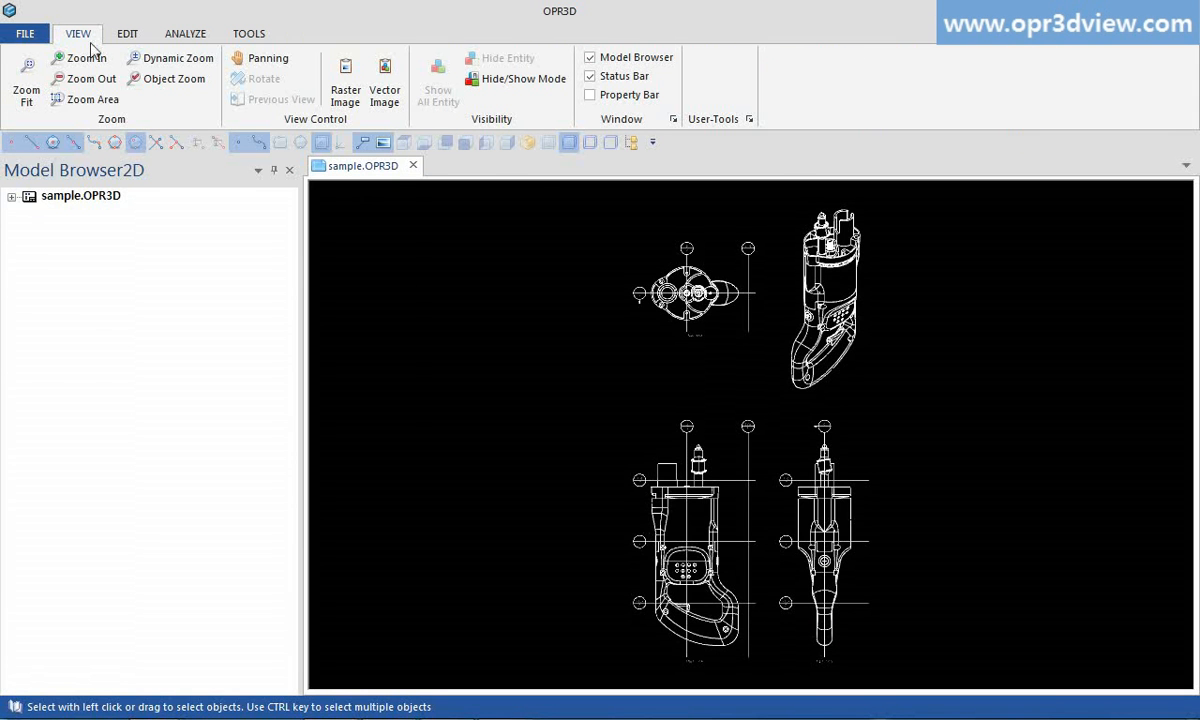
# Save the projected 2D drawing as sample.dwg in AutoCAD DWG format in the Project_1 folder.
pyautogui.click(25, 33)
pyautogui.click(62, 193)
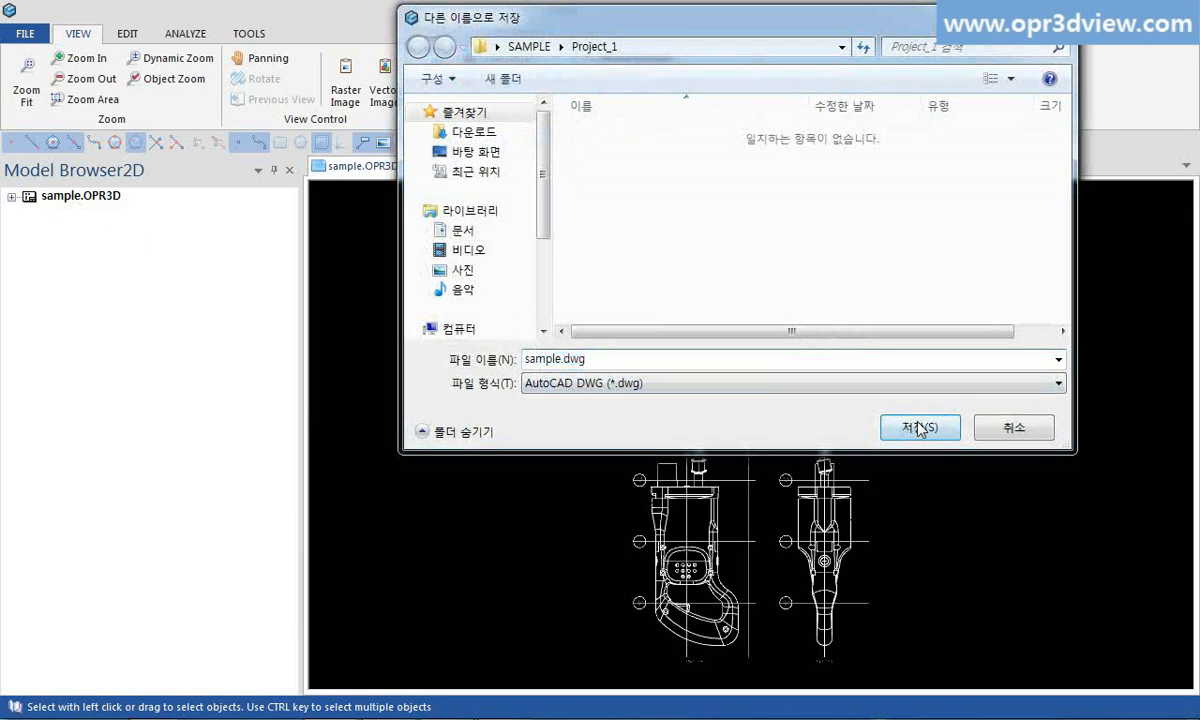
pyautogui.click(920, 428)
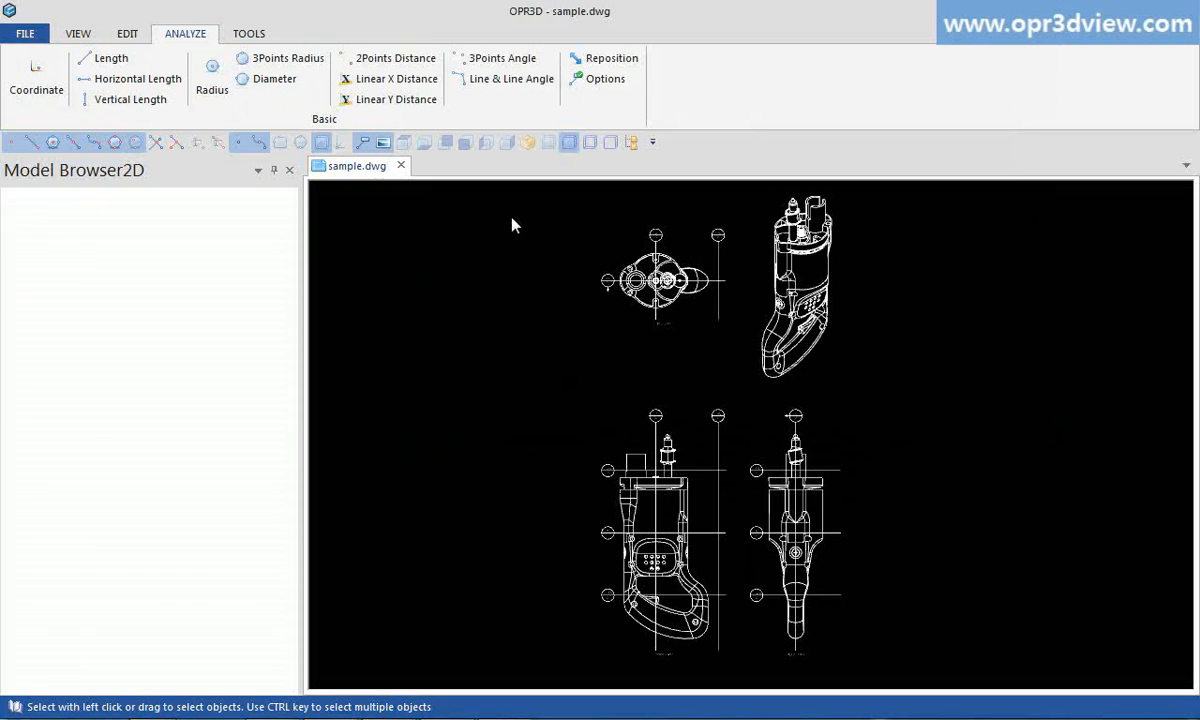
# Open sample.CATDrawing from the Project_3 folder in the Explorer.
pyautogui.click(632, 143)
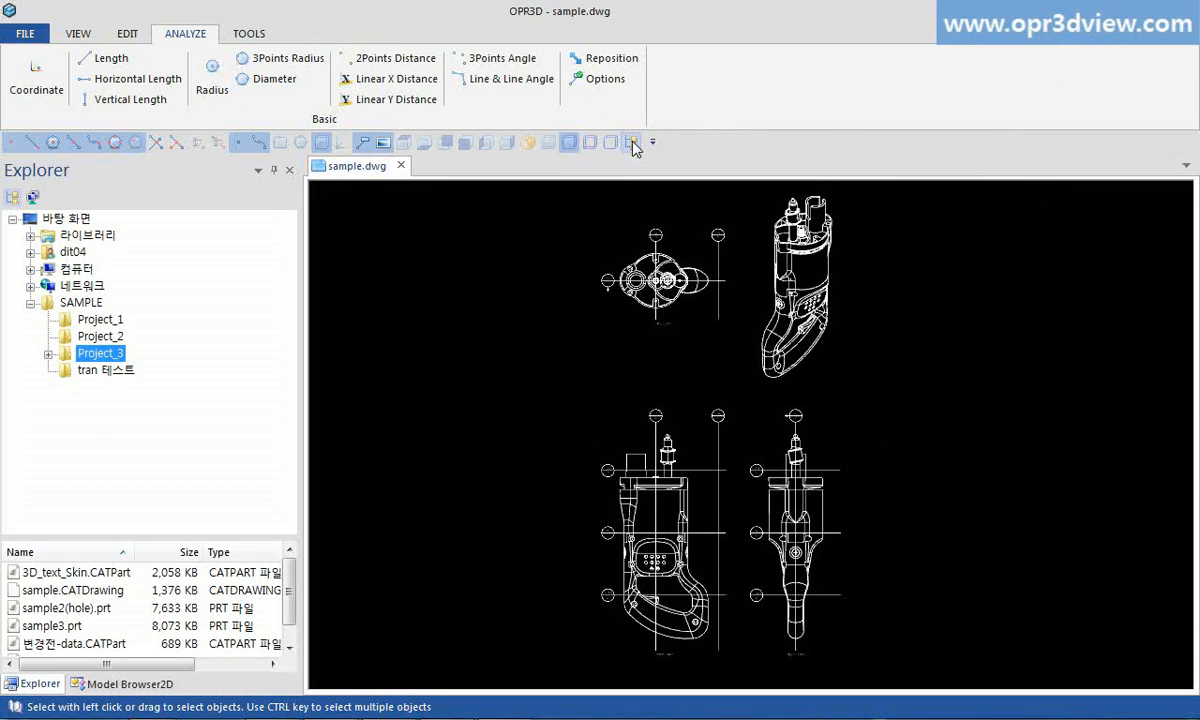
pyautogui.doubleClick(66, 592)
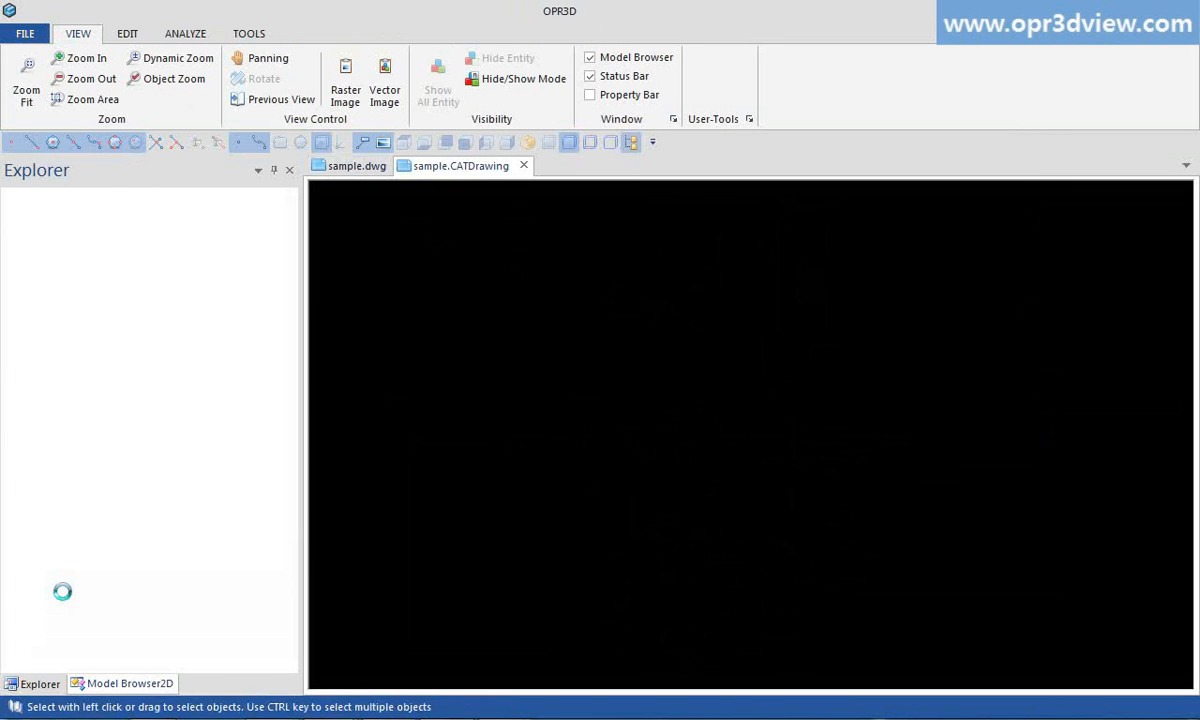
# Measure the length of the lower straight pipe section's edge in the main view and place the dimension below it.
pyautogui.click(192, 36)
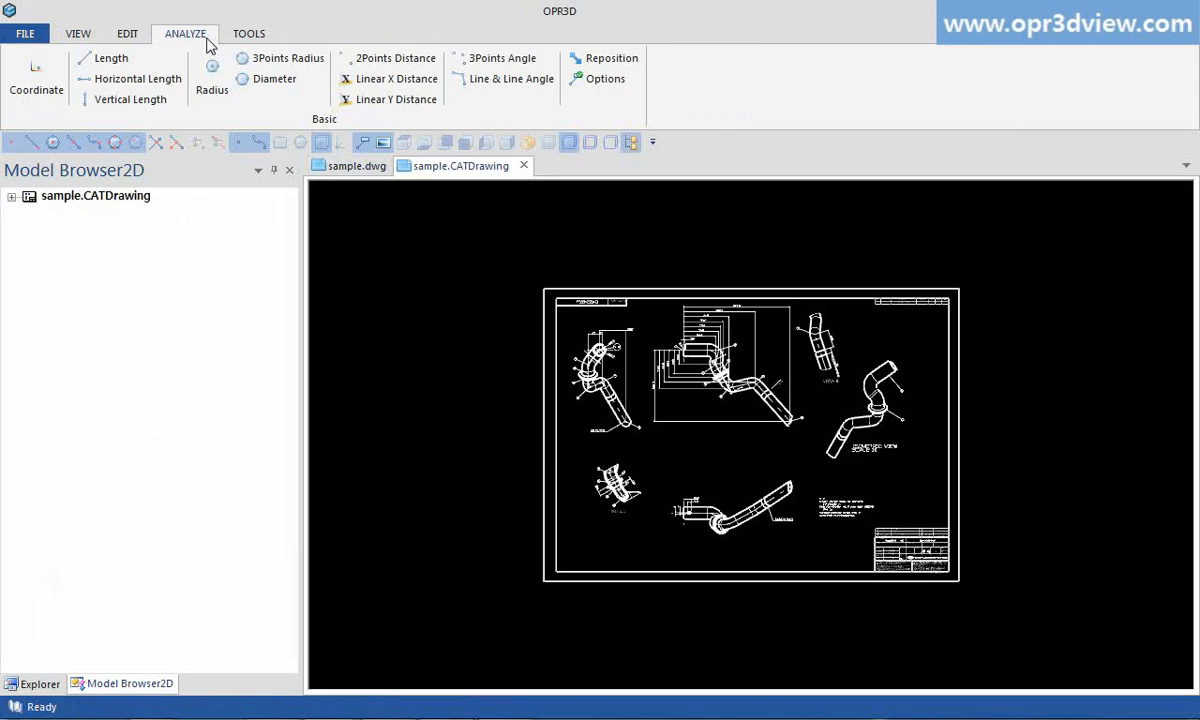
pyautogui.click(122, 60)
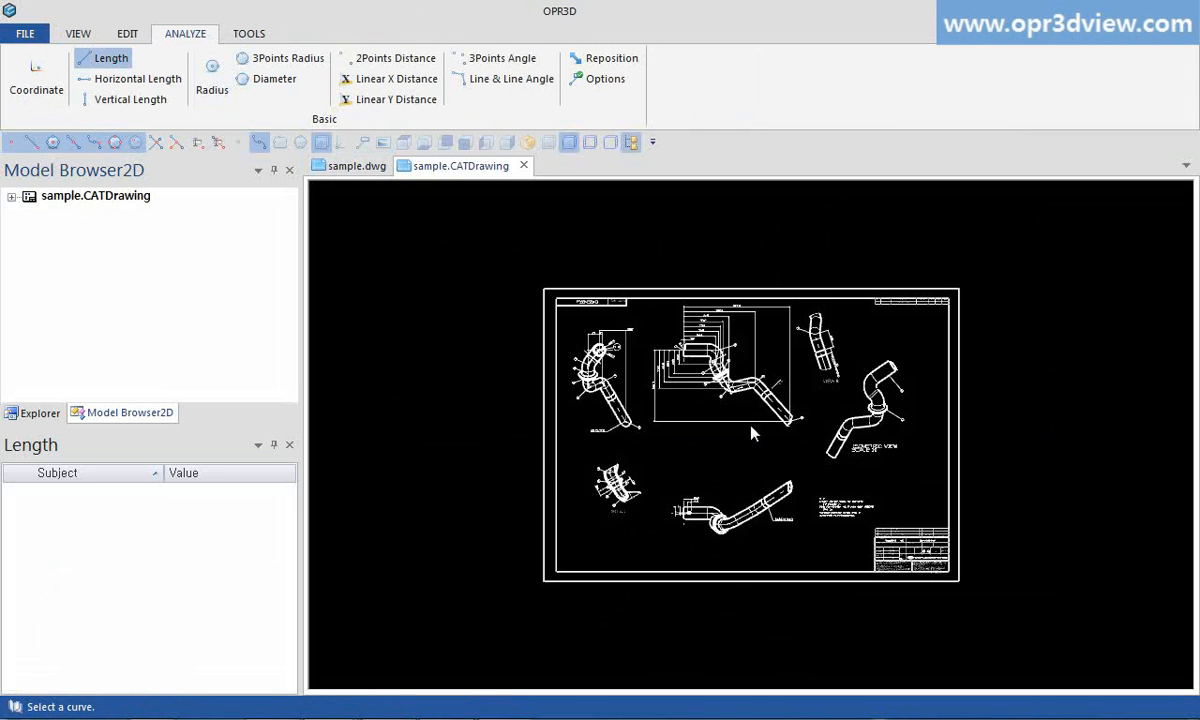
pyautogui.scroll(2, 758, 410)
pyautogui.scroll(1, 768, 418)
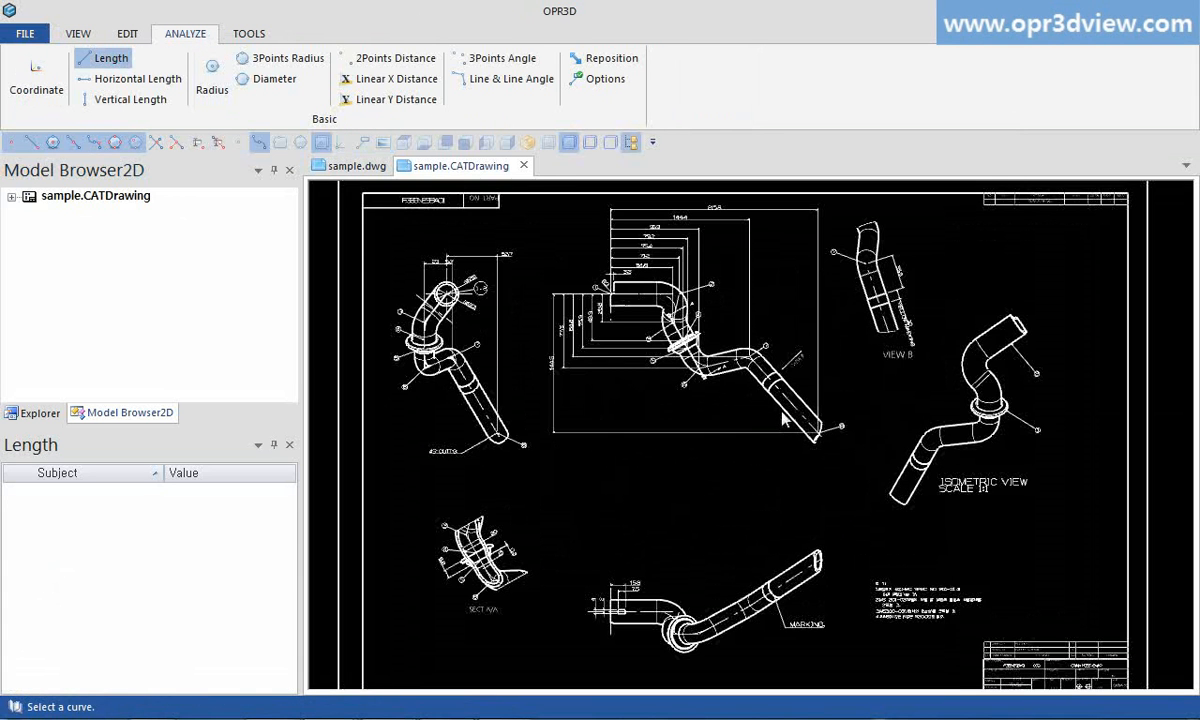
pyautogui.click(786, 419)
pyautogui.rightClick(786, 419)
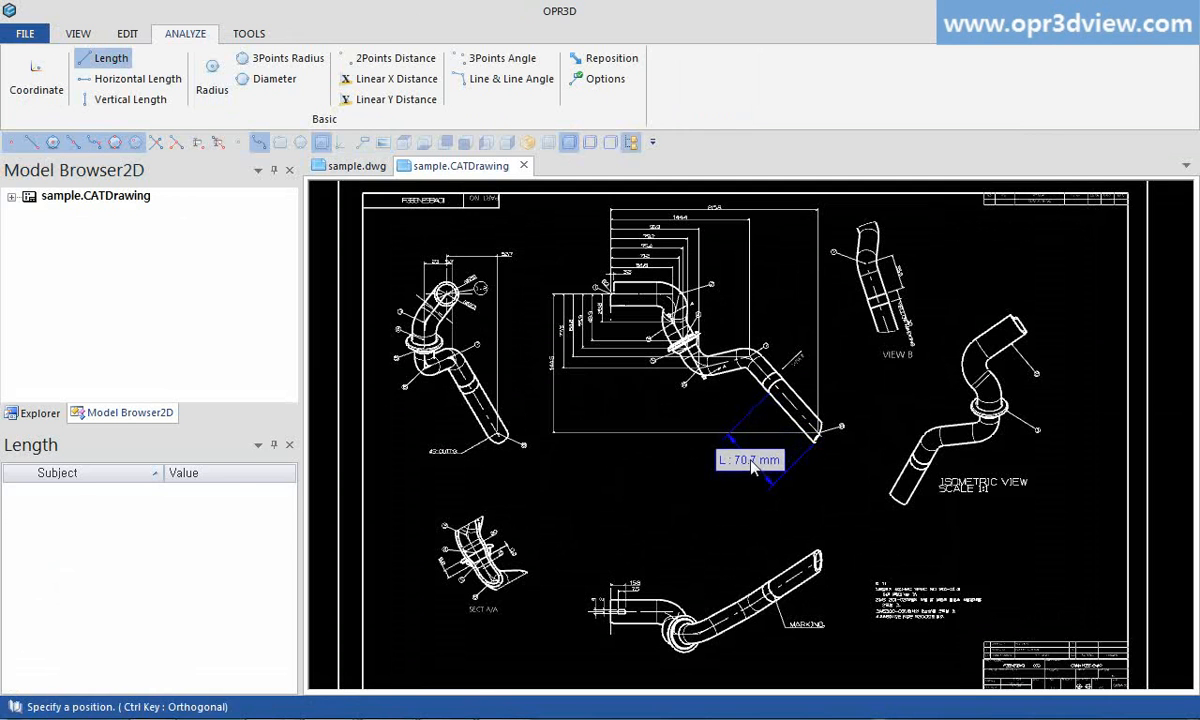
pyautogui.click(718, 445)
# Measure the Linear Y Distance between the main-view pipe's two ends and place the dimension beside the neighbouring side view.
pyautogui.click(398, 100)
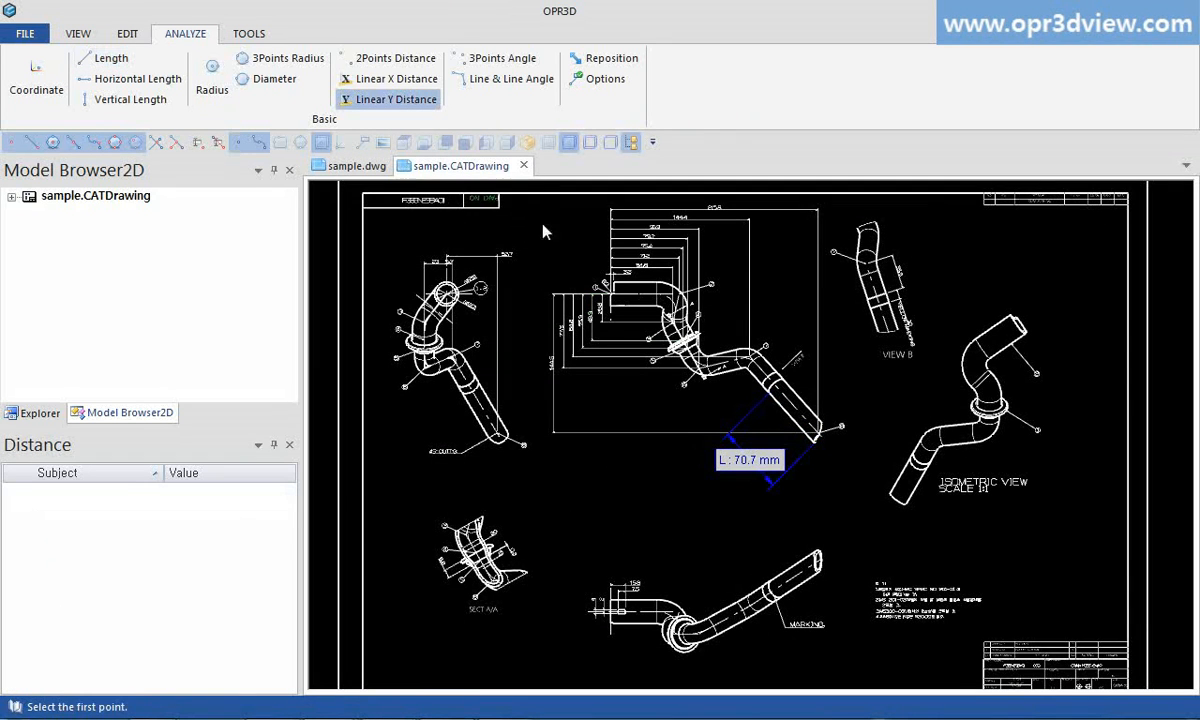
pyautogui.click(614, 296)
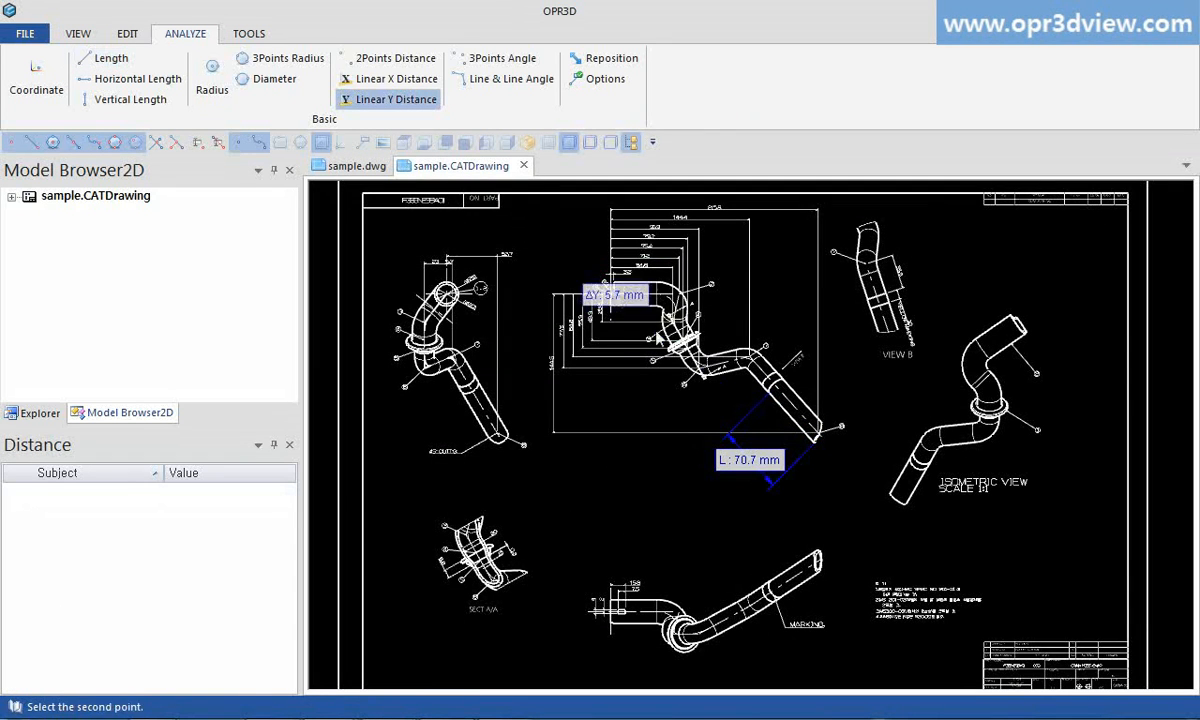
pyautogui.click(817, 437)
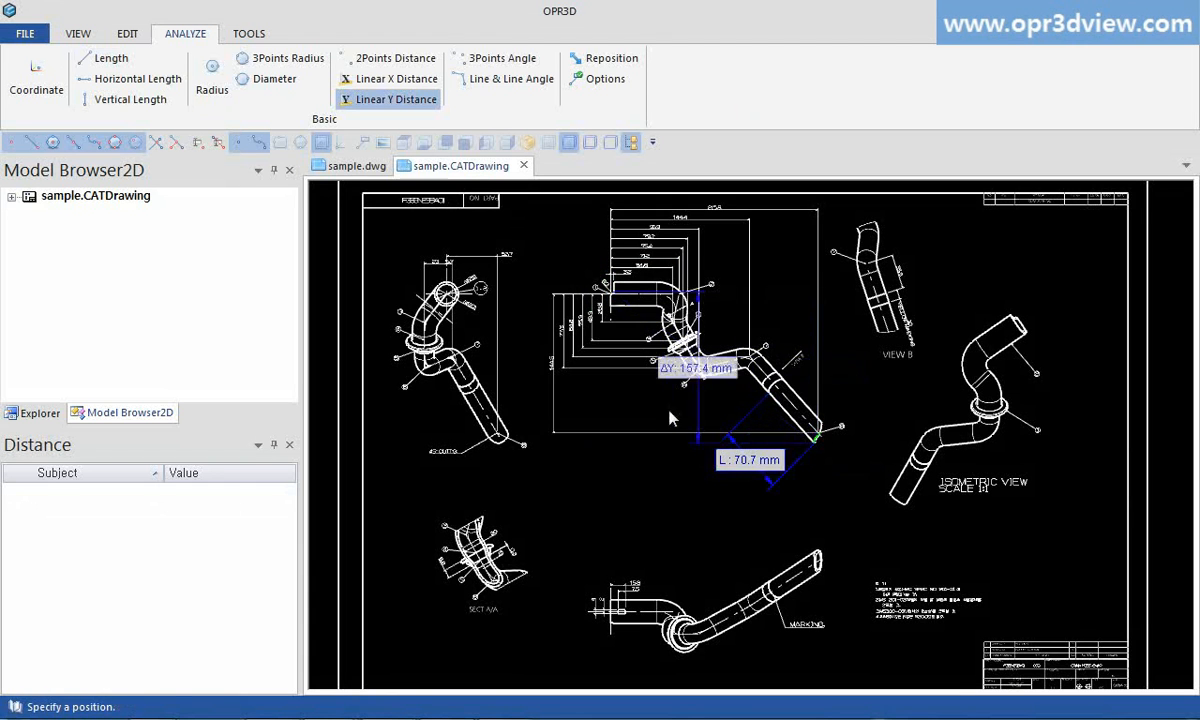
pyautogui.click(510, 430)
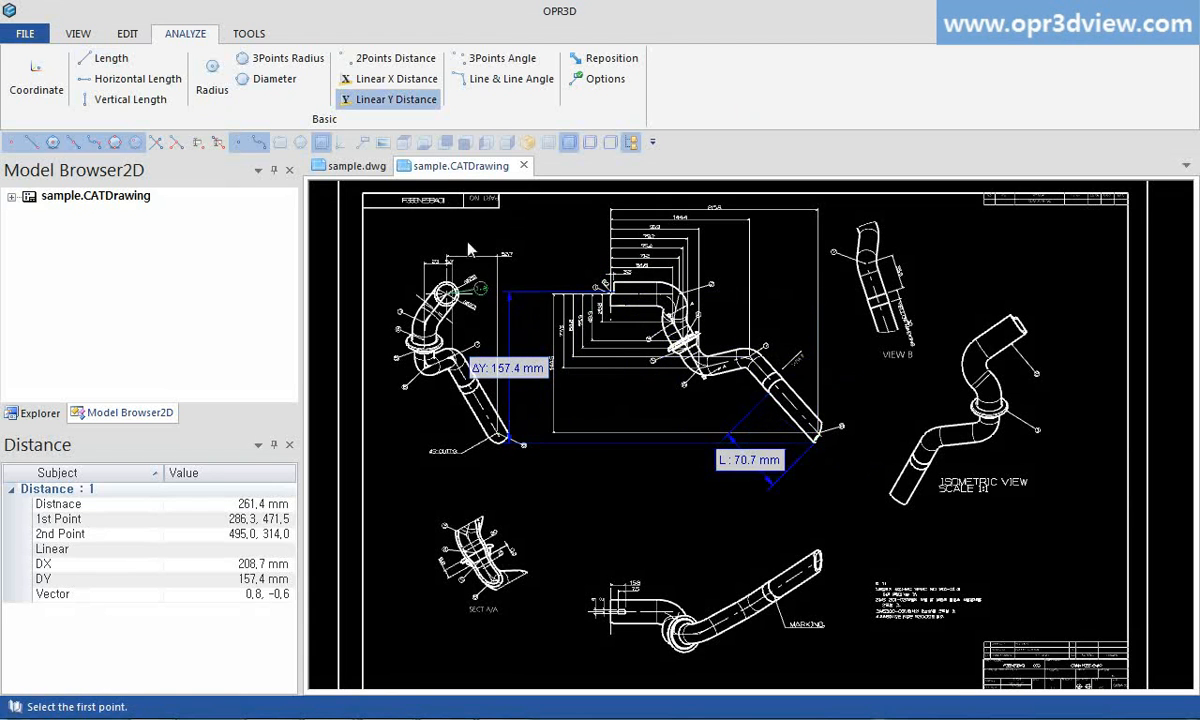
# Measure the Linear X Distance between the same two pipe ends and place the dimension below the main view.
pyautogui.click(396, 79)
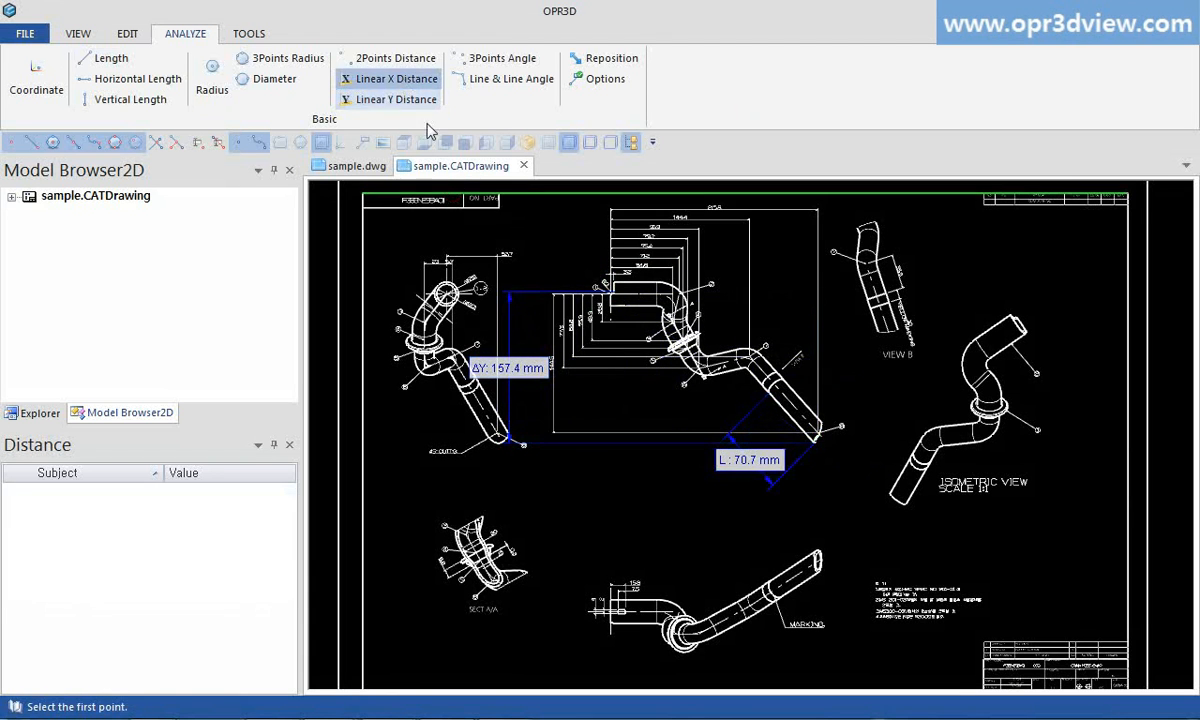
pyautogui.click(614, 297)
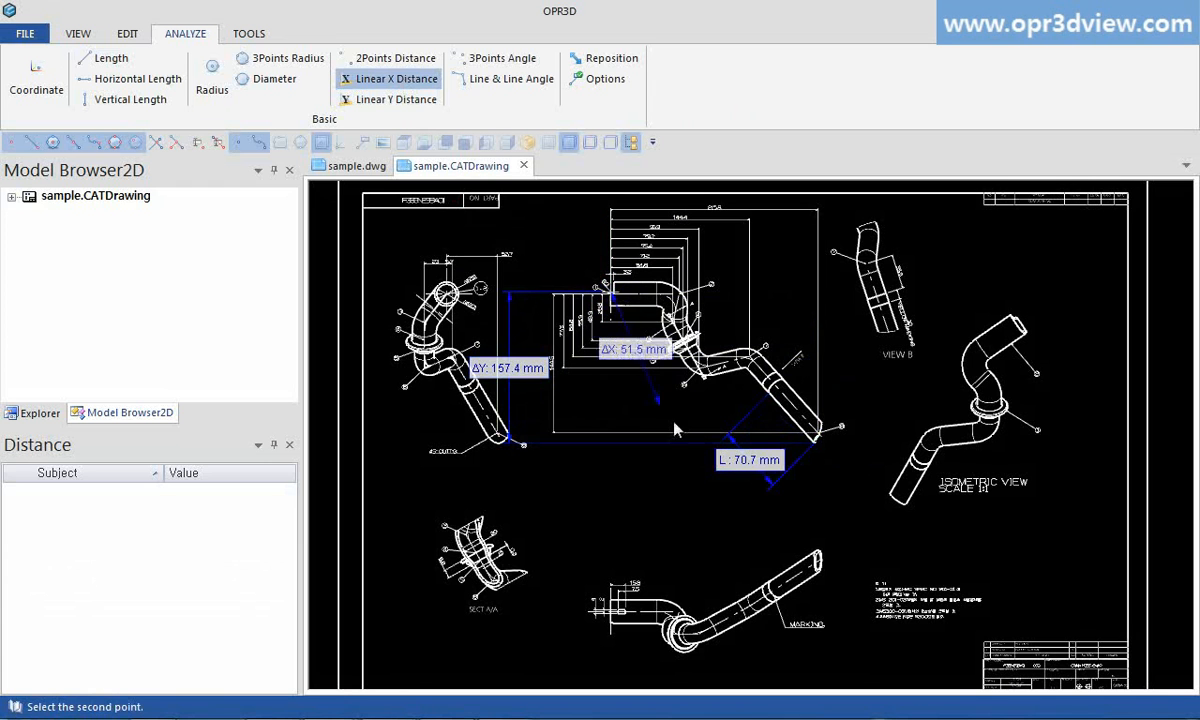
pyautogui.click(818, 438)
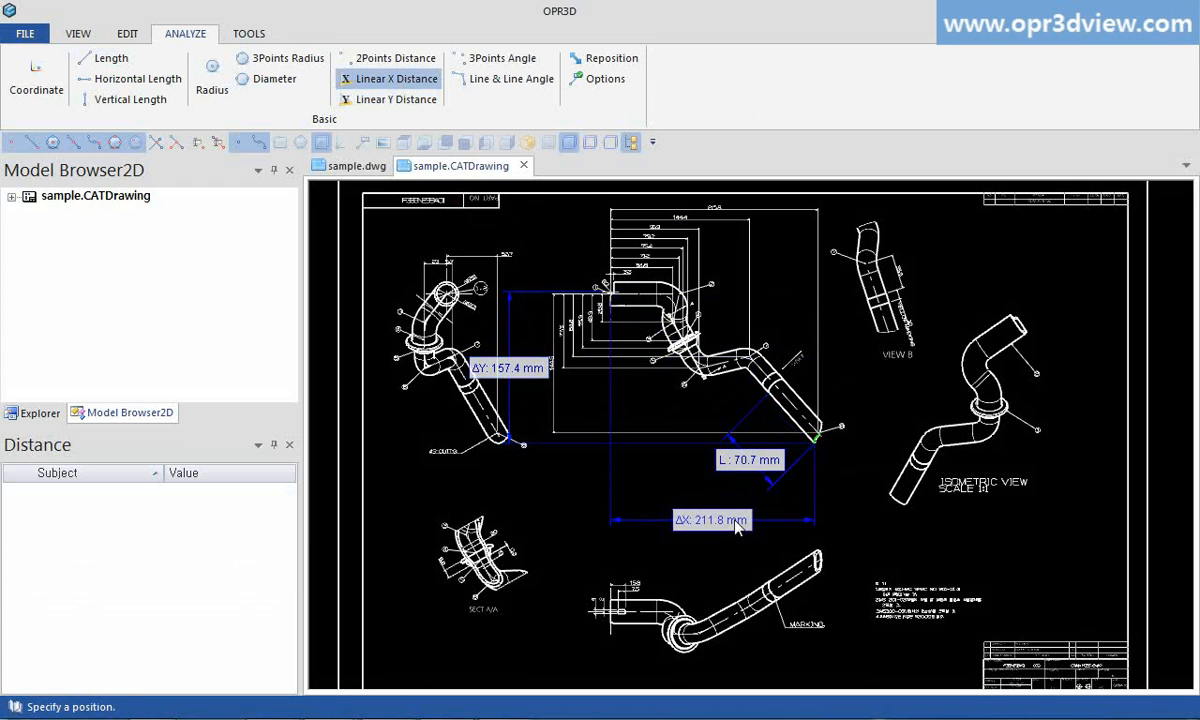
pyautogui.click(676, 488)
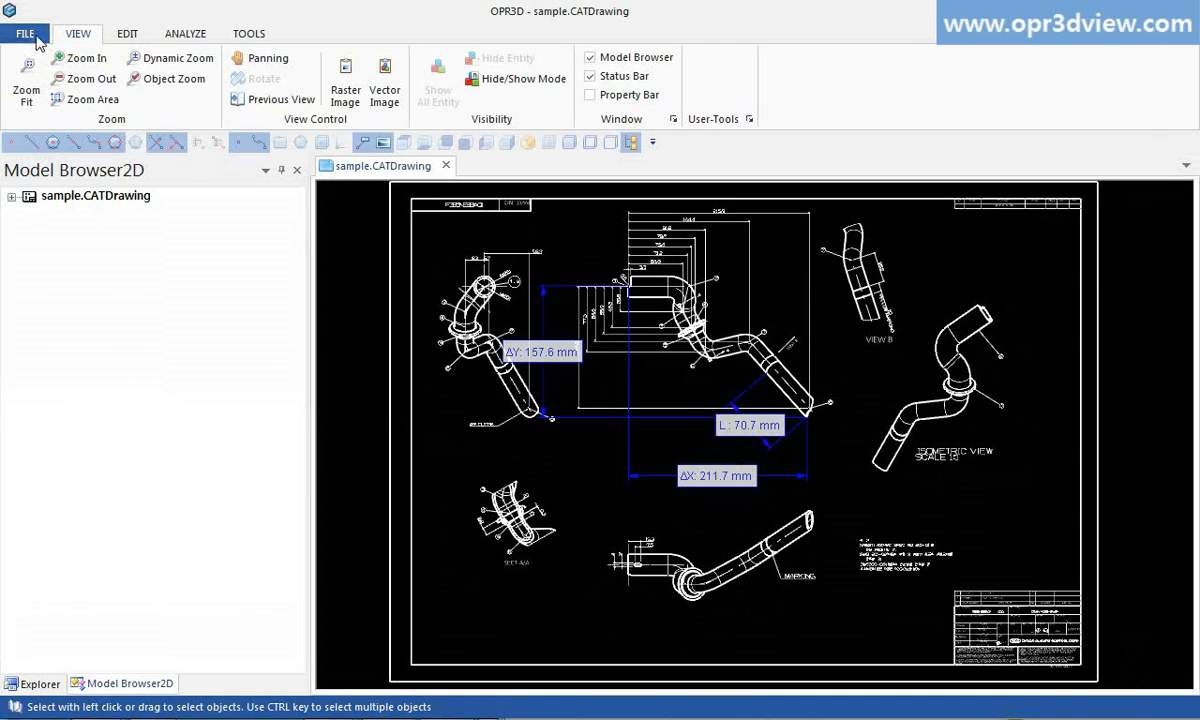
# Print the dimensioned drawing on A4 paper after checking an enlarged print preview.
pyautogui.click(36, 40)
pyautogui.click(55, 238)
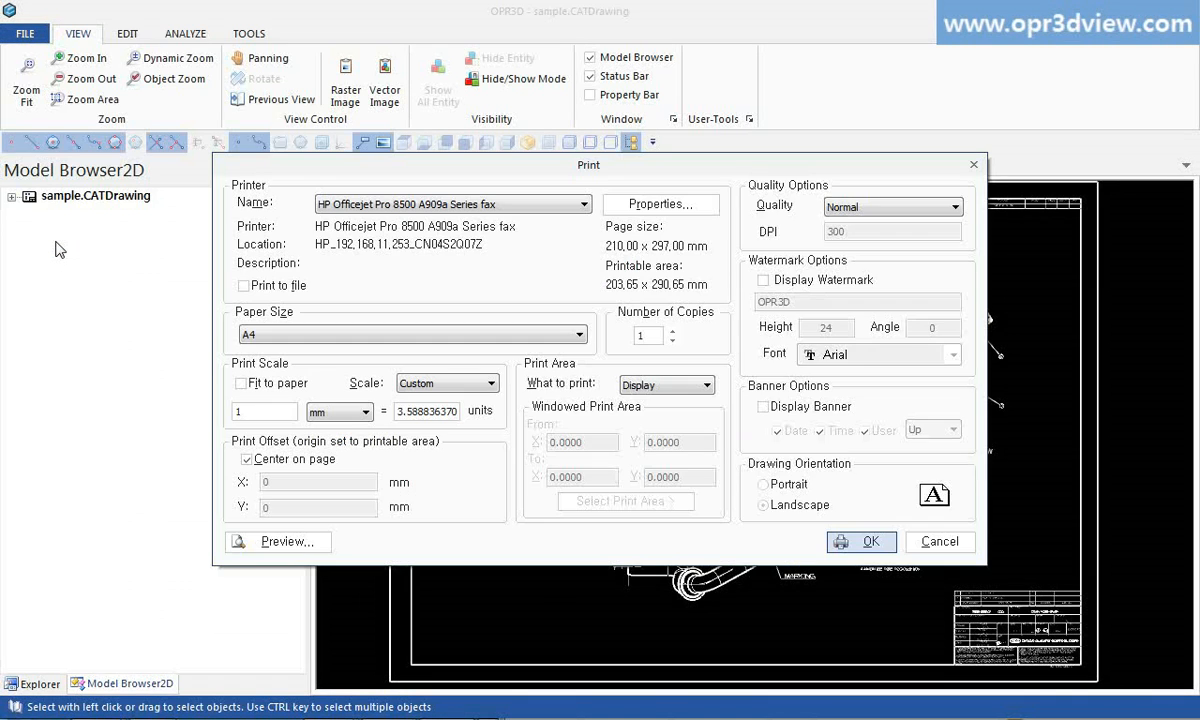
pyautogui.click(402, 383)
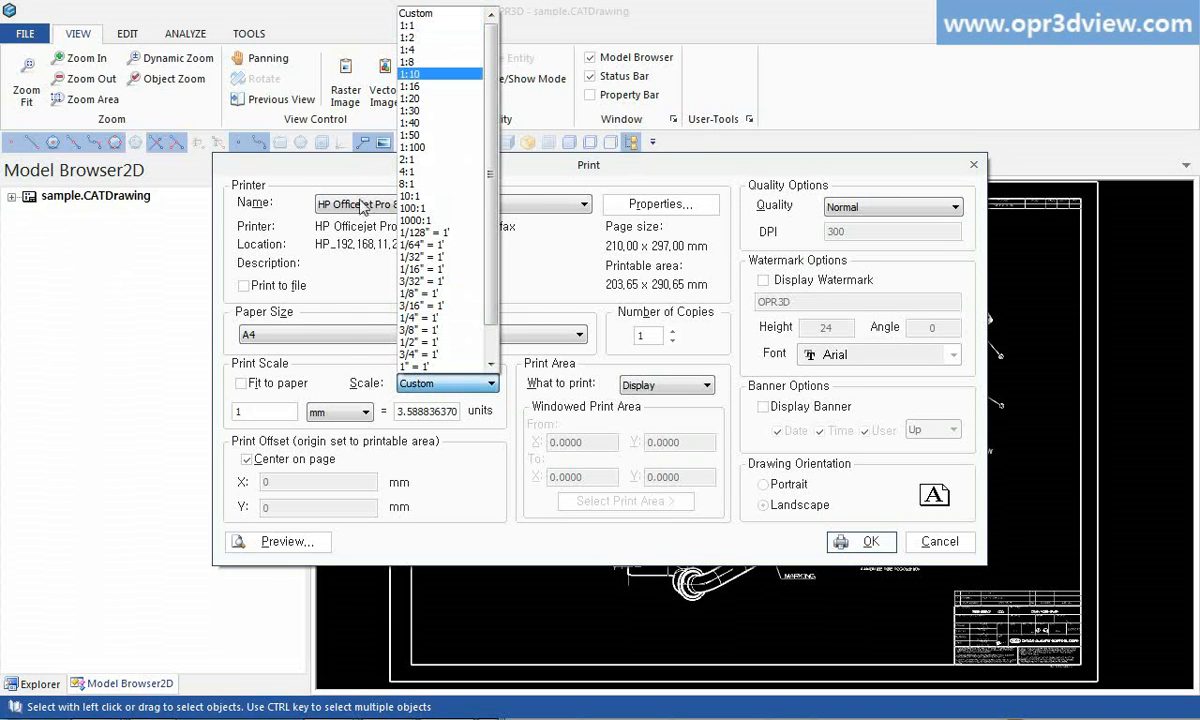
pyautogui.click(327, 353)
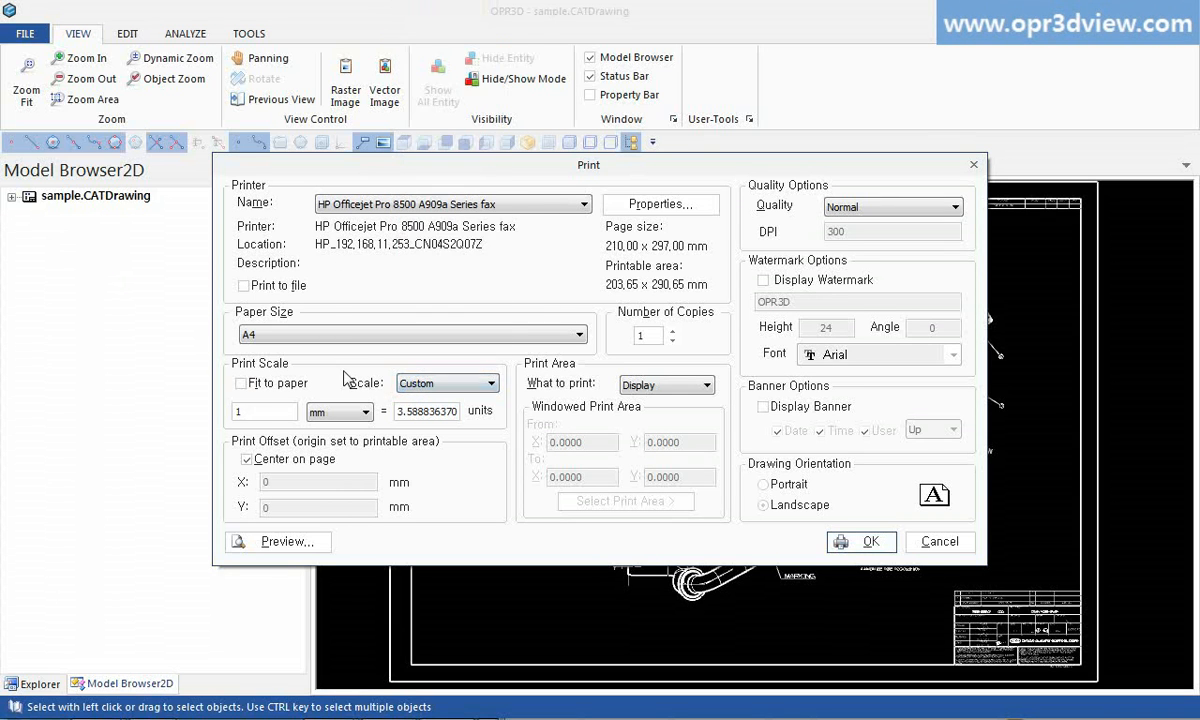
pyautogui.click(284, 548)
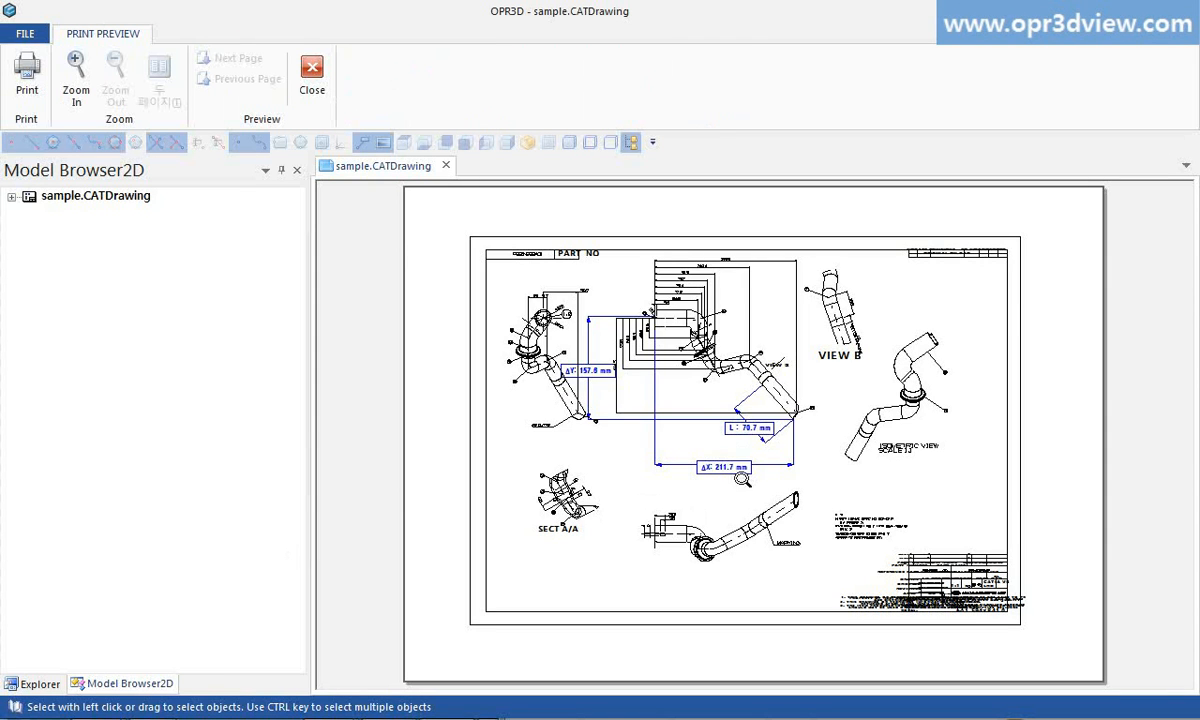
pyautogui.click(741, 443)
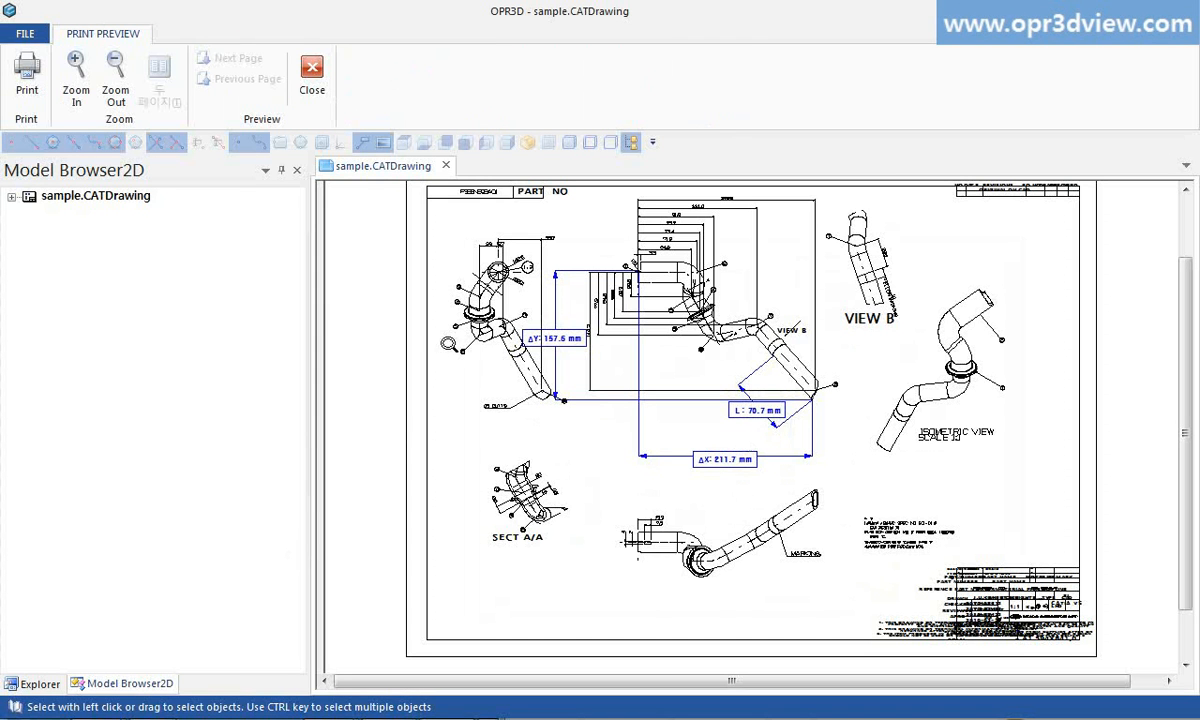
pyautogui.click(27, 75)
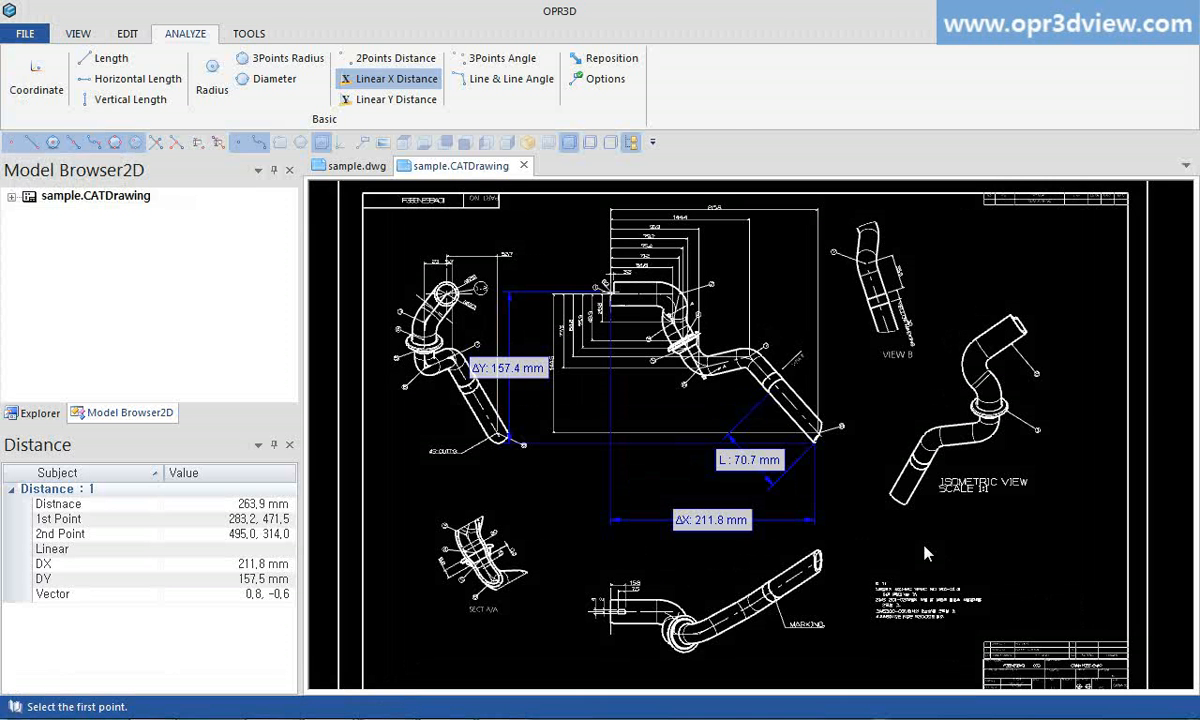
# Export the dimensioned drawing as sample.dwg in AutoCAD DWG format to the Project_1 folder.
pyautogui.click(40, 32)
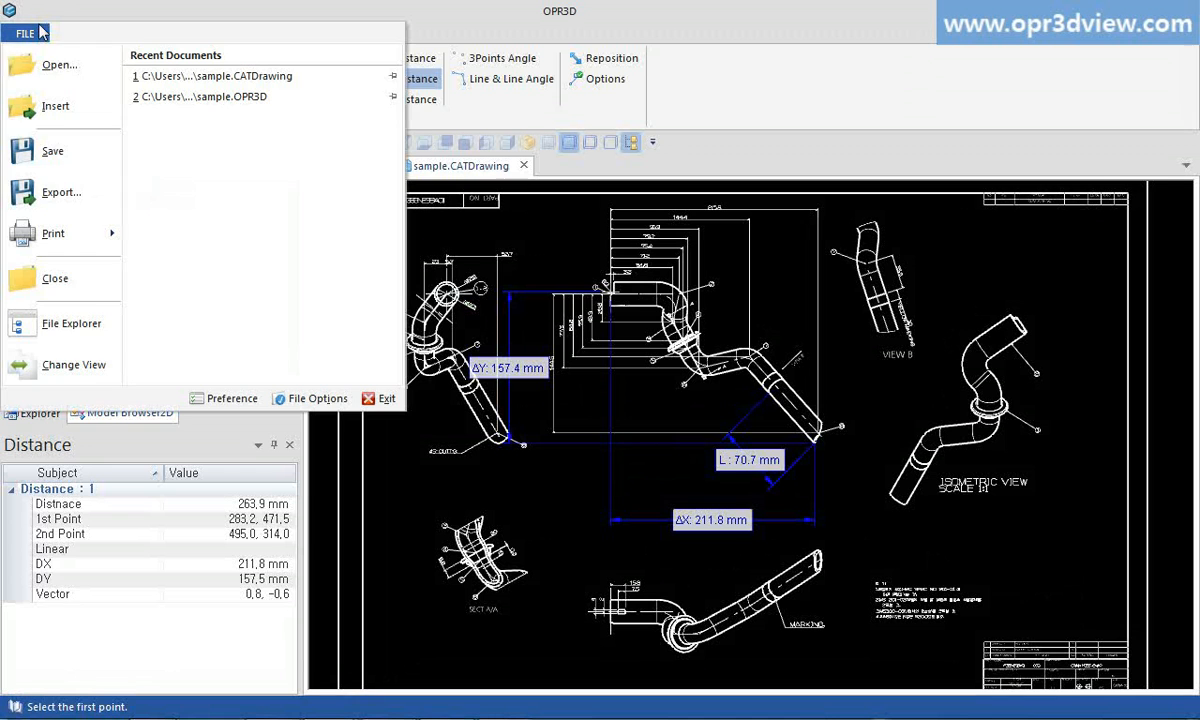
pyautogui.click(73, 192)
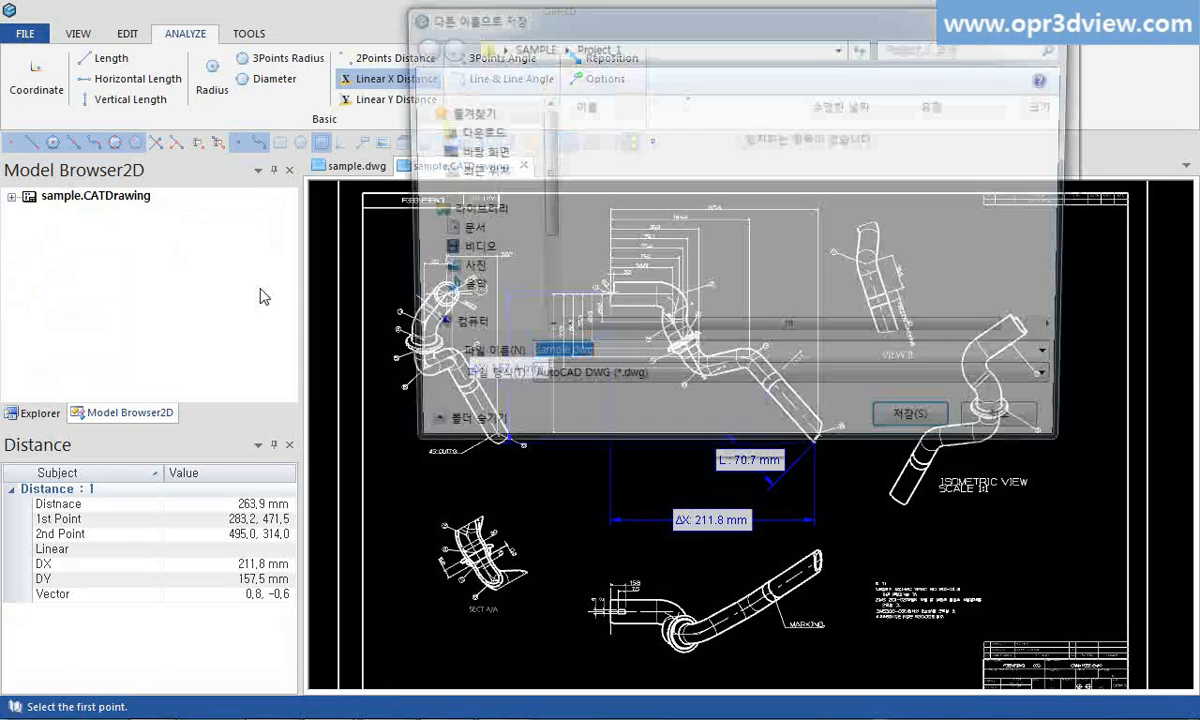
pyautogui.click(598, 382)
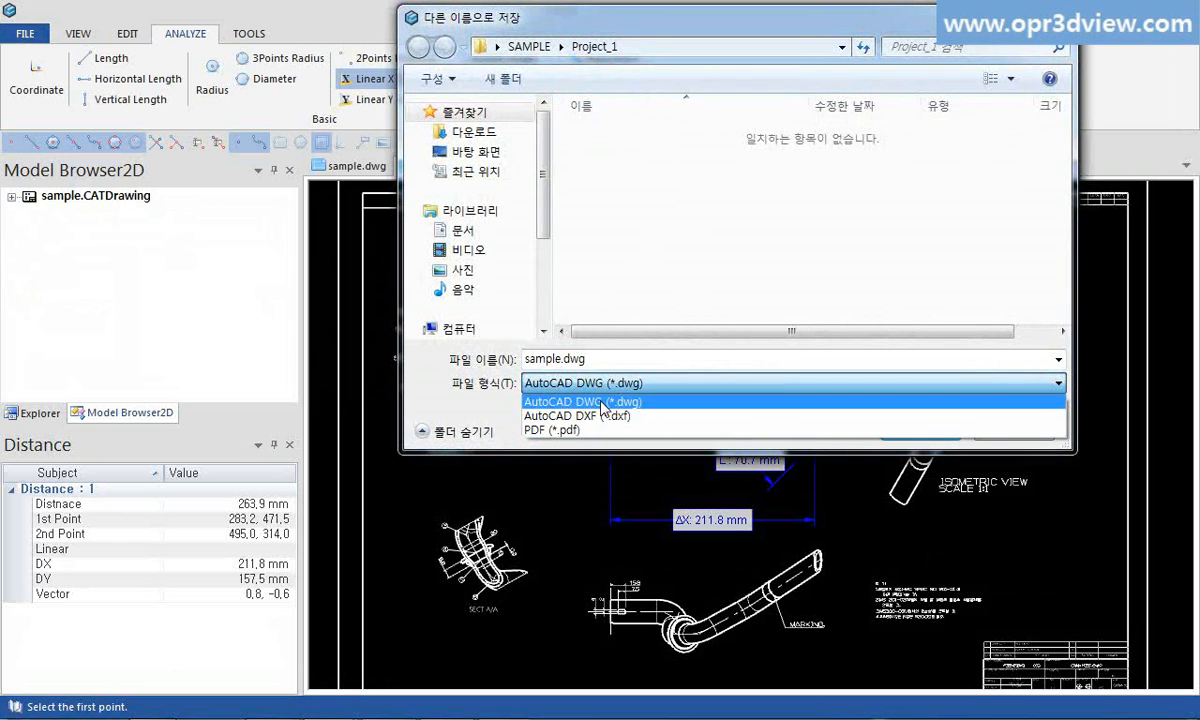
pyautogui.click(602, 404)
pyautogui.click(917, 435)
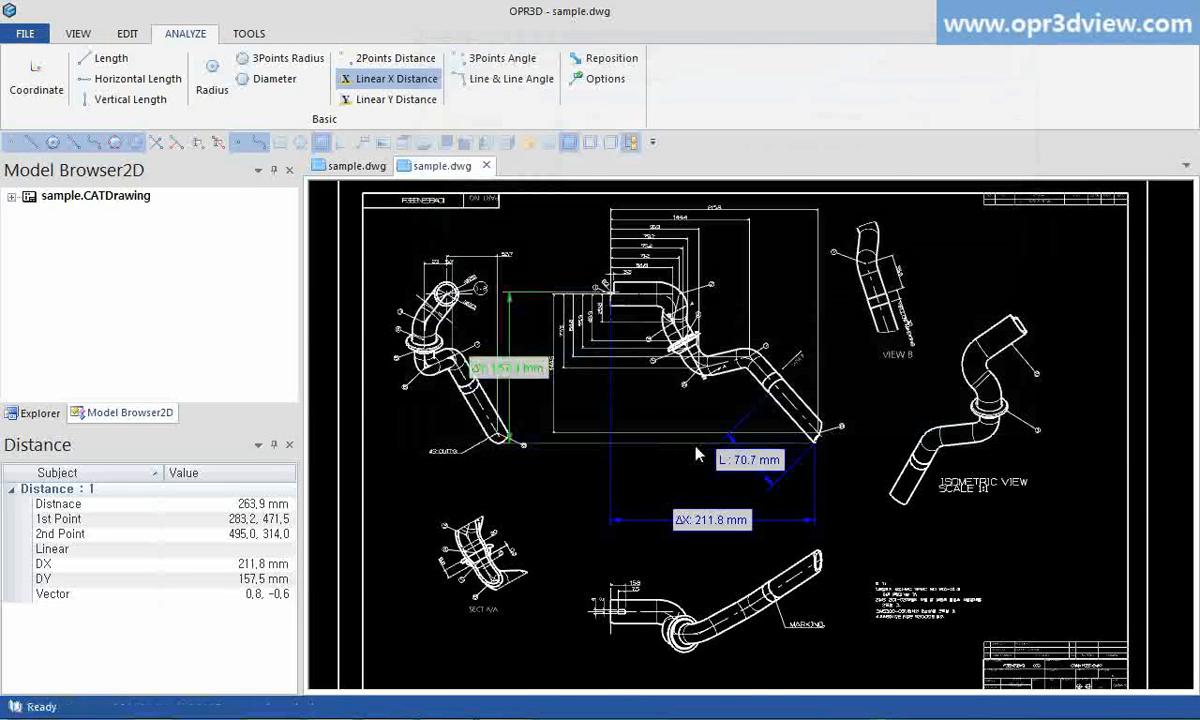
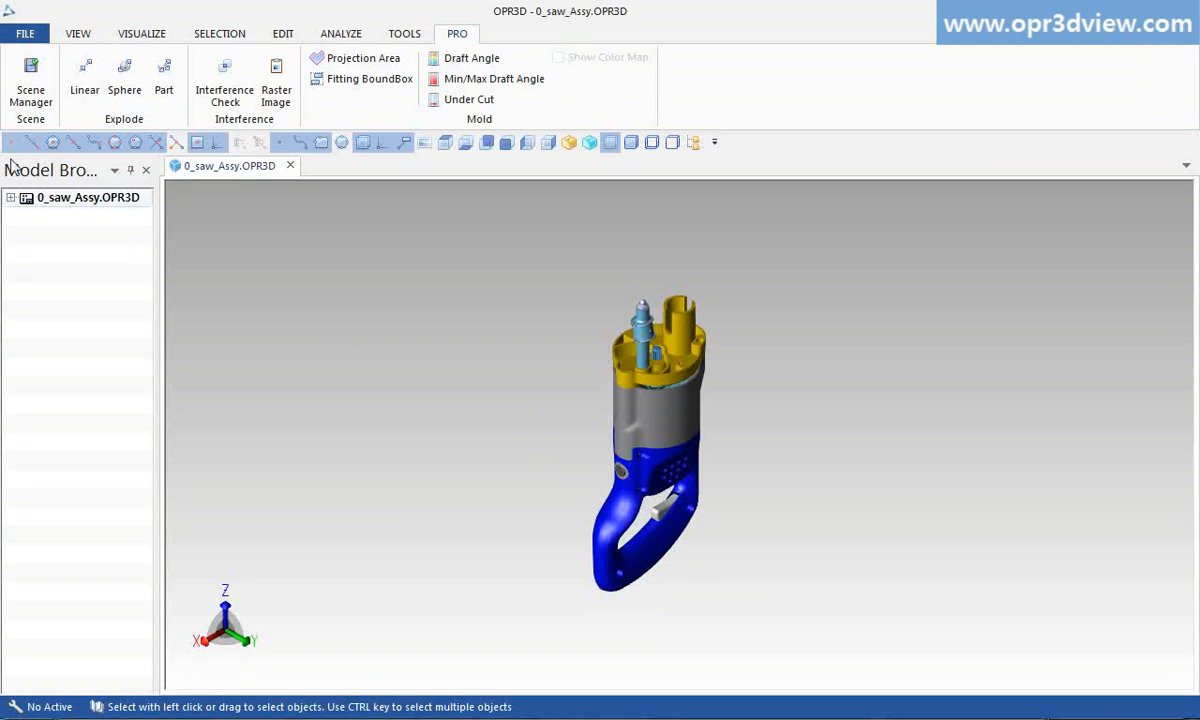
# Open the Scene Manager and store the assembled saw view as a scene.
pyautogui.click(28, 98)
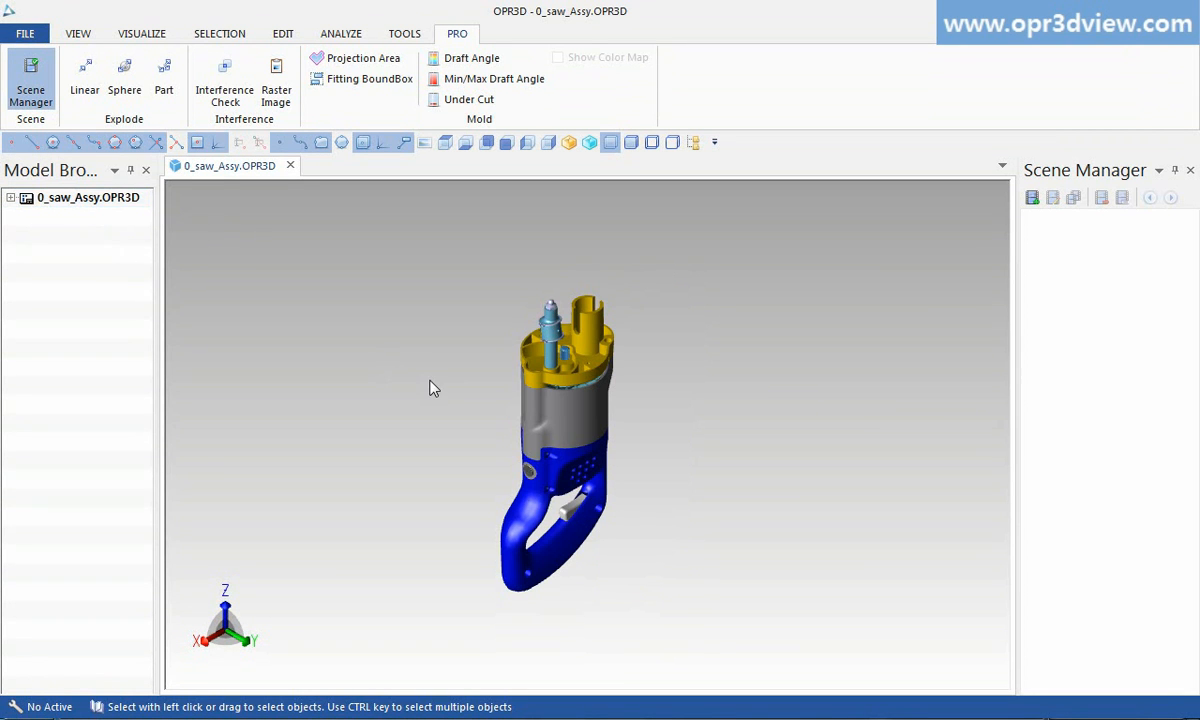
pyautogui.click(1032, 197)
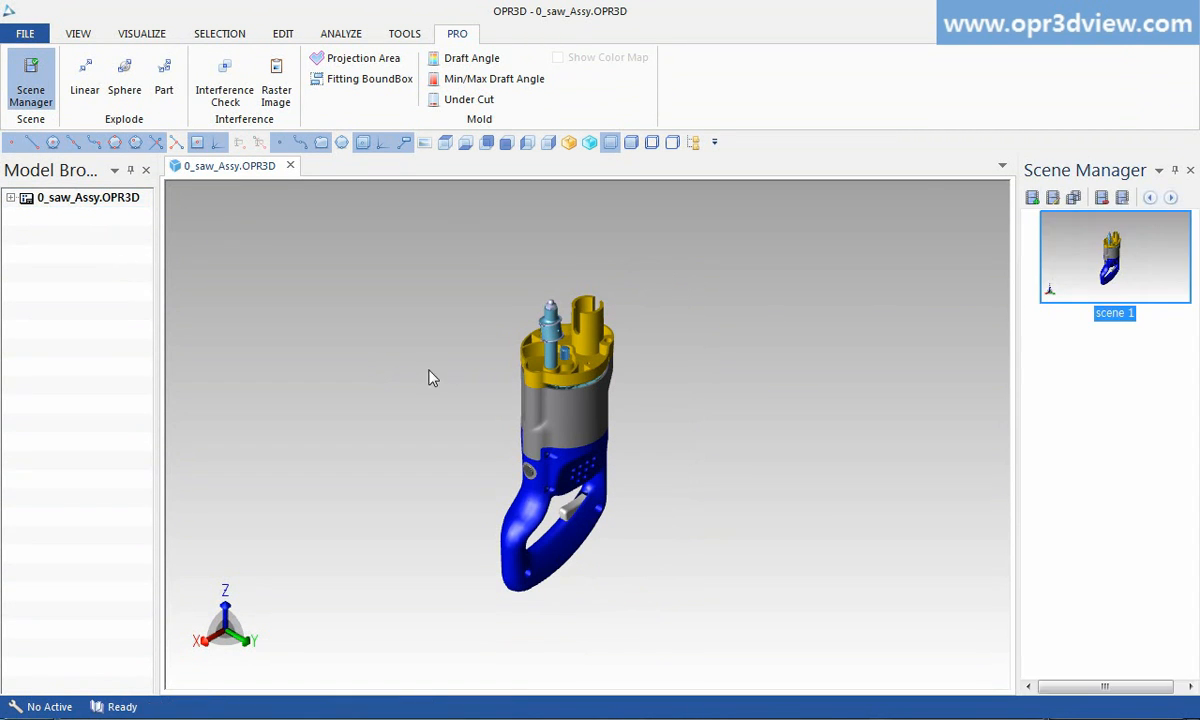
# Sphere-explode the whole saw assembly to a radius of about 297 and store the exploded view as a second scene.
pyautogui.moveTo(446, 365); pyautogui.dragTo(453, 389, button='middle')
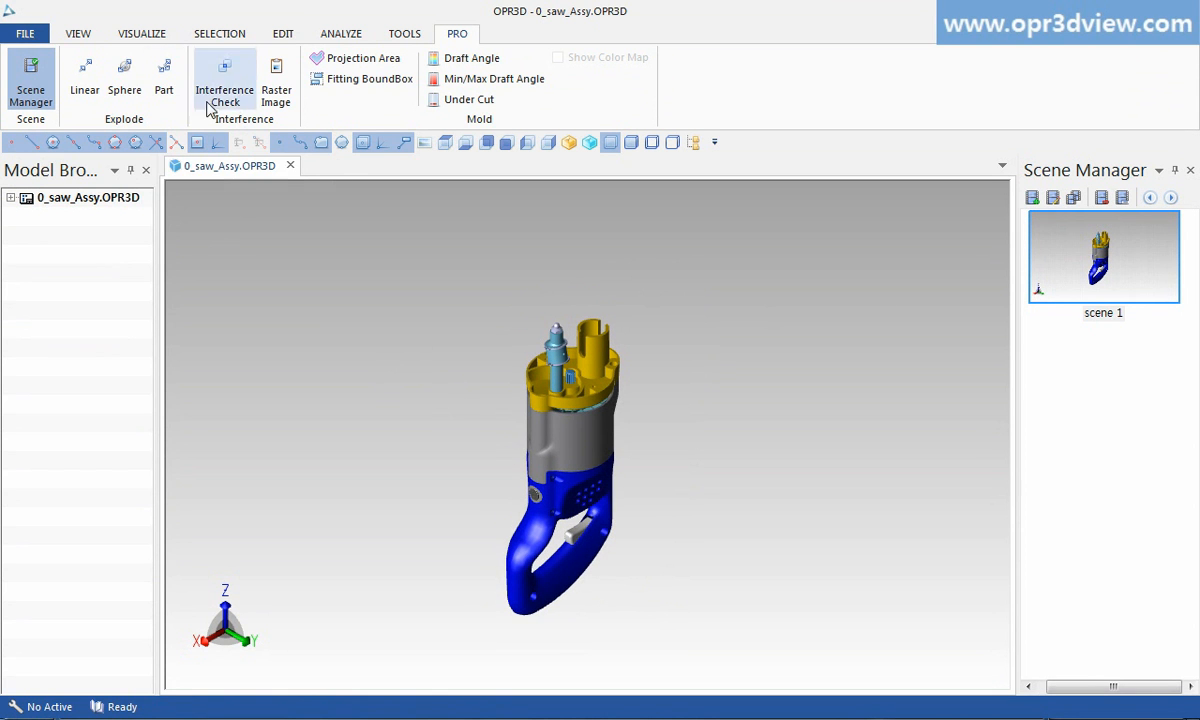
pyautogui.click(124, 78)
pyautogui.moveTo(431, 290); pyautogui.dragTo(704, 635)
pyautogui.moveTo(620, 508); pyautogui.dragTo(812, 514)
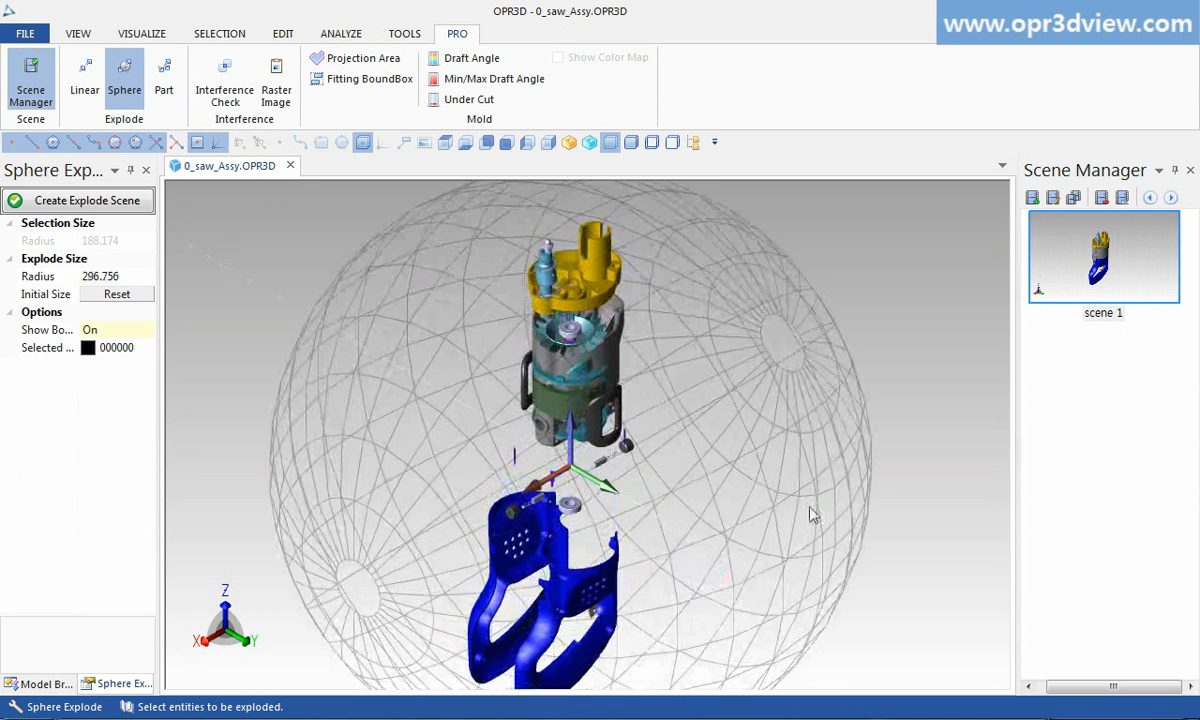
pyautogui.click(1032, 197)
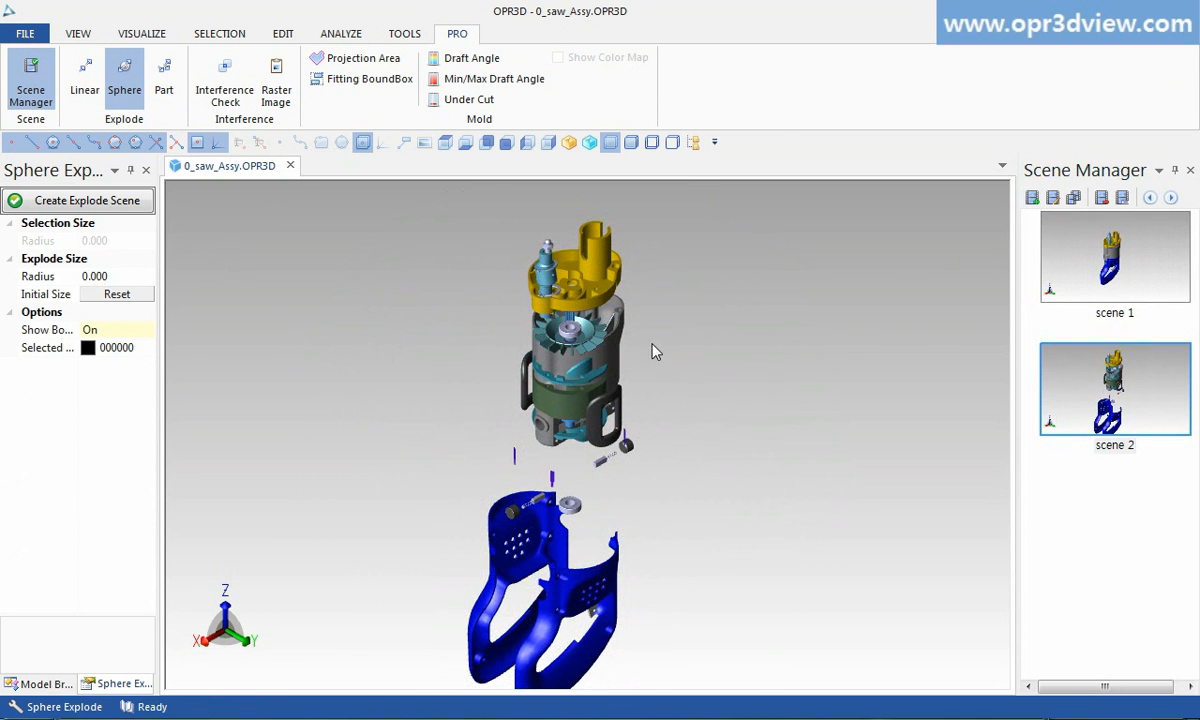
pyautogui.press('Escape')
# Isolate the grey motor housing with Show Only Entity.
pyautogui.click(610, 348)
pyautogui.rightClick(610, 348)
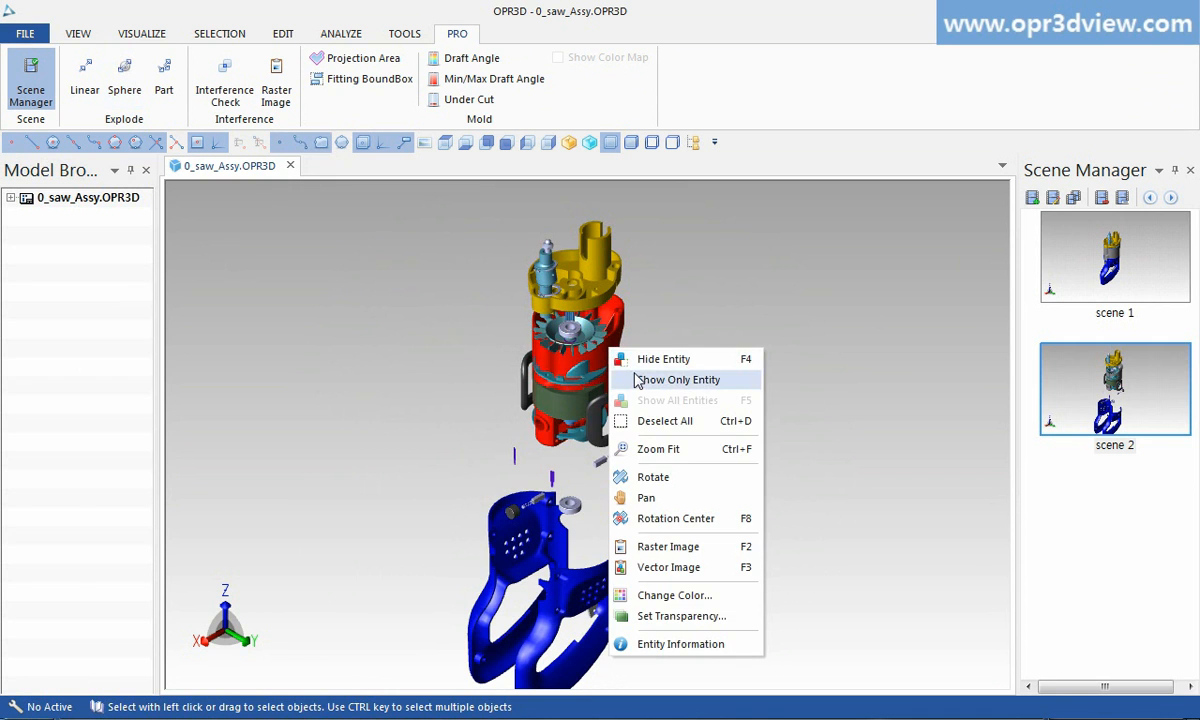
pyautogui.click(640, 379)
# Measure the grey housing's bounding box and store the dimensioned view as a third scene.
pyautogui.click(327, 37)
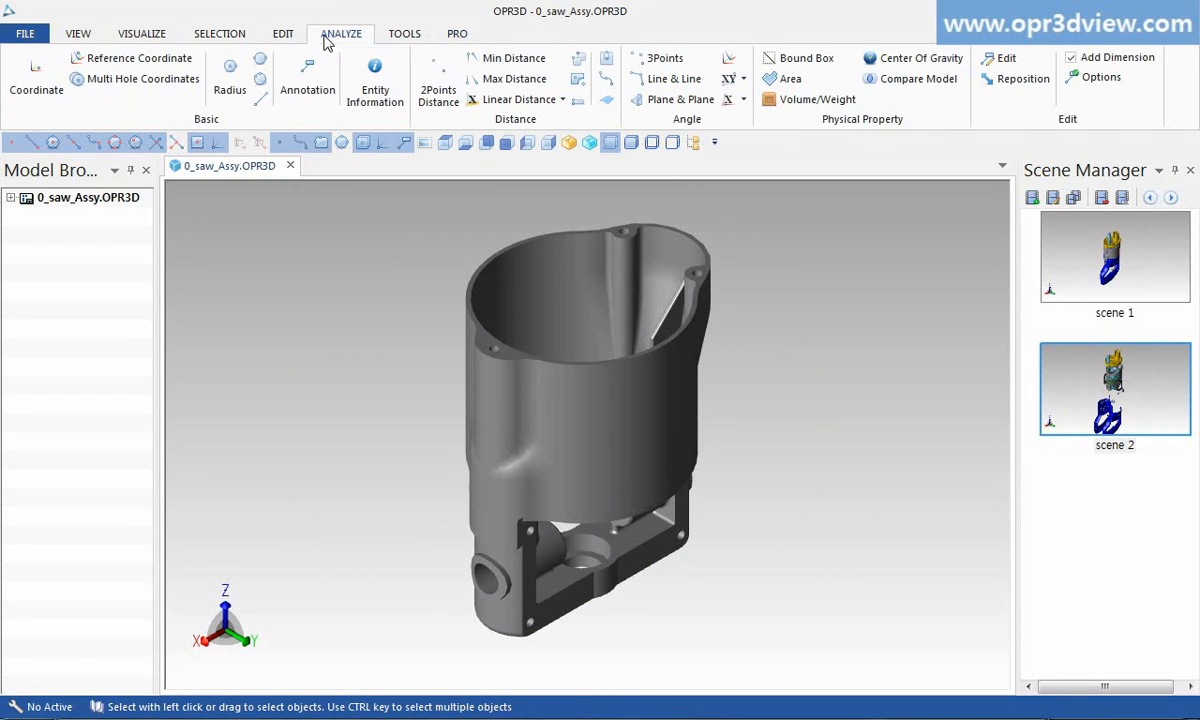
pyautogui.click(797, 58)
pyautogui.click(661, 357)
pyautogui.rightClick(661, 357)
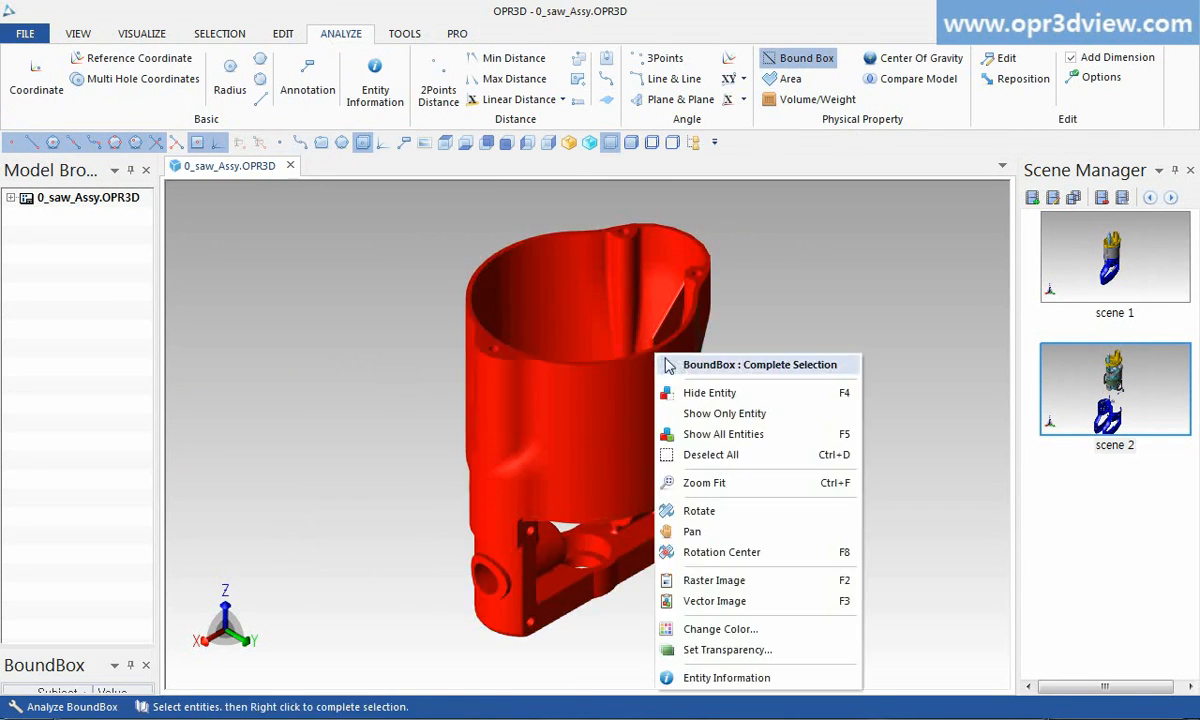
pyautogui.click(700, 364)
pyautogui.click(1032, 197)
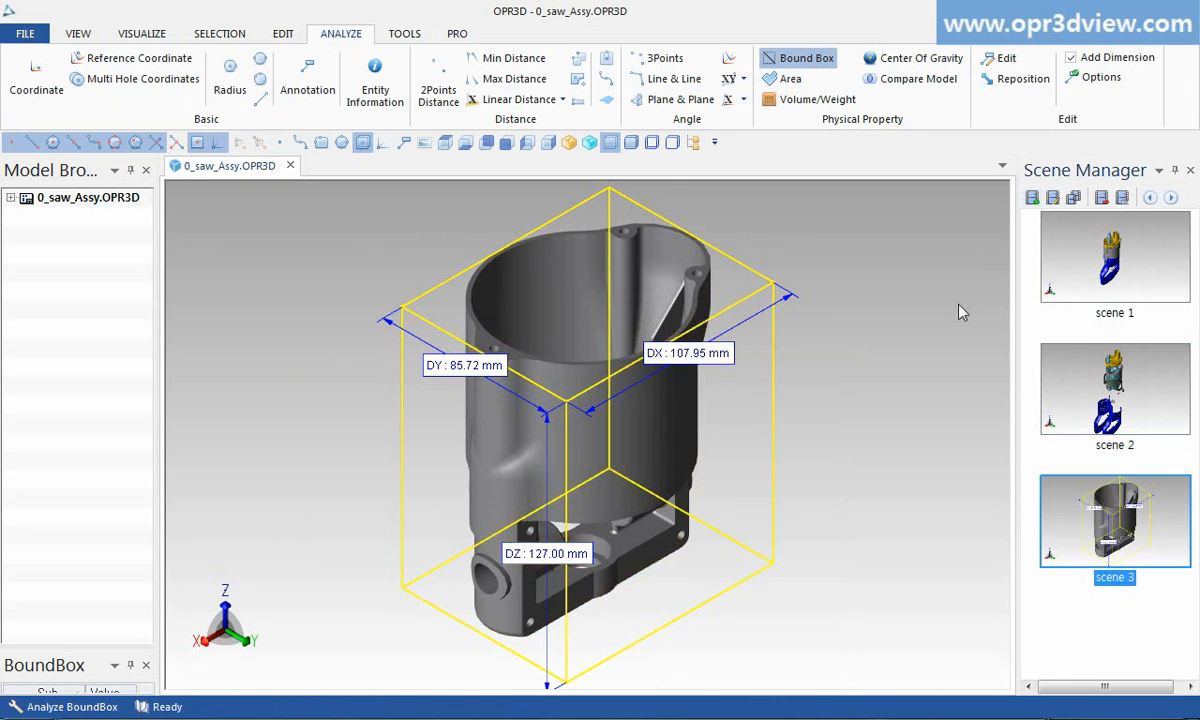
pyautogui.click(930, 351)
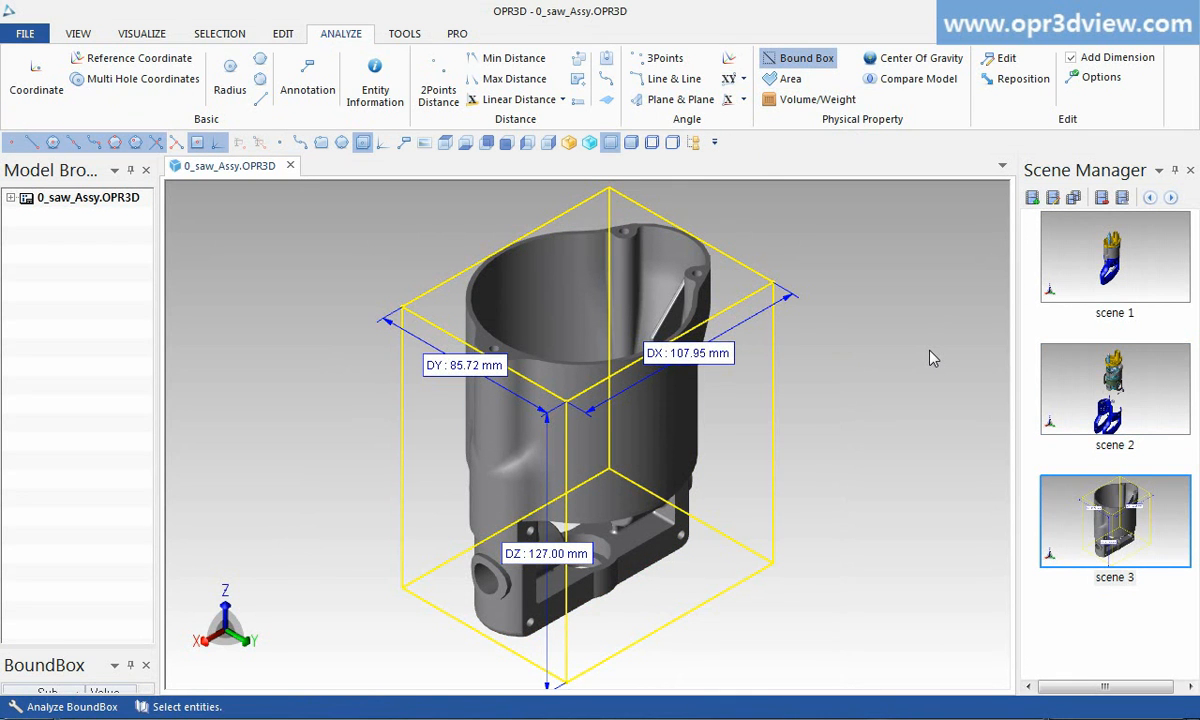
# Recall the exploded view and the assembled view of the saw from the saved scenes.
pyautogui.click(1108, 388)
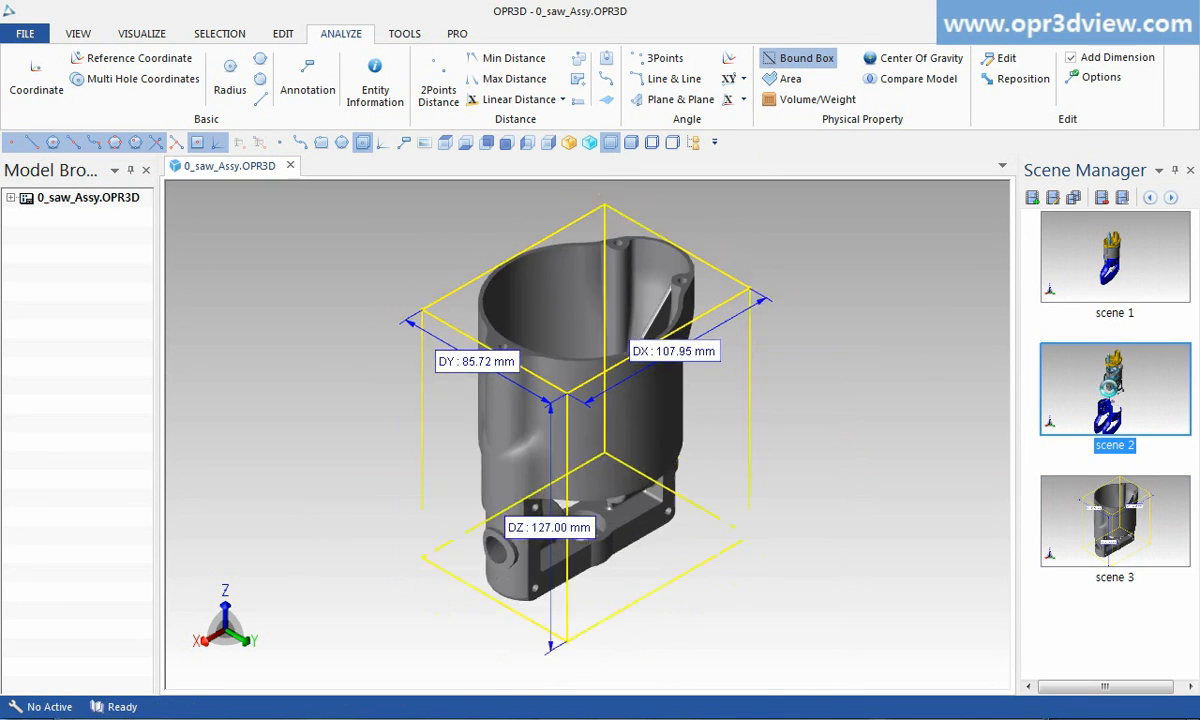
pyautogui.click(1040, 258)
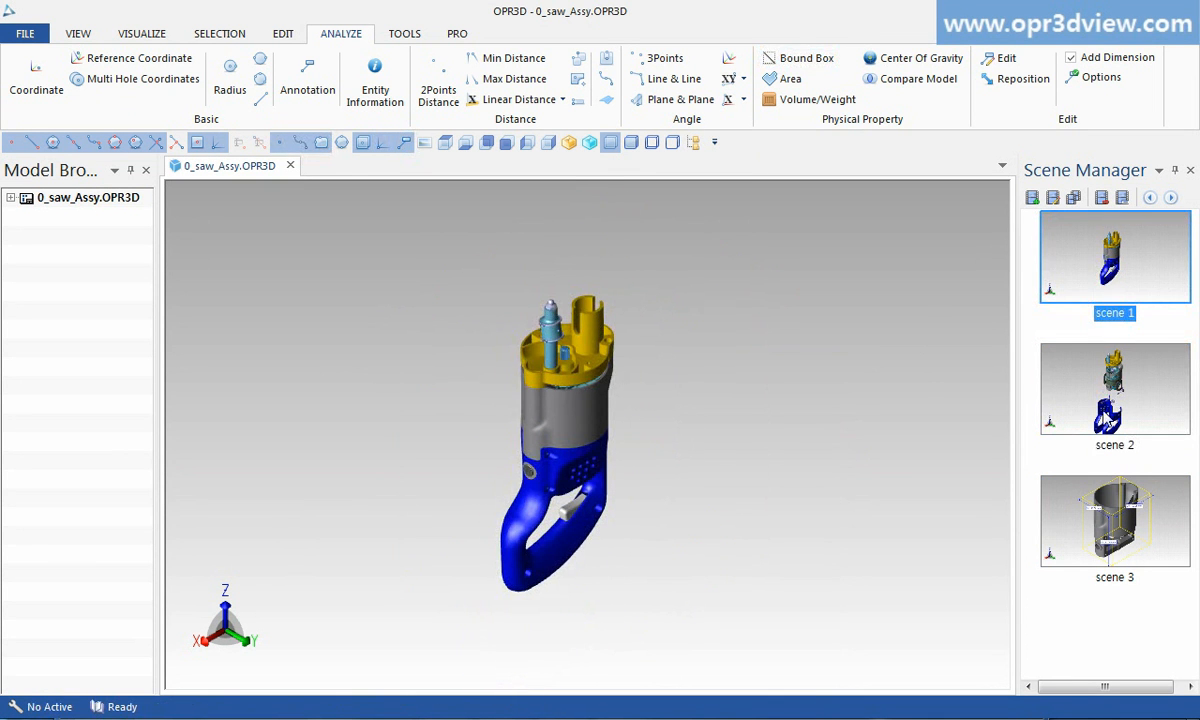
# Select the dimensioned third scene, recall the assembled view, and save the saw assembly file with its scenes.
pyautogui.click(1106, 551)
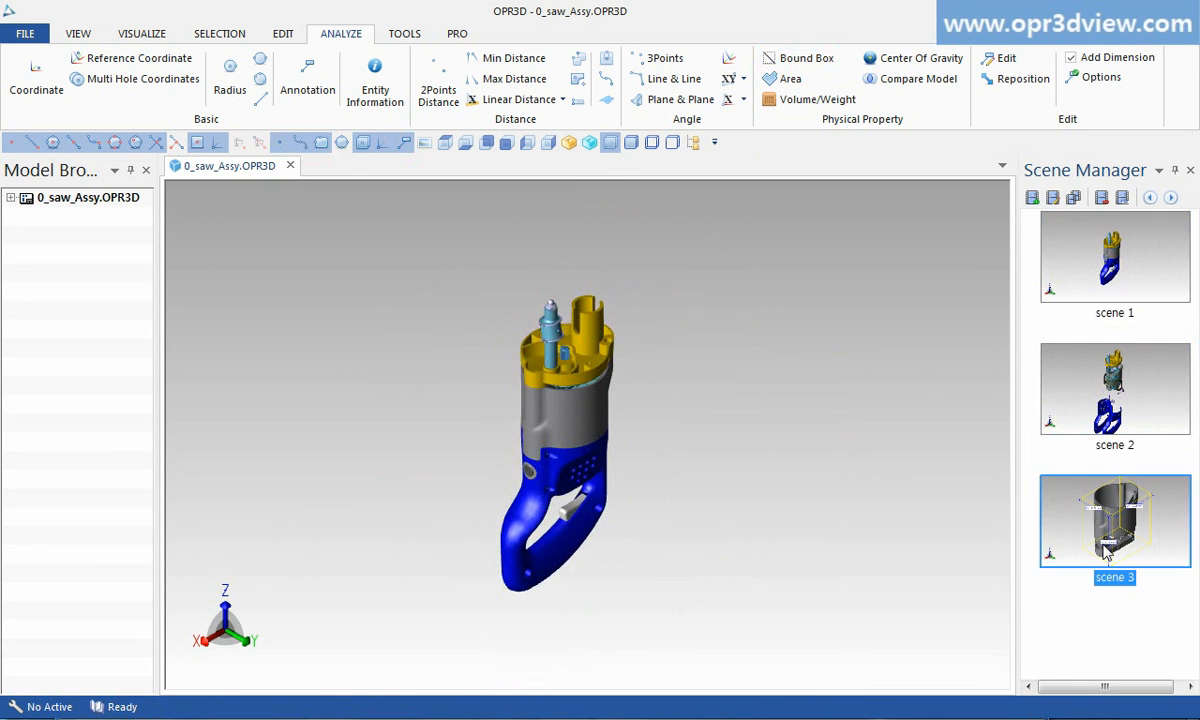
pyautogui.click(1151, 199)
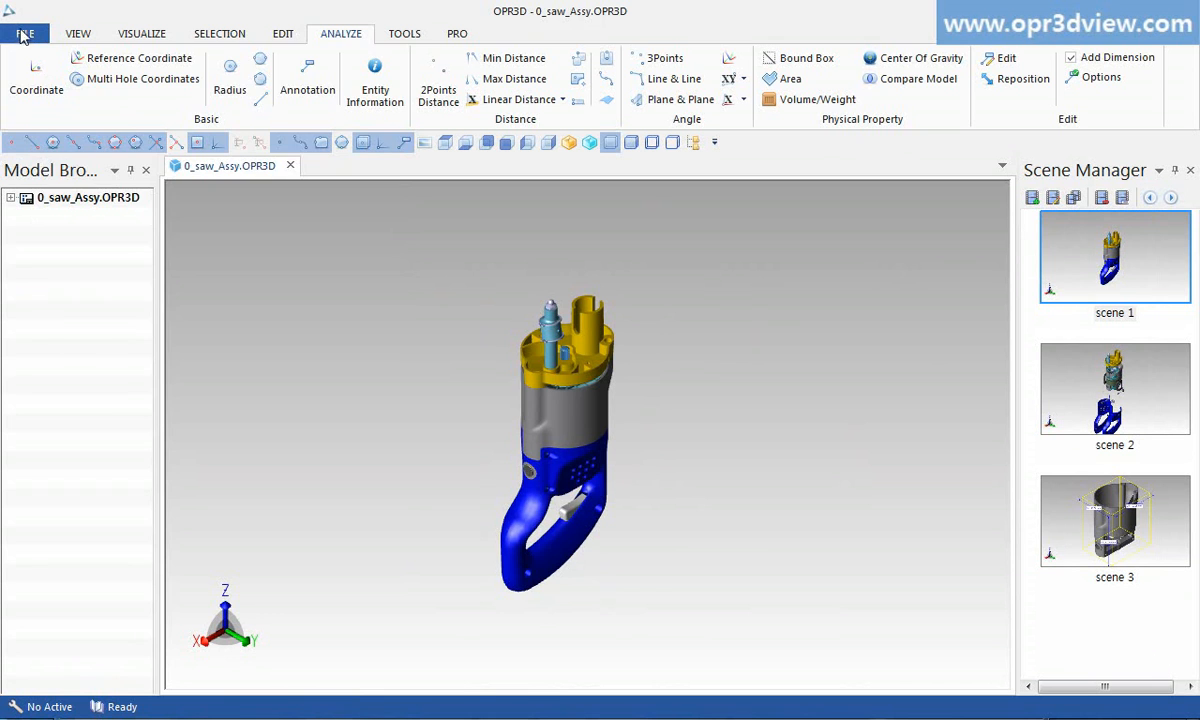
pyautogui.click(36, 36)
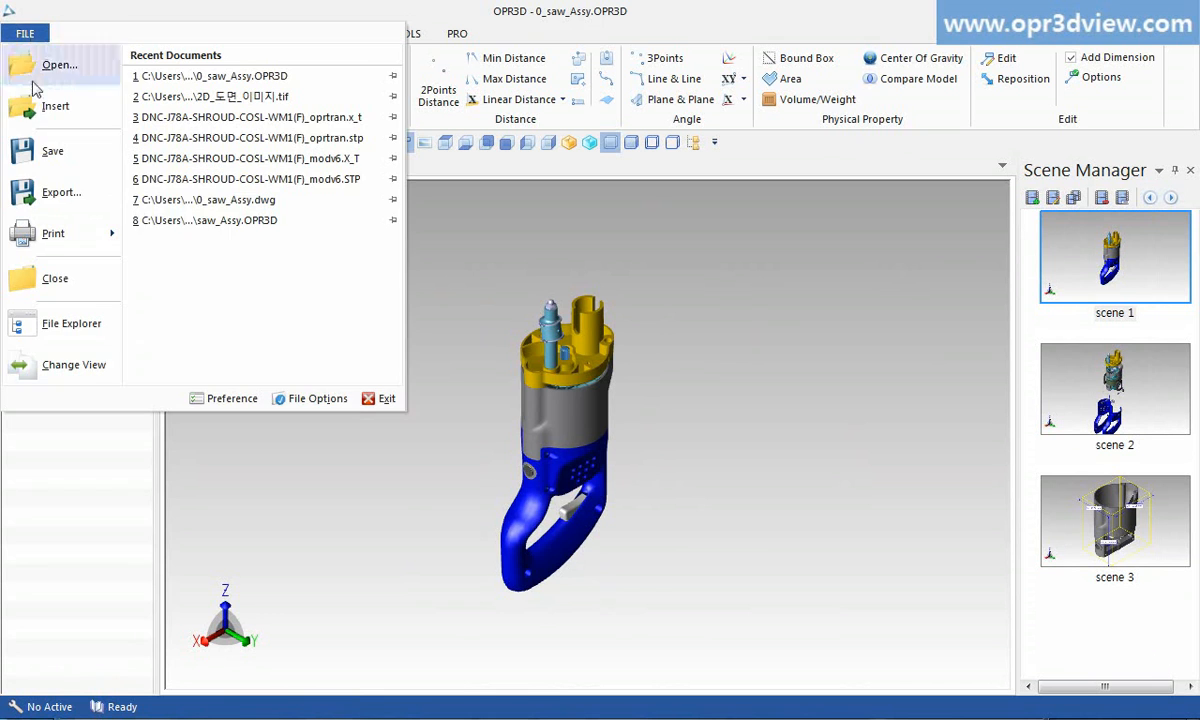
pyautogui.click(53, 152)
pyautogui.click(737, 555)
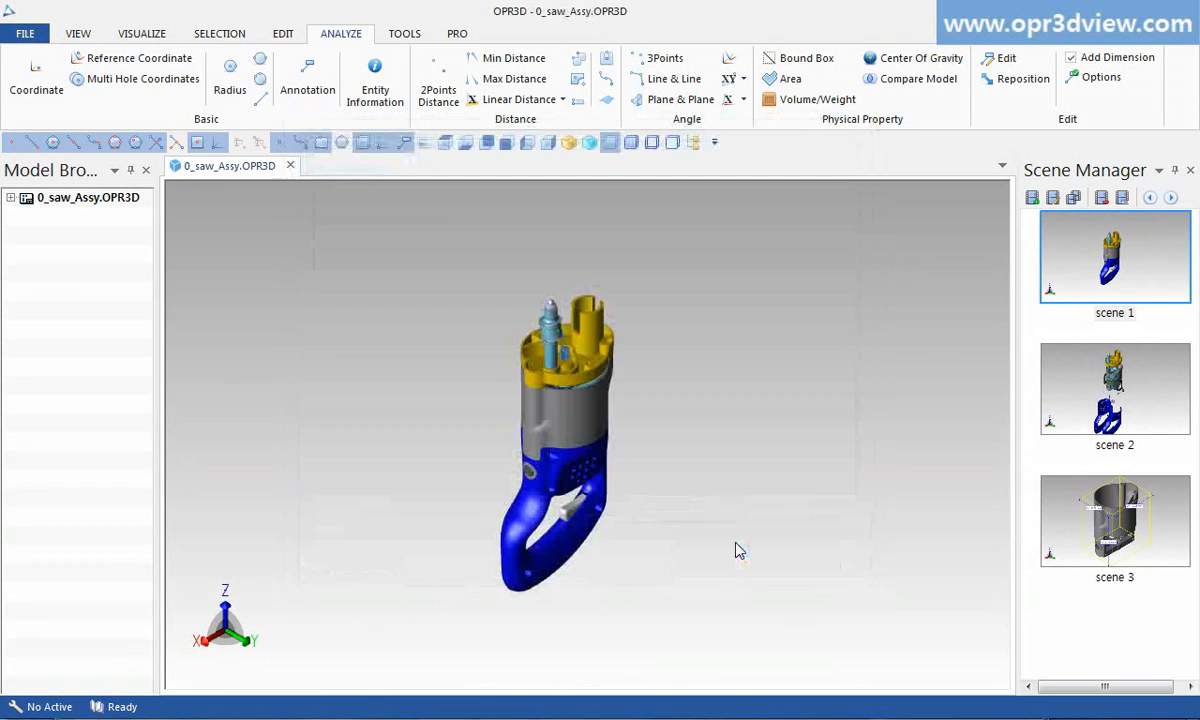
# Close and reopen 0_saw_Assy.OPR3D from the file explorer, and recall its stored exploded and assembled scenes.
pyautogui.click(290, 166)
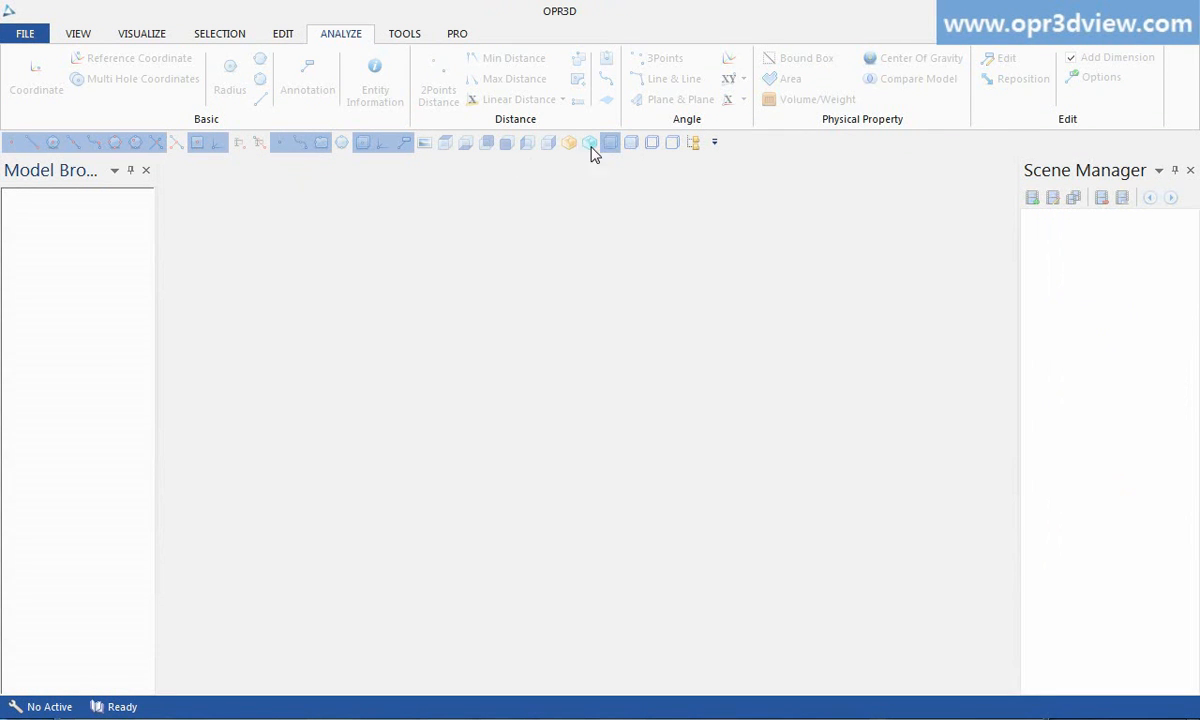
pyautogui.click(694, 143)
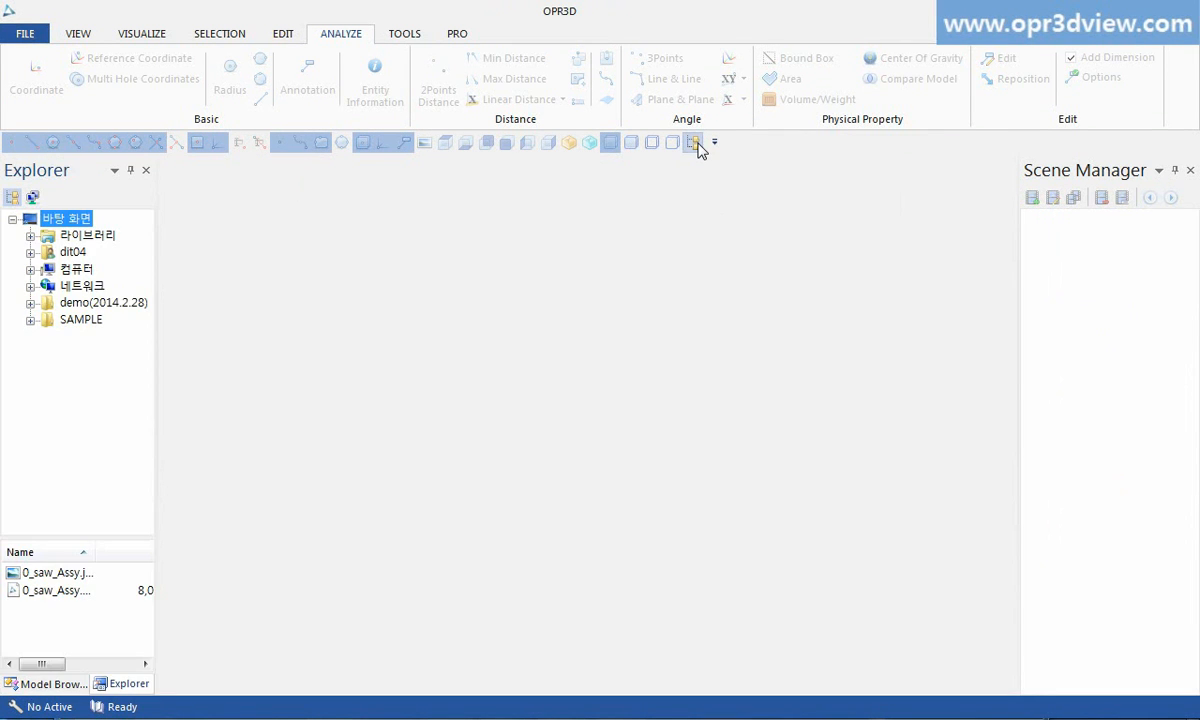
pyautogui.doubleClick(69, 594)
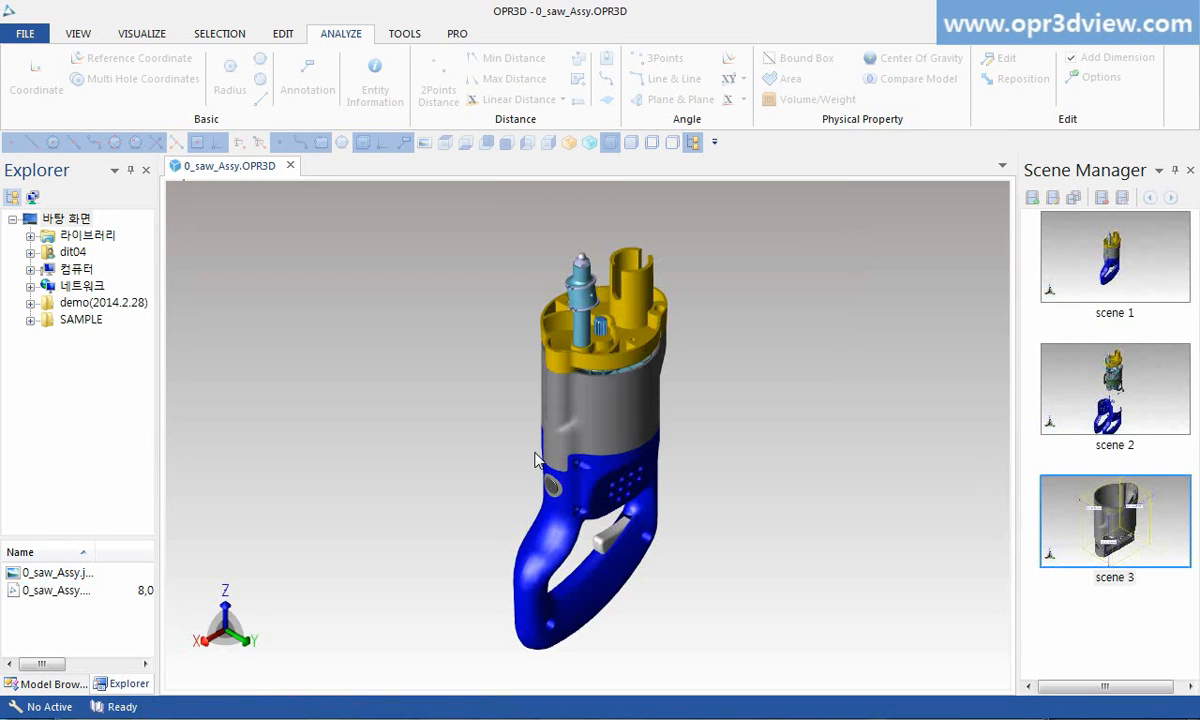
pyautogui.click(1030, 358)
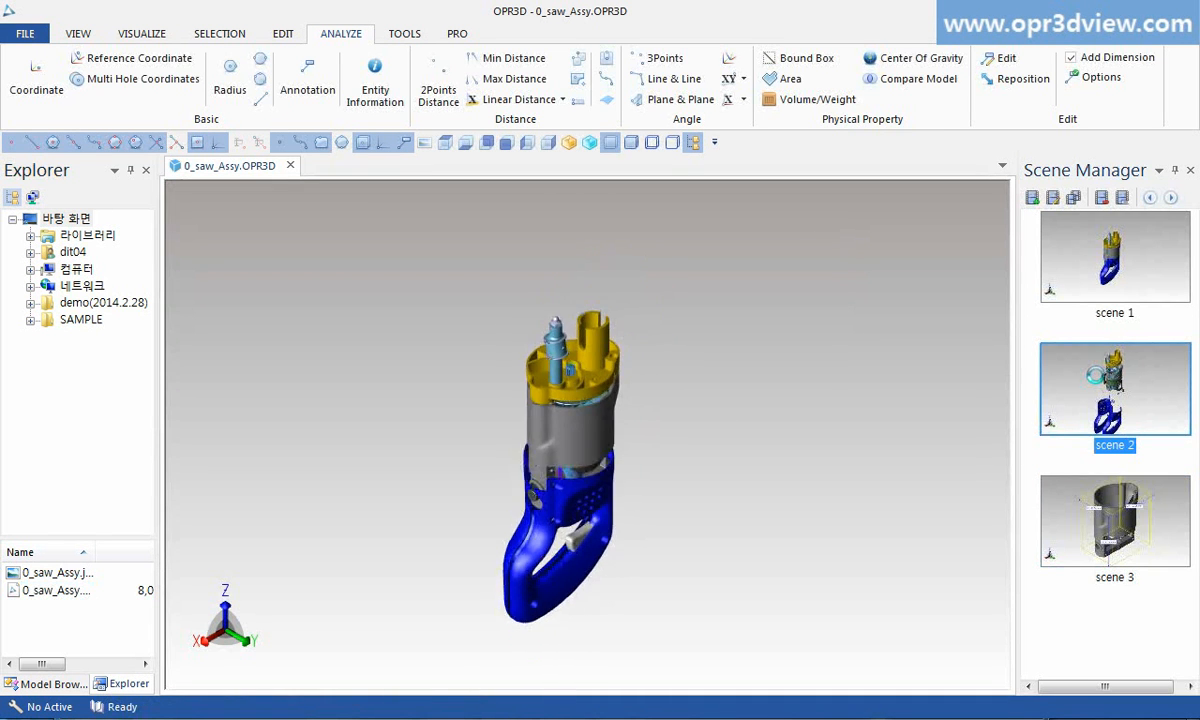
pyautogui.click(1114, 277)
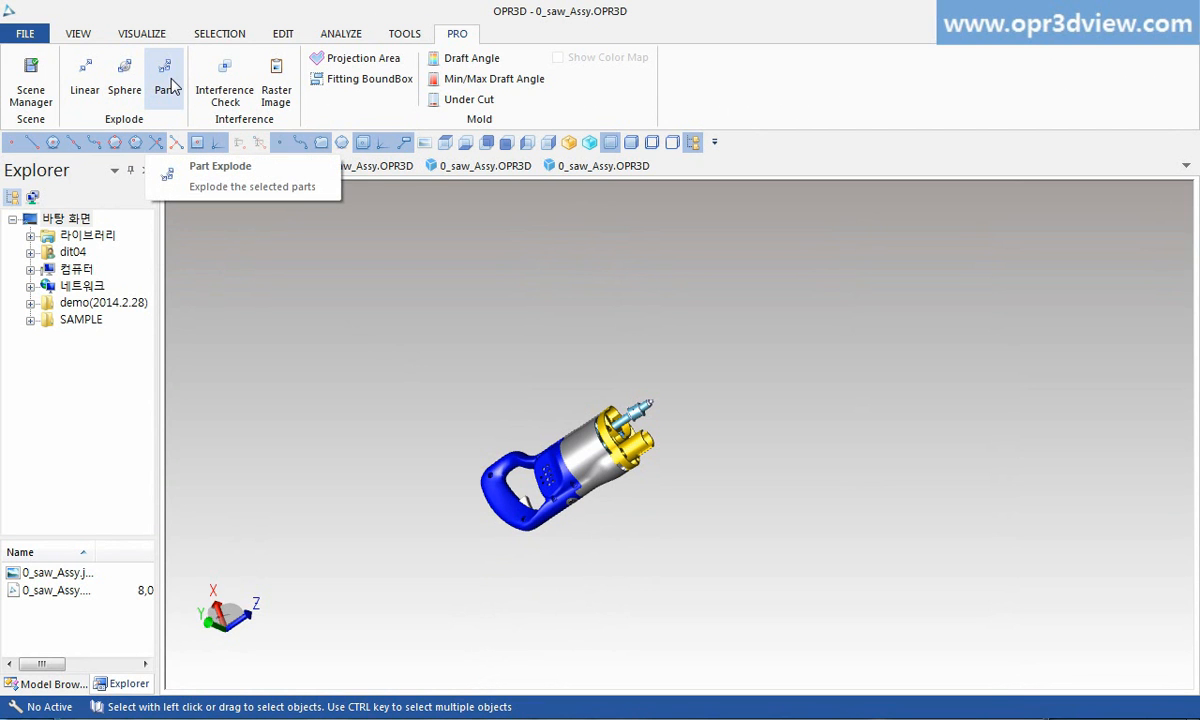
# Linear-explode the whole saw in the first open document along its length, with the direction set to Origin Axis.
pyautogui.click(88, 90)
pyautogui.moveTo(425, 348); pyautogui.dragTo(707, 562)
pyautogui.moveTo(641, 421); pyautogui.dragTo(785, 373)
pyautogui.click(826, 446)
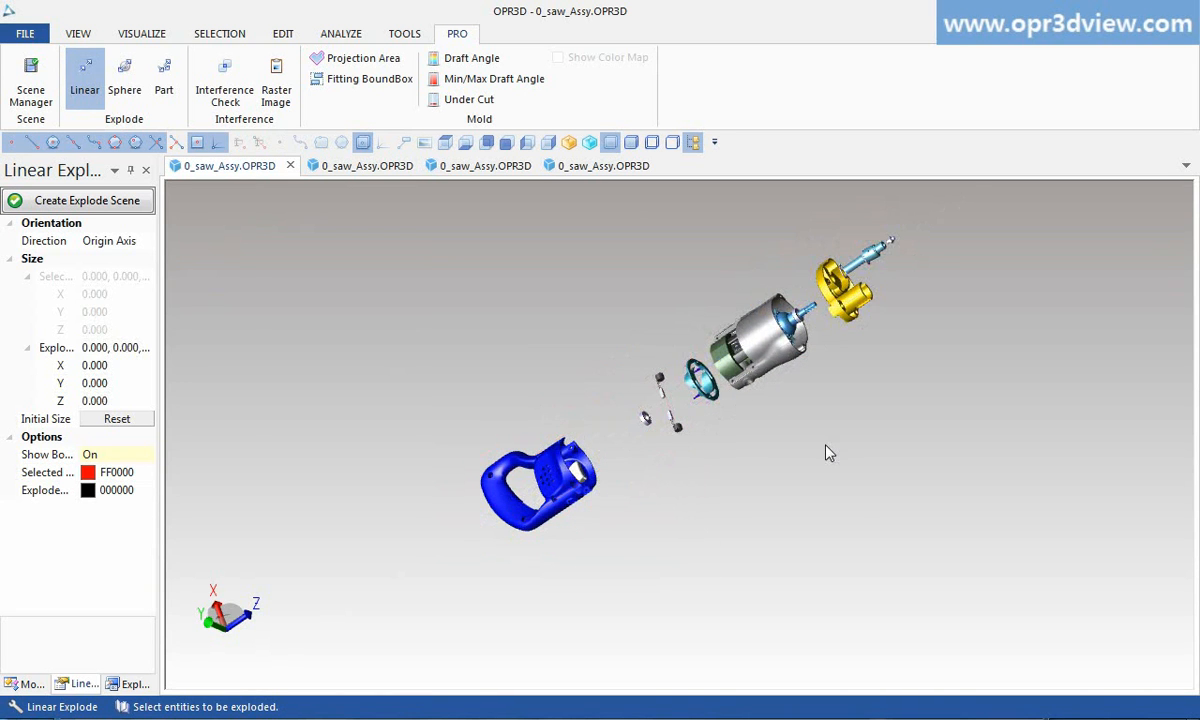
# In the second open document, linear-explode the whole saw with the direction set to Axis, using the origin 1 coordinate axis.
pyautogui.click(328, 167)
pyautogui.click(84, 85)
pyautogui.click(147, 242)
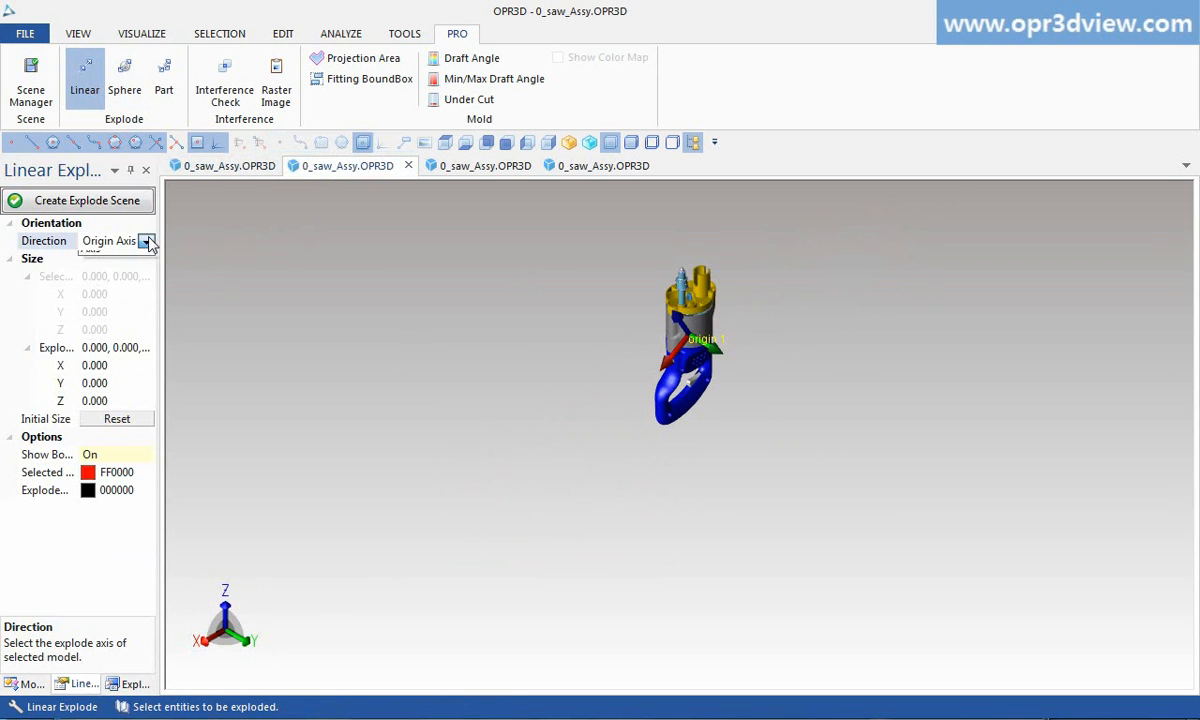
pyautogui.click(148, 268)
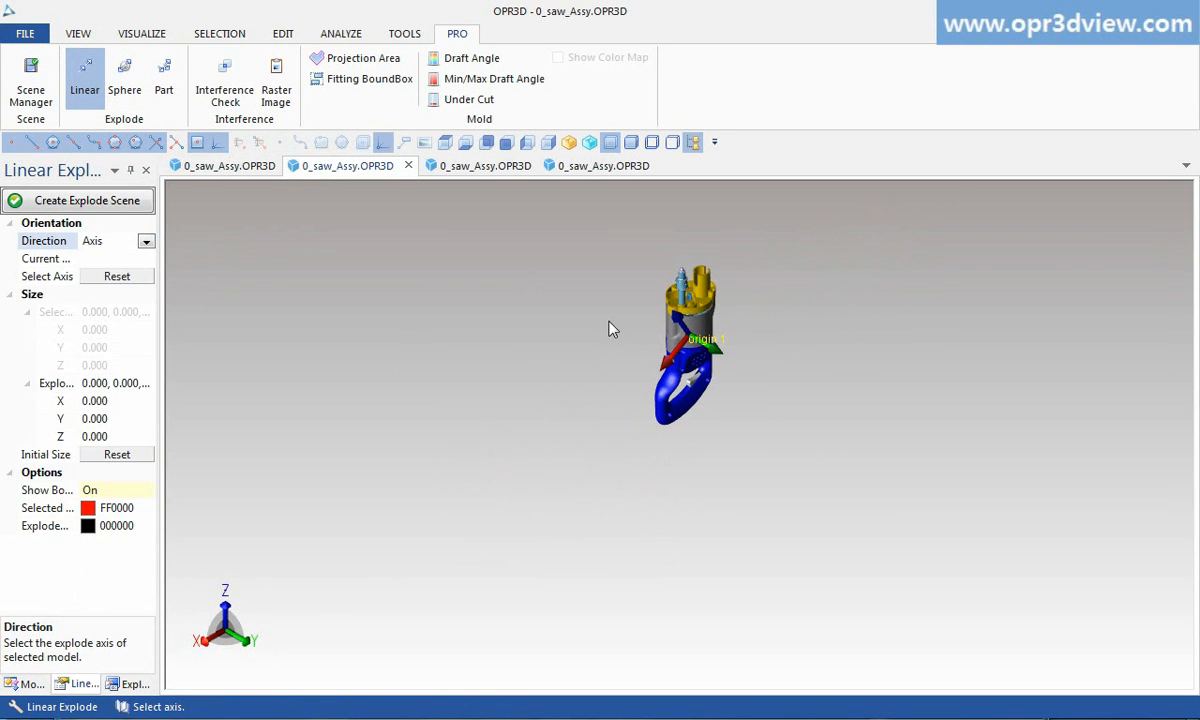
pyautogui.click(690, 345)
pyautogui.moveTo(557, 226); pyautogui.dragTo(800, 491)
pyautogui.moveTo(669, 392); pyautogui.dragTo(713, 520)
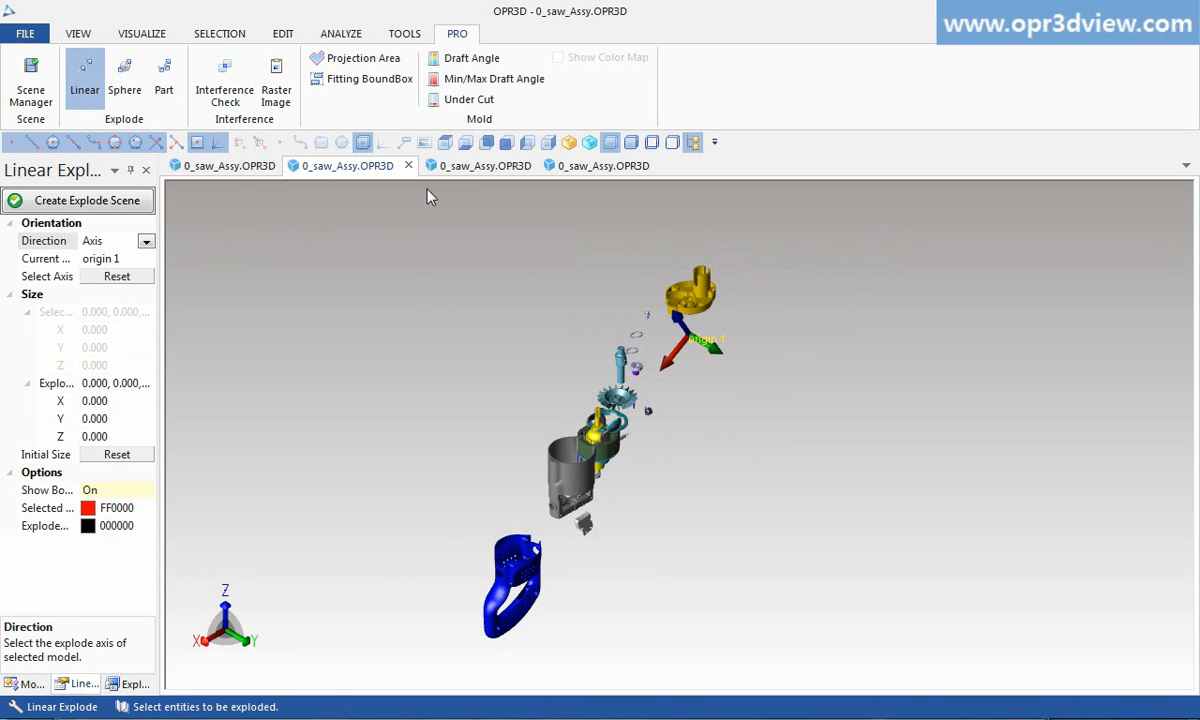
# In the third open document, sphere-explode the whole saw assembly outward from its center.
pyautogui.click(462, 166)
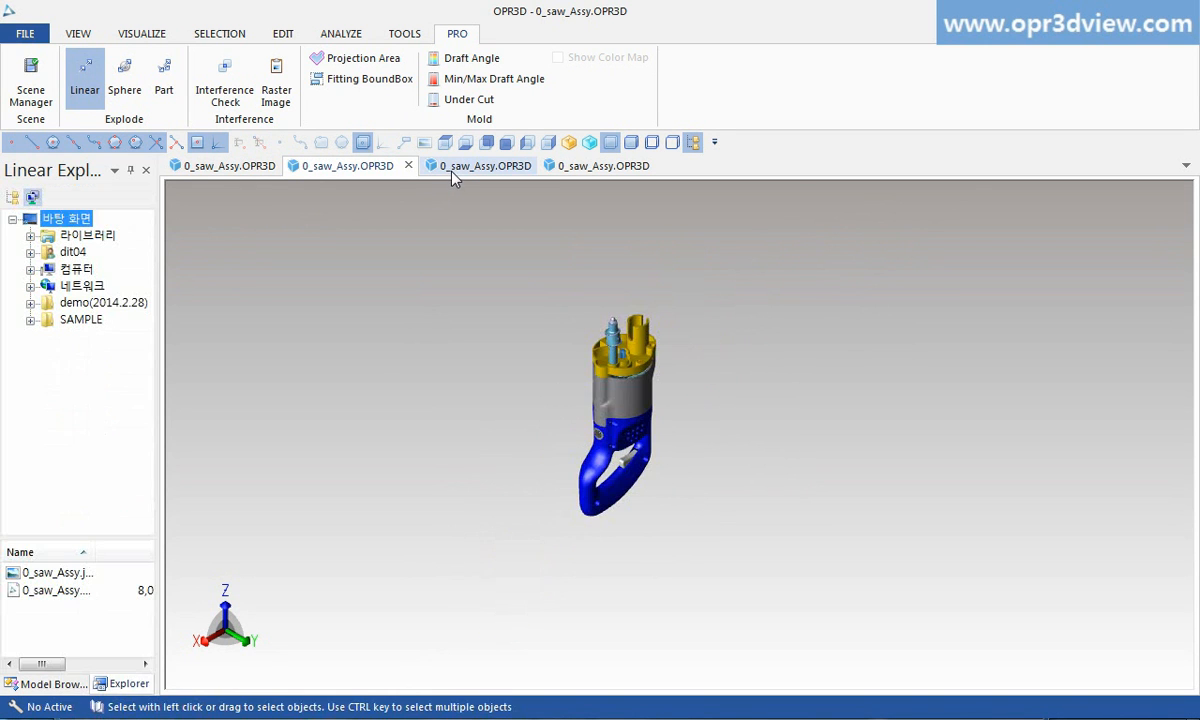
pyautogui.click(124, 80)
pyautogui.moveTo(497, 279); pyautogui.dragTo(748, 563)
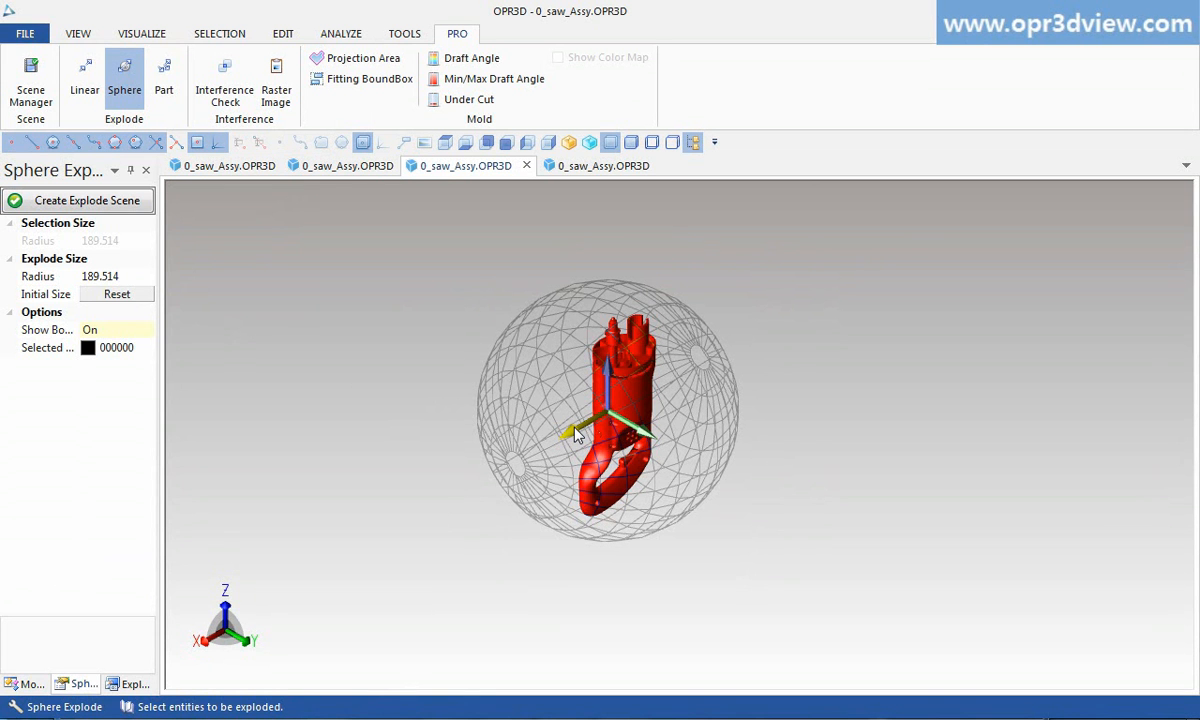
pyautogui.moveTo(575, 435); pyautogui.dragTo(445, 505)
pyautogui.click(445, 505)
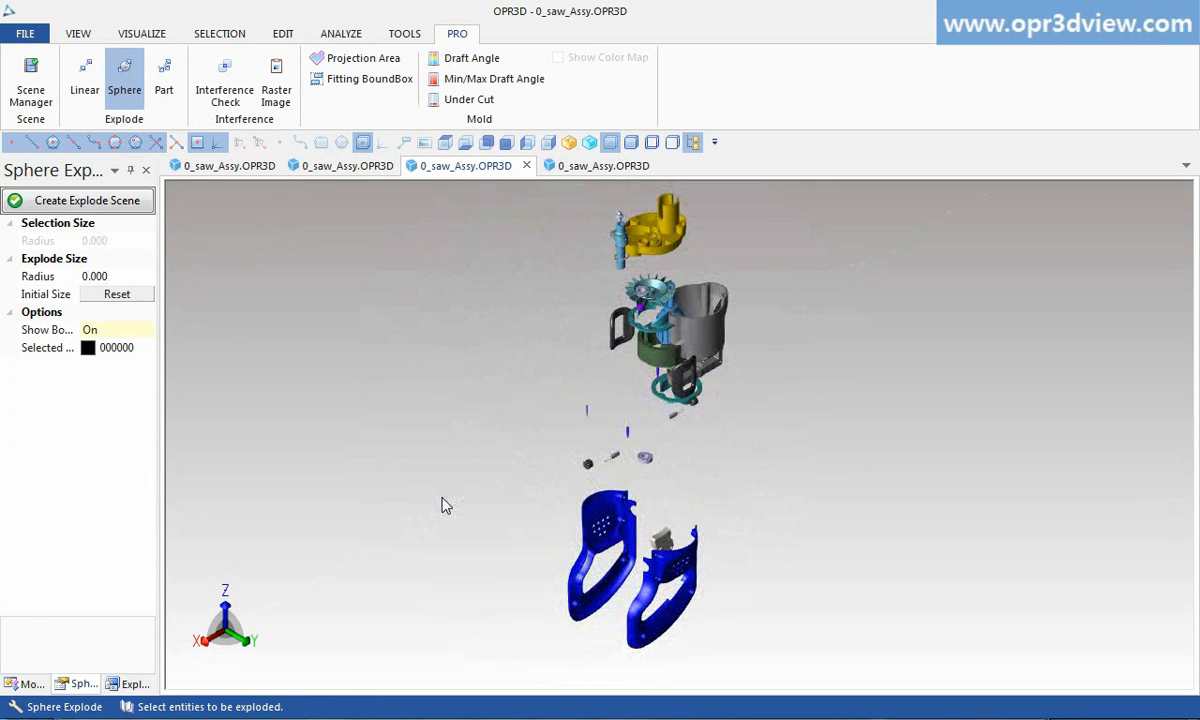
# In the fourth open document, part-explode the yellow cover and grey housing upward and pull the front blue handle half outward.
pyautogui.click(556, 168)
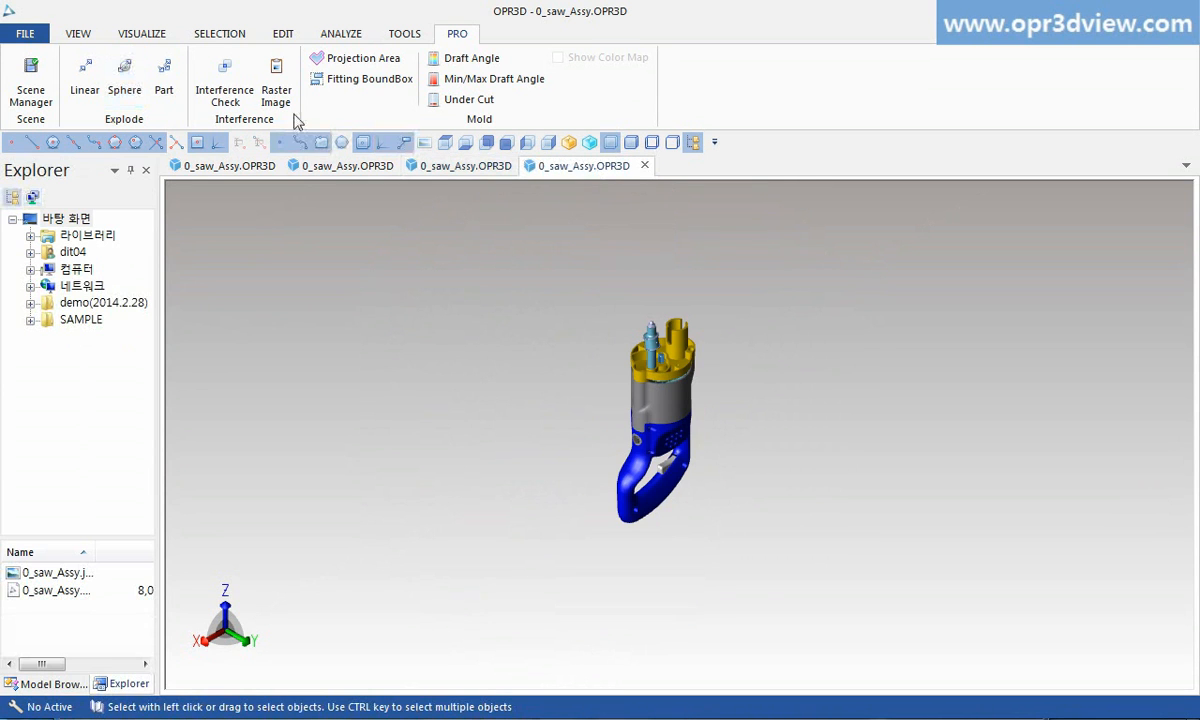
pyautogui.click(166, 90)
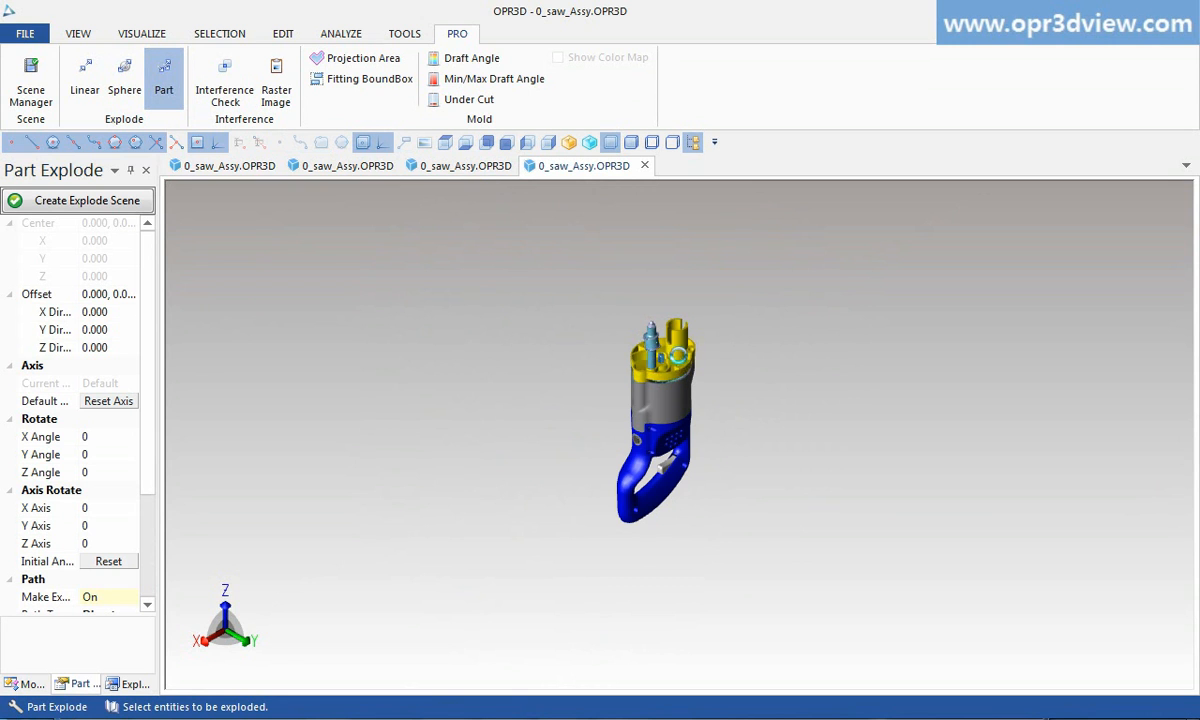
pyautogui.click(680, 365)
pyautogui.moveTo(658, 305); pyautogui.dragTo(658, 212)
pyautogui.click(678, 408)
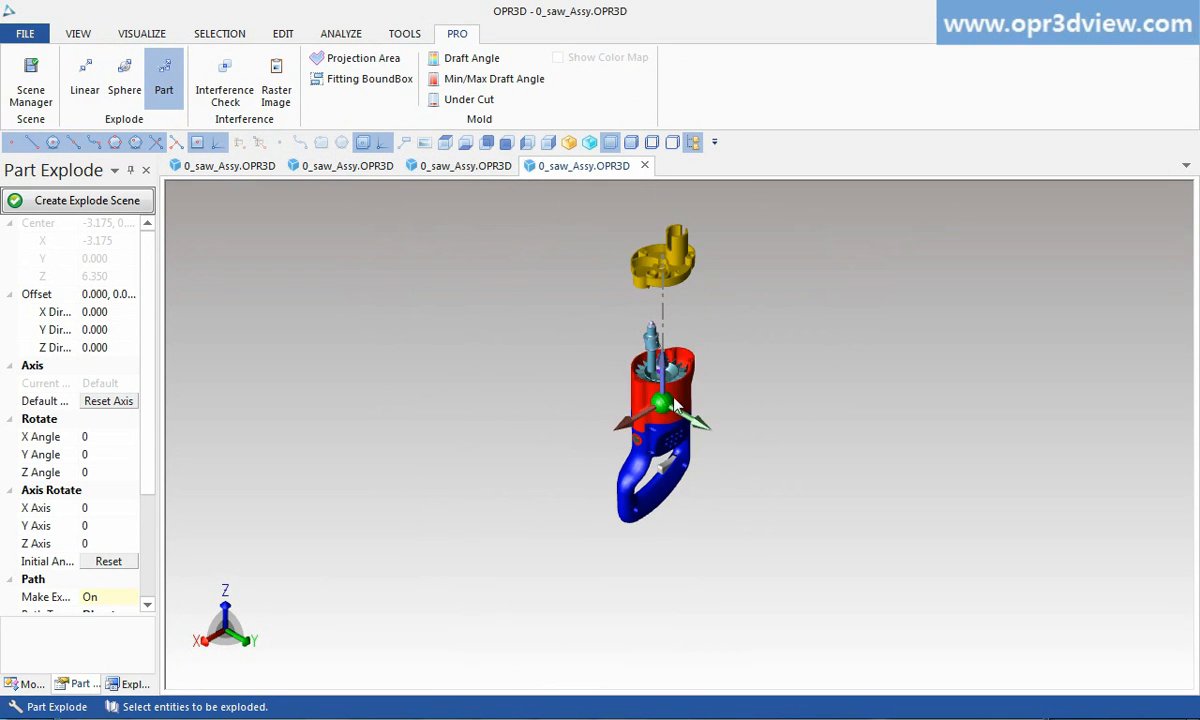
pyautogui.moveTo(675, 361); pyautogui.dragTo(681, 318)
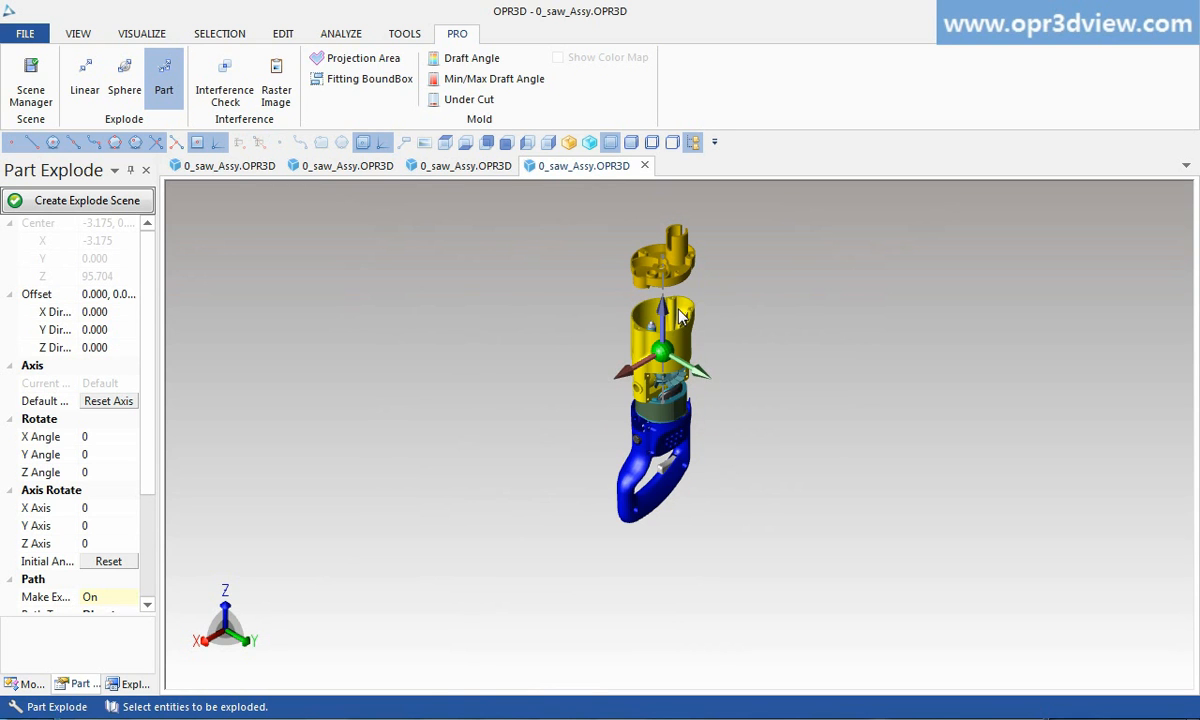
pyautogui.click(683, 447)
pyautogui.moveTo(703, 488); pyautogui.dragTo(770, 535)
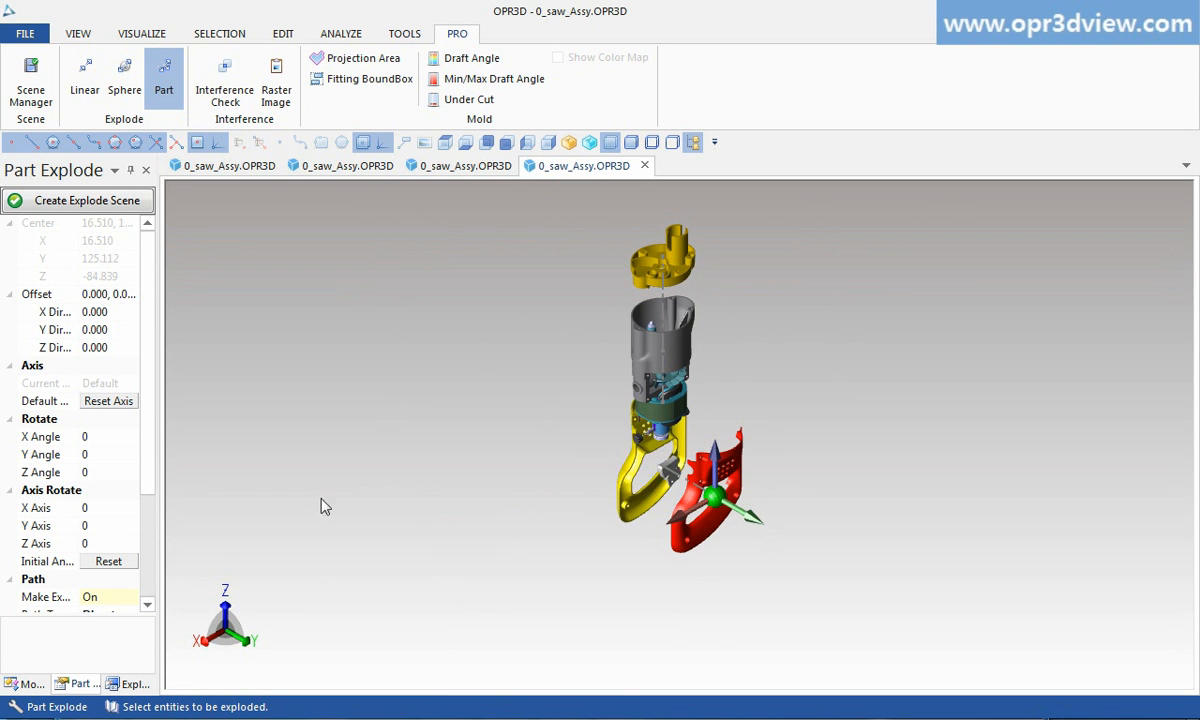
# Rotate the front handle half's explode axis 130 degrees about Y and move the part farther along the rotated axis.
pyautogui.click(95, 440)
pyautogui.moveTo(102, 437)
pyautogui.mouseDown()
pyautogui.moveTo(120, 442)
pyautogui.moveTo(97, 447)
pyautogui.mouseUp()
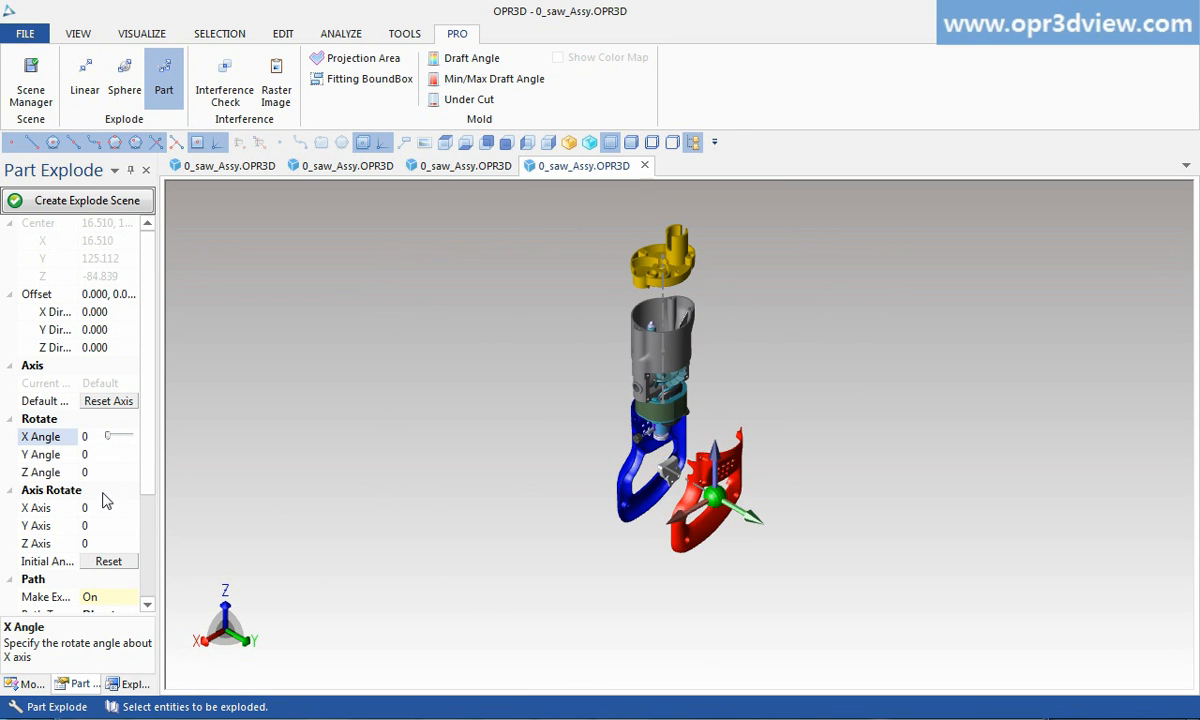
pyautogui.click(89, 530)
pyautogui.moveTo(108, 530); pyautogui.dragTo(115, 530)
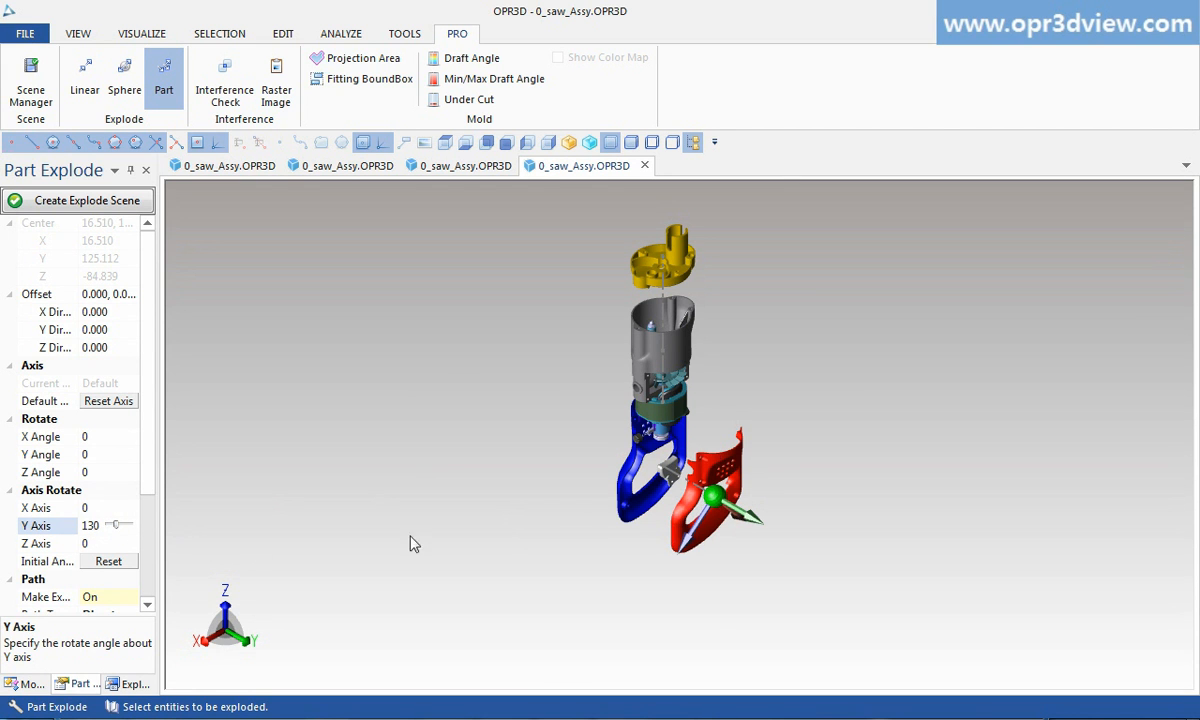
pyautogui.moveTo(737, 517); pyautogui.dragTo(905, 670)
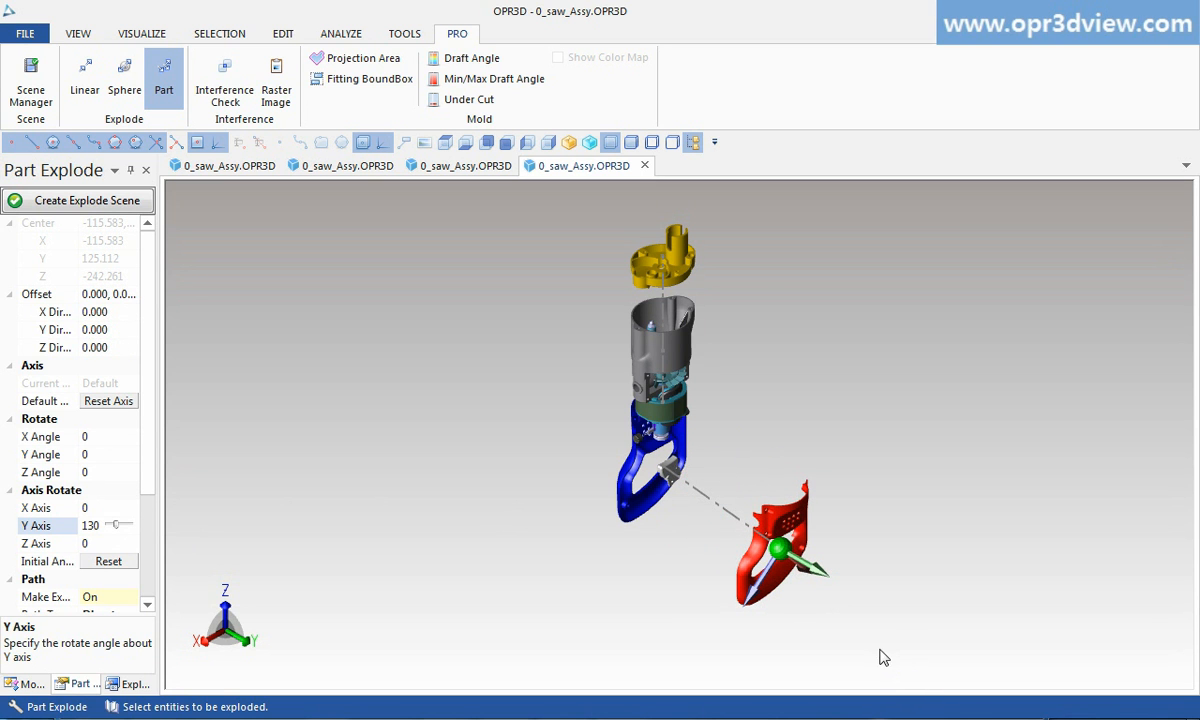
# Create an explode scene from the part-exploded saw and display it in the Scene Manager.
pyautogui.click(108, 201)
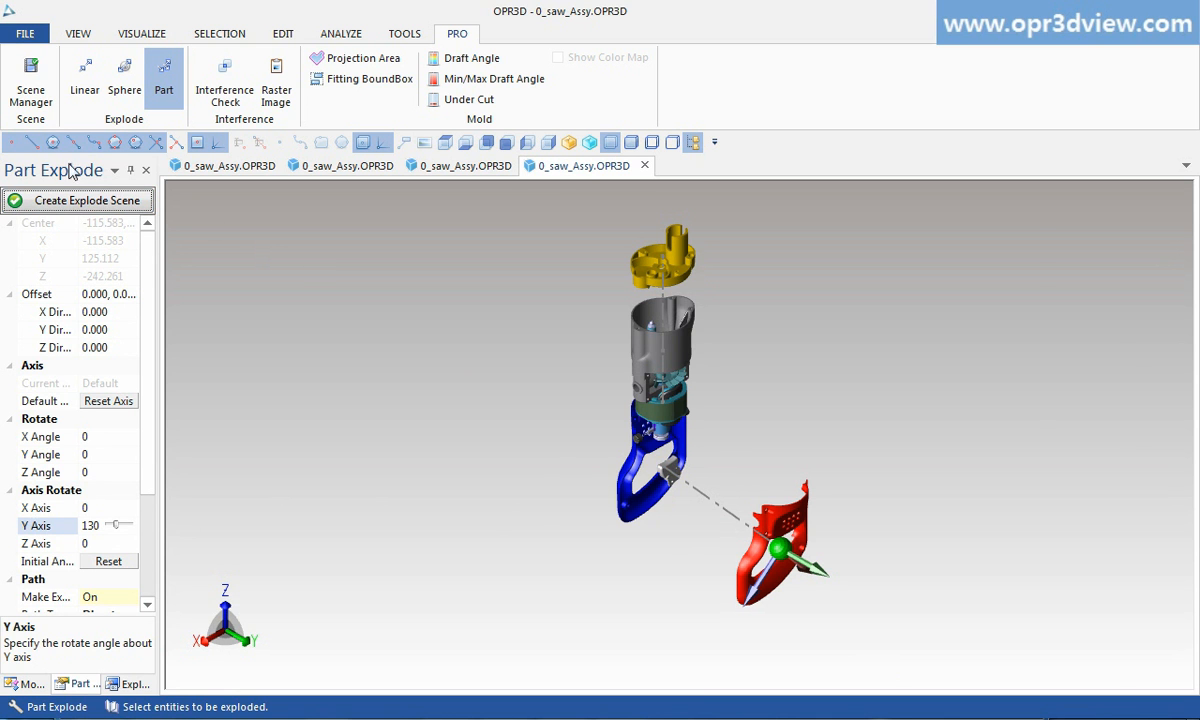
pyautogui.click(31, 85)
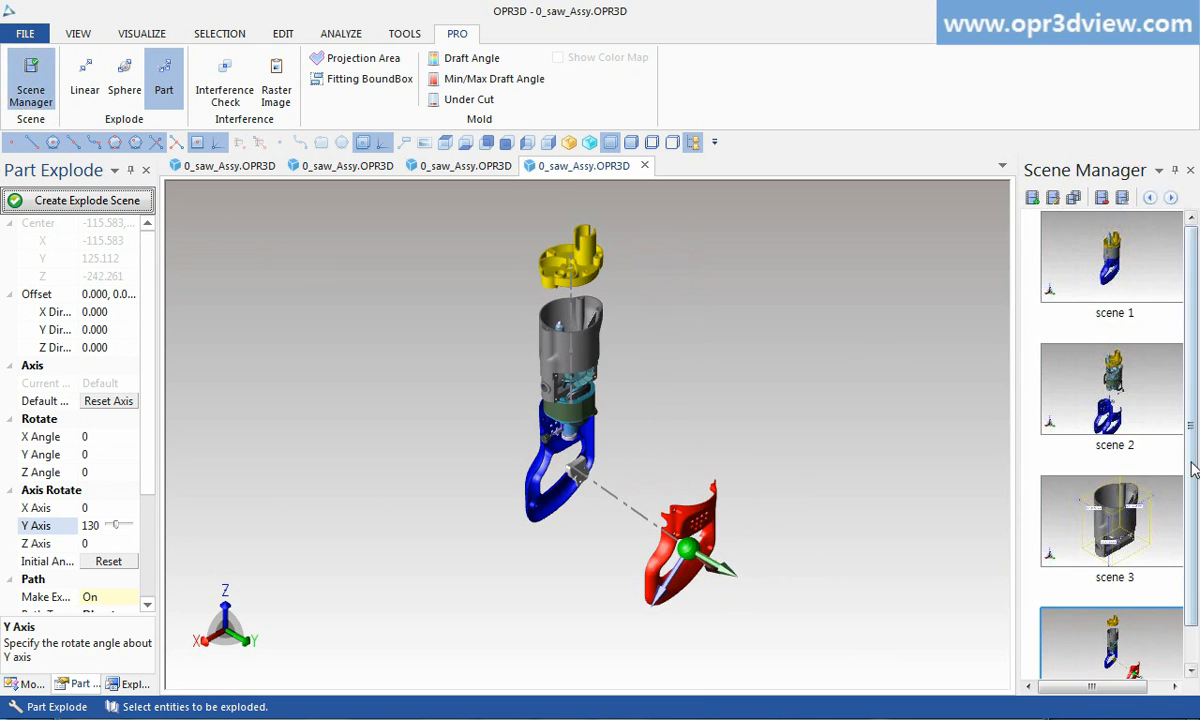
pyautogui.scroll(-1, 1150, 470)
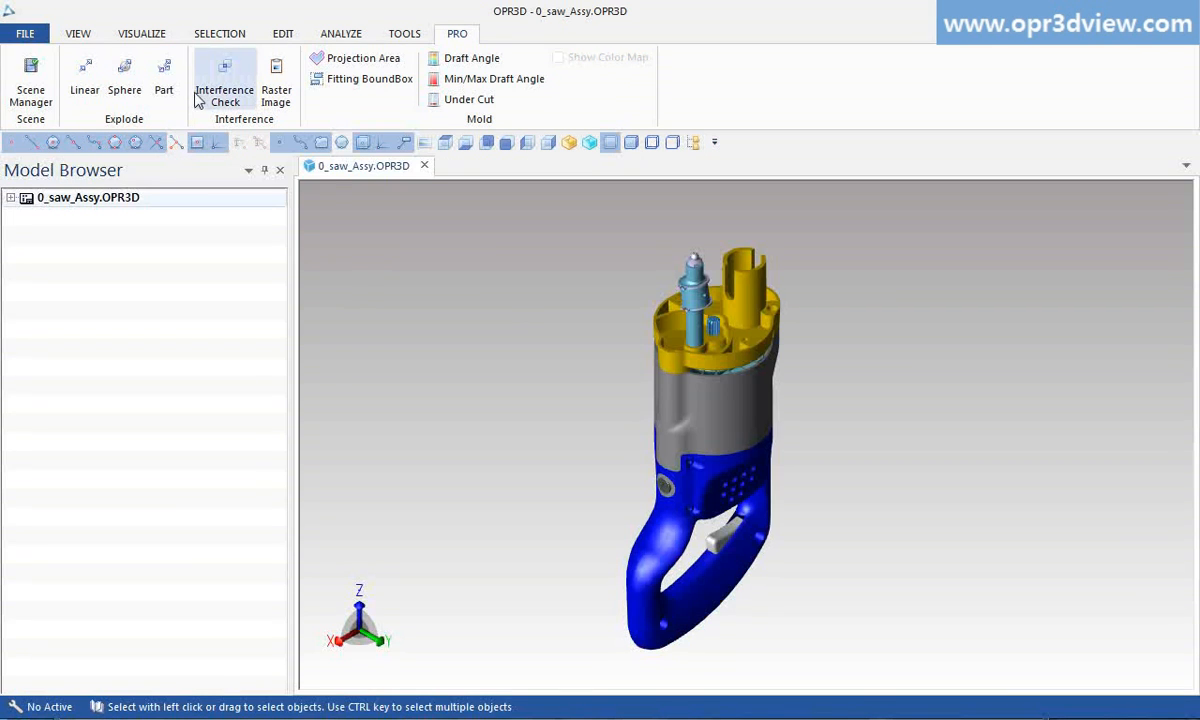
# Run an Interference + Touch check on all parts and inspect the ROTOR and MOTOR_HOUSING interference pairs in the model.
pyautogui.click(223, 97)
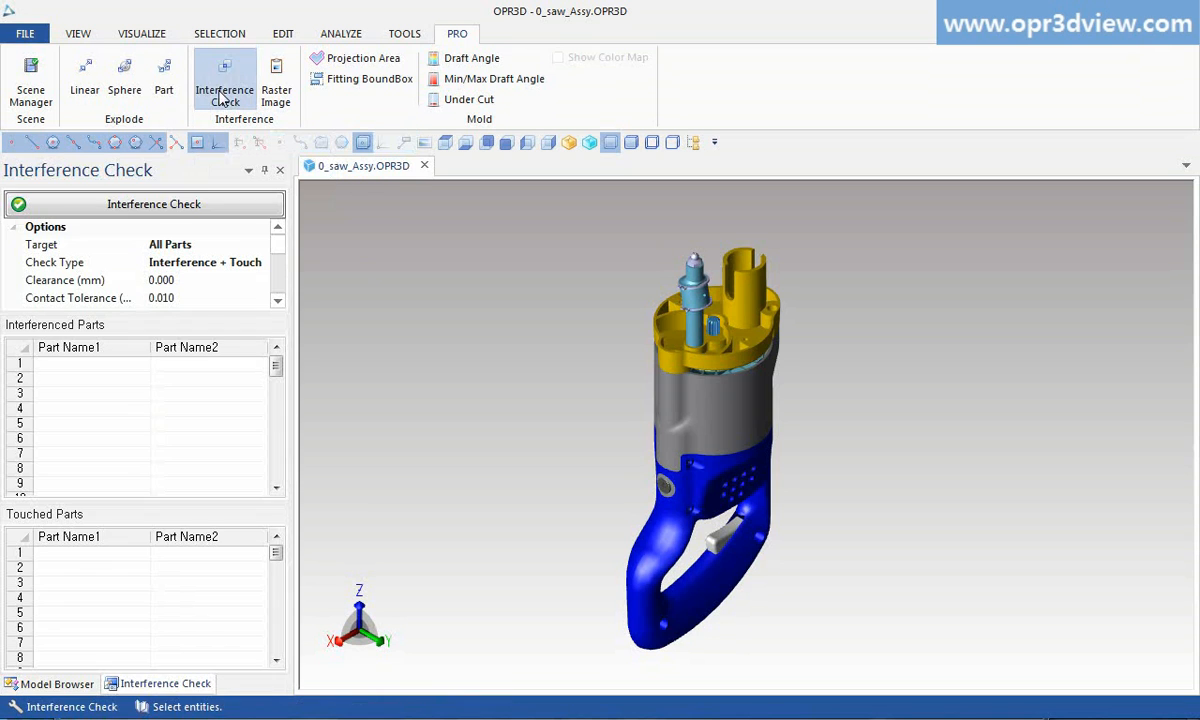
pyautogui.click(160, 206)
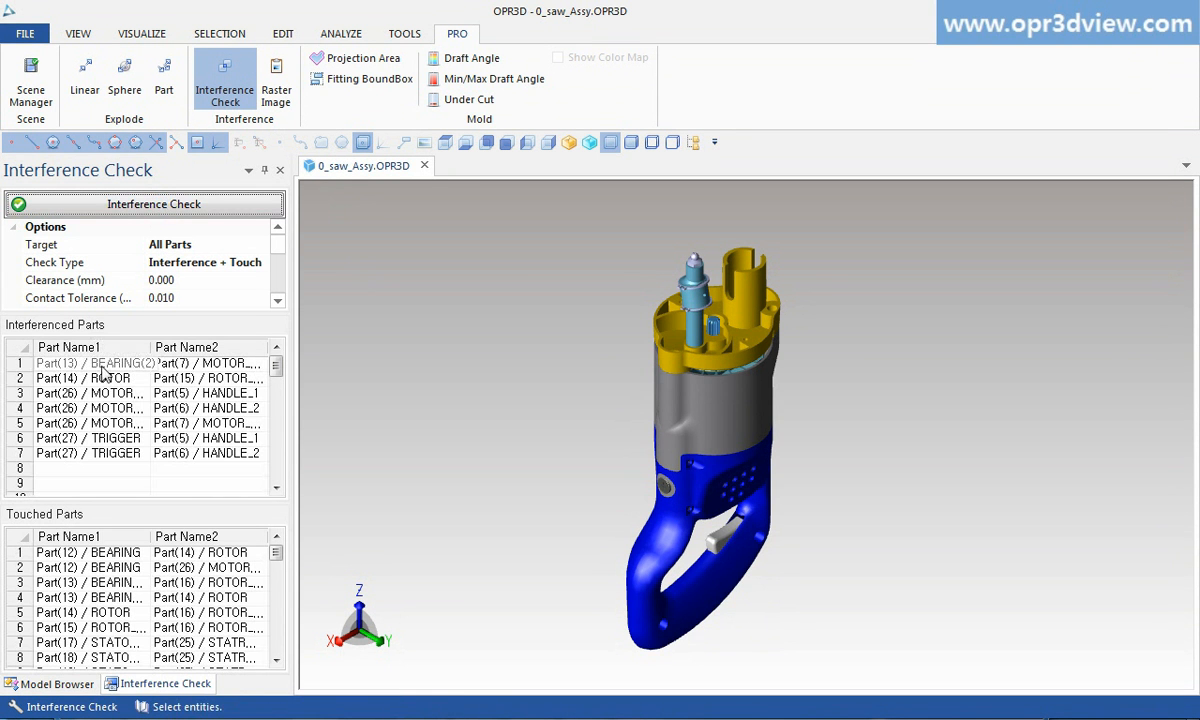
pyautogui.click(100, 364)
pyautogui.click(100, 377)
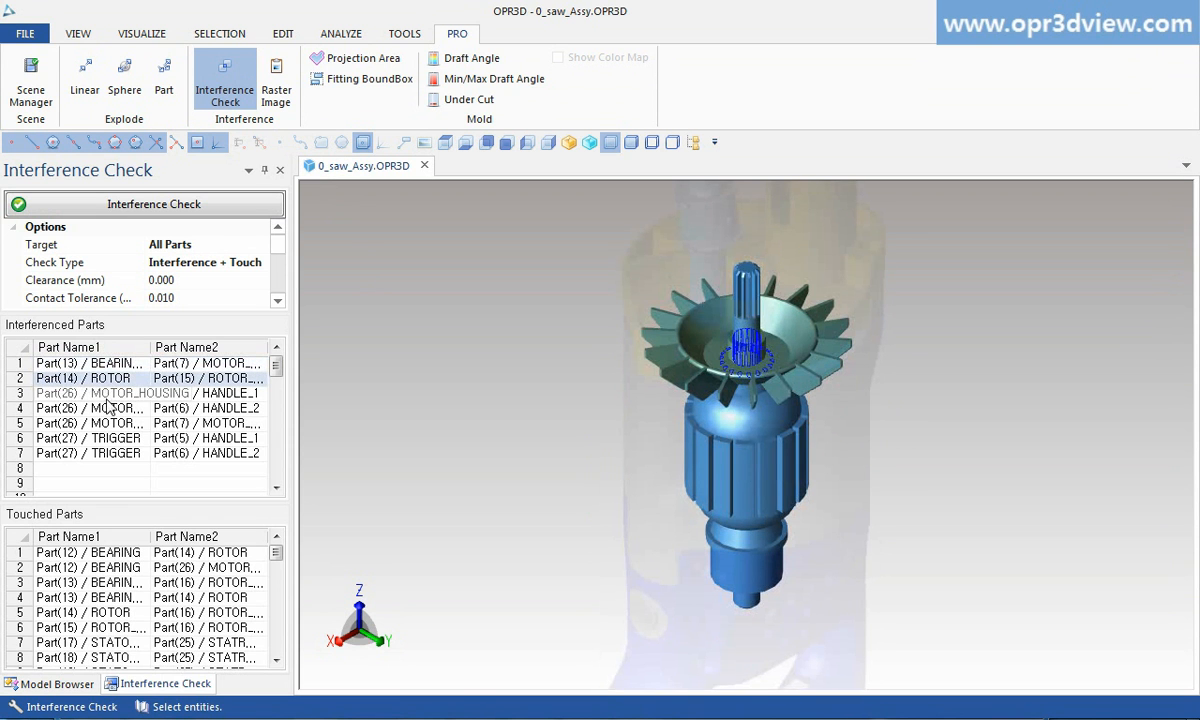
pyautogui.click(111, 424)
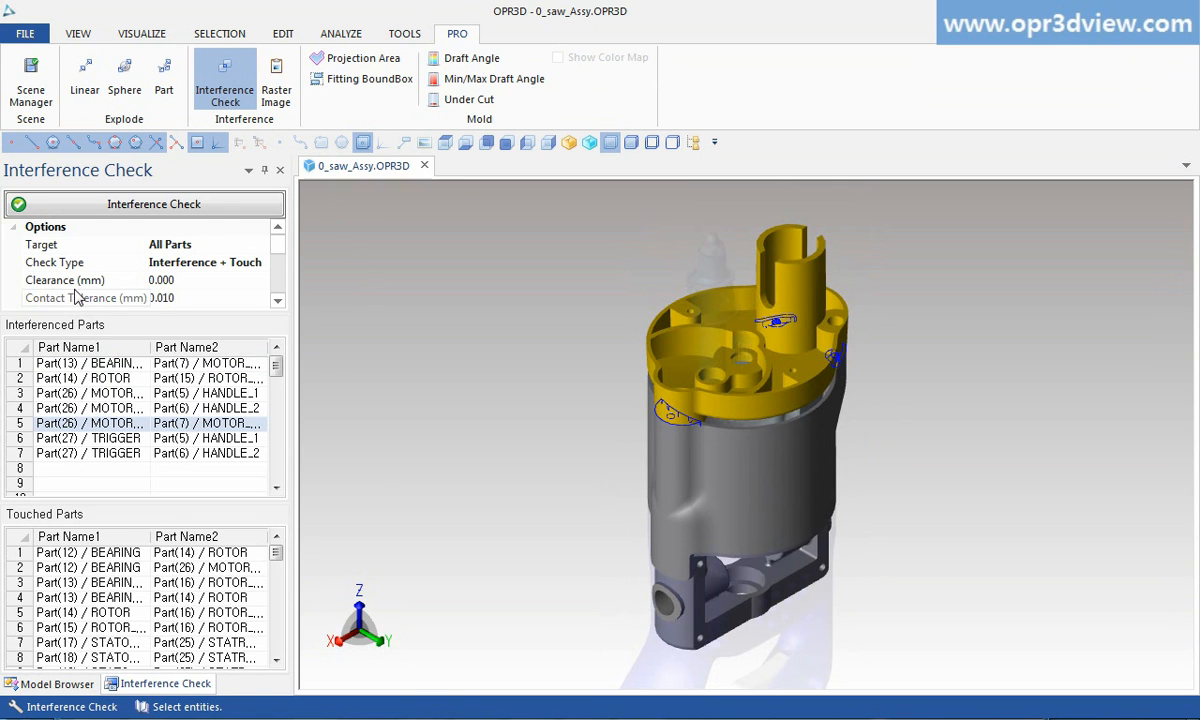
# Capture the interfering yellow cover and grey housing as a raster image and paste it into the Excel sheet at cell F6.
pyautogui.click(277, 96)
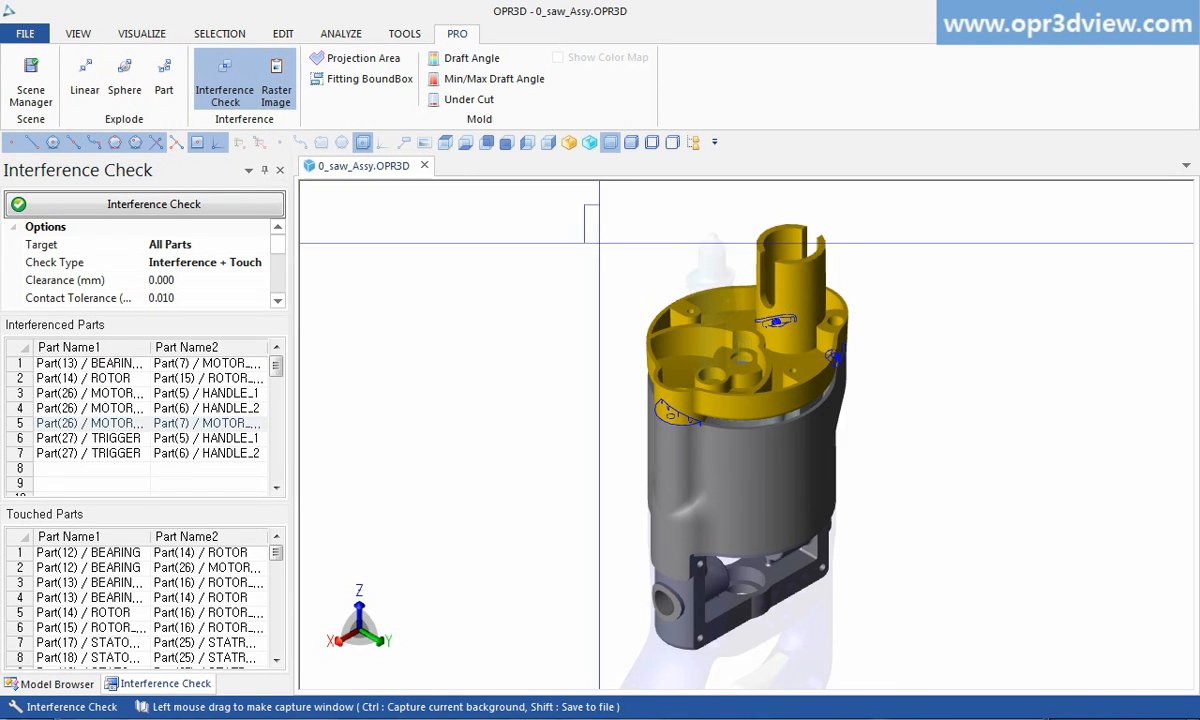
pyautogui.moveTo(585, 205); pyautogui.dragTo(836, 567)
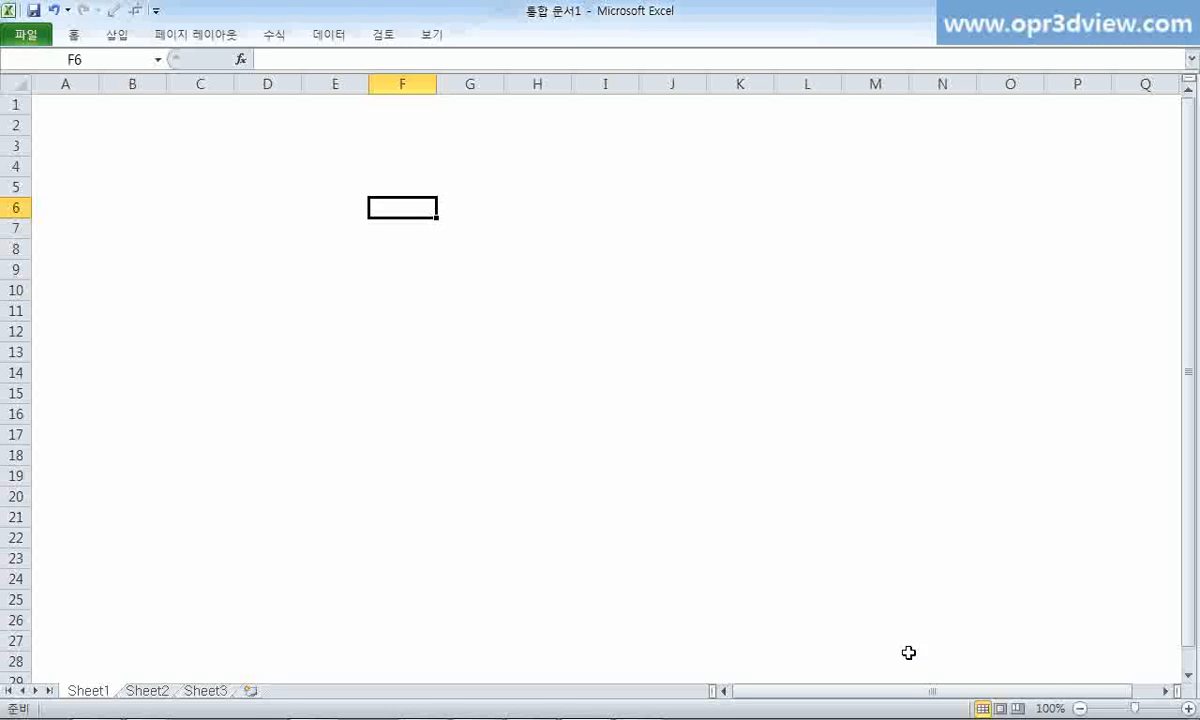
pyautogui.hotkey('ctrl', 'v')
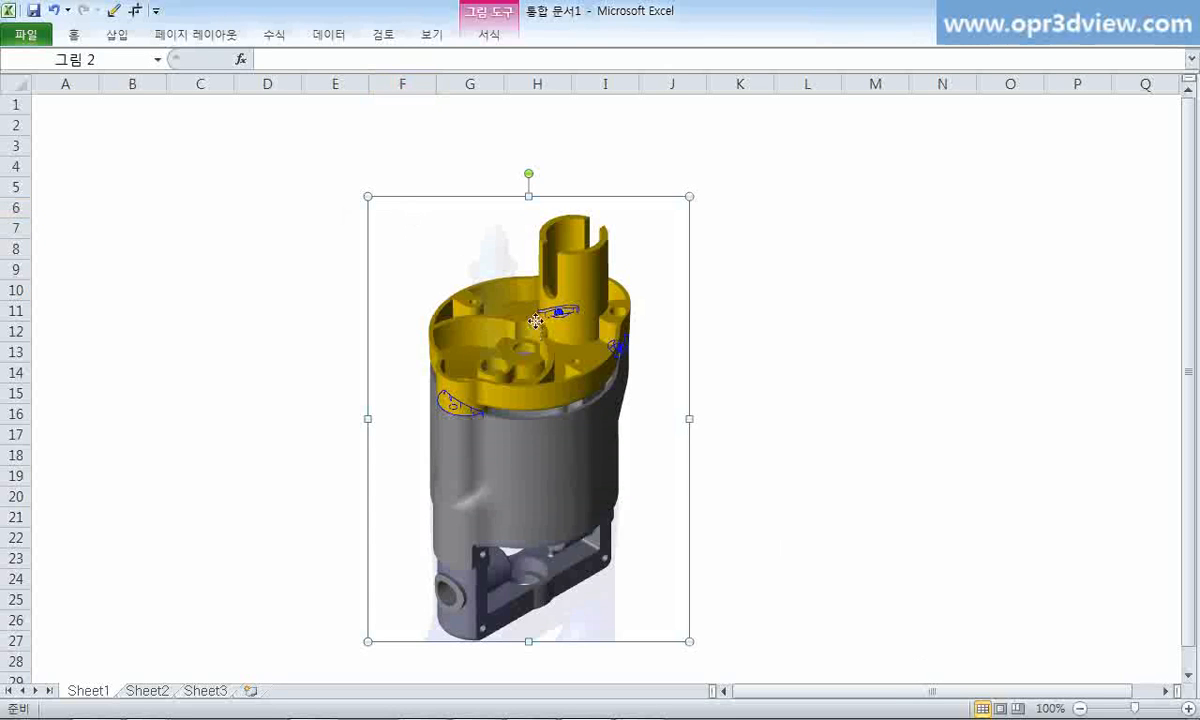
pyautogui.moveTo(537, 322); pyautogui.dragTo(547, 301)
pyautogui.click(803, 298)
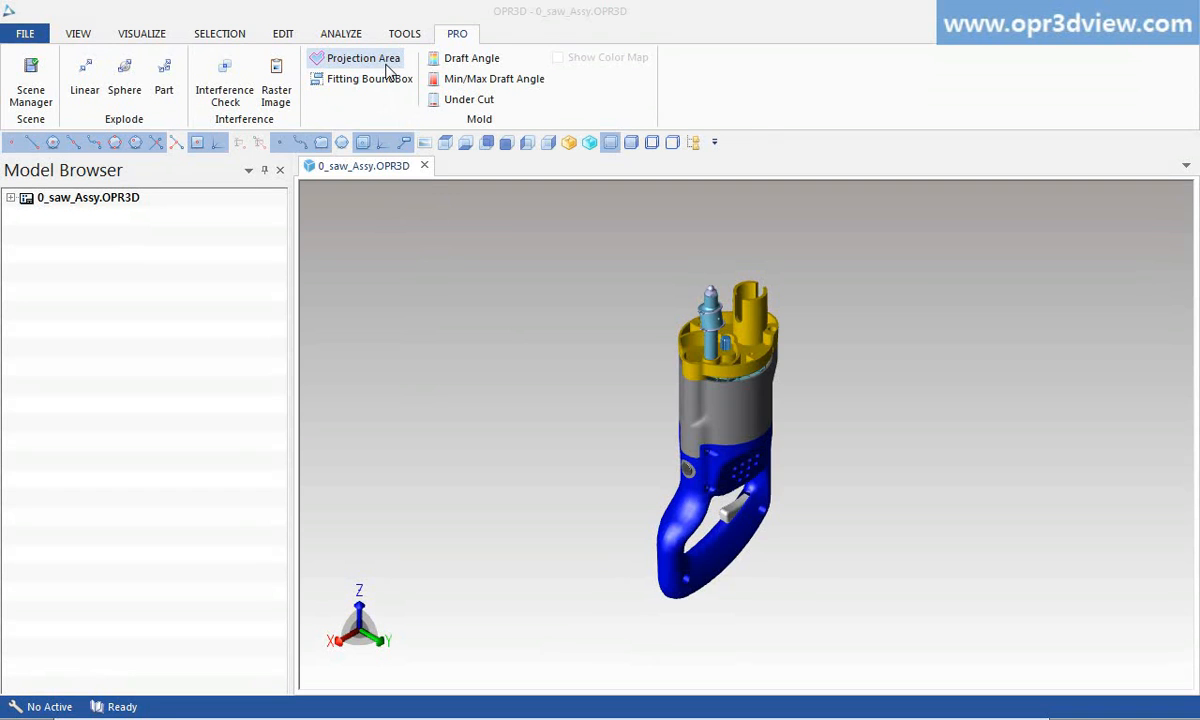
# Compute the projection area of the front blue handle half on the ZX plane, with the plane moved out in front of the saw.
pyautogui.click(386, 62)
pyautogui.click(714, 470)
pyautogui.rightClick(714, 470)
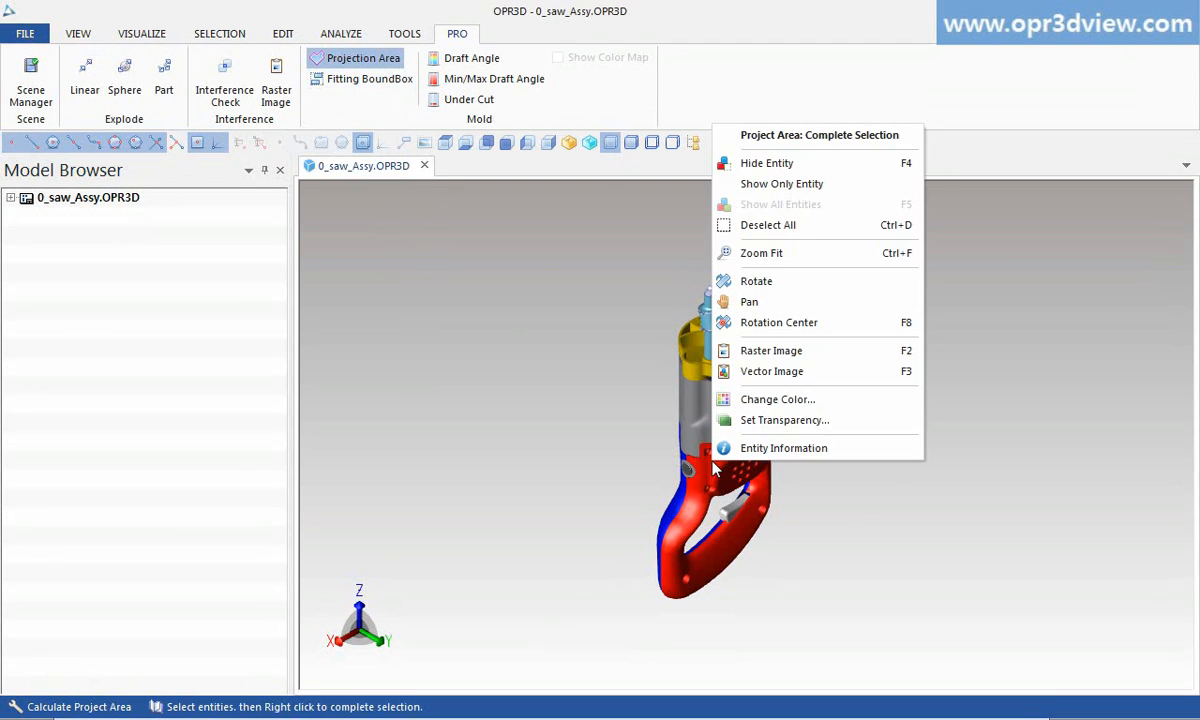
pyautogui.click(770, 140)
pyautogui.moveTo(738, 512); pyautogui.dragTo(806, 573)
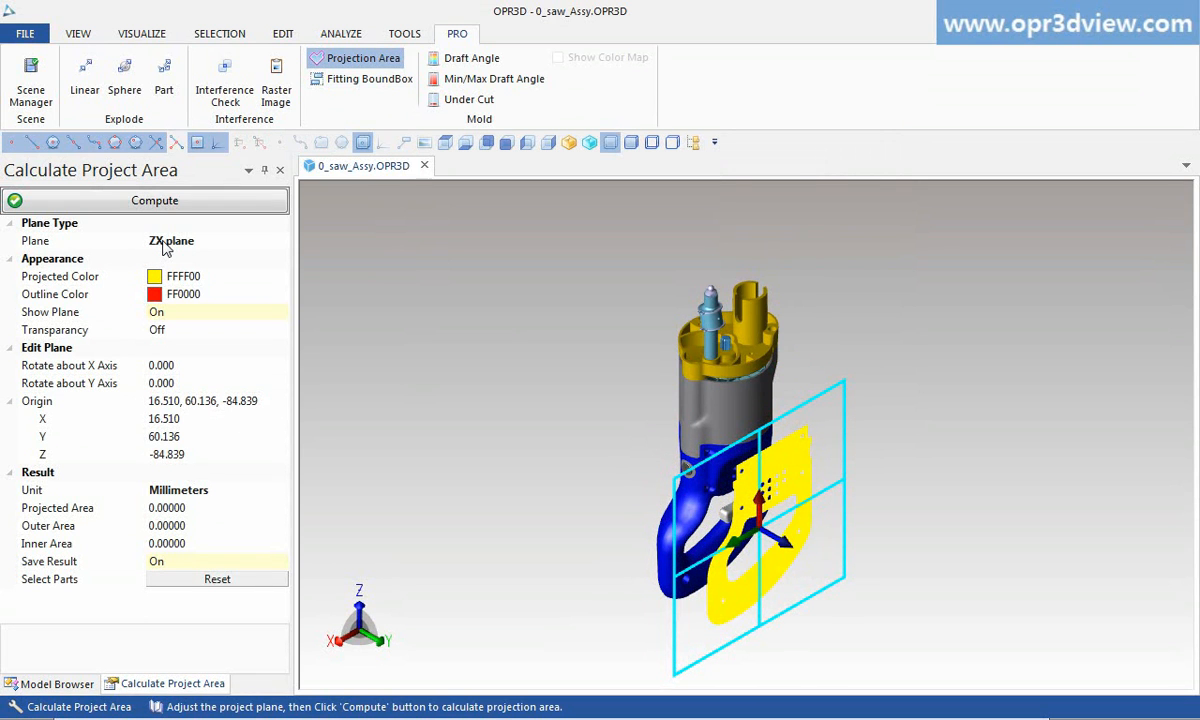
pyautogui.click(178, 203)
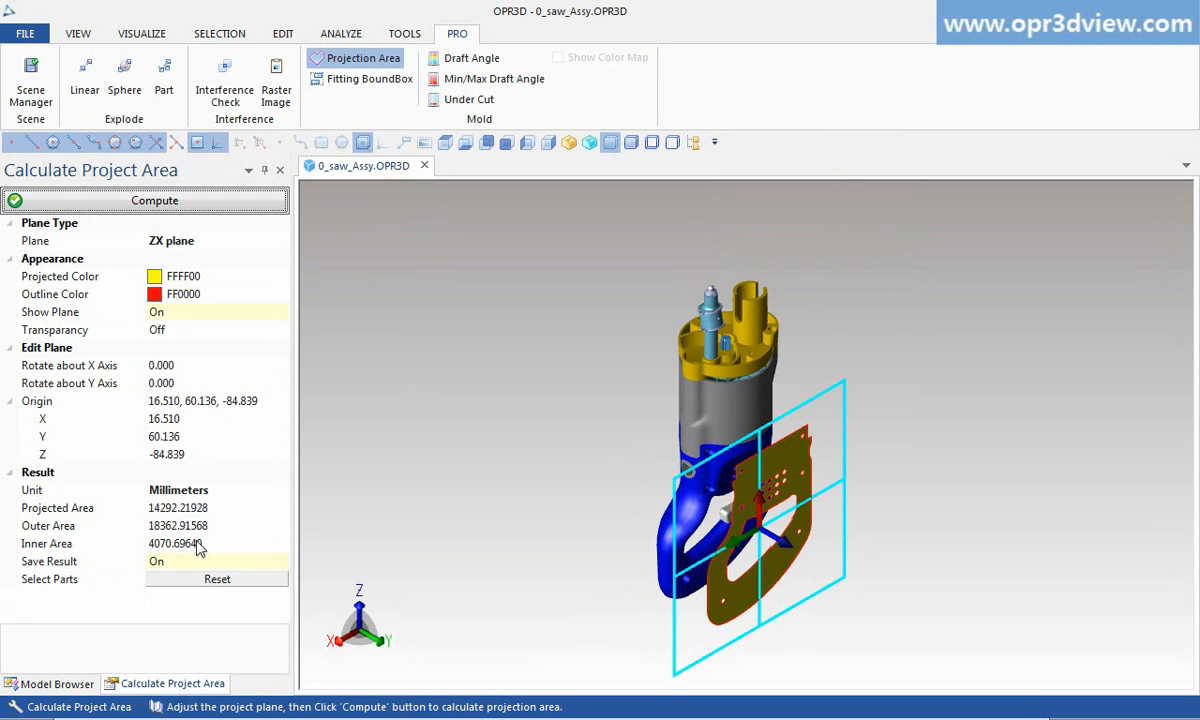
# Show the entity information of ProjectArea 1 from the model tree.
pyautogui.click(57, 684)
pyautogui.click(10, 197)
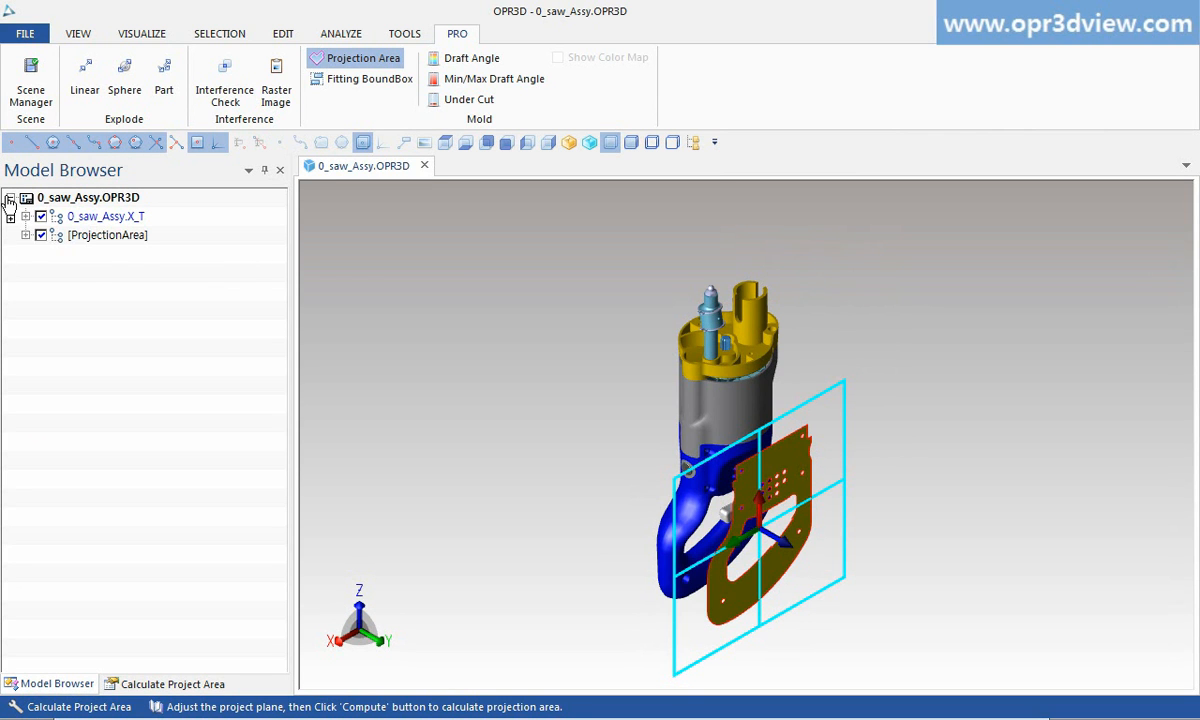
pyautogui.click(25, 234)
pyautogui.rightClick(105, 257)
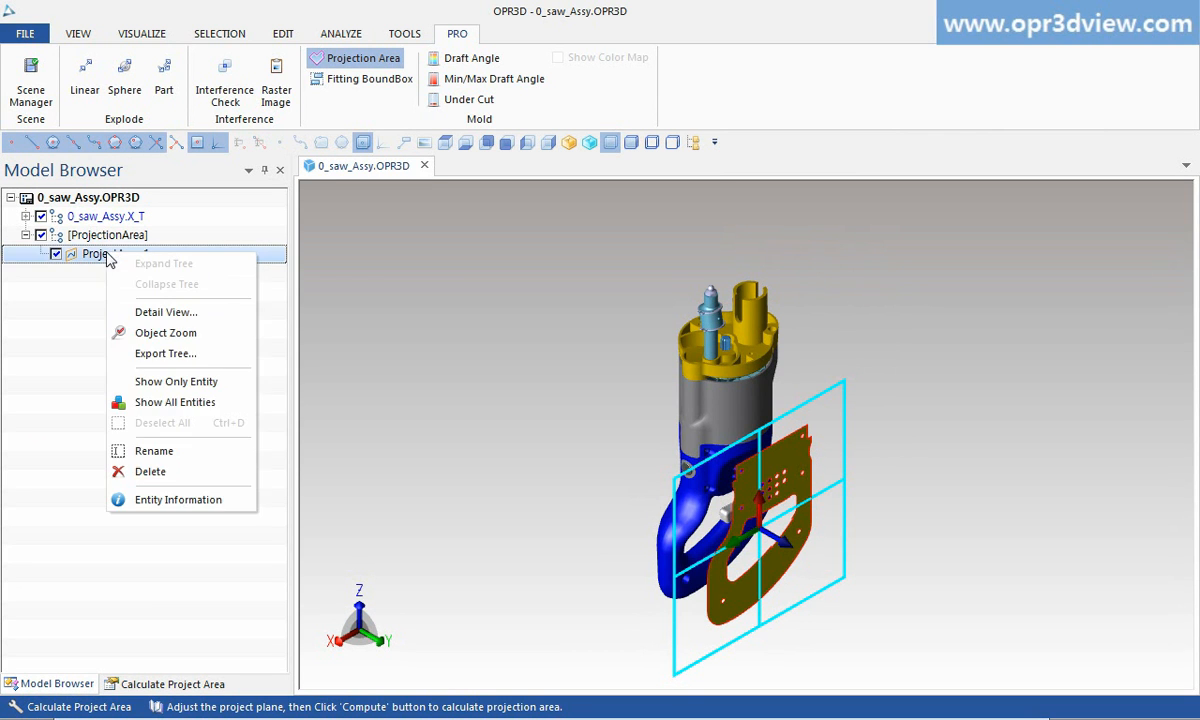
pyautogui.click(163, 500)
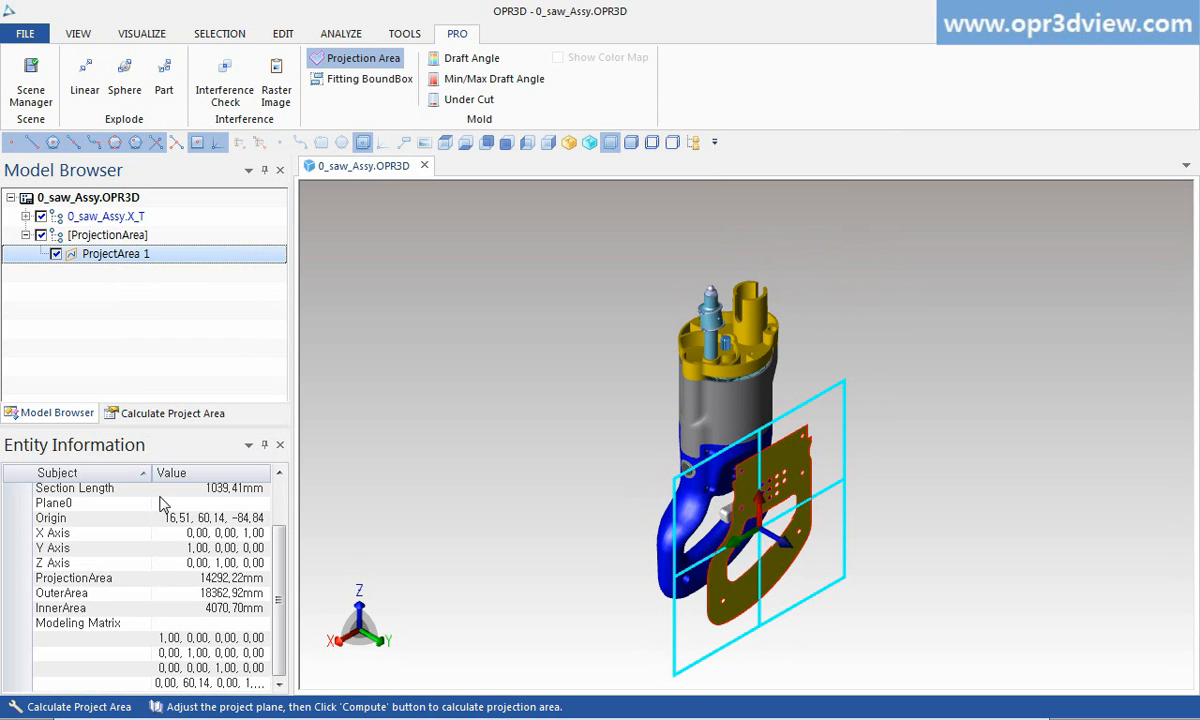
# Copy the ProjectionArea, OuterArea and InnerArea rows into the Excel flow chart at cell BN27 and return to OPR3D.
pyautogui.moveTo(120, 582); pyautogui.dragTo(185, 613)
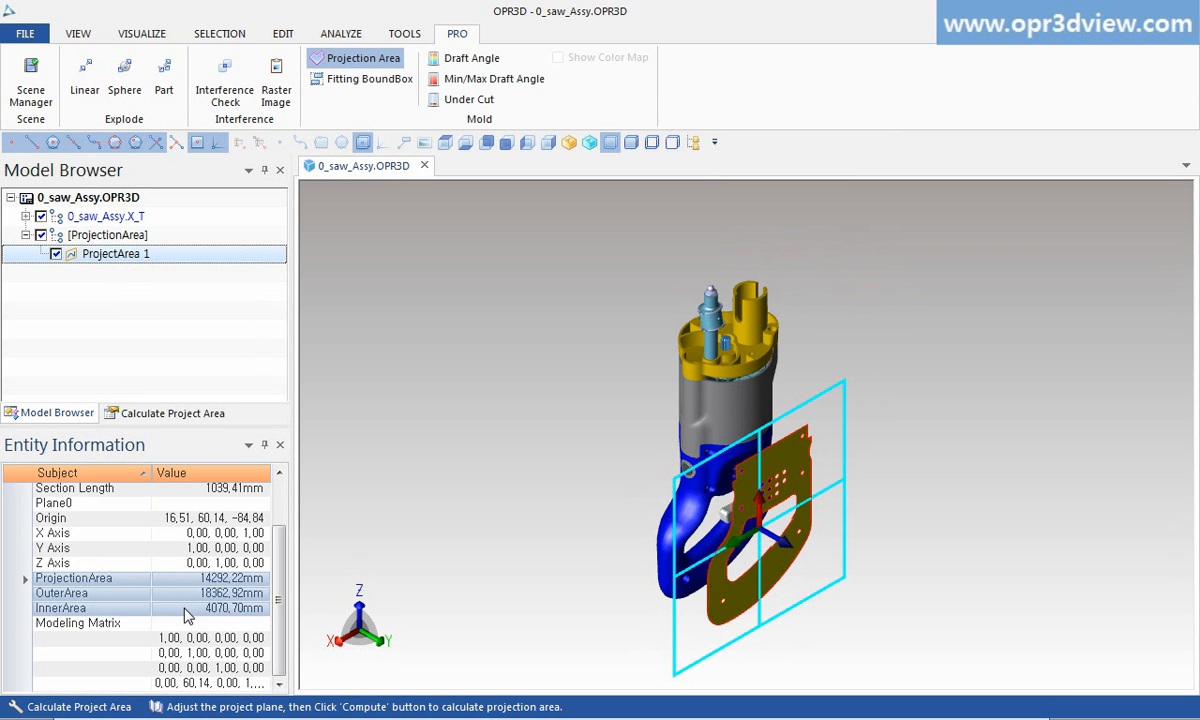
pyautogui.rightClick(196, 606)
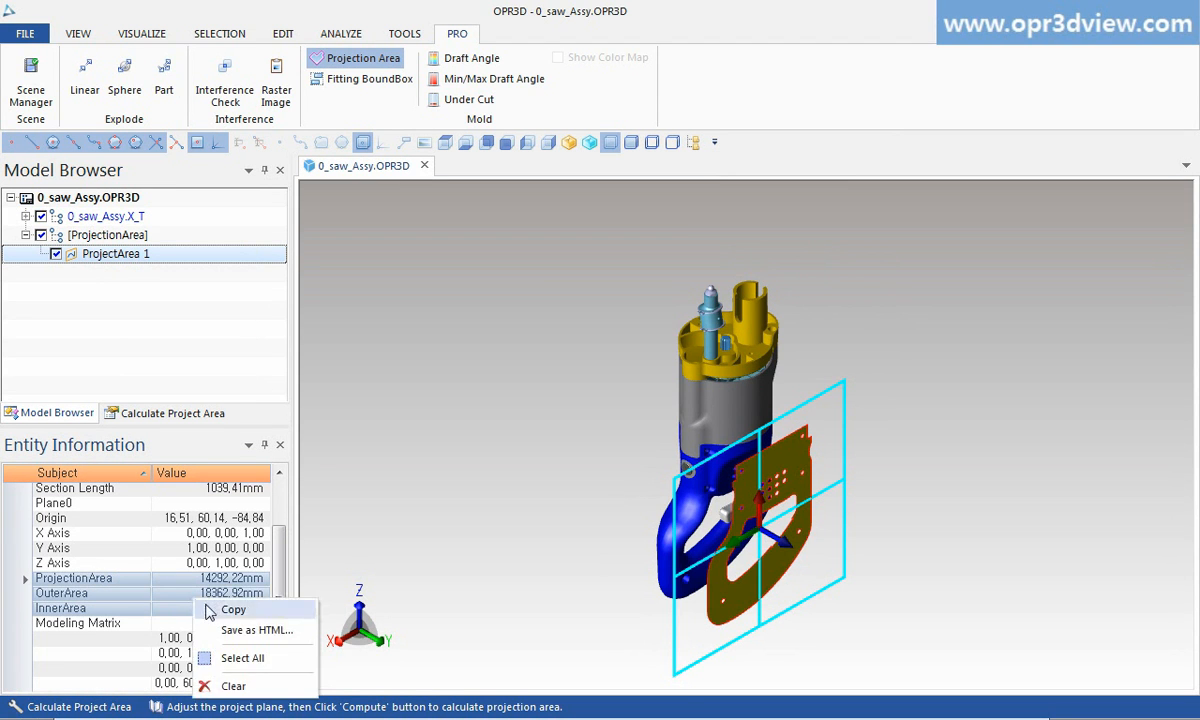
pyautogui.click(214, 610)
pyautogui.hotkey('alt', 'Tab')
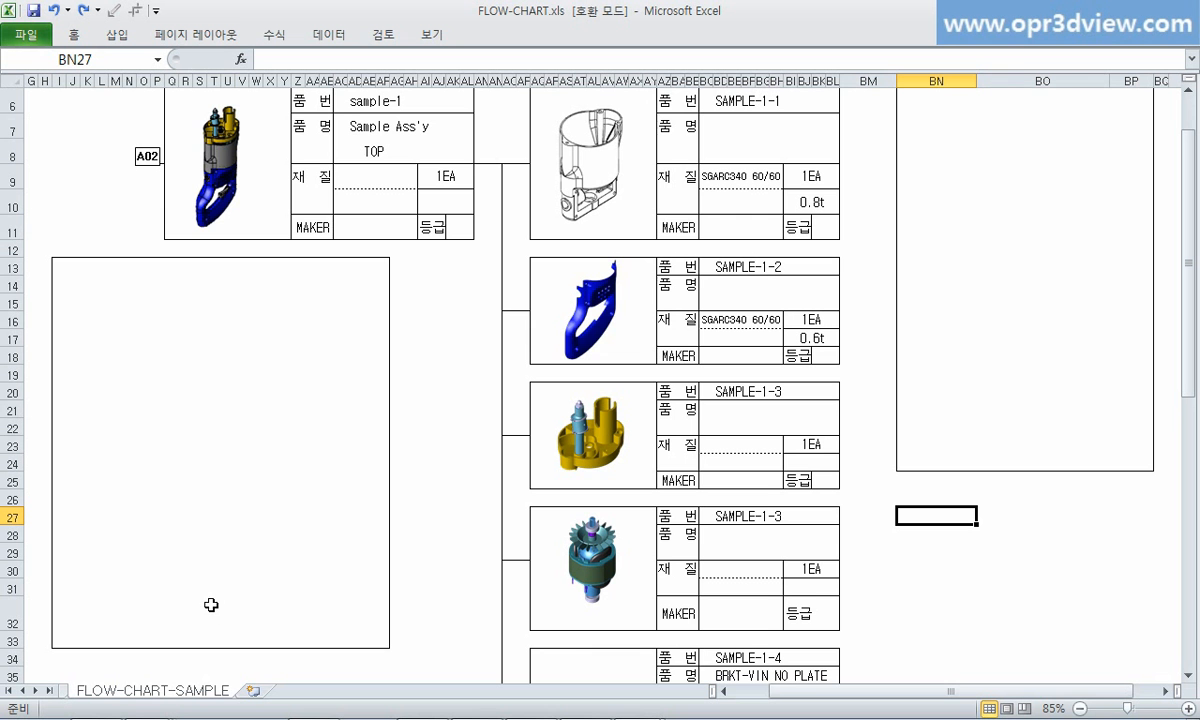
pyautogui.hotkey('ctrl', 'v')
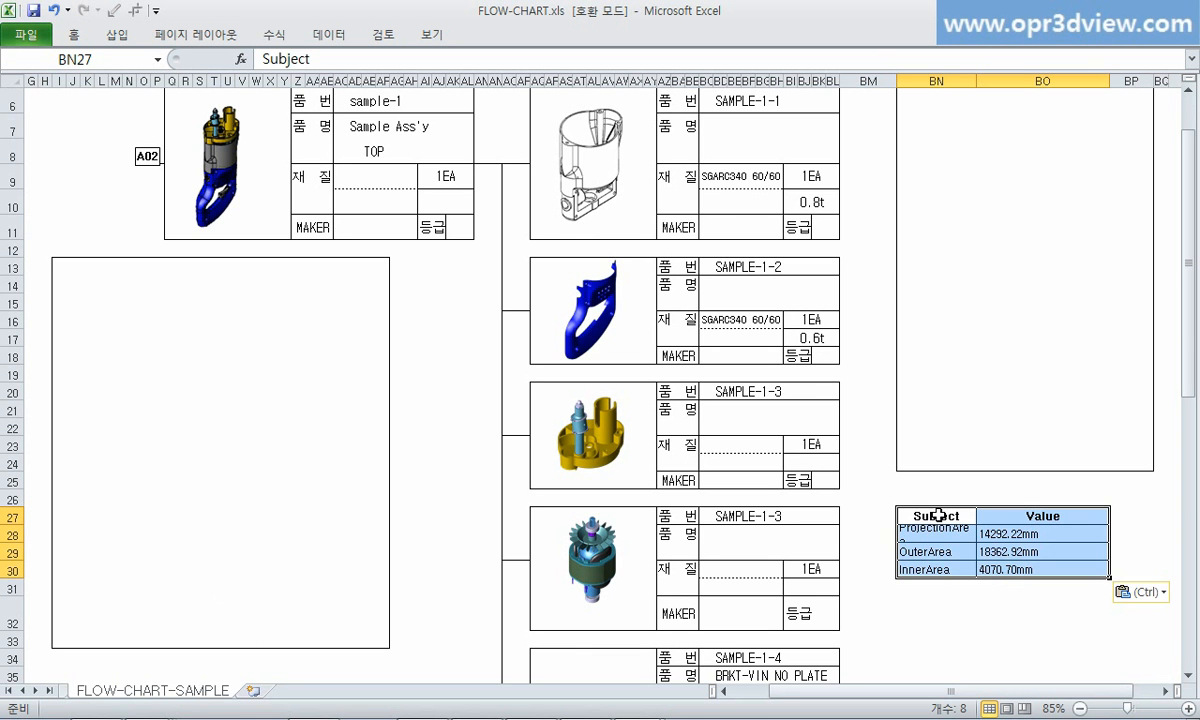
pyautogui.hotkey('alt', 'Tab')
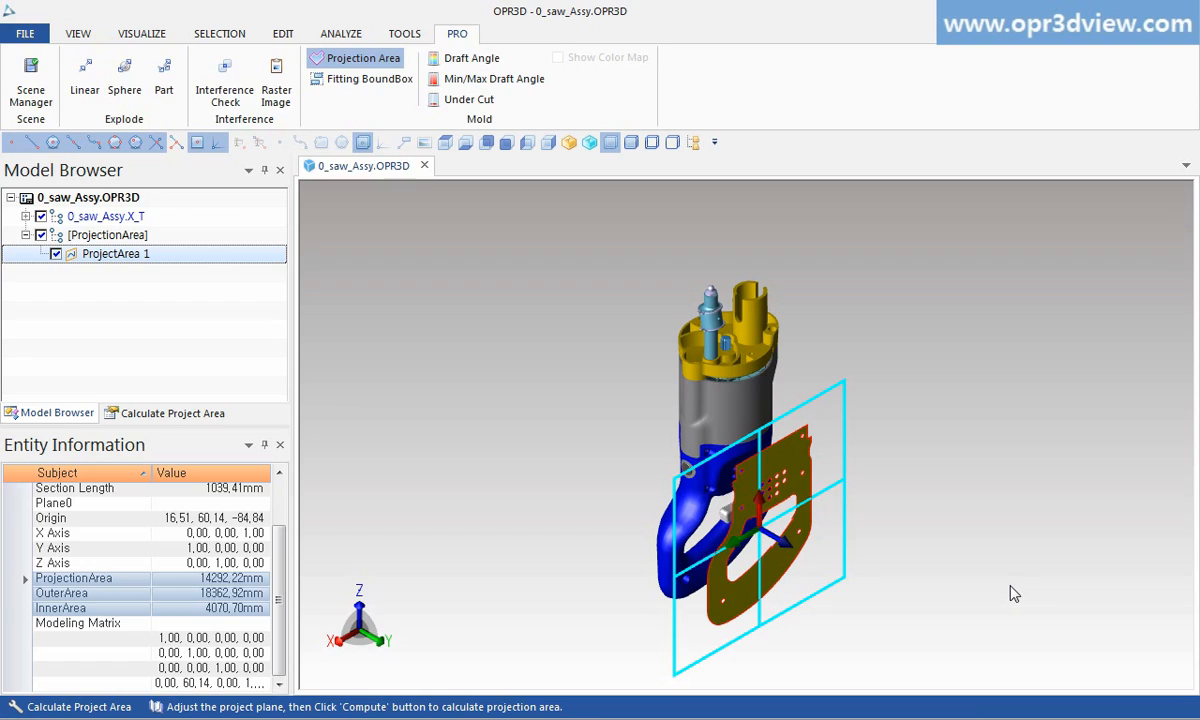
# In the Section Manager, save the ProjectArea 1 curve as an R14 DWG 2D curve and project it to a 2D view at scale 1.0.
pyautogui.click(405, 33)
pyautogui.click(527, 88)
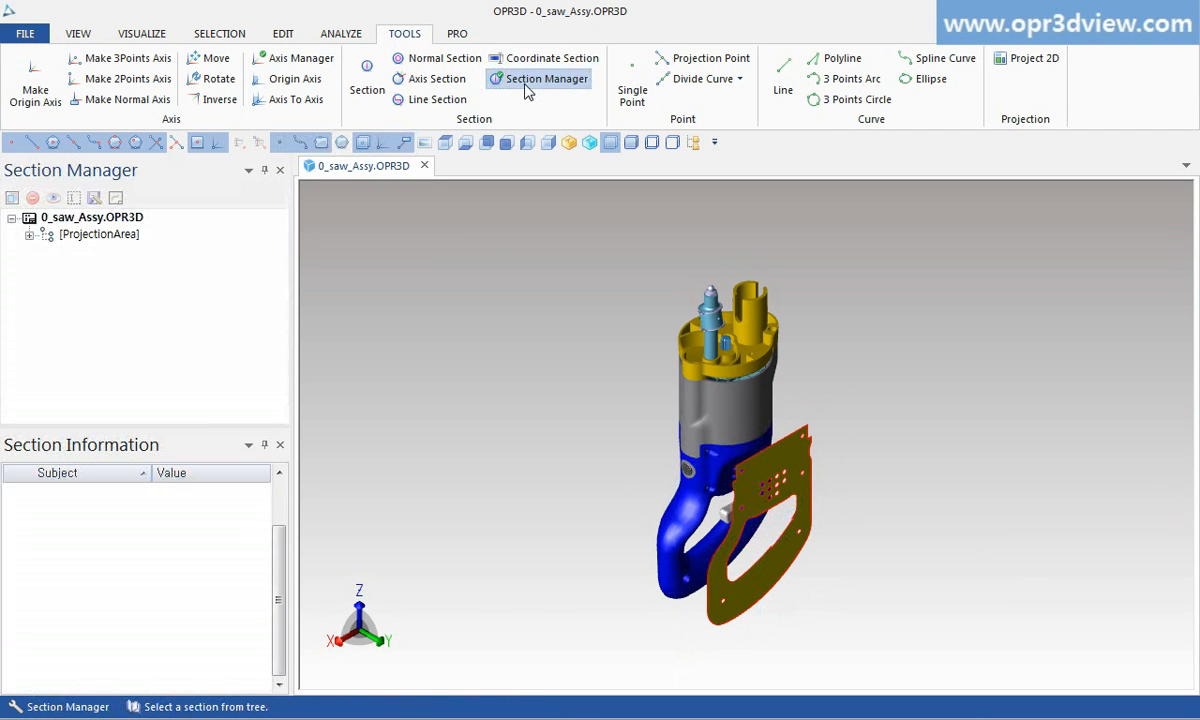
pyautogui.click(29, 234)
pyautogui.click(82, 254)
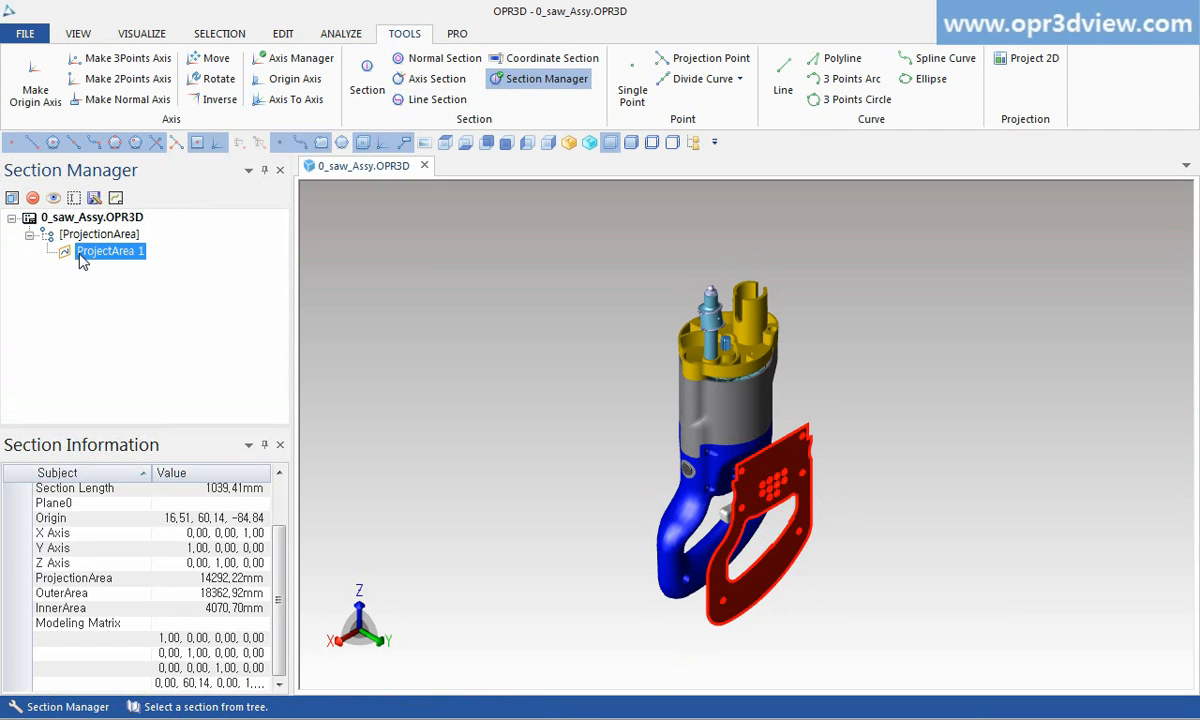
pyautogui.click(94, 198)
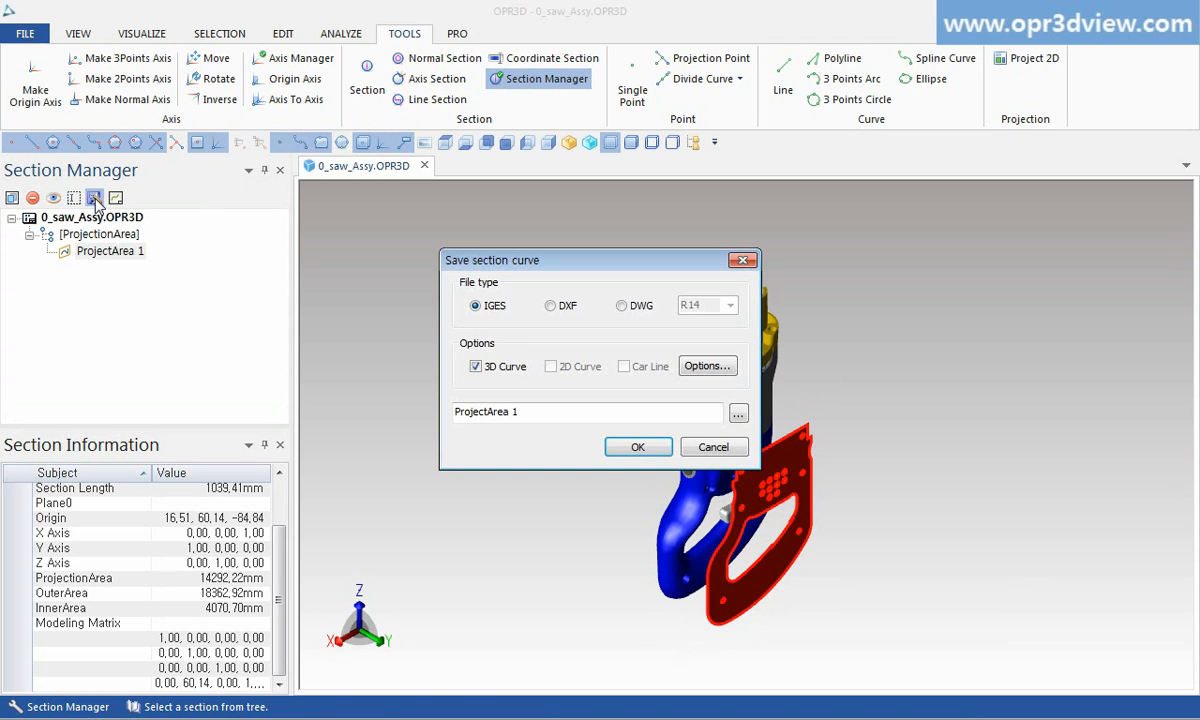
pyautogui.click(621, 305)
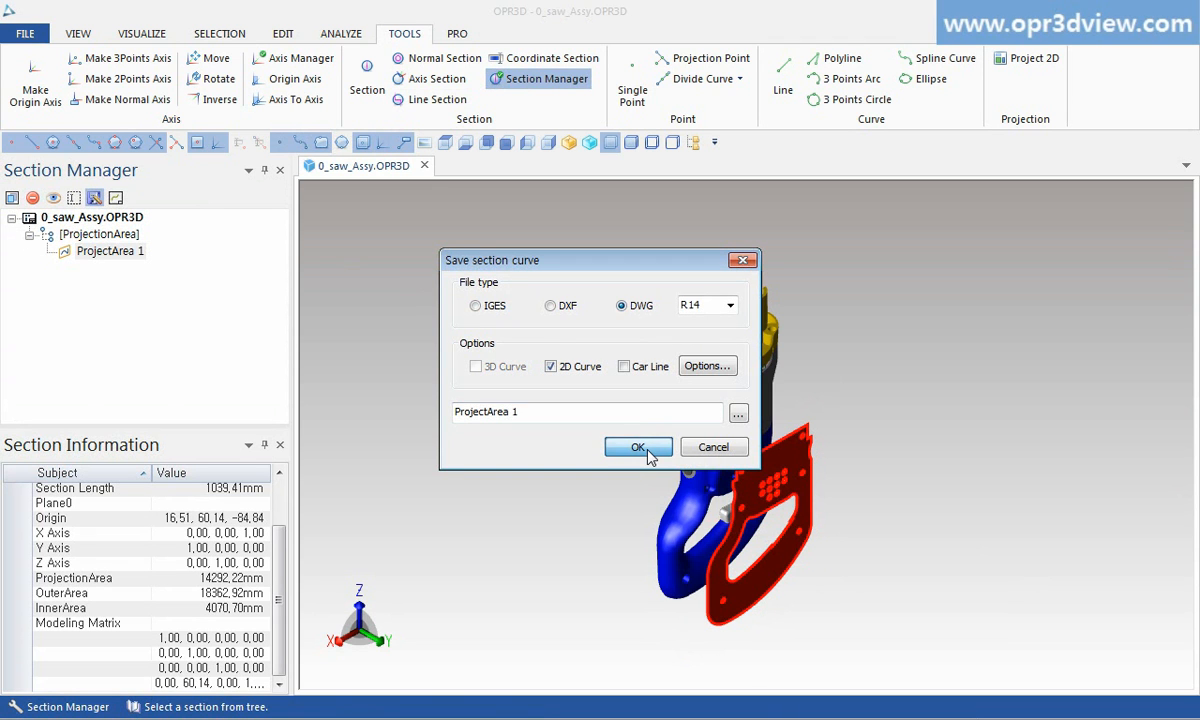
pyautogui.click(638, 447)
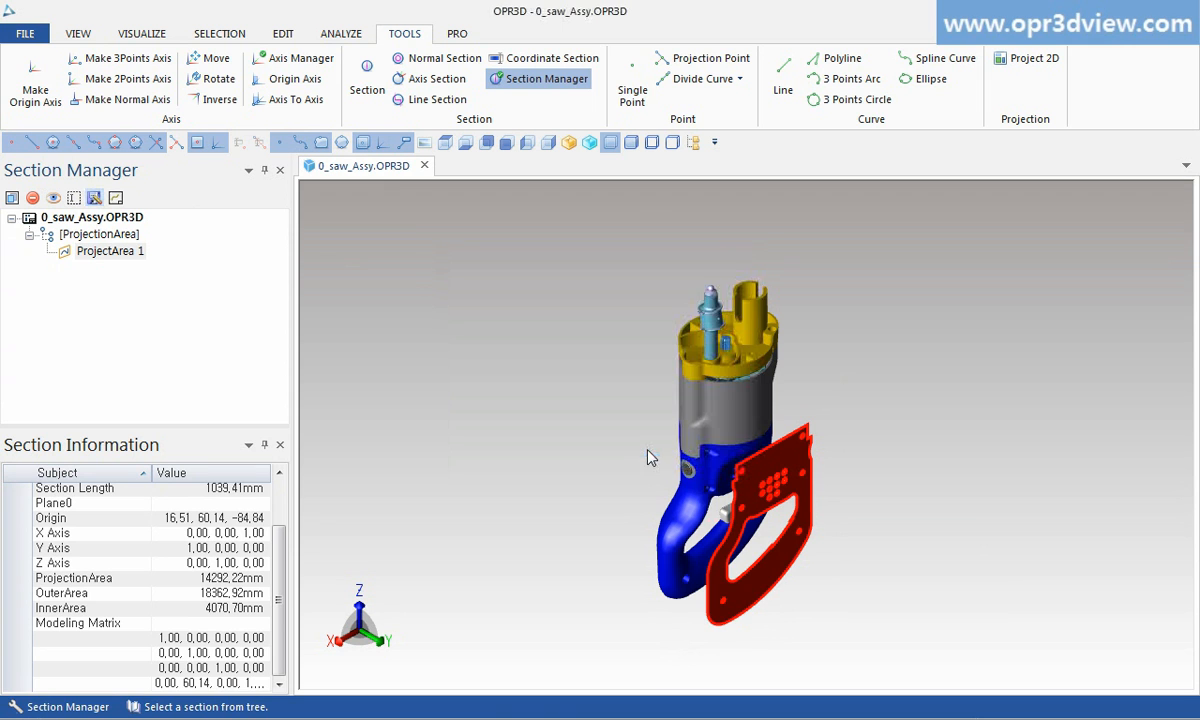
pyautogui.click(116, 199)
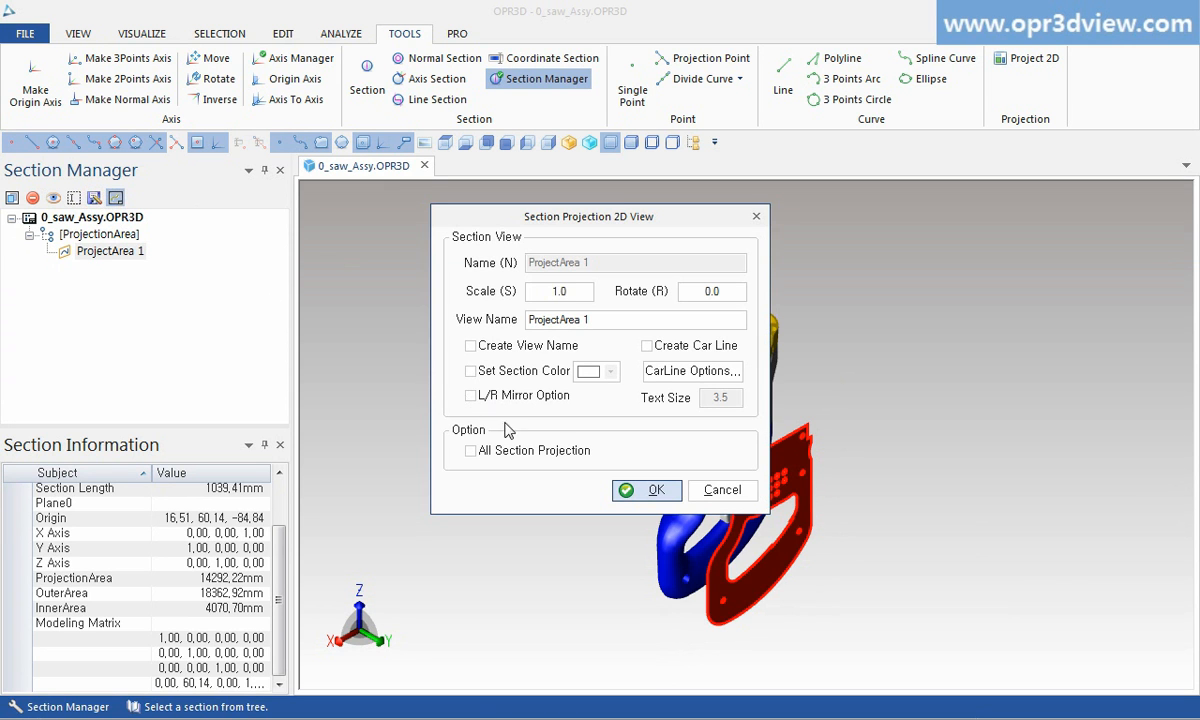
pyautogui.click(640, 492)
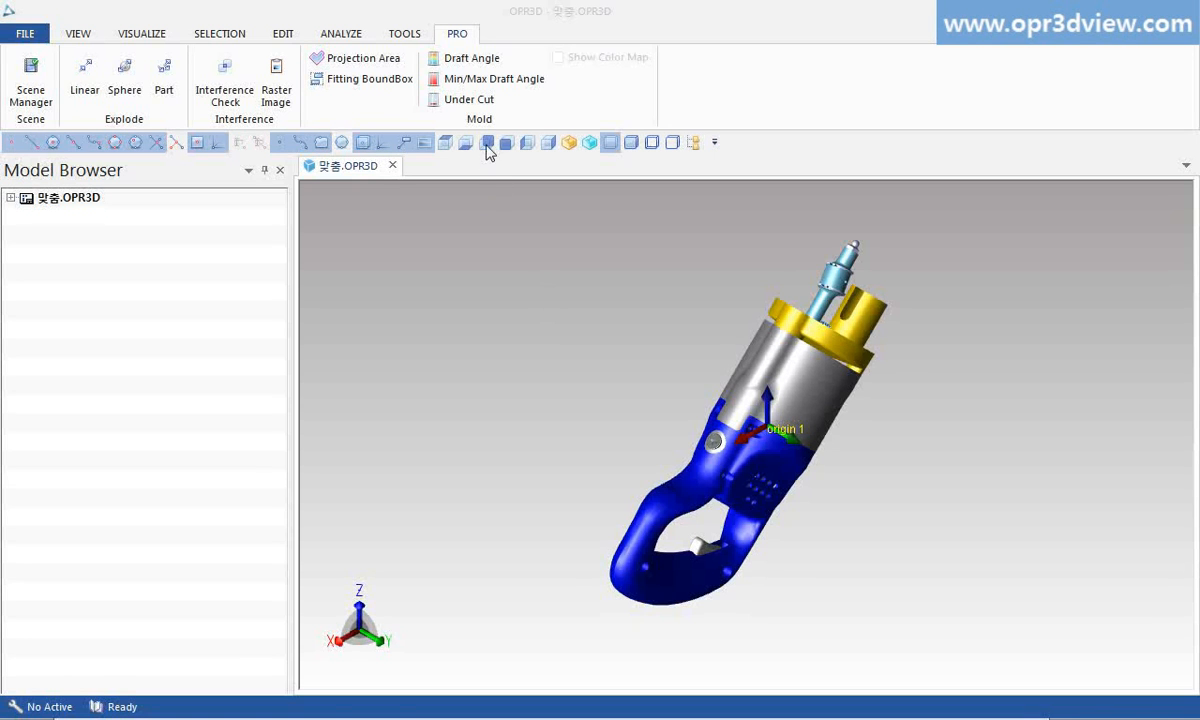
# View the tilted saw assembly along the Y axis and create a bounding box around all its parts.
pyautogui.click(487, 143)
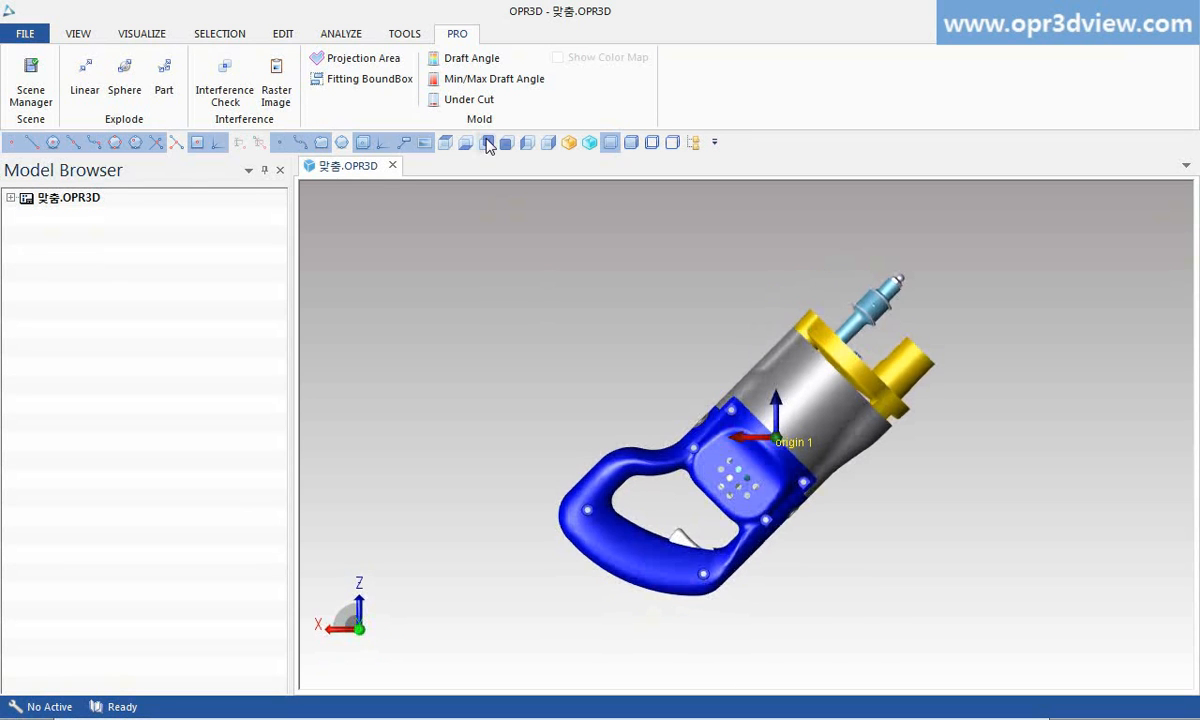
pyautogui.click(340, 36)
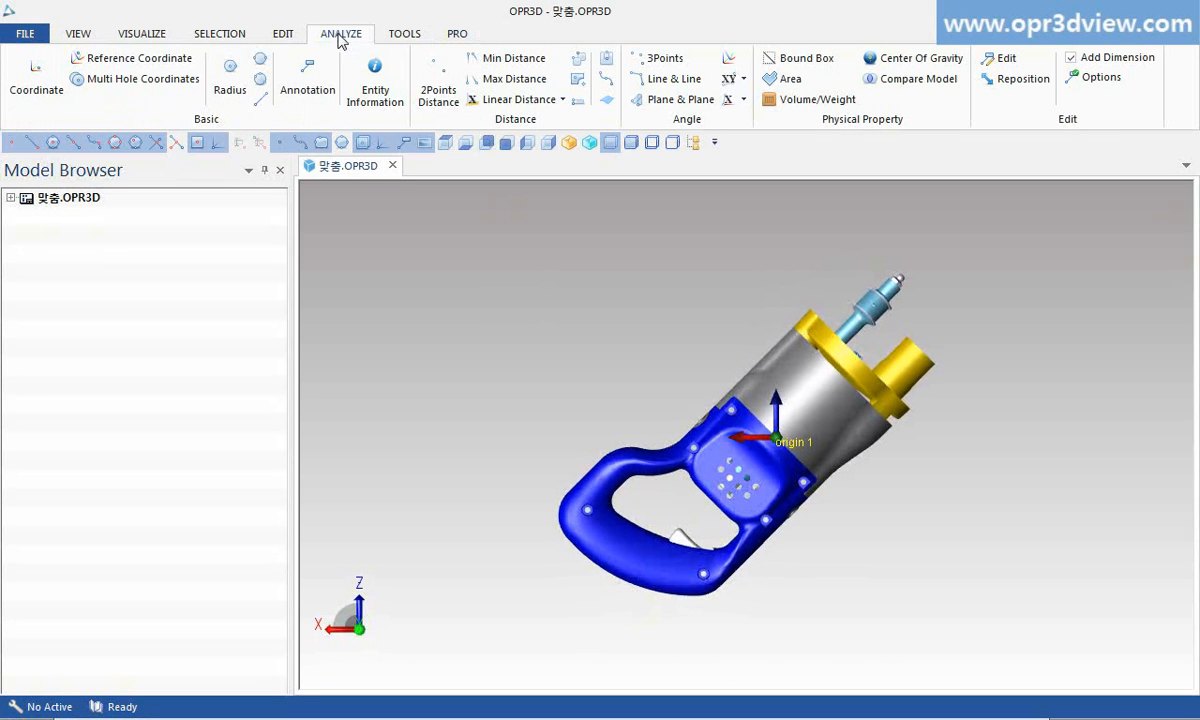
pyautogui.click(806, 59)
pyautogui.moveTo(499, 237); pyautogui.dragTo(993, 618)
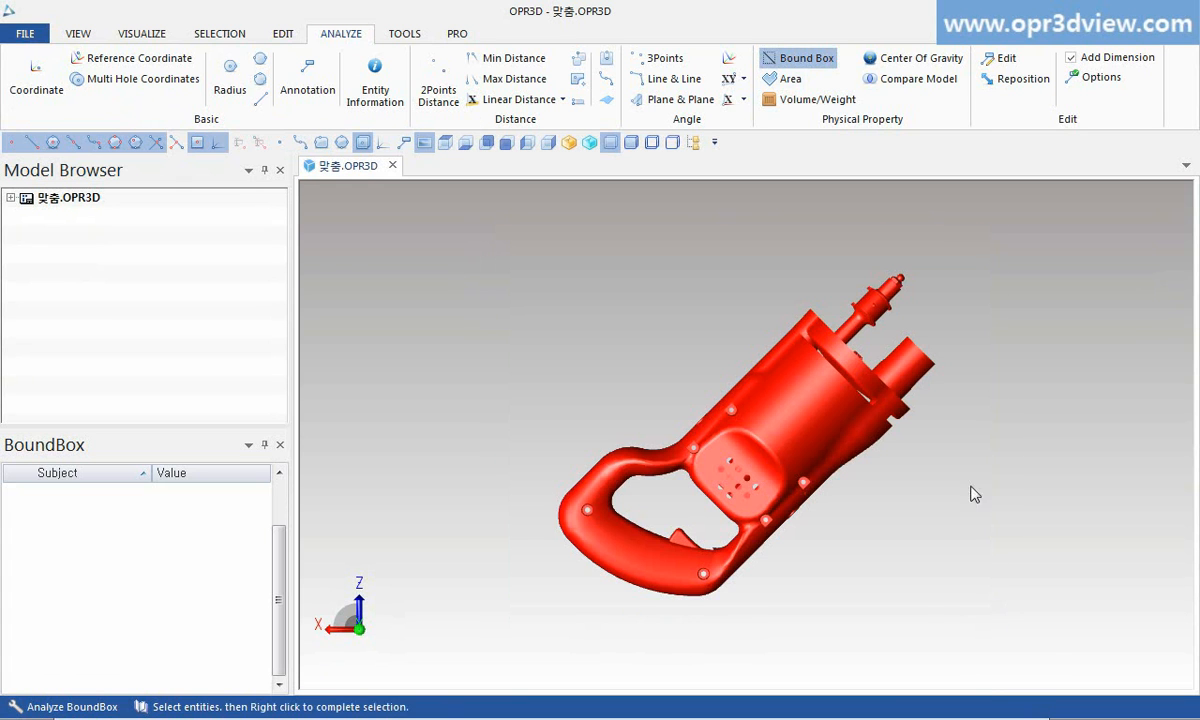
pyautogui.rightClick(986, 423)
pyautogui.click(1000, 88)
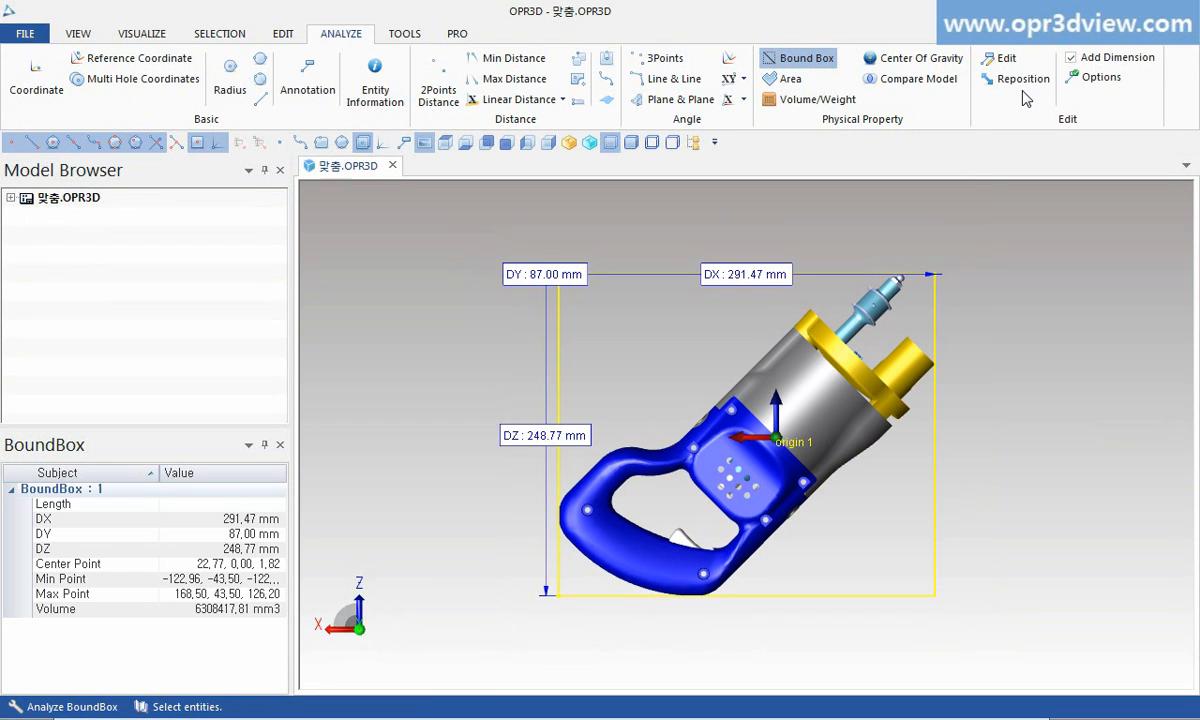
# Create a fitting bounding box around all parts of the tilted saw assembly.
pyautogui.click(460, 36)
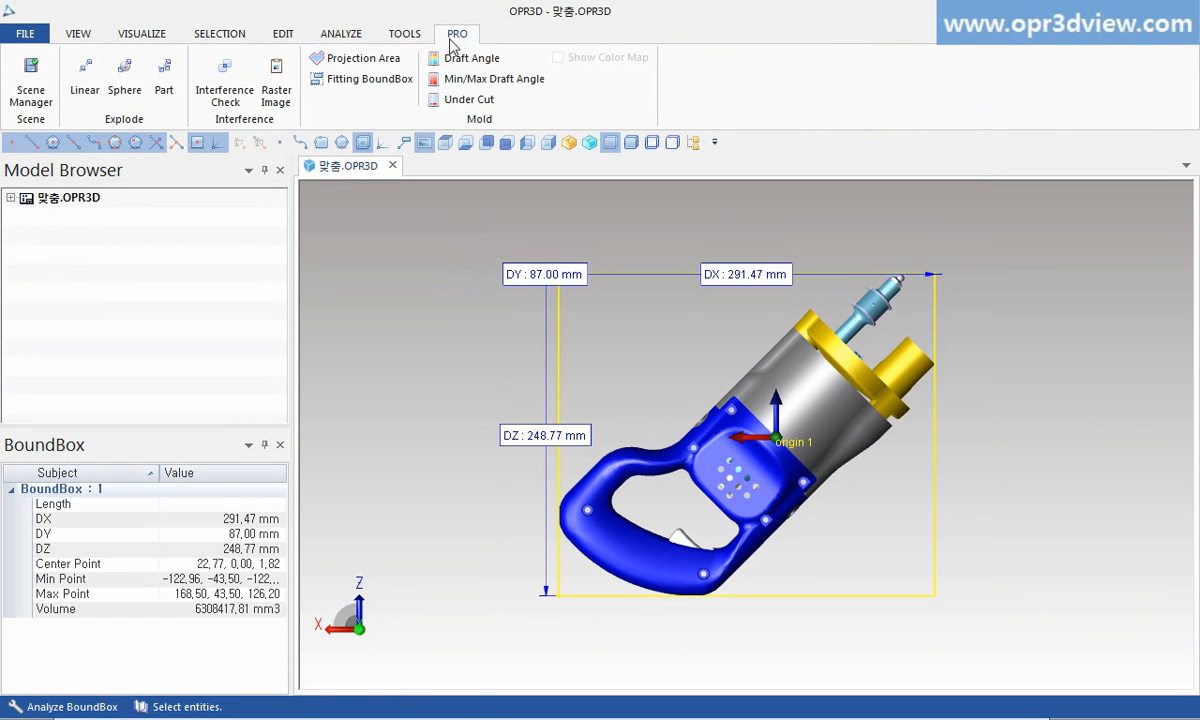
pyautogui.click(372, 80)
pyautogui.moveTo(489, 243); pyautogui.dragTo(993, 626)
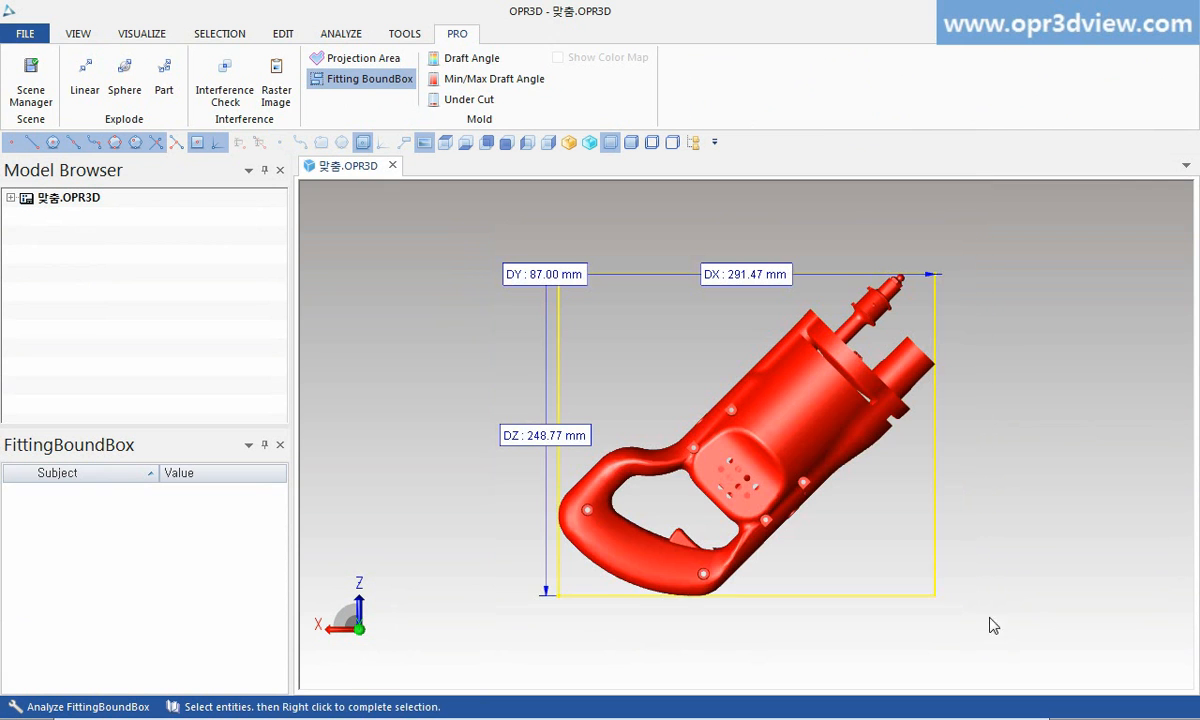
pyautogui.rightClick(976, 432)
pyautogui.click(1036, 100)
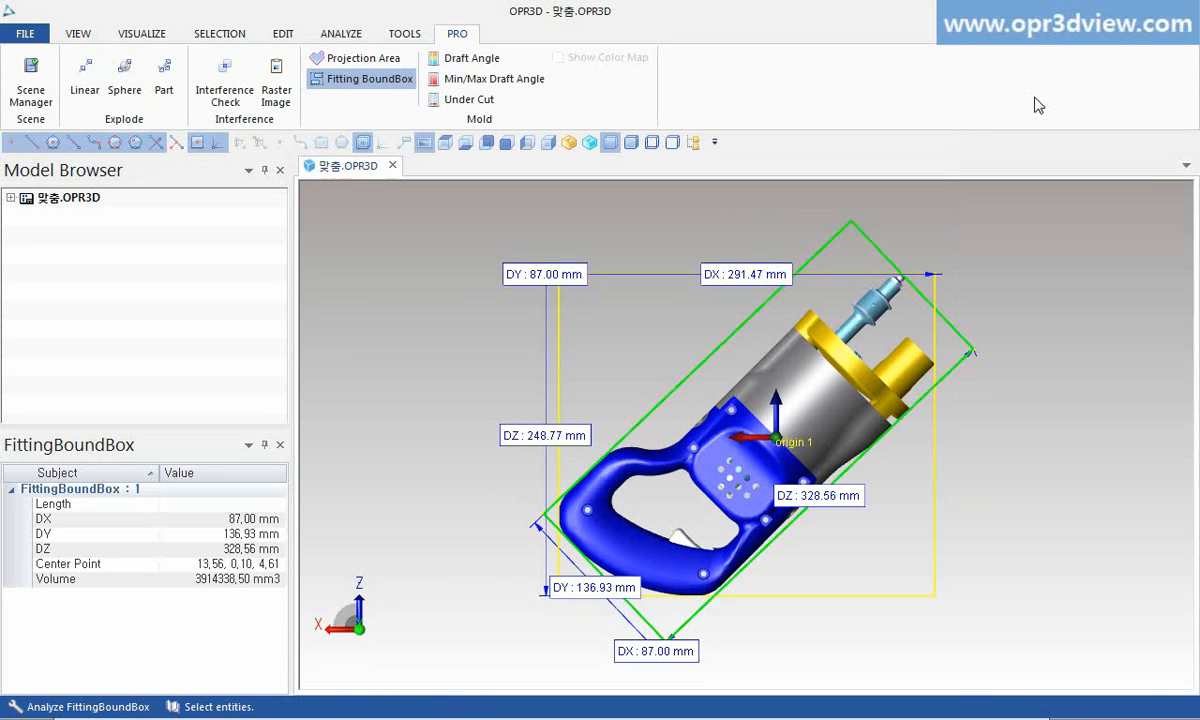
pyautogui.click(568, 143)
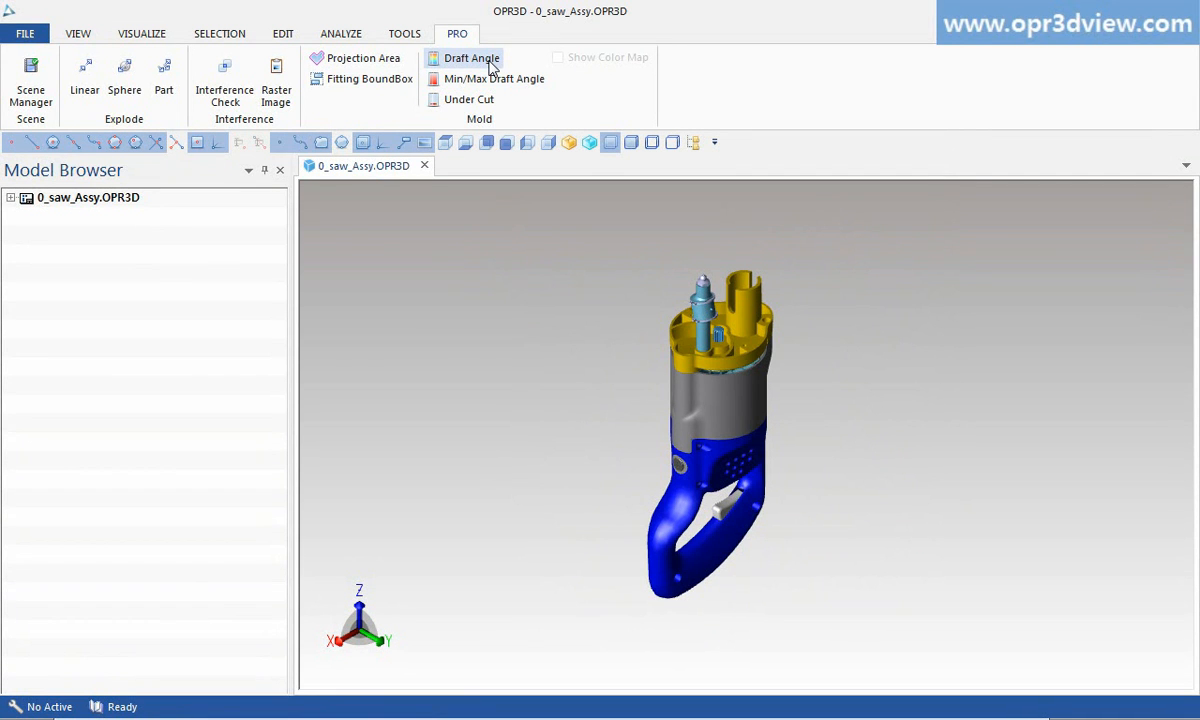
# Run a draft angle analysis on all saw parts along the X axis with a 3.000 angle and inspect the grey housing.
pyautogui.click(470, 58)
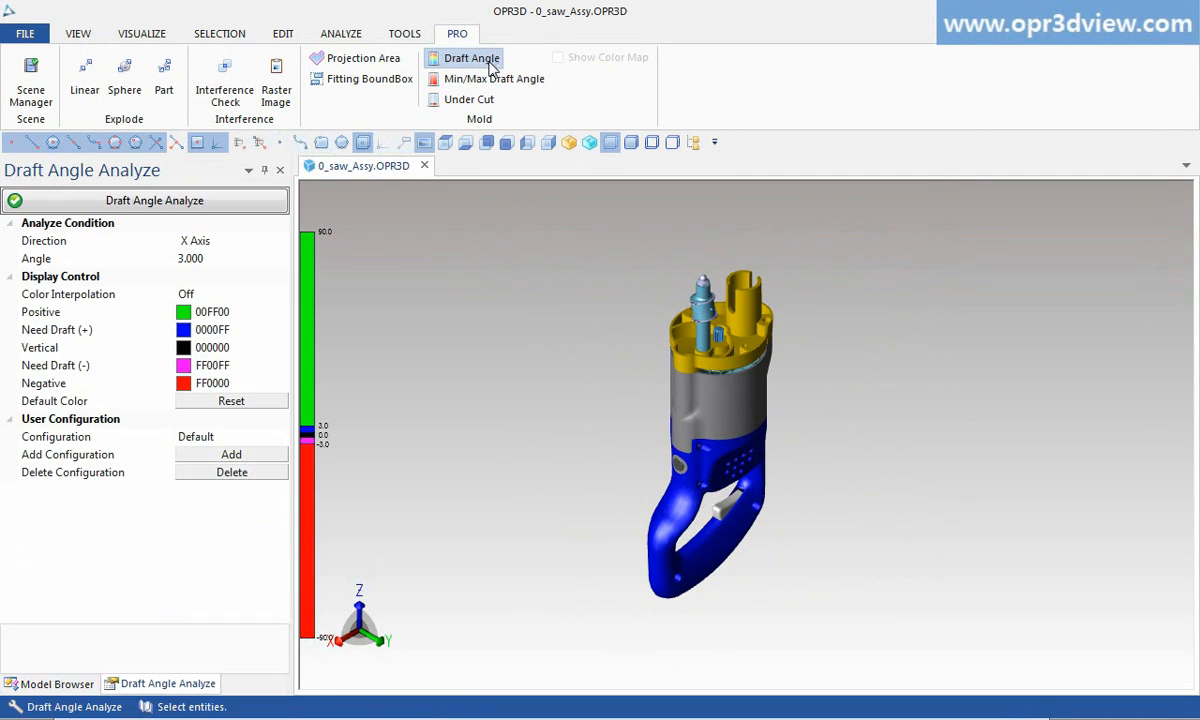
pyautogui.moveTo(589, 238); pyautogui.dragTo(833, 619)
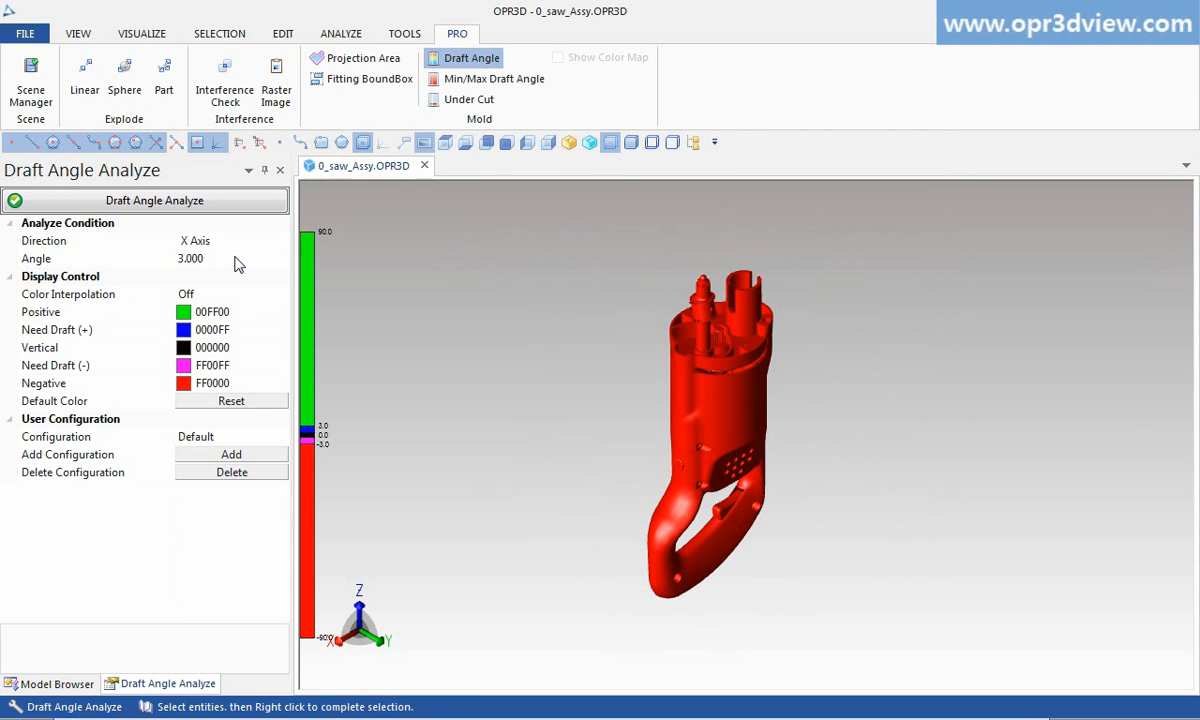
pyautogui.rightClick(456, 276)
pyautogui.click(467, 285)
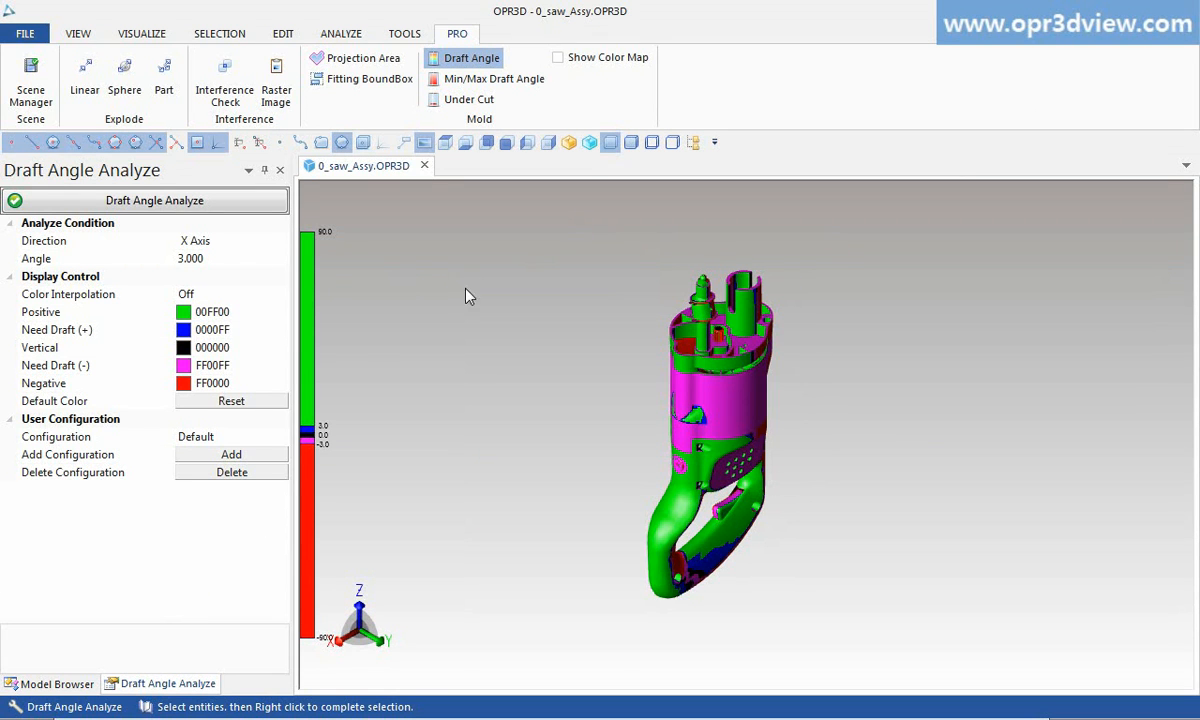
pyautogui.moveTo(679, 412)
# Run a min/max draft angle analysis on all saw parts along the X axis, from 0.000 to 5.000.
pyautogui.click(466, 86)
pyautogui.moveTo(622, 248); pyautogui.dragTo(810, 604)
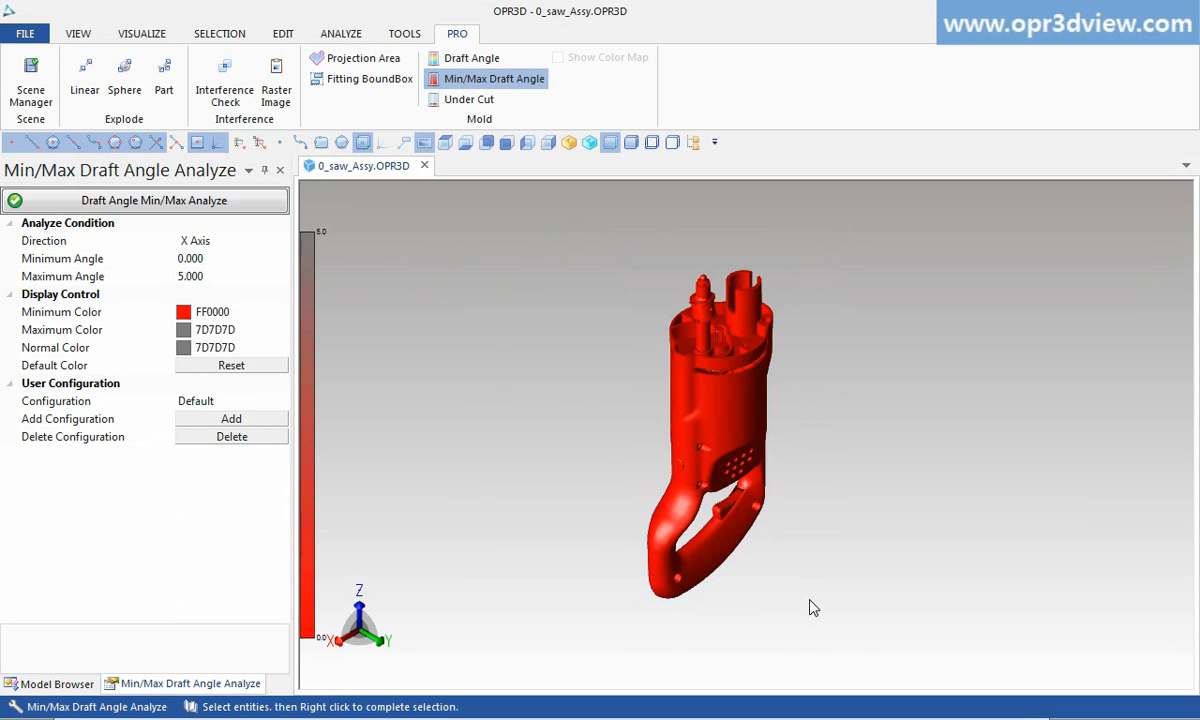
pyautogui.rightClick(810, 263)
pyautogui.click(882, 274)
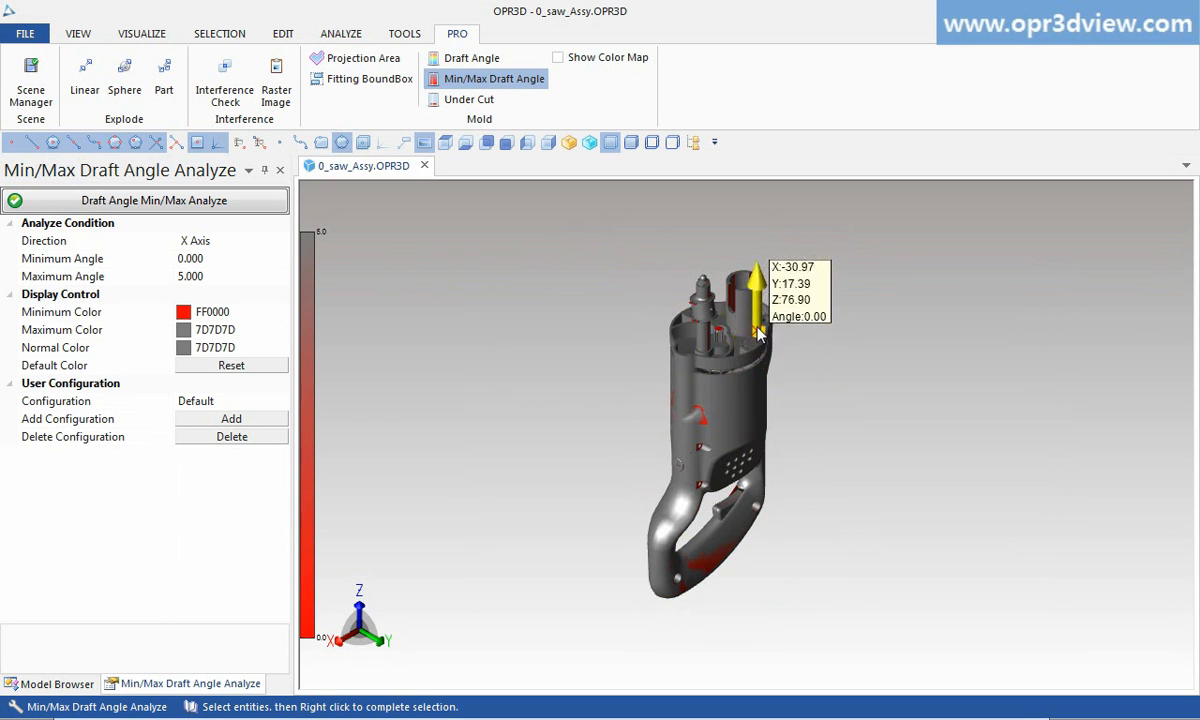
# Run an undercut analysis on all saw parts along the X axis with an undercut angle of 3.000.
pyautogui.click(470, 99)
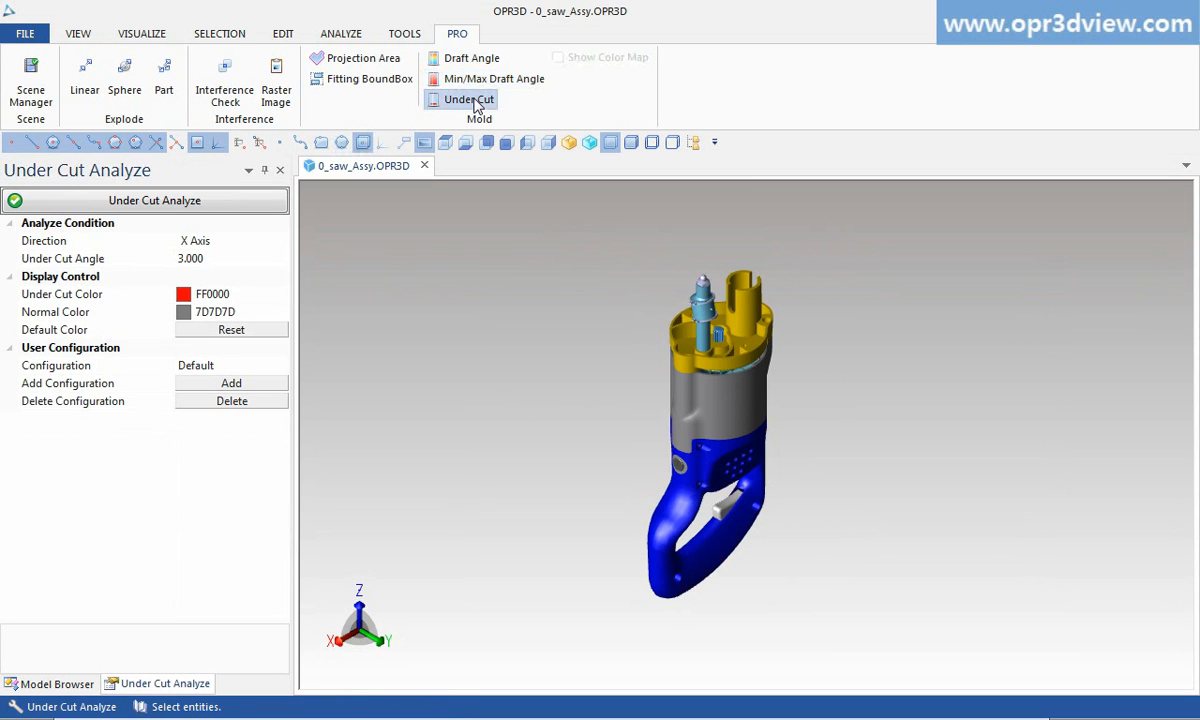
pyautogui.moveTo(538, 214); pyautogui.dragTo(822, 636)
pyautogui.rightClick(517, 336)
pyautogui.click(567, 377)
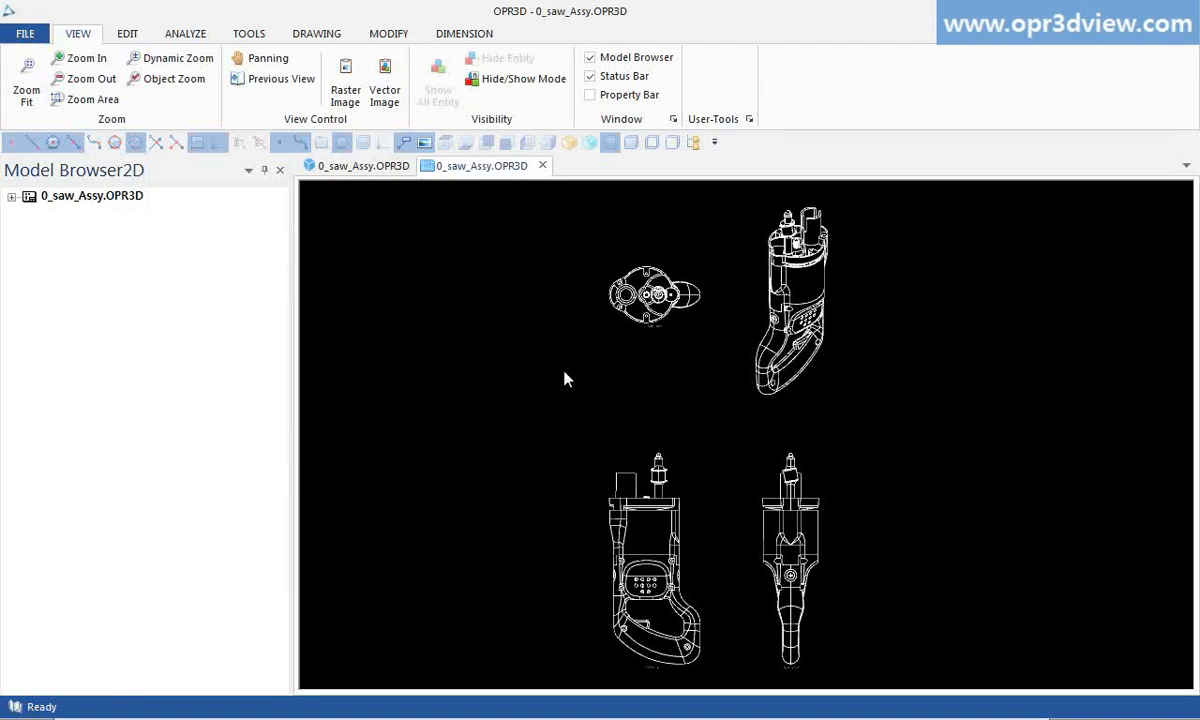
pyautogui.click(318, 35)
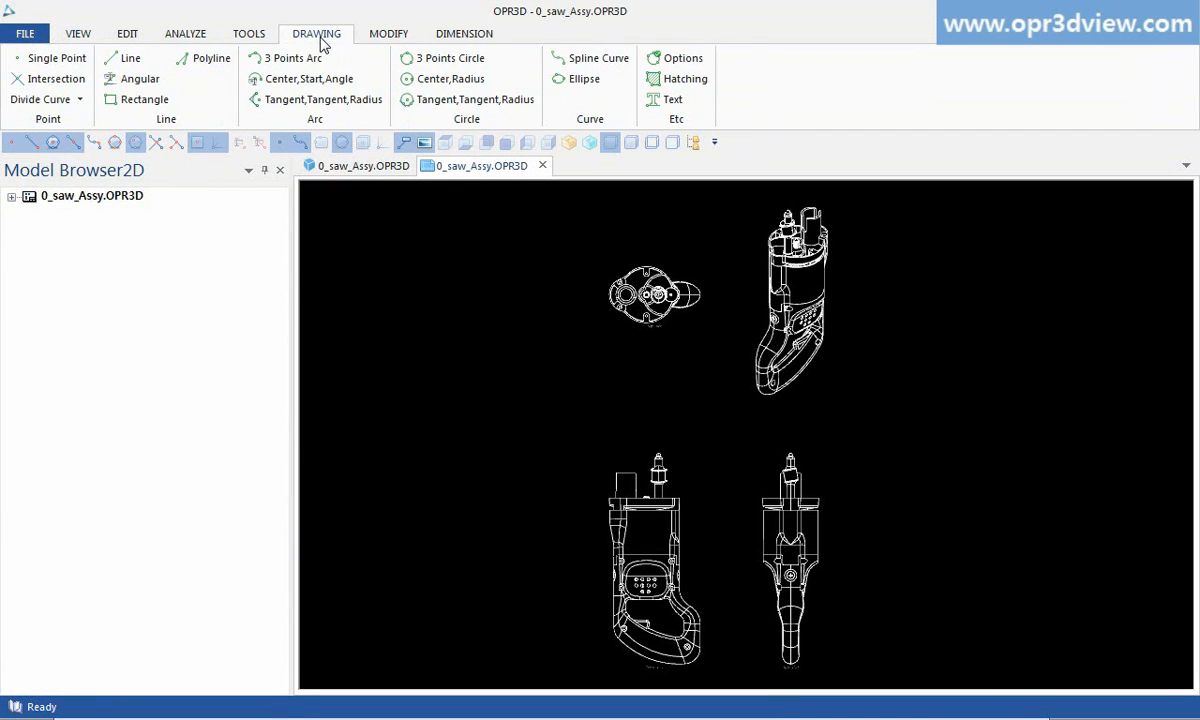
pyautogui.click(396, 36)
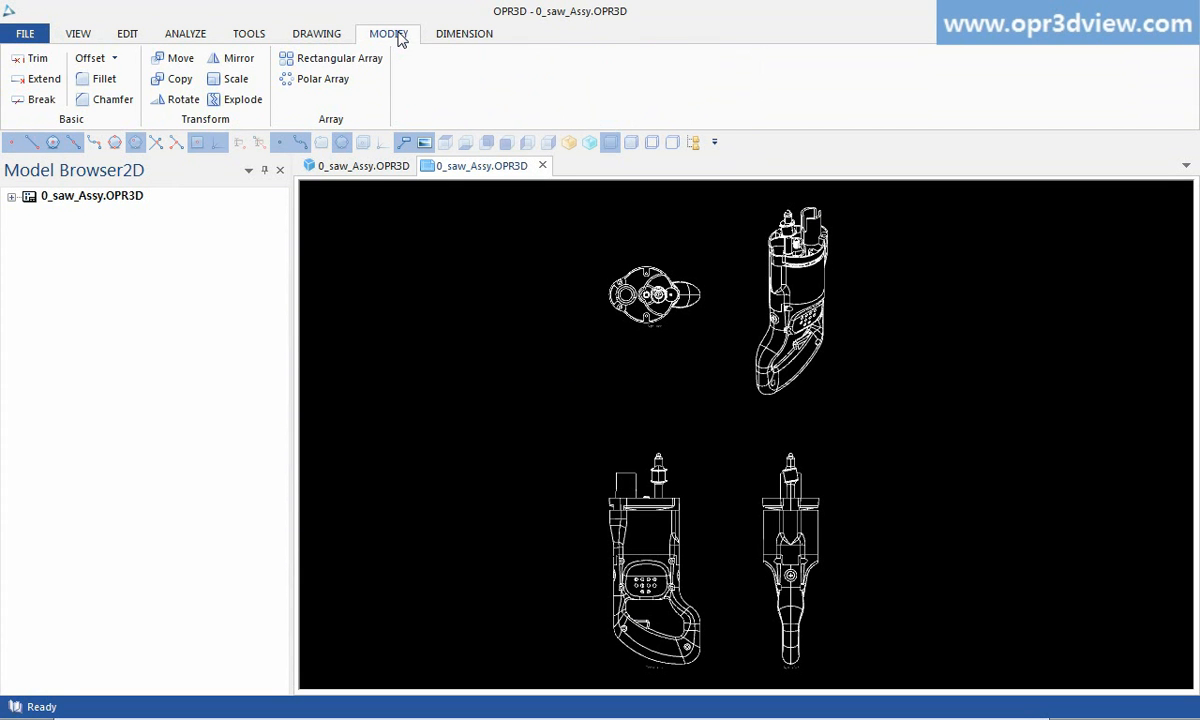
pyautogui.click(446, 38)
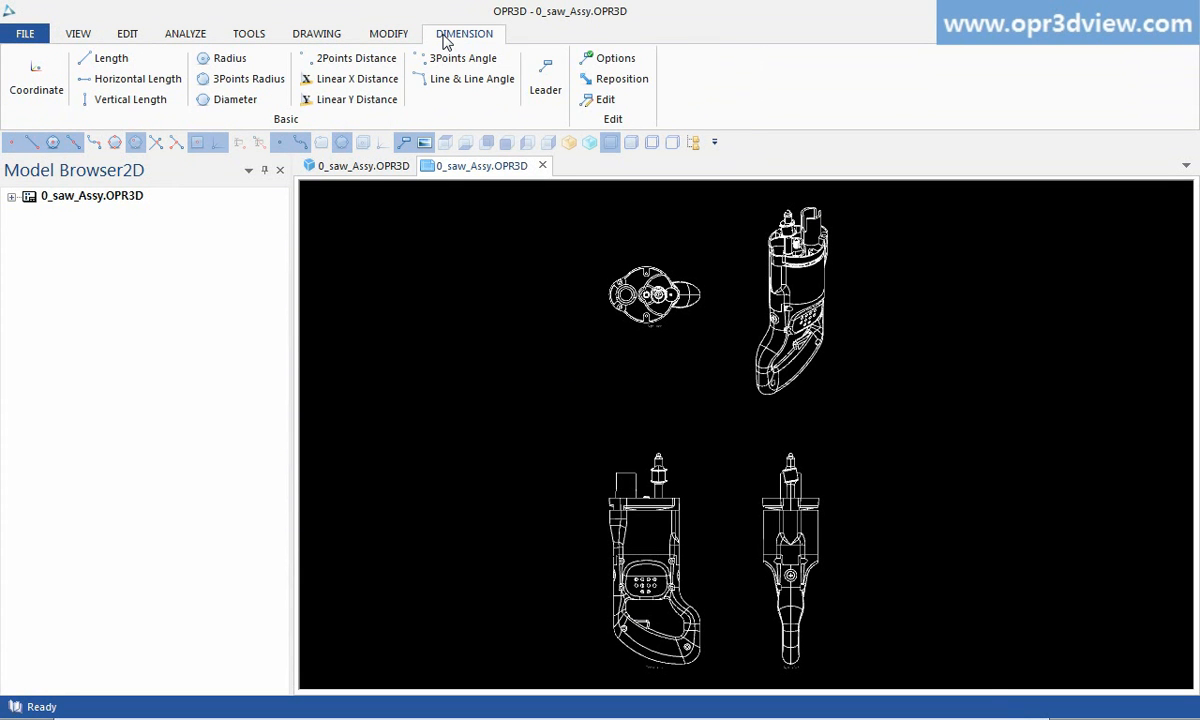